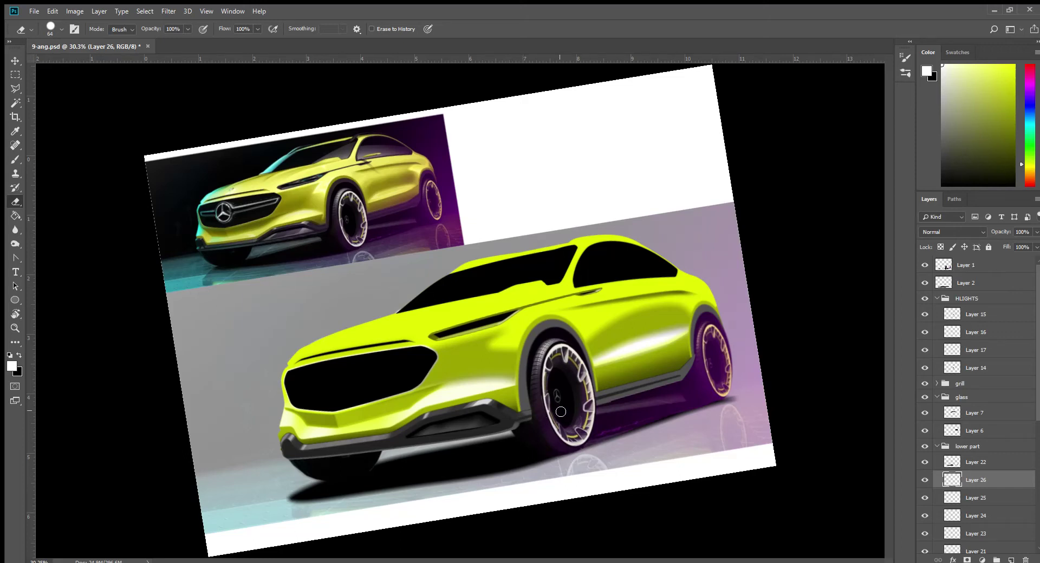
Step: Select Layer 7 and briefly toggle its visibility to check the dark window shapes
key(v)
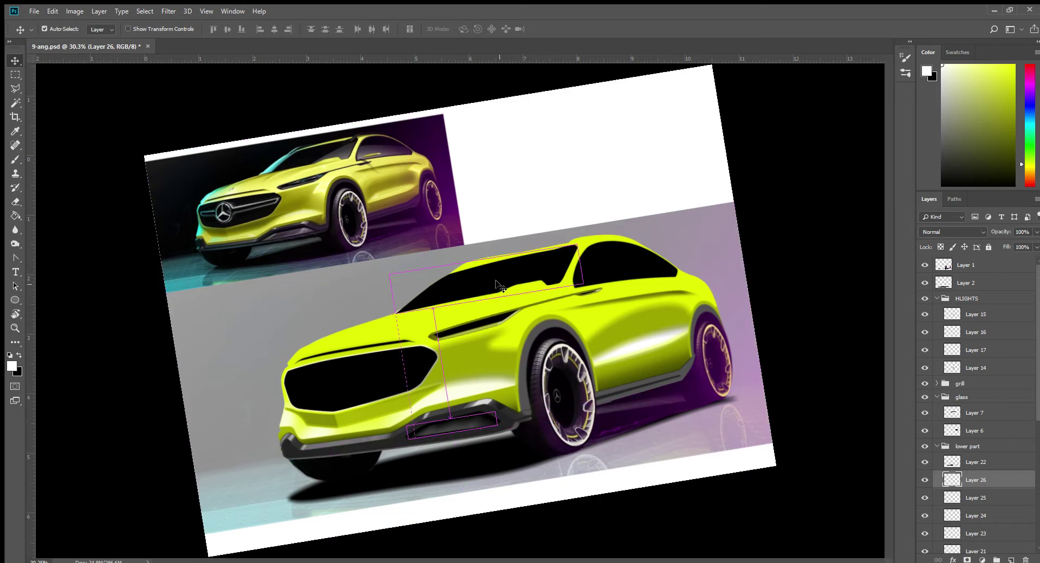
click(935, 414)
click(924, 413)
click(925, 413)
Step: Draw an elliptical selection over the car's side and fill it with white
click(21, 75)
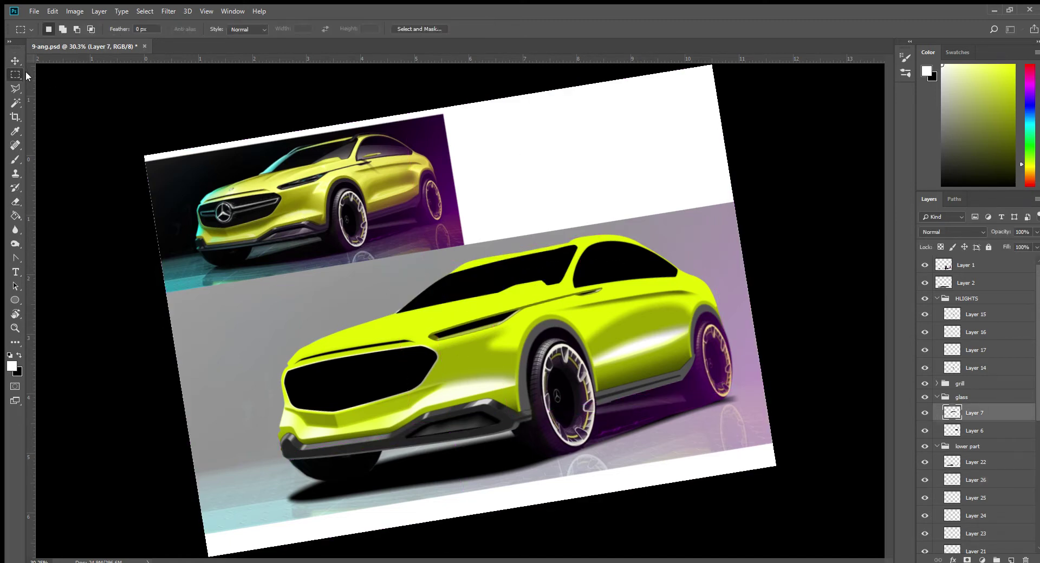
key(shift+m)
drag(451, 261, 715, 386)
drag(628, 319, 625, 318)
click(15, 216)
click(622, 325)
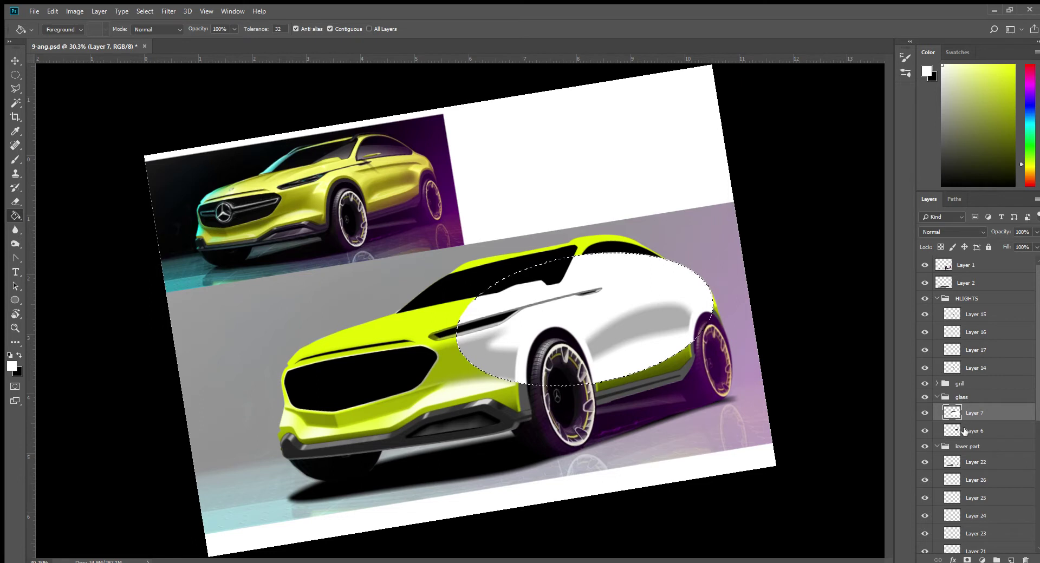
Step: Deselect and toggle Layers 6 and 7 to compare the white fill, leaving Layer 7 hidden
click(925, 431)
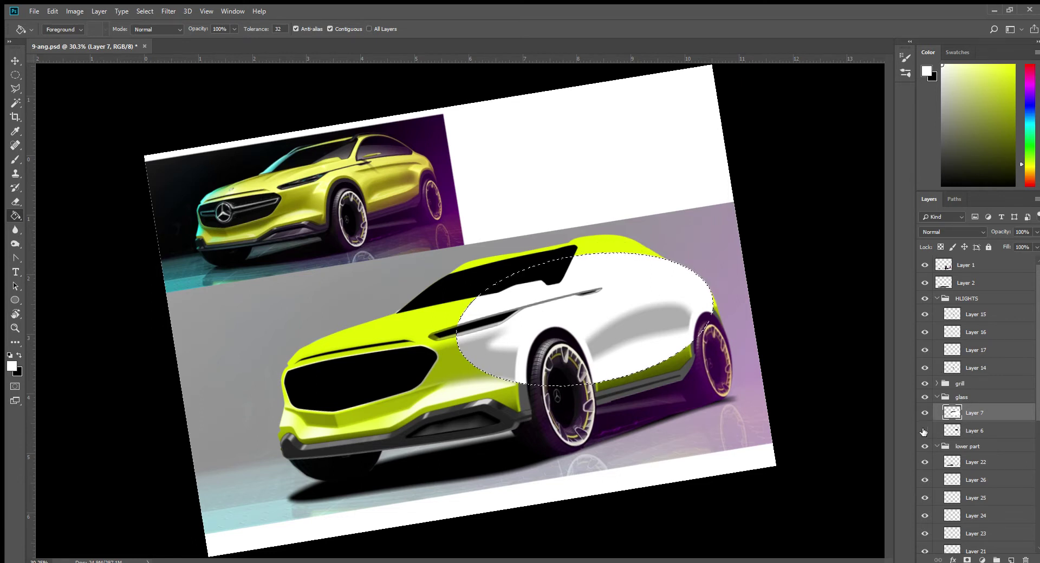
click(924, 431)
key(ctrl+d)
key(v)
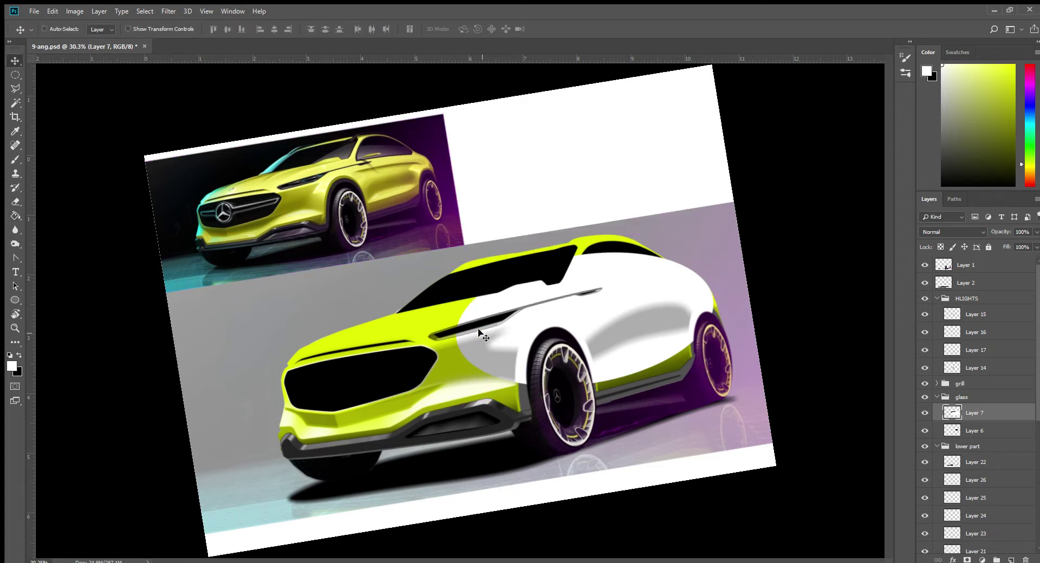
click(923, 413)
click(925, 413)
click(925, 413)
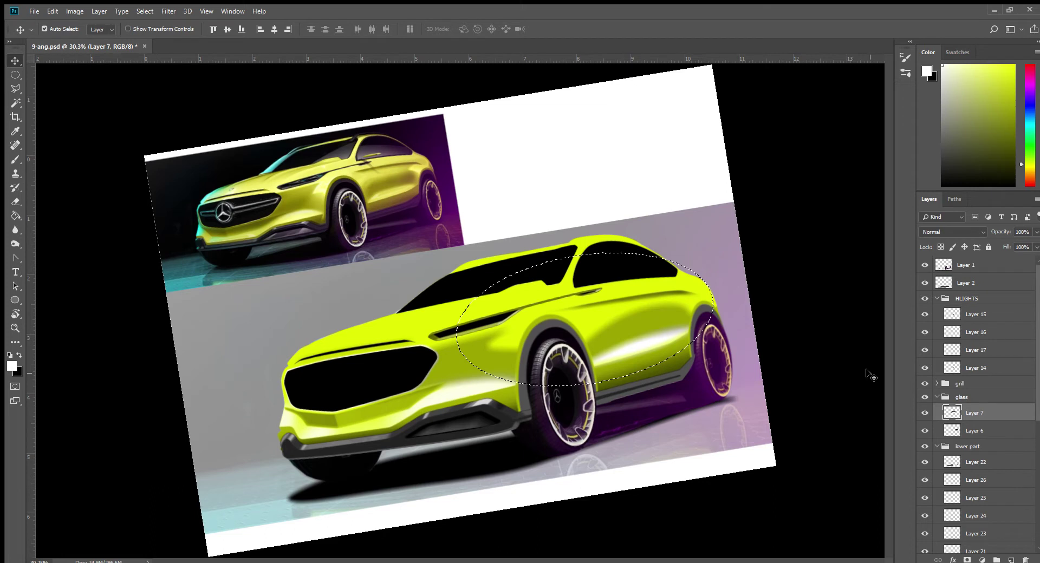
Step: Fill new Layer 27 white, clear everything outside the window glass, and lower opacity to 94%
key(ctrl+shift+alt+n)
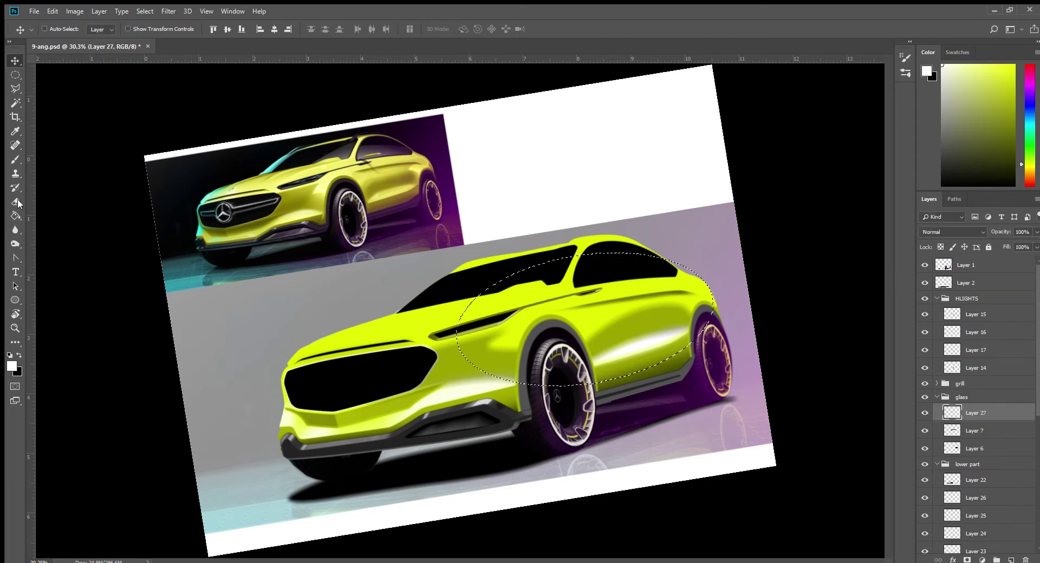
key(g)
click(623, 324)
ctrl+click(952, 431)
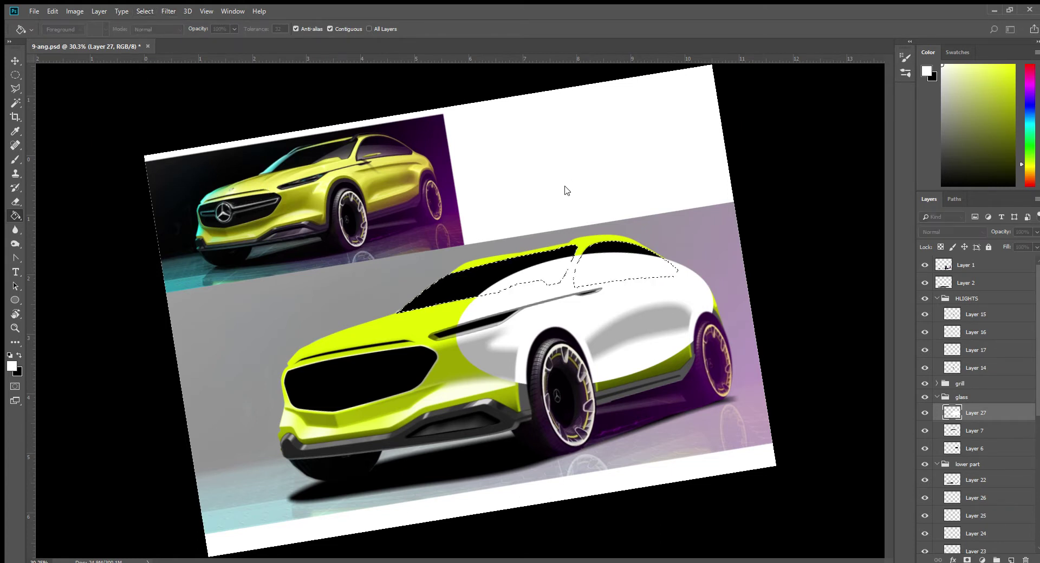
key(Return)
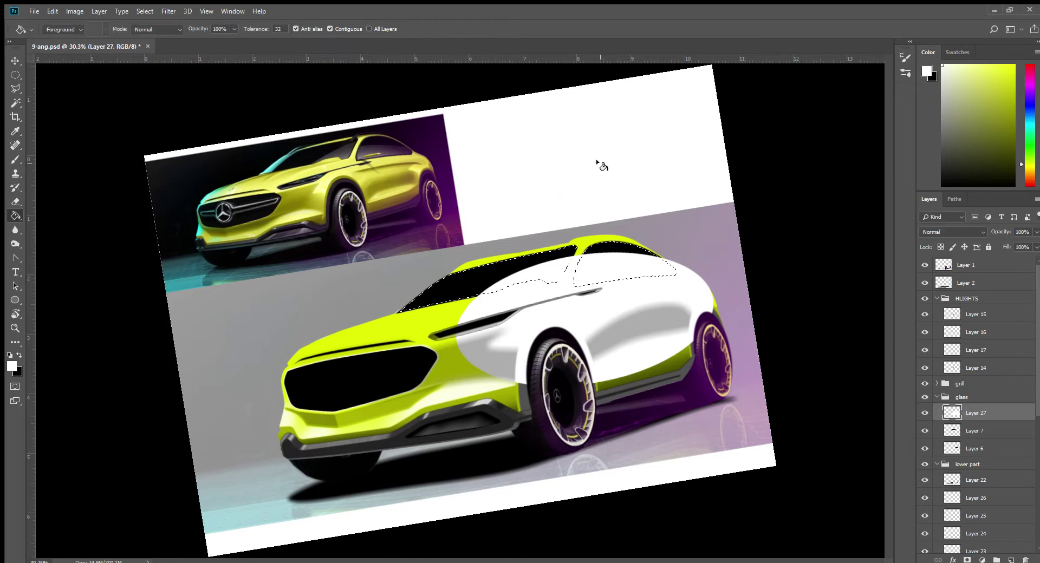
key(Delete)
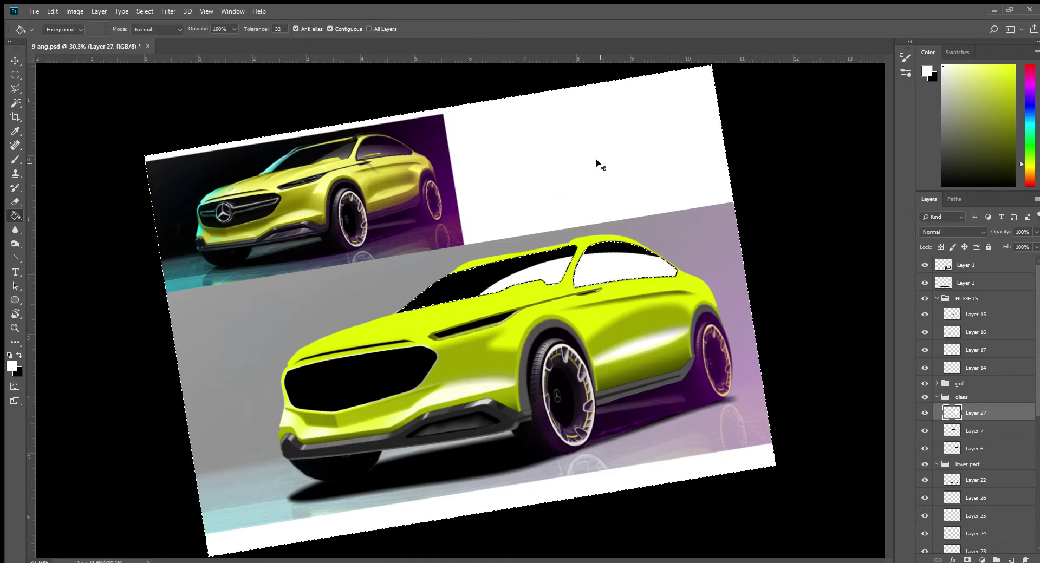
key(ctrl+d)
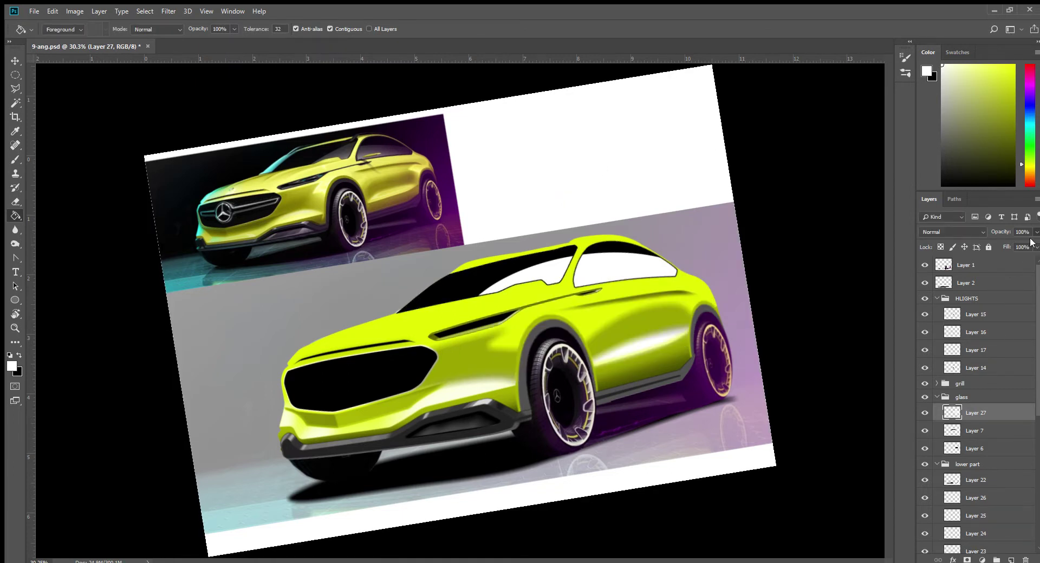
drag(1012, 243, 1008, 243)
click(15, 230)
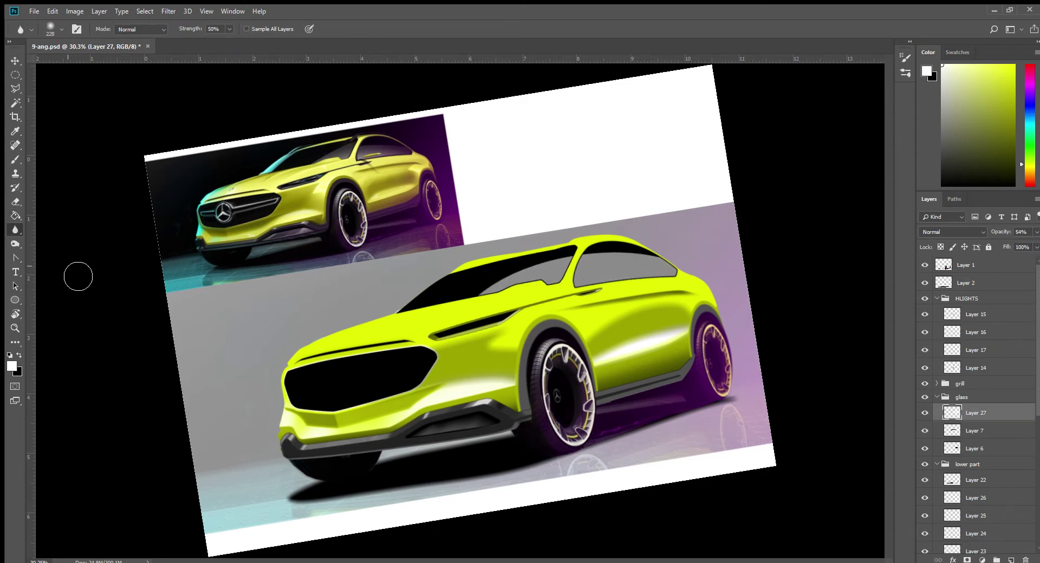
Step: Softly erase the front window fill on Layer 27 with a size-243 eraser, undoing the rear-window stroke
click(16, 202)
key(bracketright)
key(bracketright)
key(bracketright)
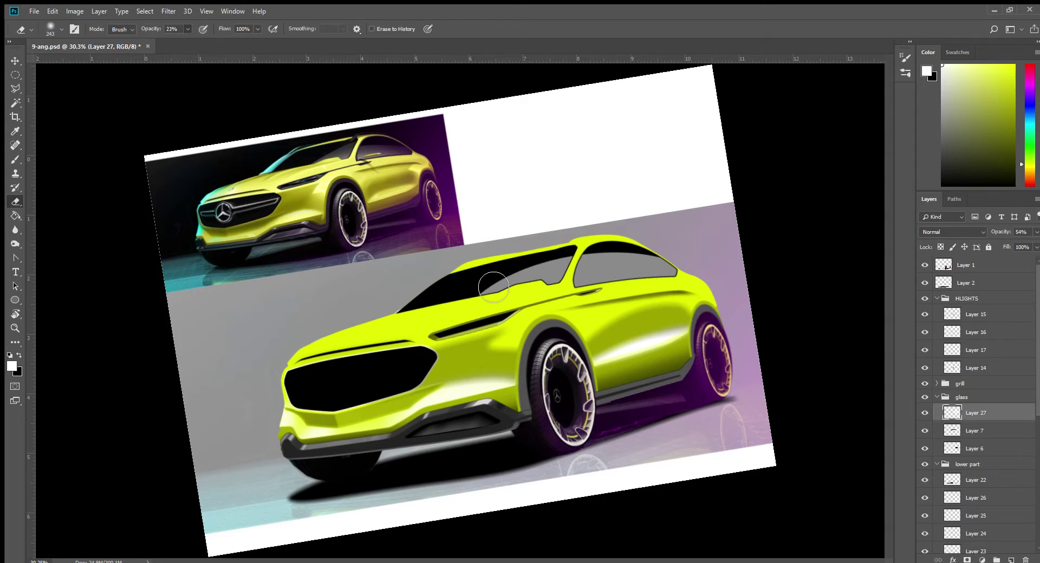
drag(484, 293, 566, 254)
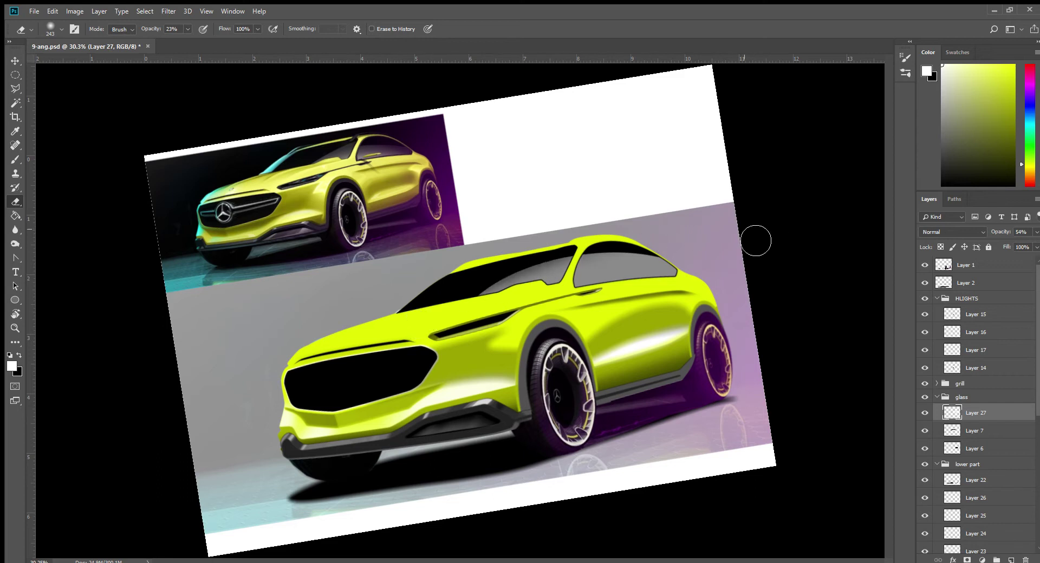
drag(683, 259, 590, 259)
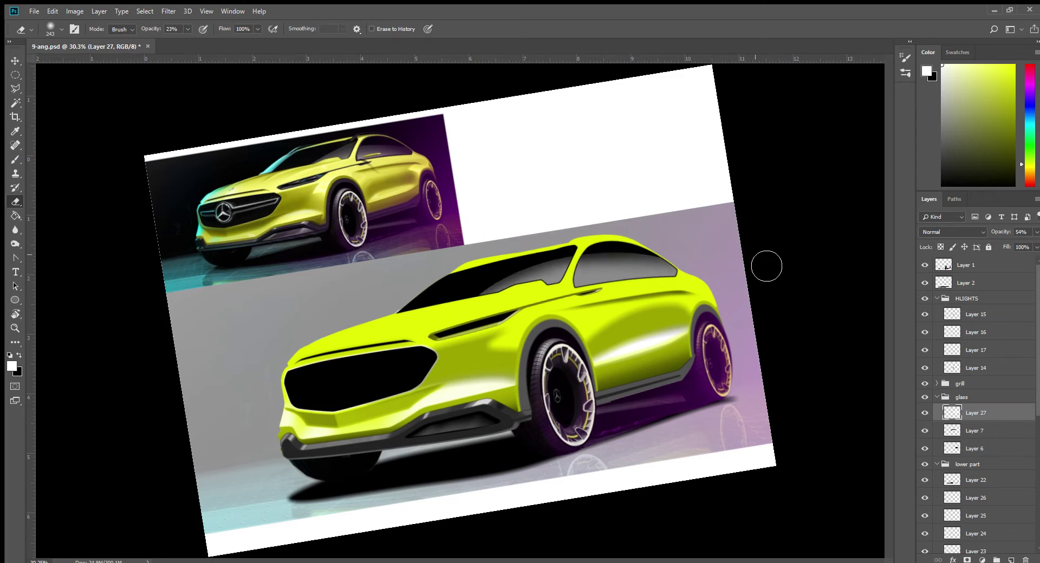
key(ctrl+z)
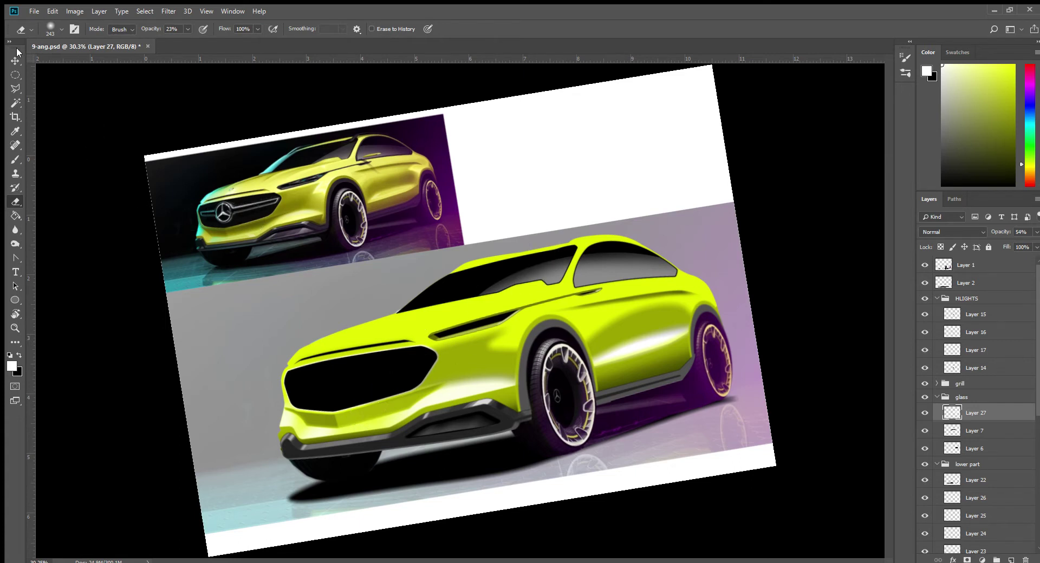
click(15, 60)
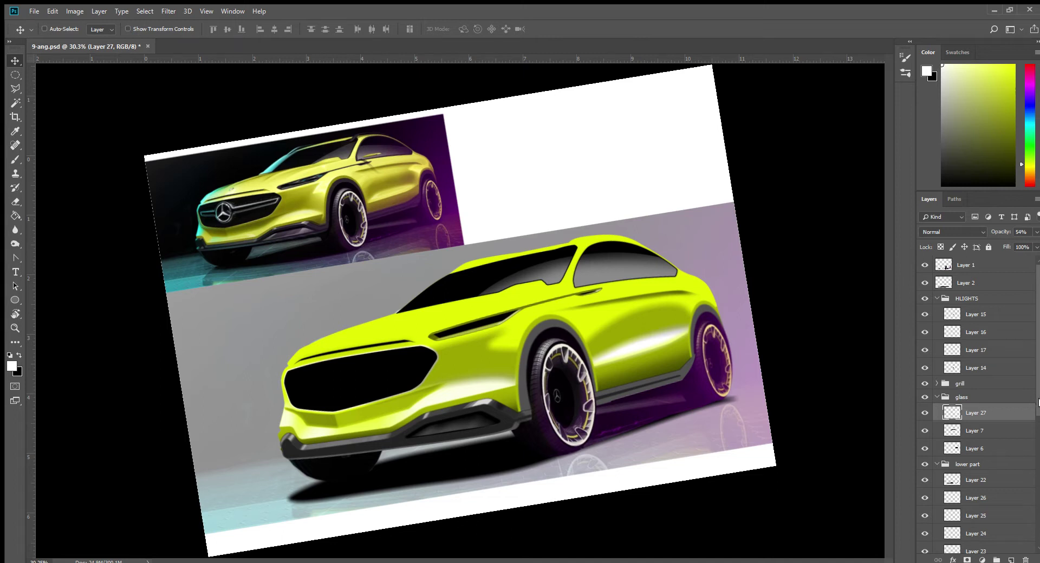
Step: Hide Layer 3's yellow body colour and display saved path b from the Paths panel
scroll(960, 476, down, 5)
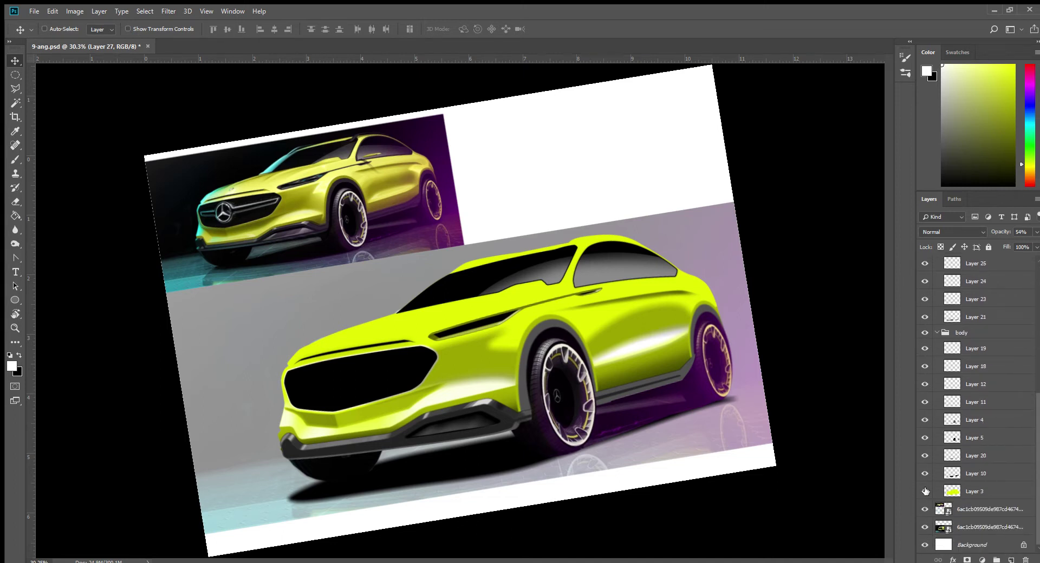
click(925, 491)
click(969, 493)
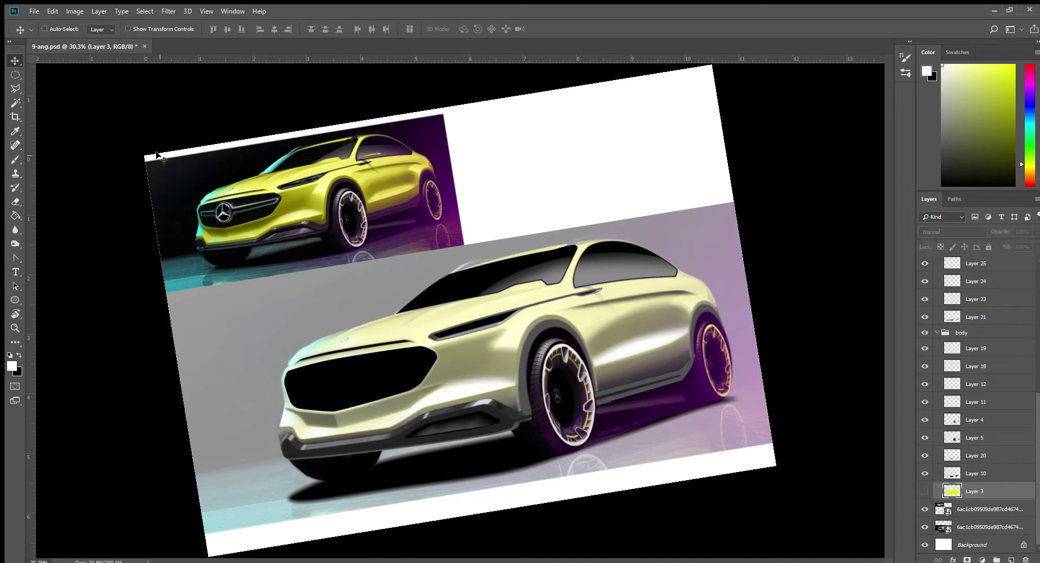
click(958, 200)
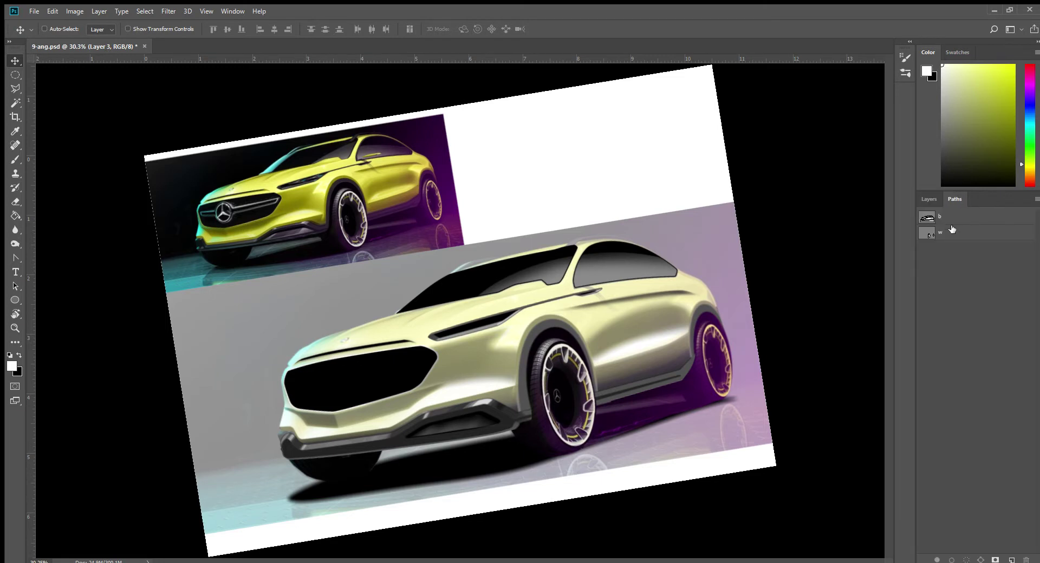
click(943, 218)
Step: Trace a new pen path from the hood past the windshield toward the grille
click(15, 258)
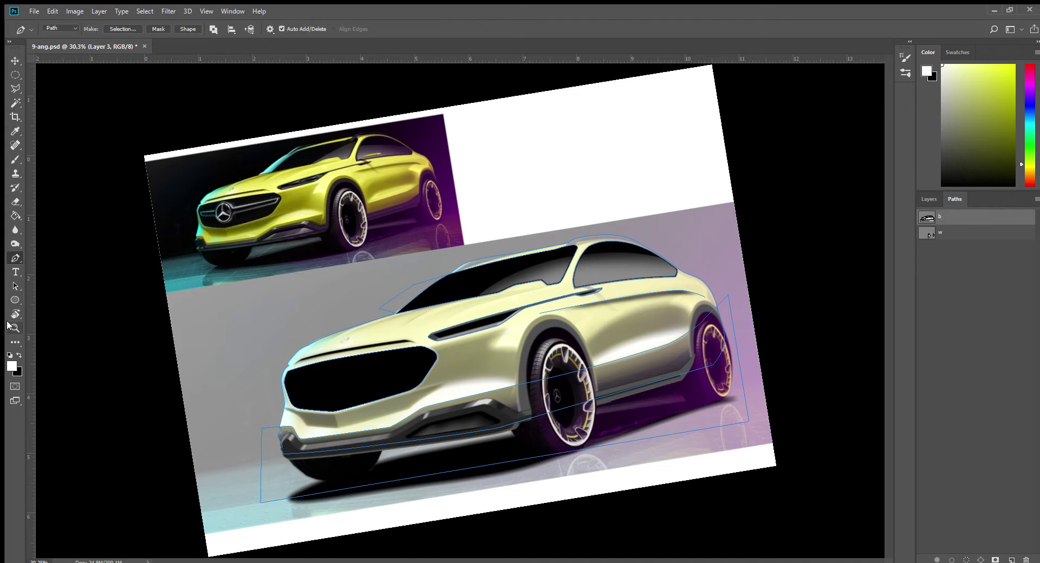
click(309, 352)
click(469, 285)
click(462, 310)
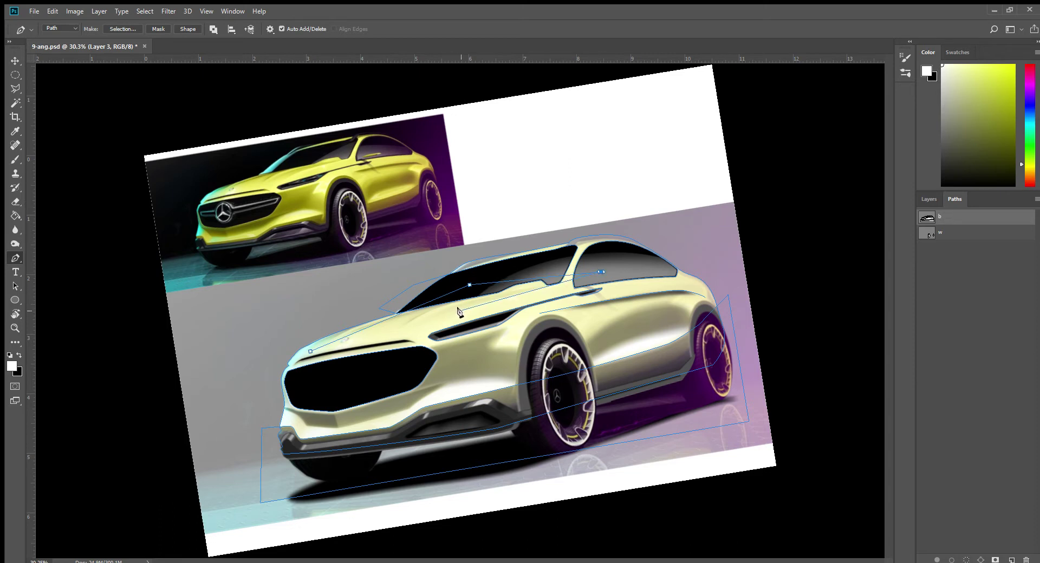
click(383, 358)
Step: Curve the path's windshield and hood anchors and load the path as a selection
click(46, 309)
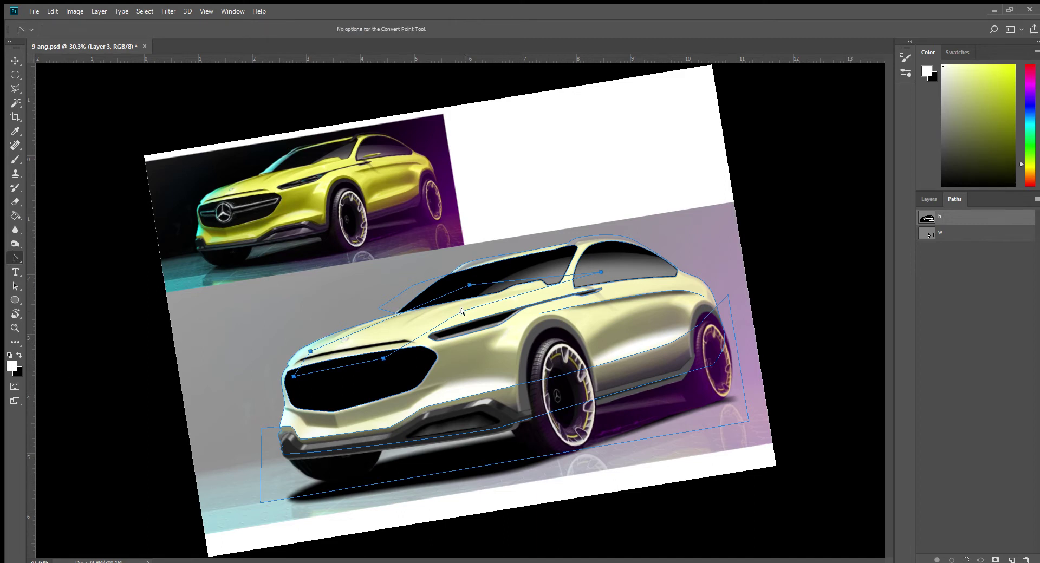
mouse_move(462, 311)
mouse_down()
mouse_move(450, 317)
mouse_move(475, 320)
mouse_up()
drag(367, 325, 362, 321)
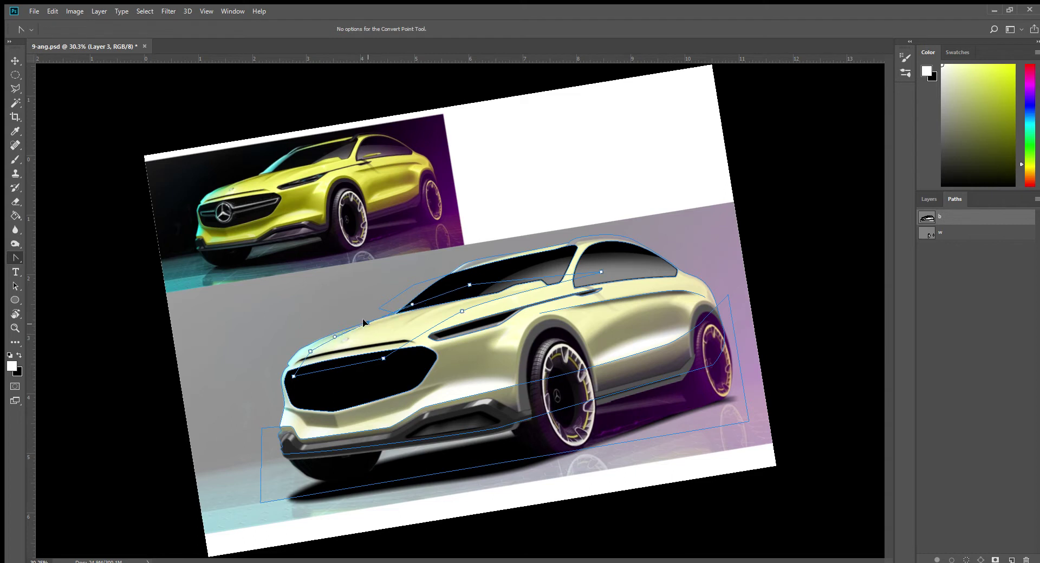
click(306, 351)
key(ctrl+Return)
click(930, 418)
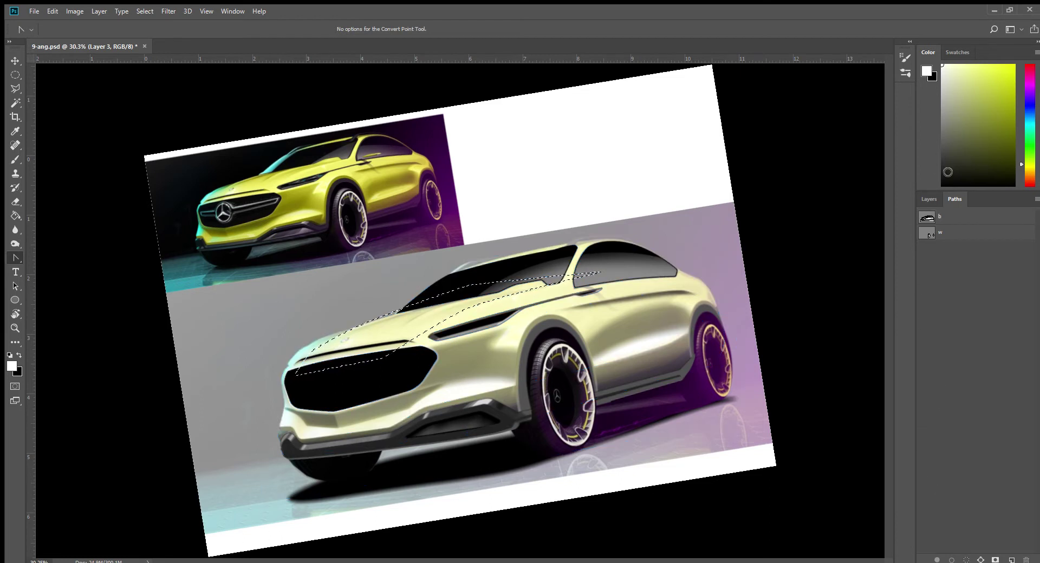
Step: Add a new layer above Layer 19 in the body group and zoom in on the car
click(929, 198)
click(975, 349)
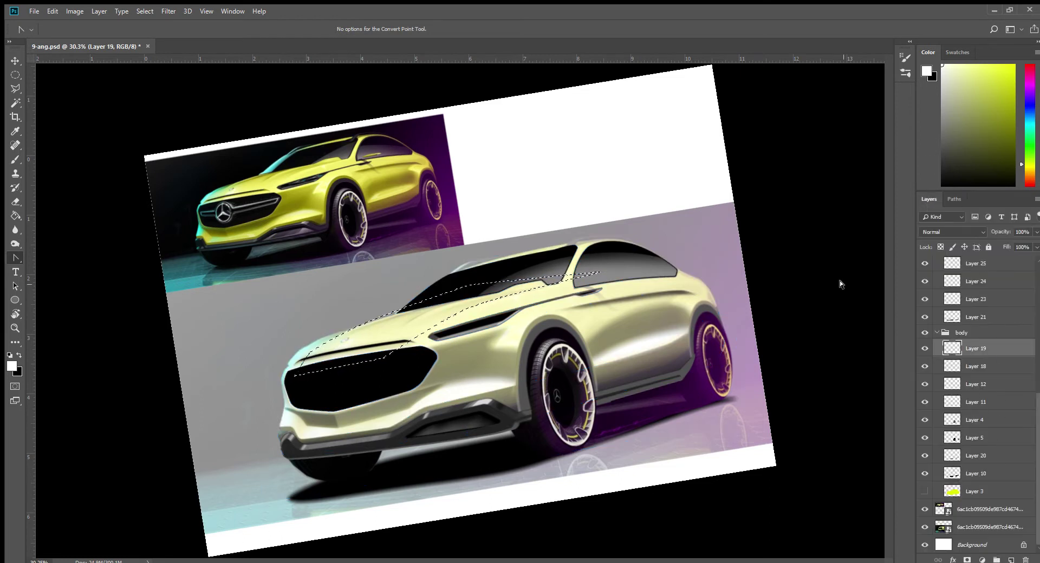
key(ctrl+shift+alt+n)
key(z)
drag(548, 366, 574, 365)
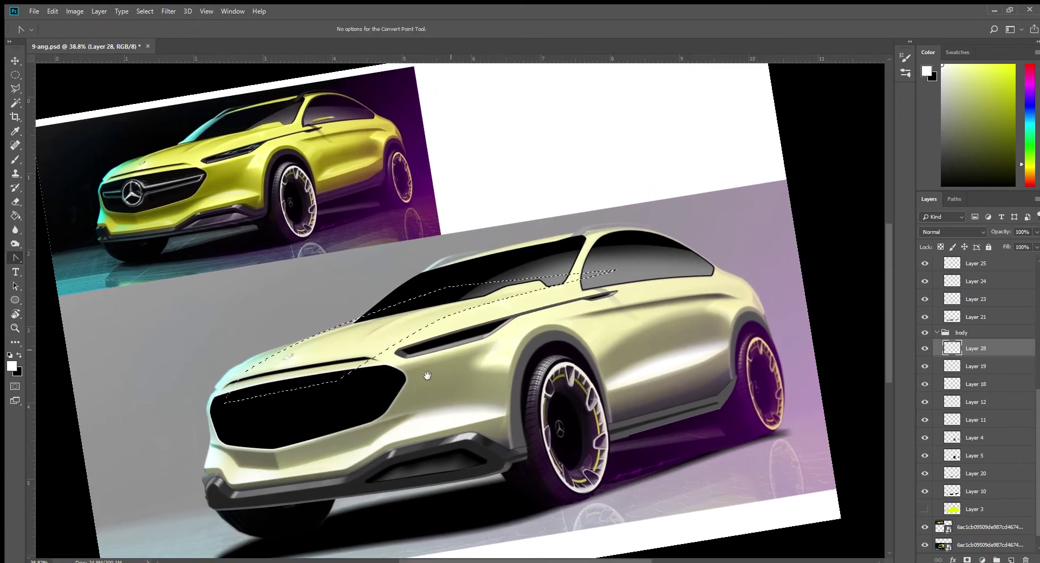
key(p)
Step: Brush soft black shadow at size 174 beside the car's front, then show Layer 3's lime-yellow colour
click(19, 354)
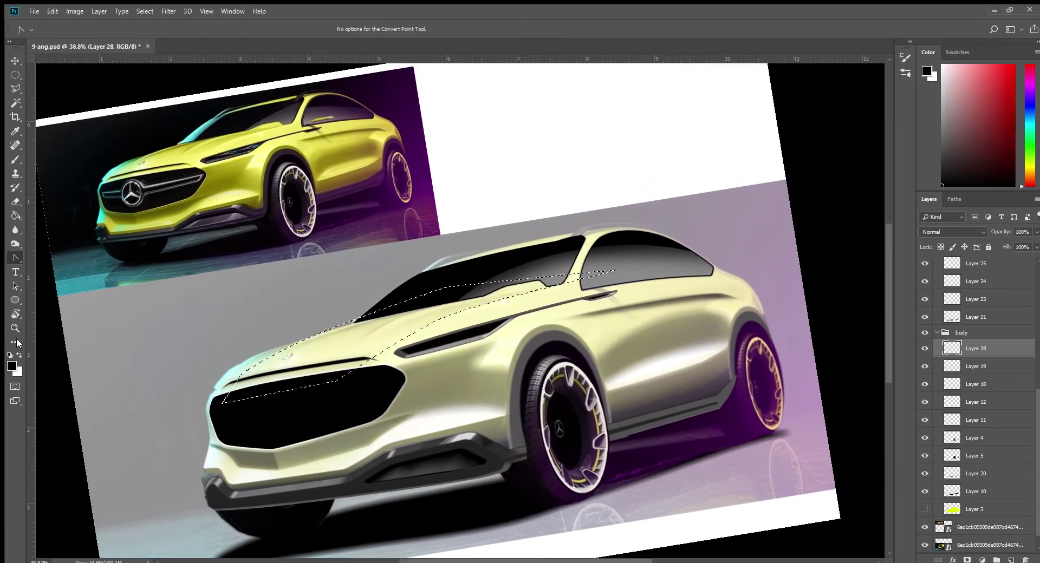
click(15, 159)
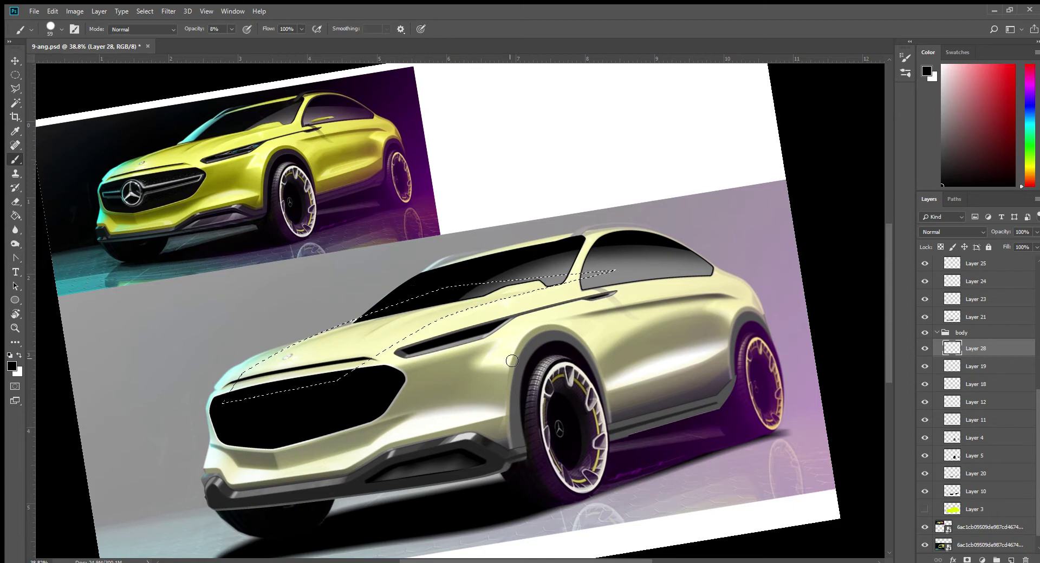
key(bracketright)
key(bracketright)
key(bracketright)
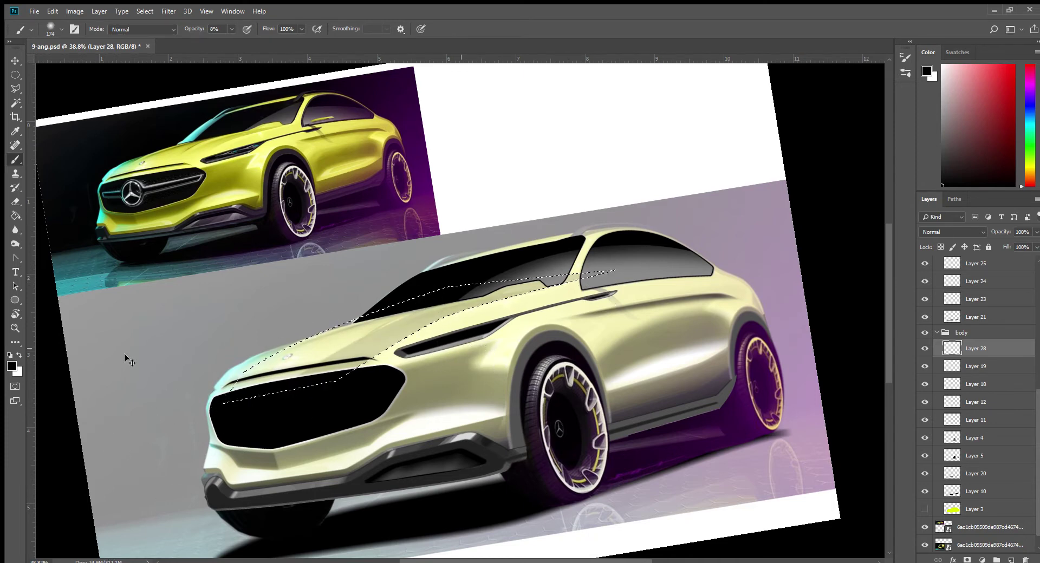
drag(186, 399, 303, 325)
mouse_move(151, 422)
mouse_down()
mouse_move(274, 359)
mouse_move(228, 382)
mouse_up()
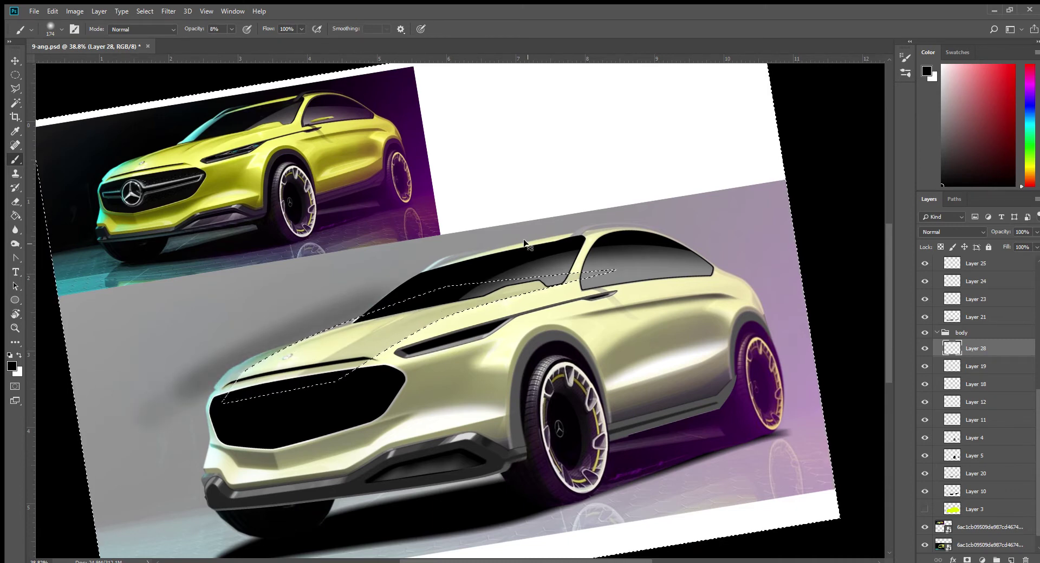
key(x)
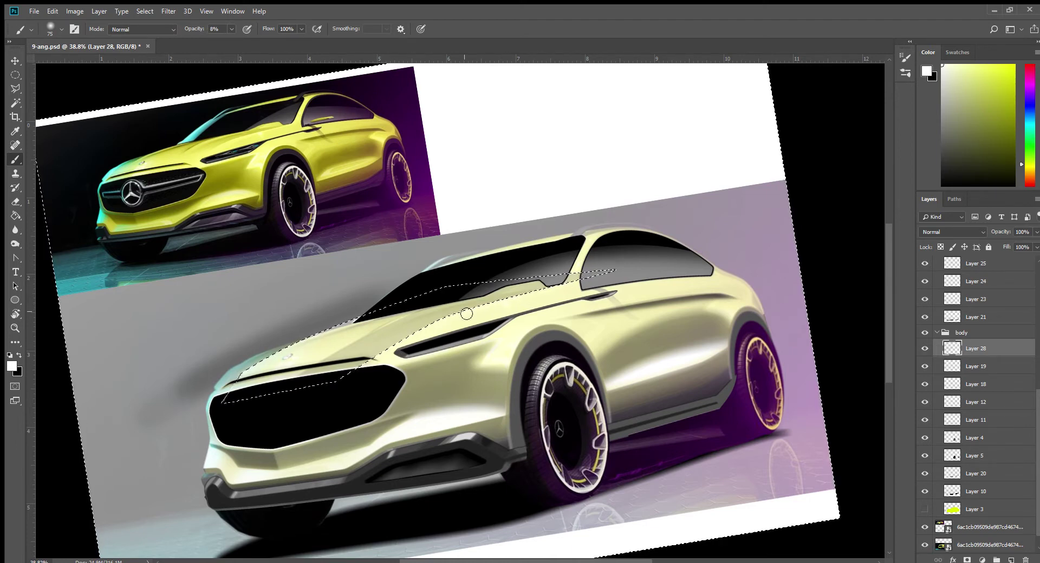
click(925, 509)
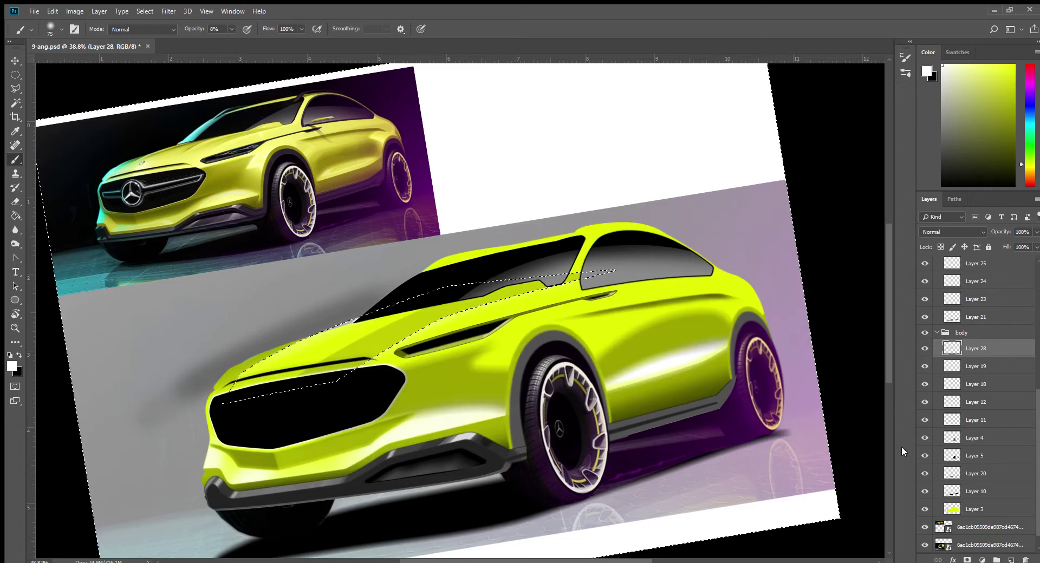
Step: Try a black brush stroke at 54% opacity across the top of the hood, then undo it
key(ctrl+d)
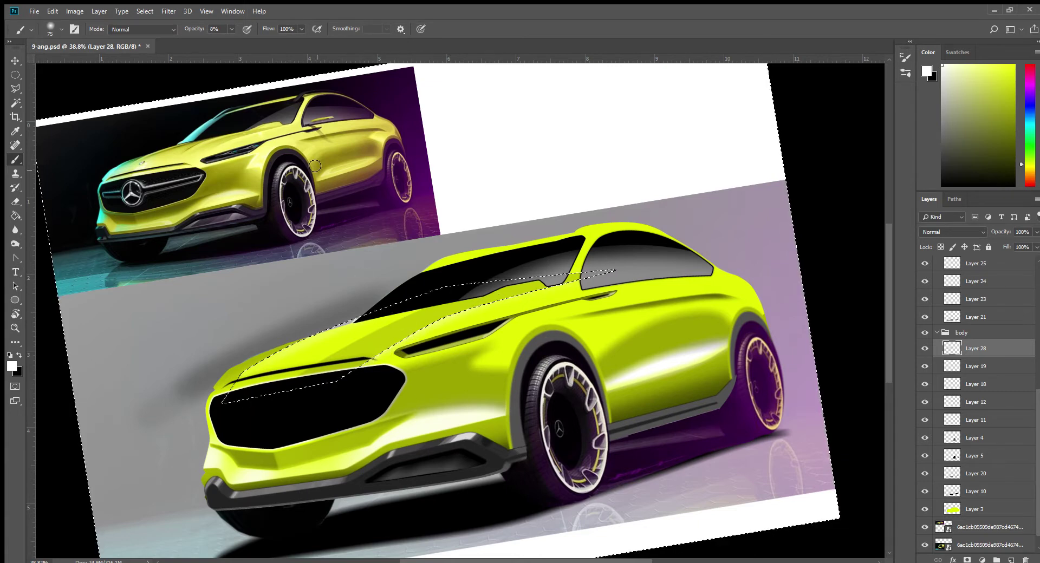
drag(232, 28, 249, 31)
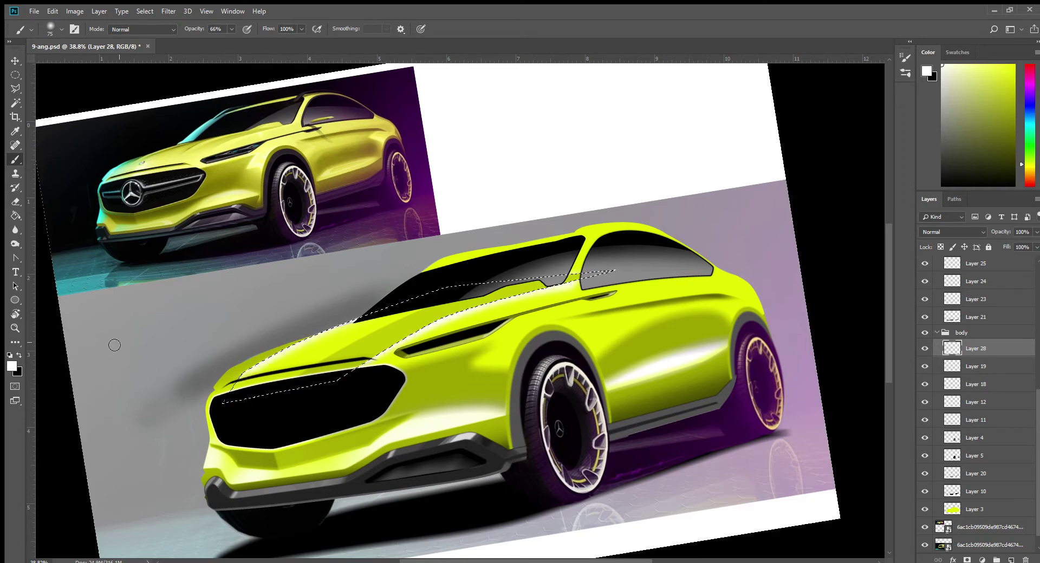
key(x)
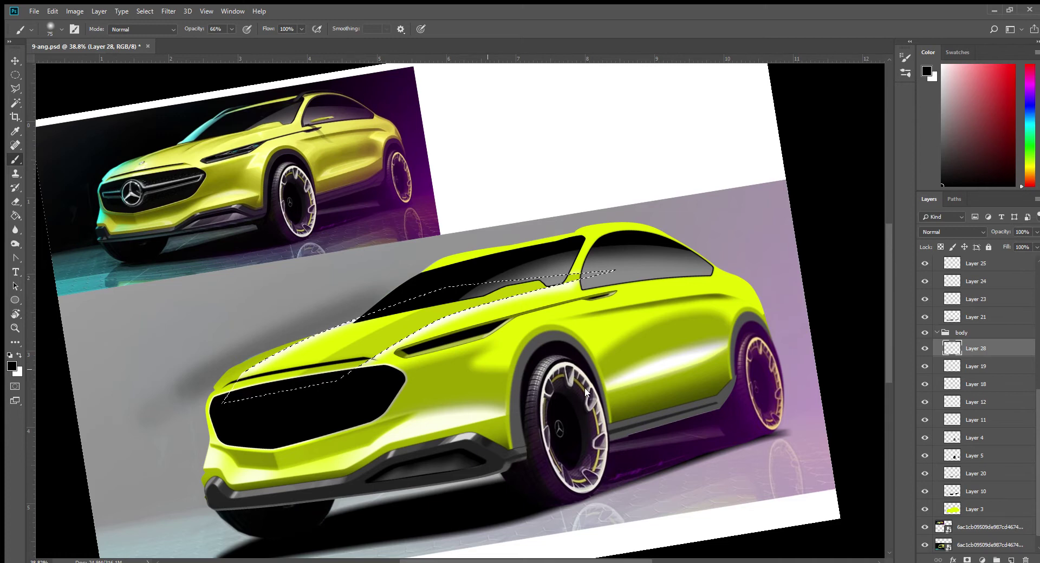
key(bracketright)
key(bracketright)
key(bracketright)
key(5)
key(4)
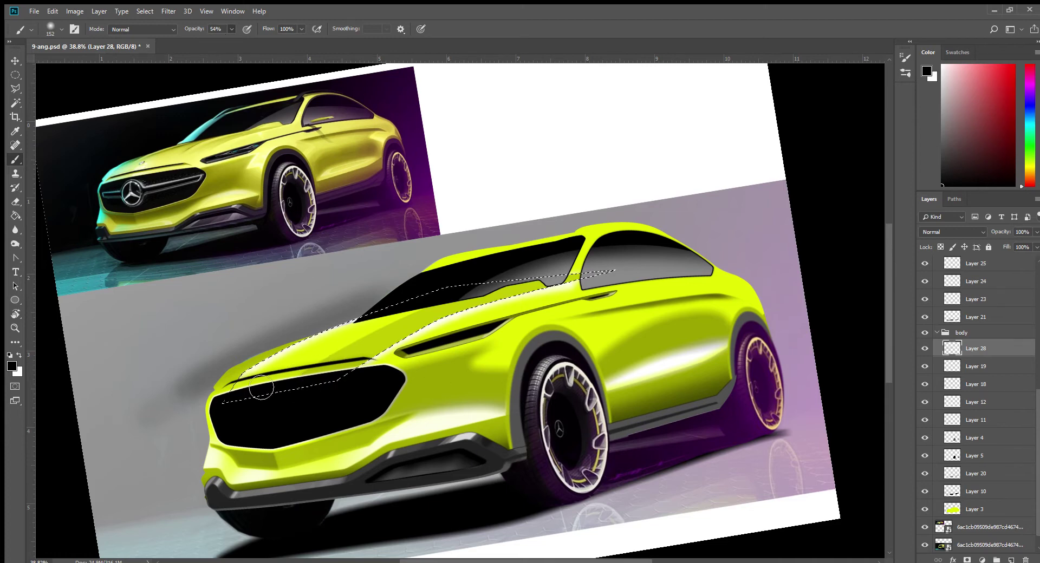
mouse_move(303, 386)
mouse_down()
mouse_move(433, 319)
mouse_move(293, 392)
mouse_up()
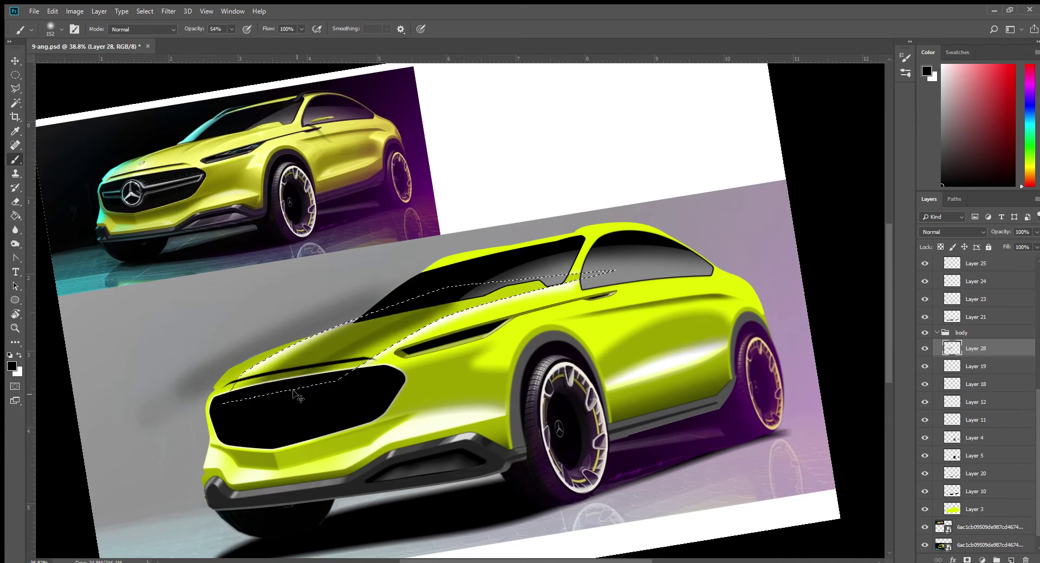
key(ctrl+z)
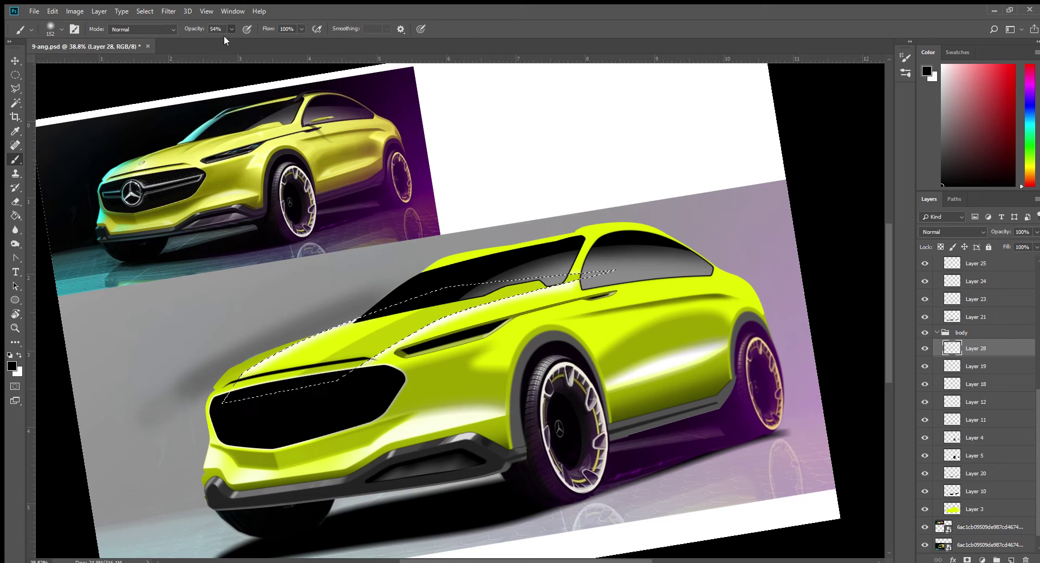
Step: Set a smaller white brush at 66% opacity, then blur the crease highlight near the grille
key(1)
key(6)
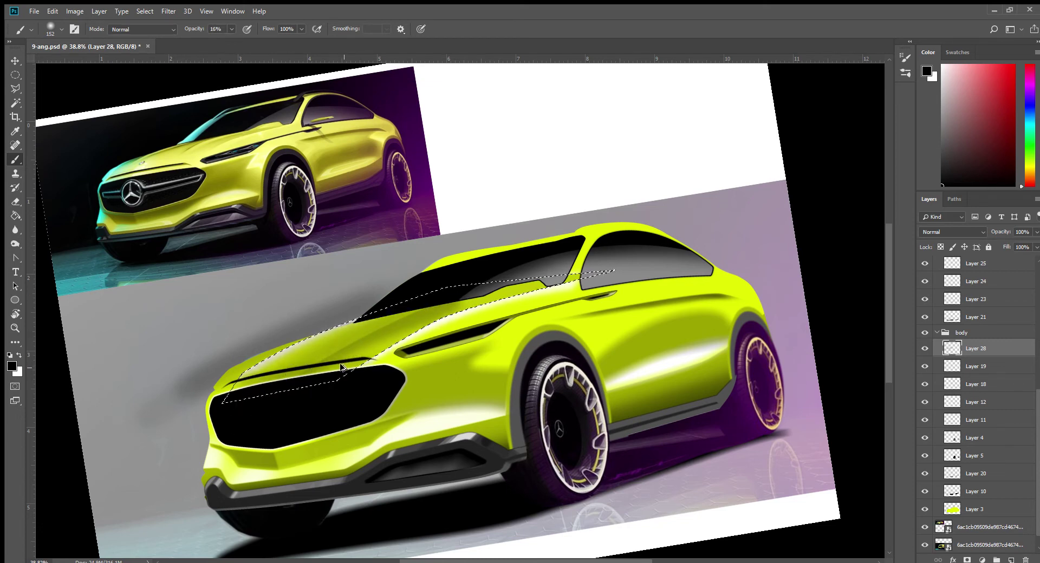
click(19, 355)
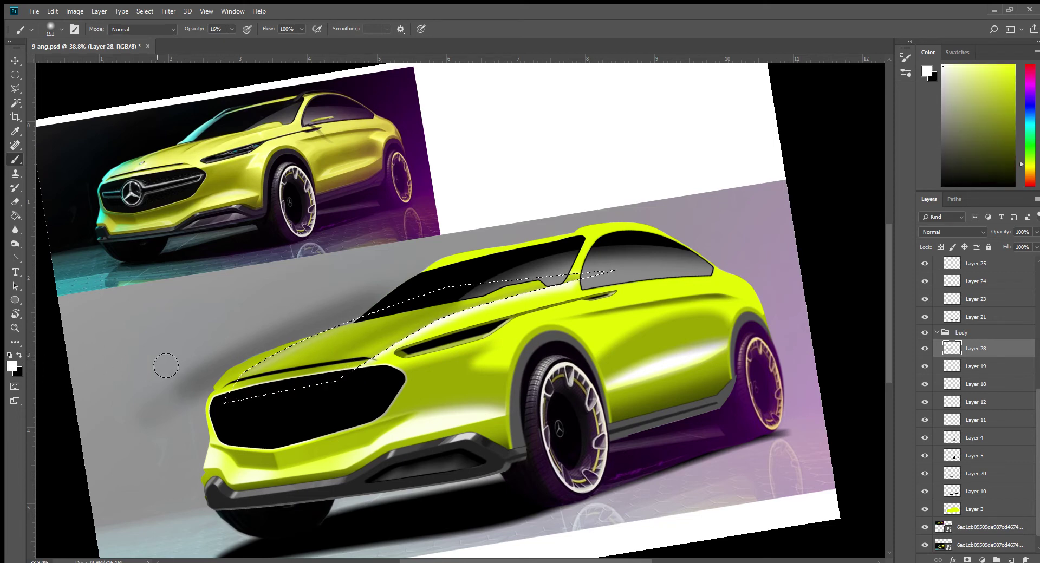
key(bracketleft)
key(bracketleft)
key(bracketleft)
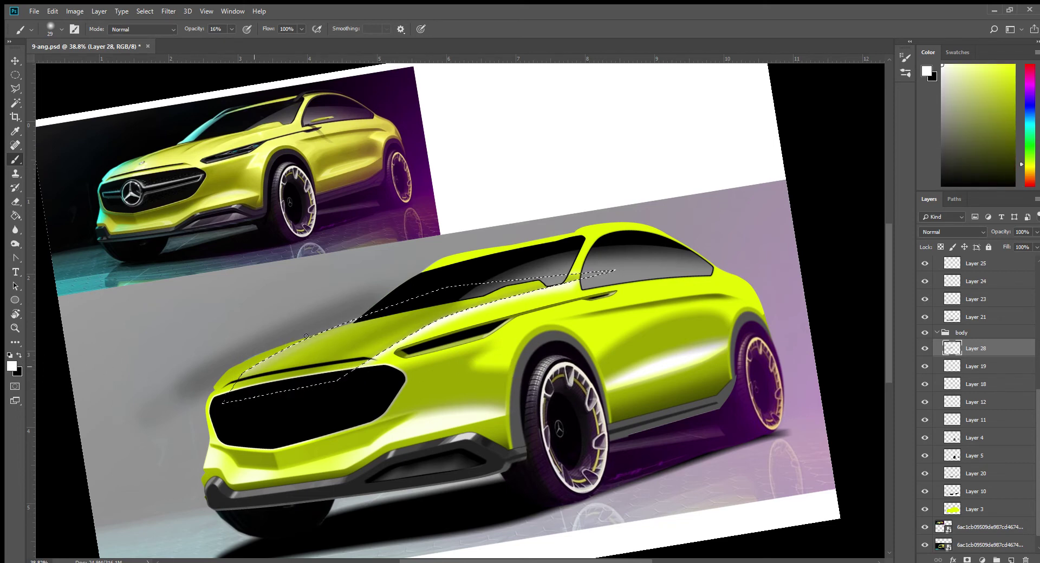
key(6)
key(6)
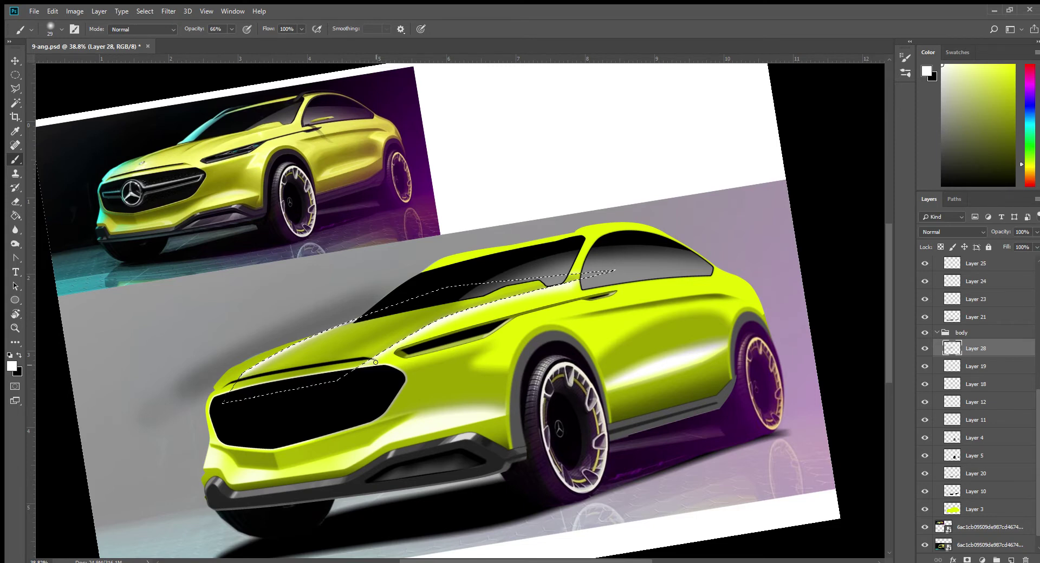
key(ctrl+d)
click(15, 230)
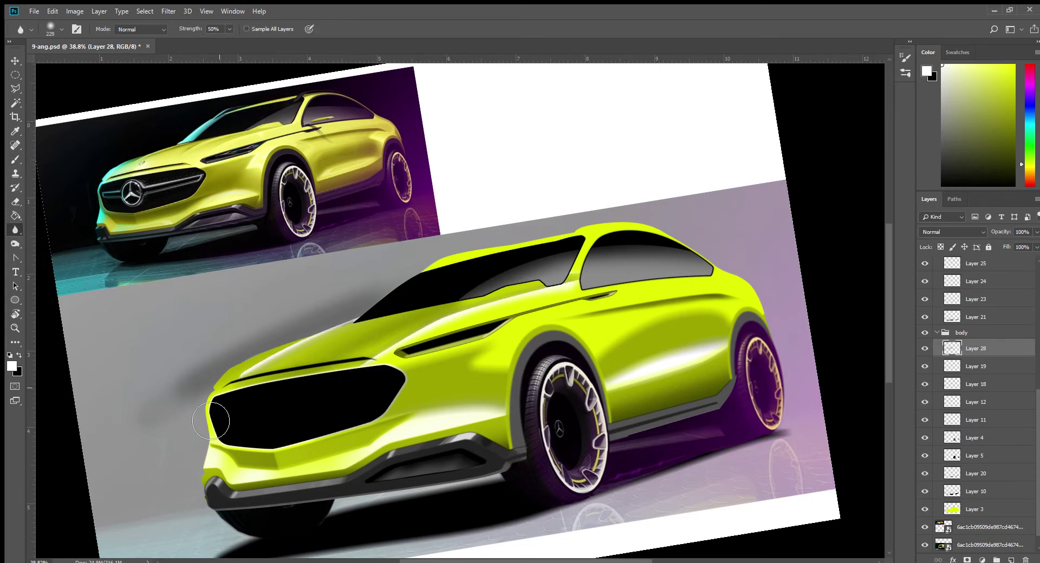
drag(542, 316, 475, 327)
Step: Erase a little of the stroke near the grille's upper left within the car body outline
click(15, 201)
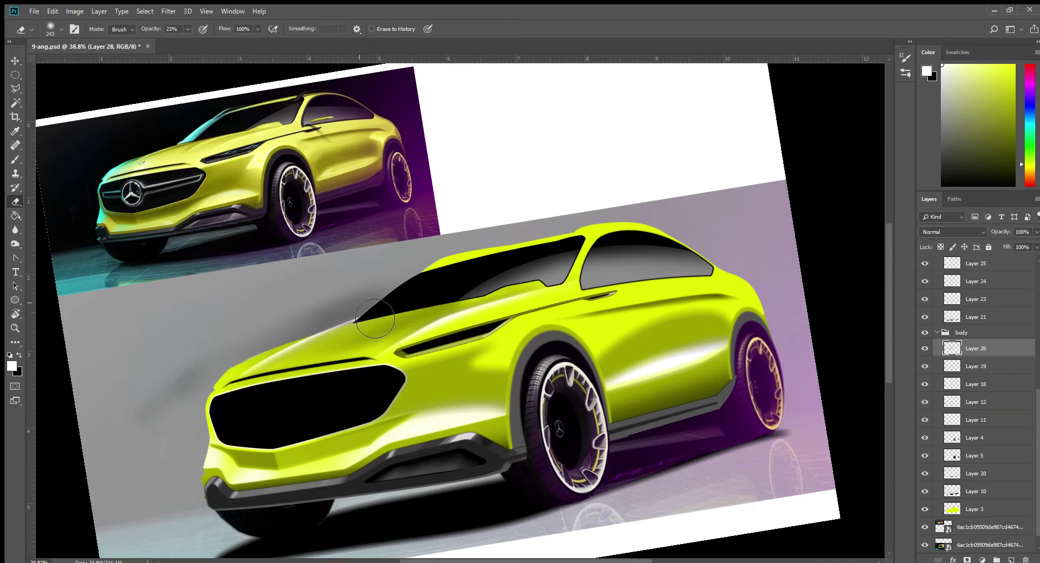
ctrl+click(951, 509)
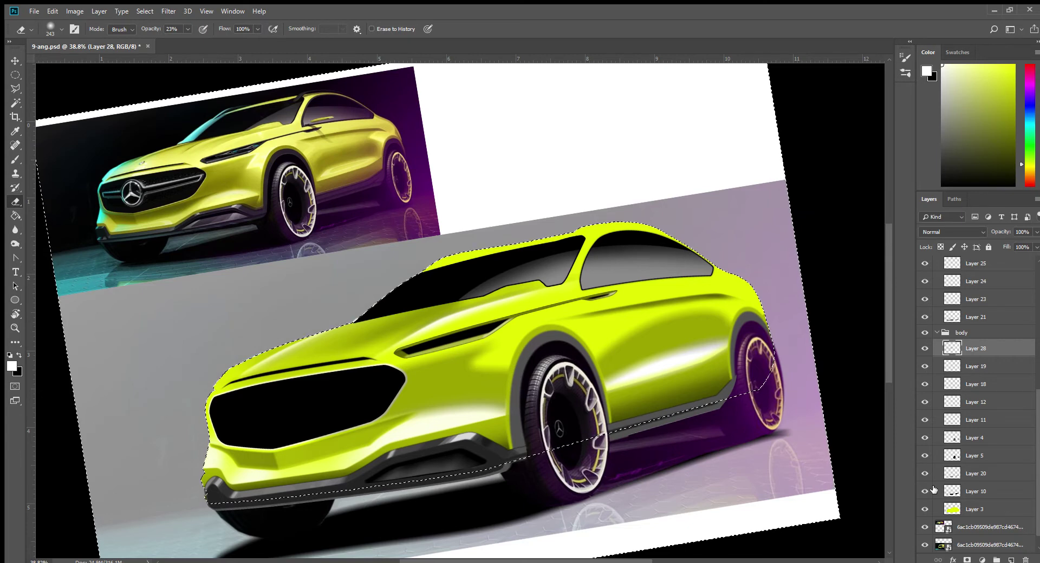
key(ctrl+h)
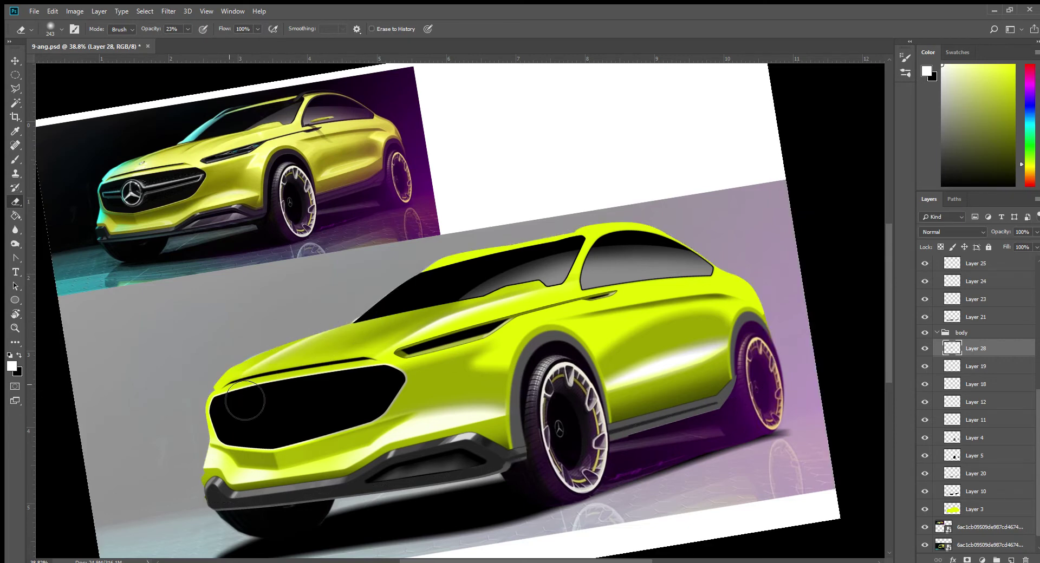
drag(247, 390, 252, 401)
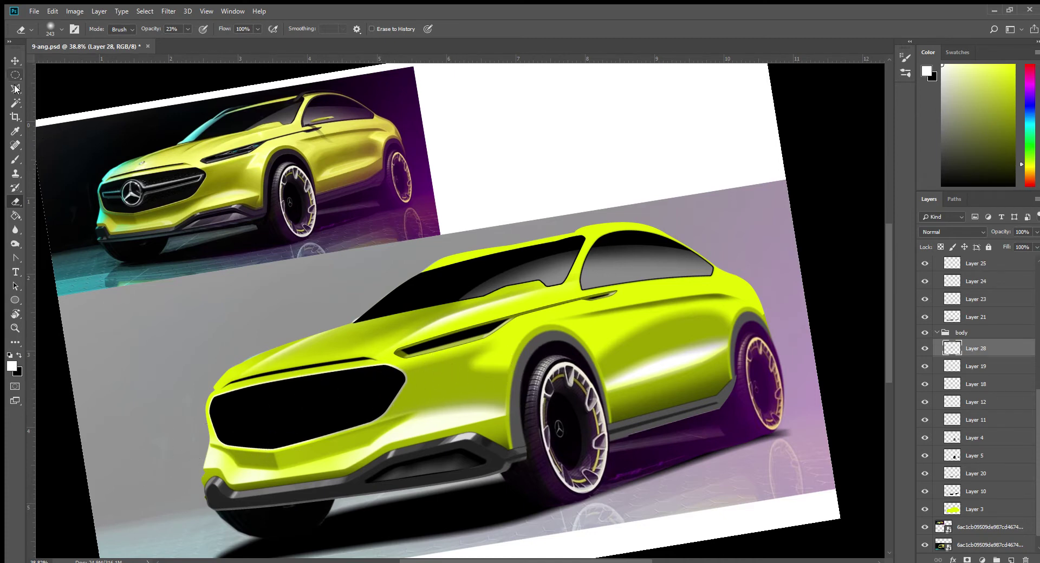
Step: Outline the hood and fender with a Polygonal Lasso selection
key(l)
click(580, 295)
click(568, 271)
click(540, 281)
click(350, 356)
click(417, 378)
click(525, 357)
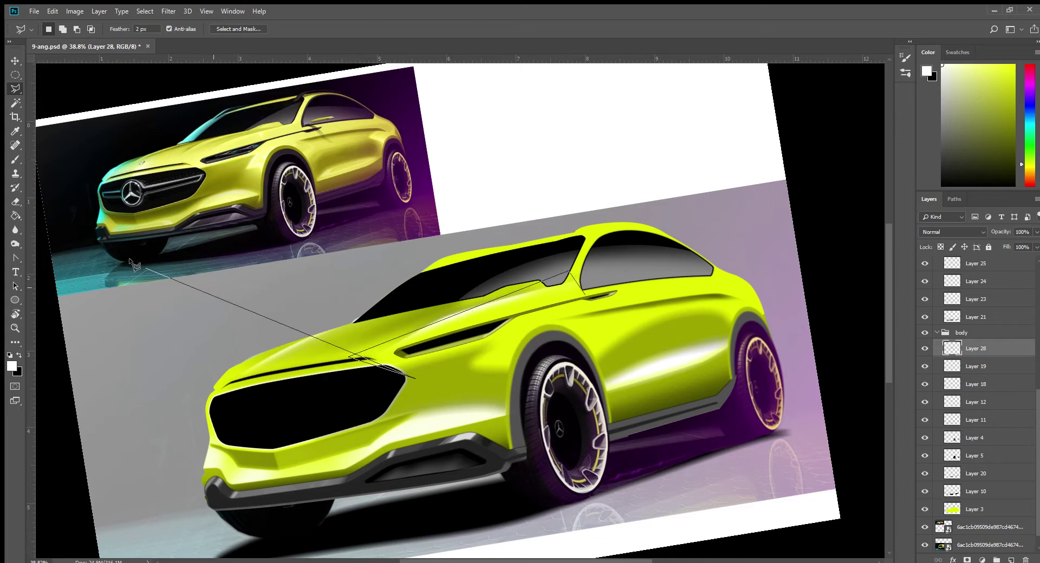
Step: Cancel the hood outline, add Layer 29, and move the grey highlight shape onto the hood
key(Escape)
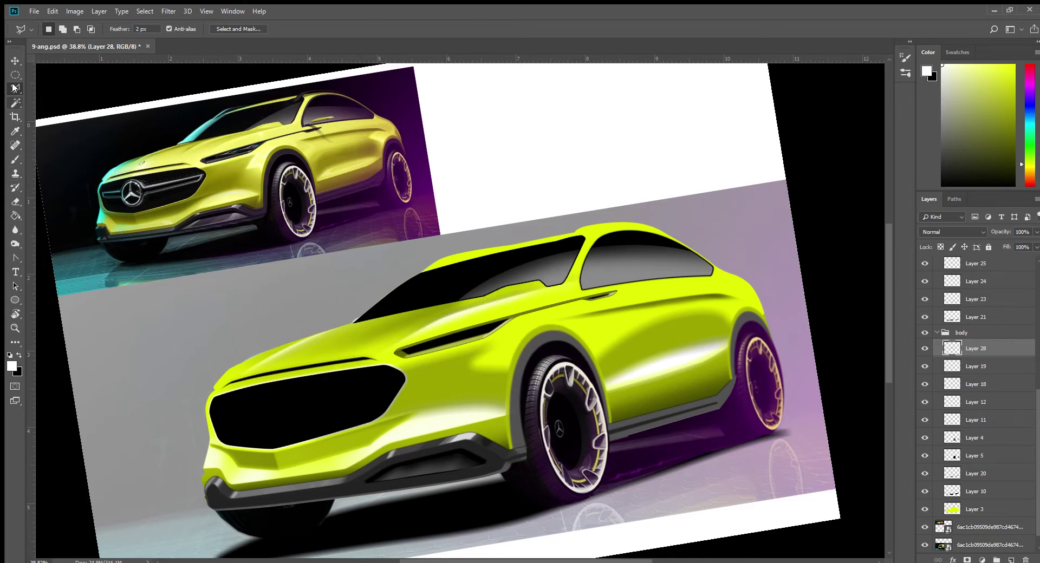
key(shift+l)
key(shift+l)
key(ctrl+shift+alt+n)
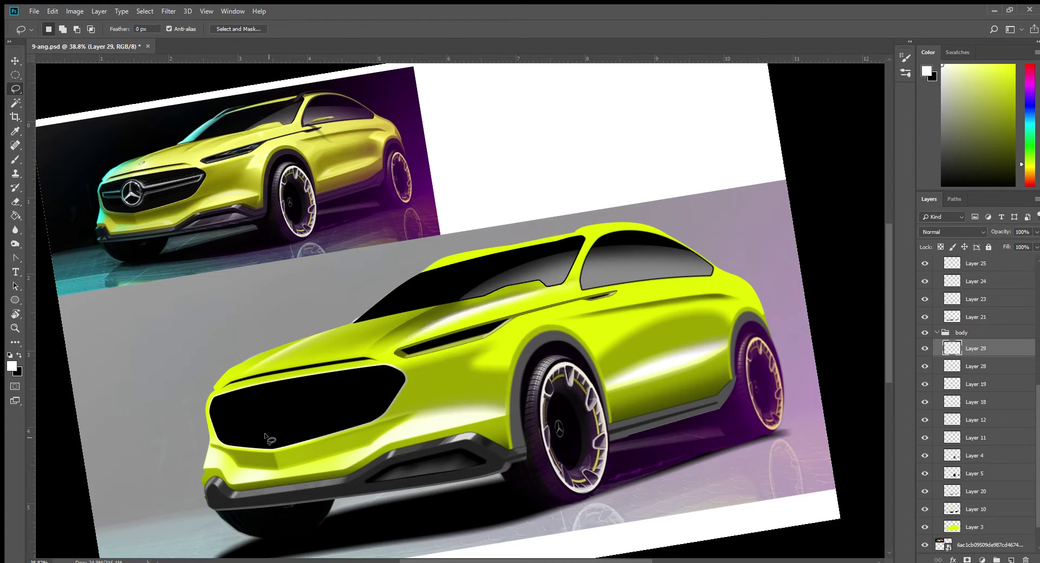
key(v)
mouse_move(440, 285)
mouse_down()
mouse_move(383, 275)
mouse_move(365, 329)
mouse_up()
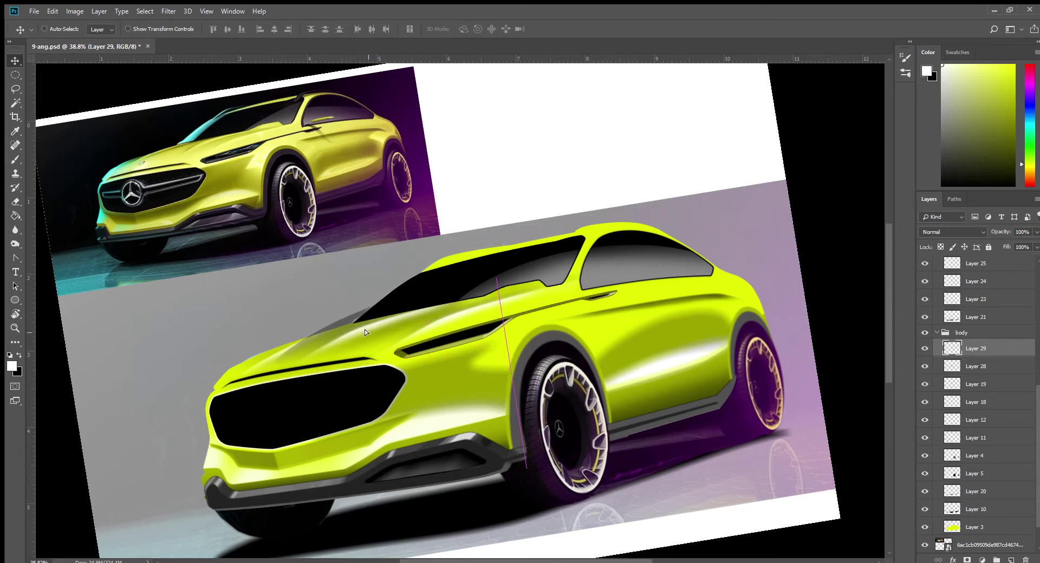
Step: Erase a small patch of the hood highlight with a size-39 eraser
click(14, 201)
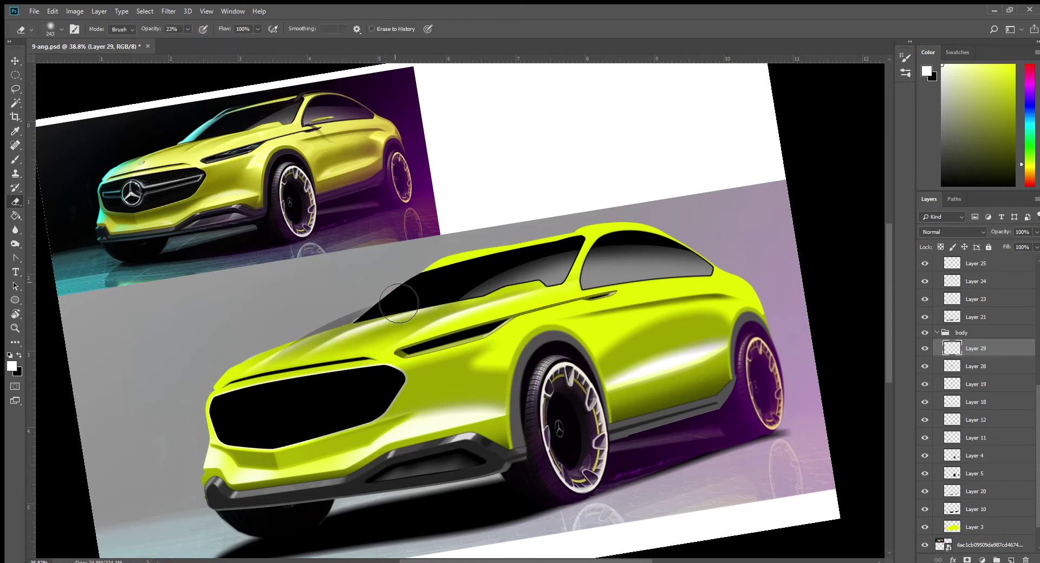
key(bracketleft)
key(bracketleft)
key(bracketleft)
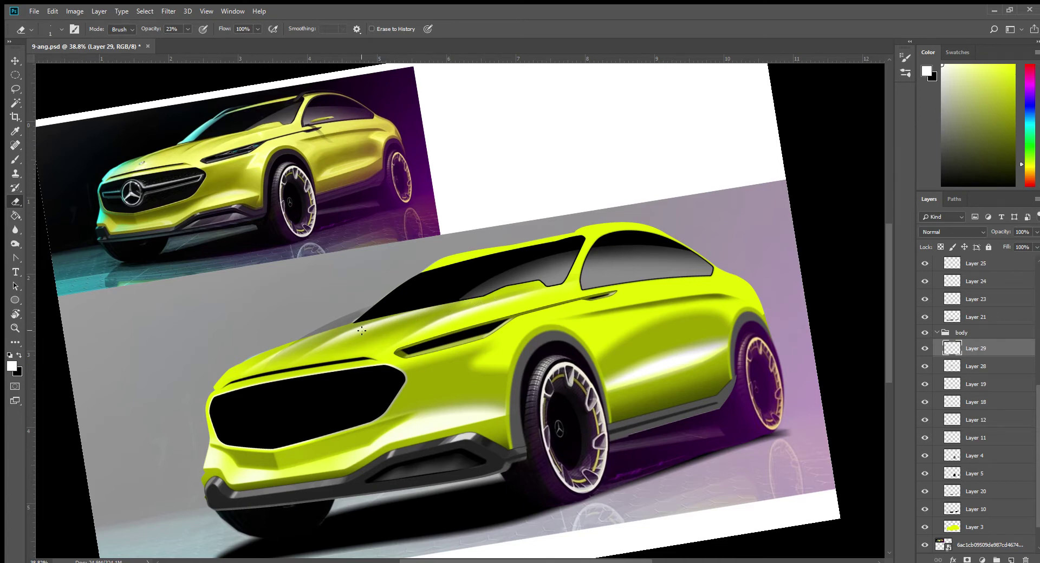
key(bracketright)
key(bracketright)
key(bracketright)
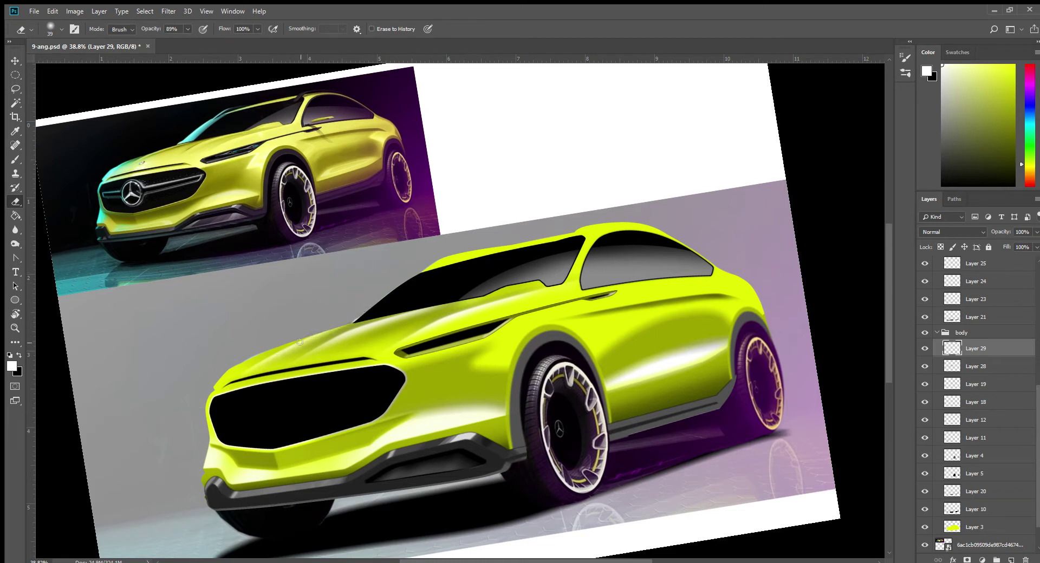
drag(324, 335, 363, 323)
Step: Toggle the lime-yellow body colour to compare, then try erasing more hood shading and undo it
click(19, 61)
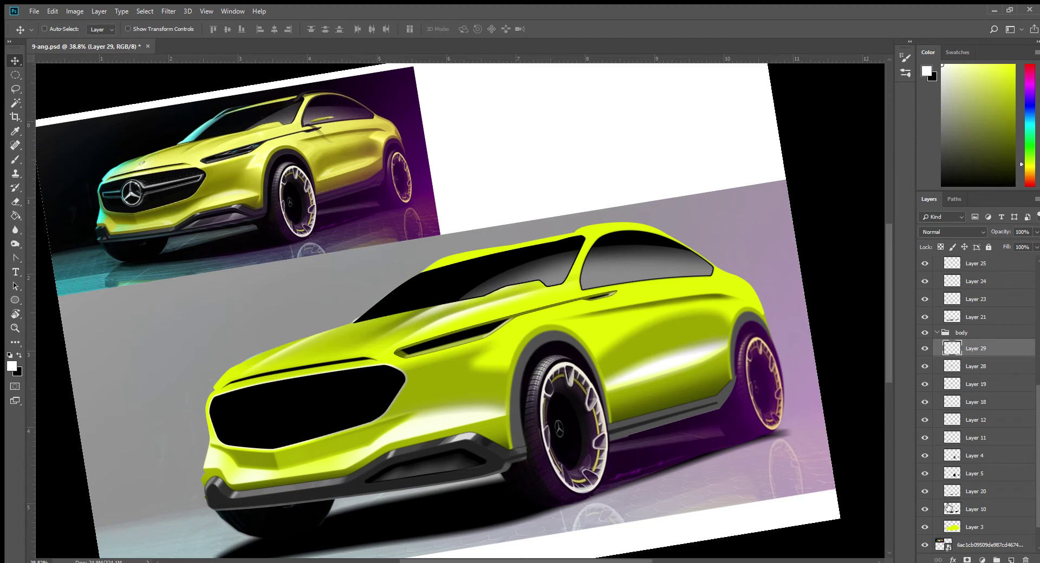
click(924, 527)
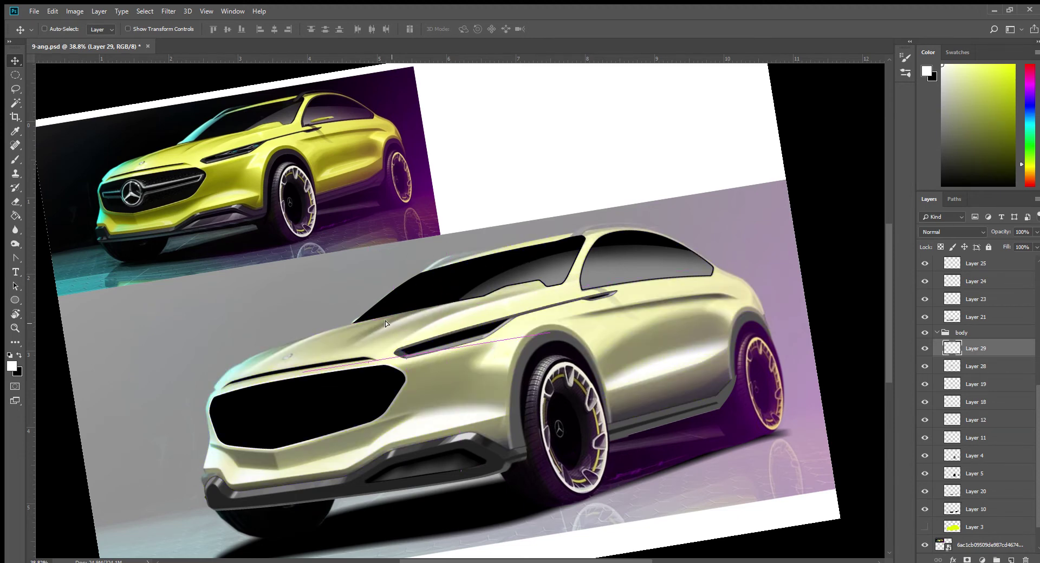
click(924, 527)
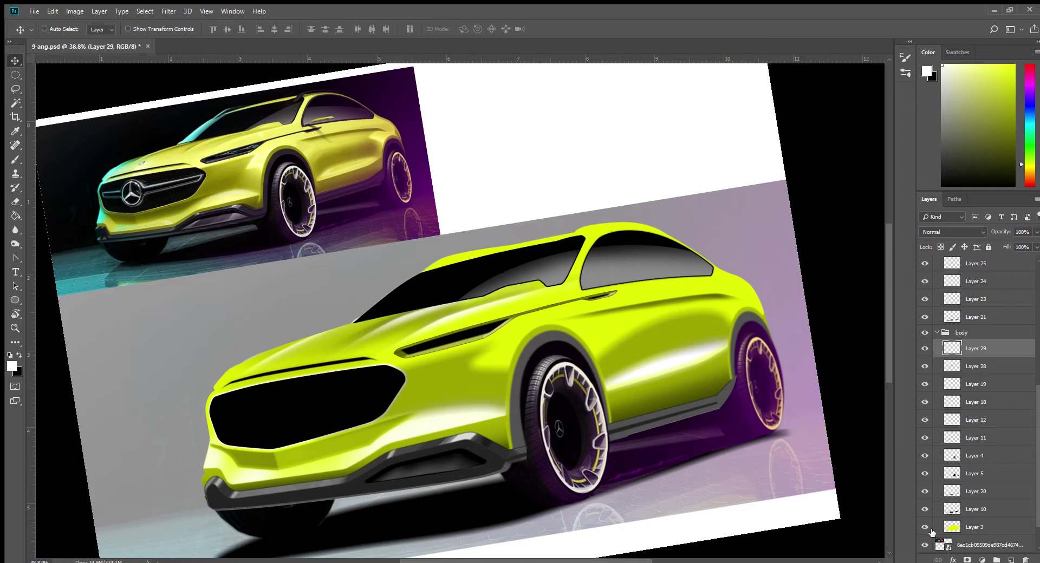
click(16, 201)
drag(349, 338, 412, 307)
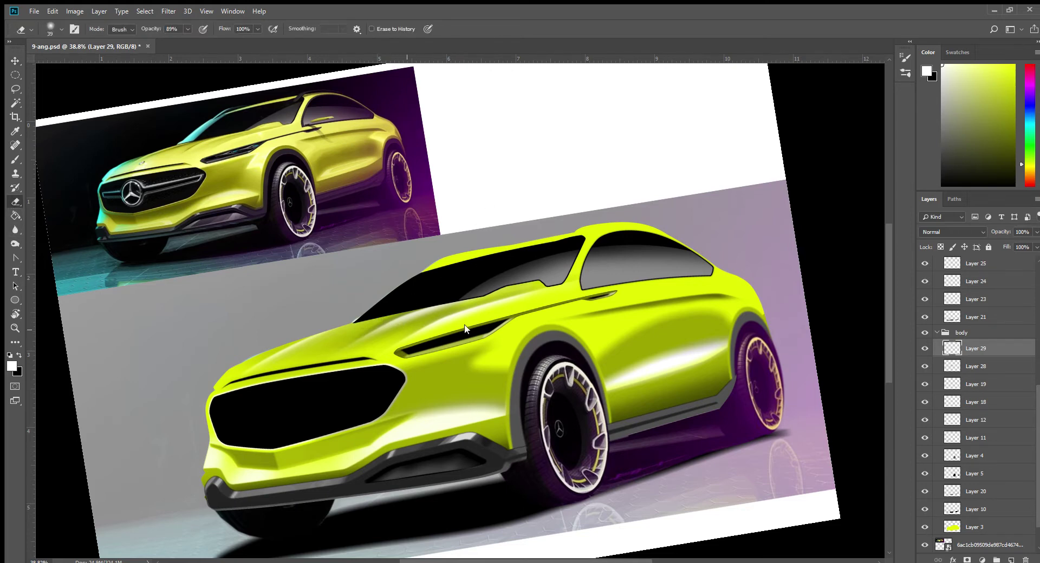
key(bracketright)
key(bracketright)
key(bracketright)
key(ctrl+z)
key(ctrl+z)
key(ctrl+z)
key(ctrl+z)
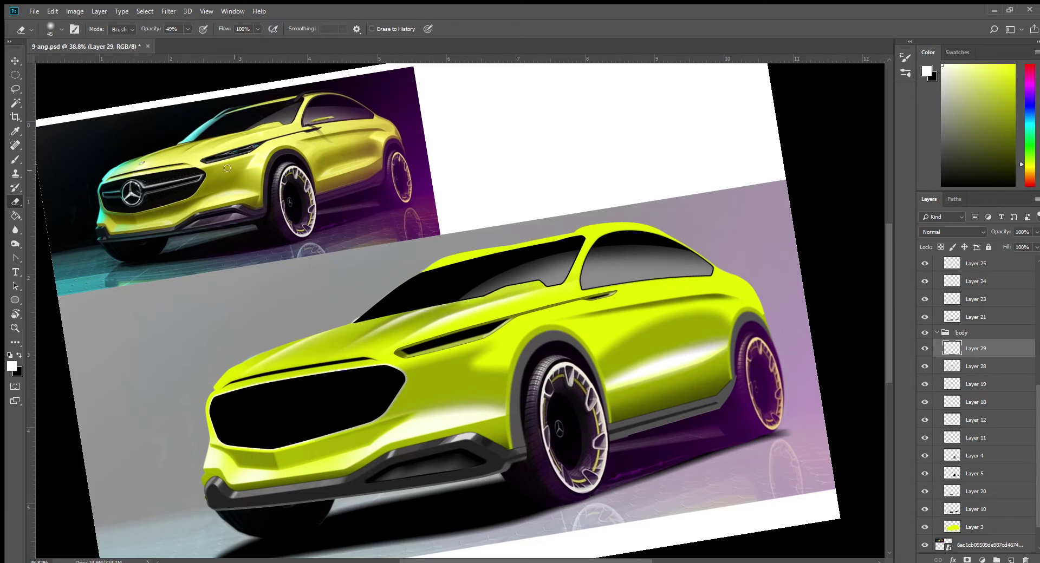
click(17, 60)
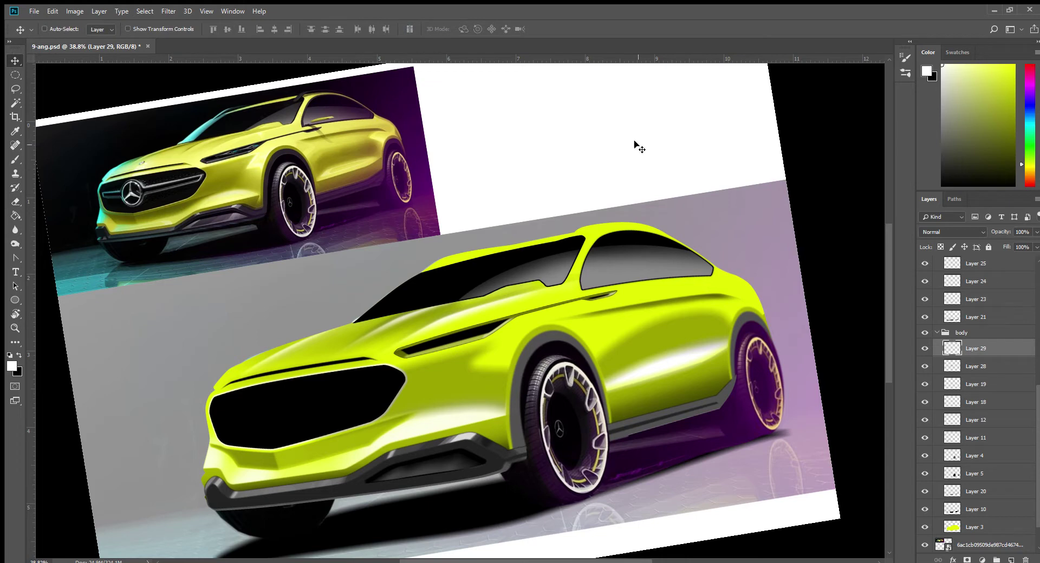
Step: Duplicate the Layer 29 hood highlight and shift the copy up and left into place
key(ctrl)
key(ctrl+j)
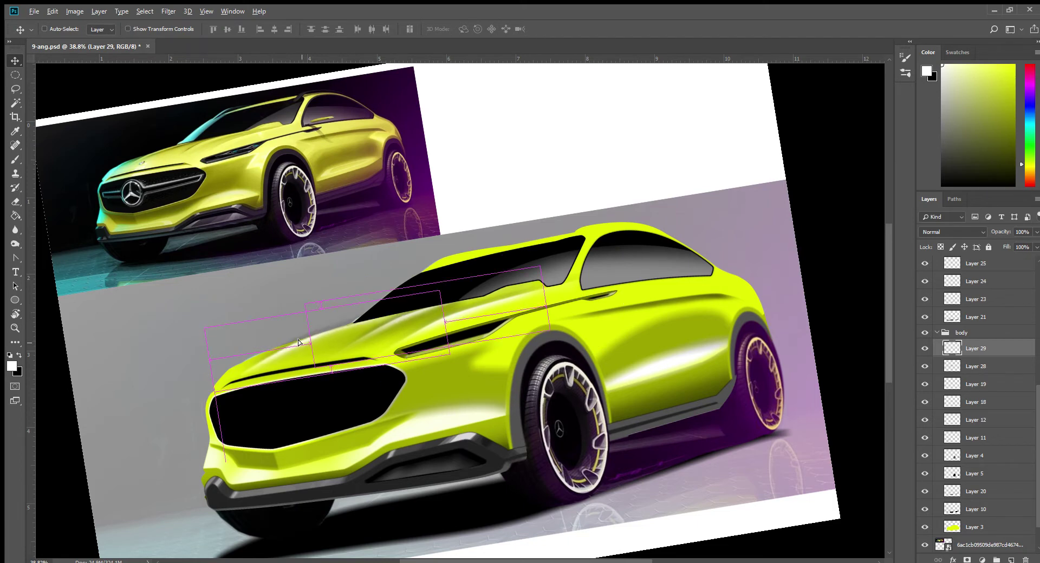
key(Up)
key(Up)
key(e)
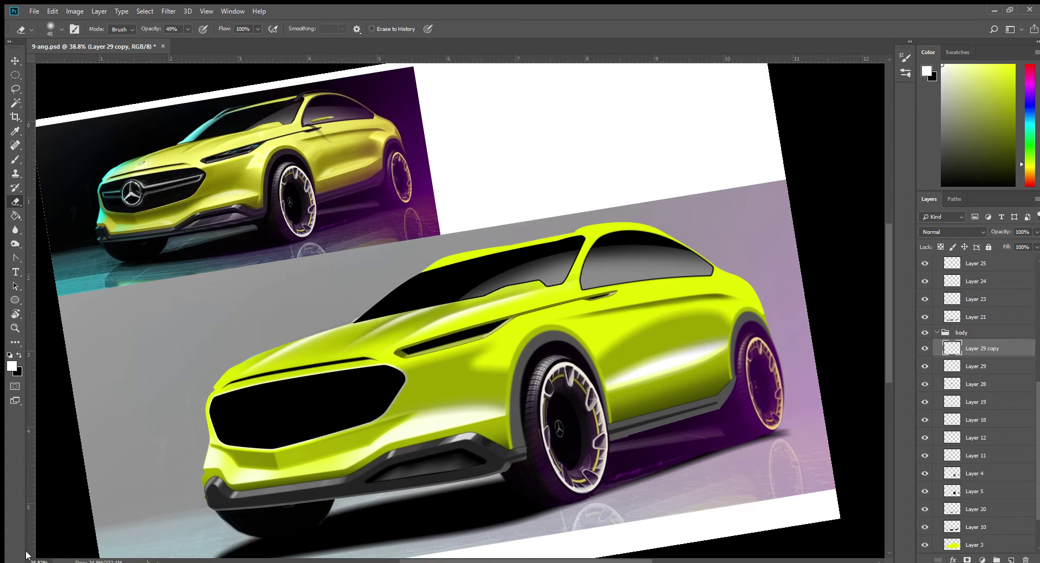
key(v)
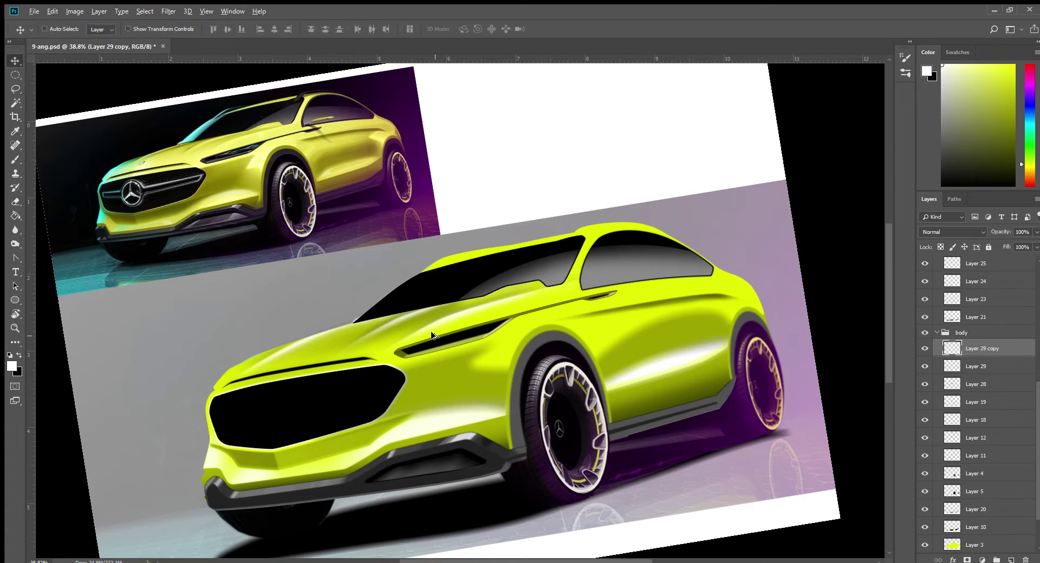
drag(384, 319, 356, 321)
Step: Duplicate the highlight again and move and rotate it about -10° to follow the hood
key(ctrl+j)
key(ctrl+t)
drag(308, 336, 285, 352)
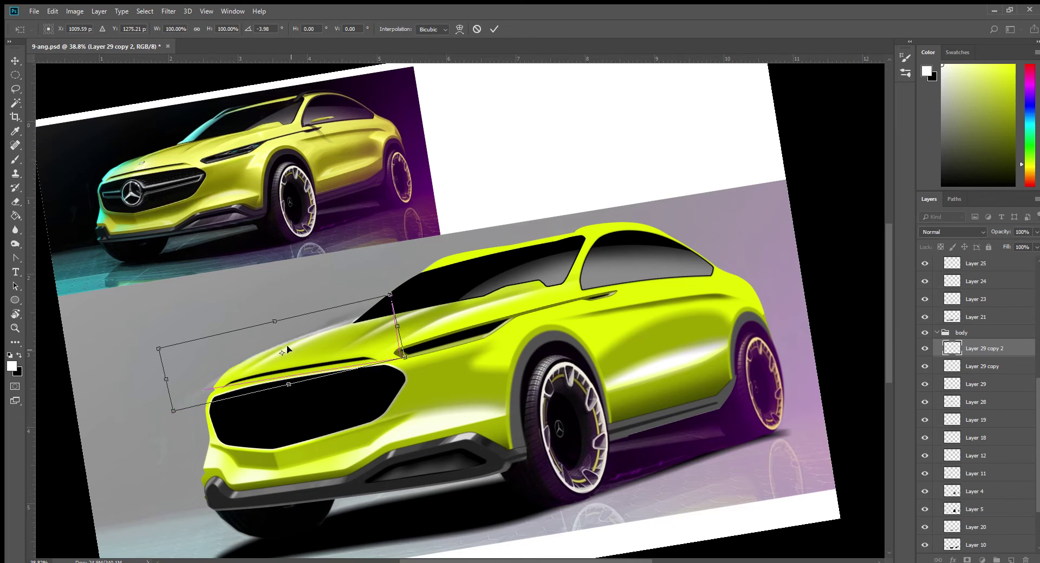
drag(284, 352, 304, 340)
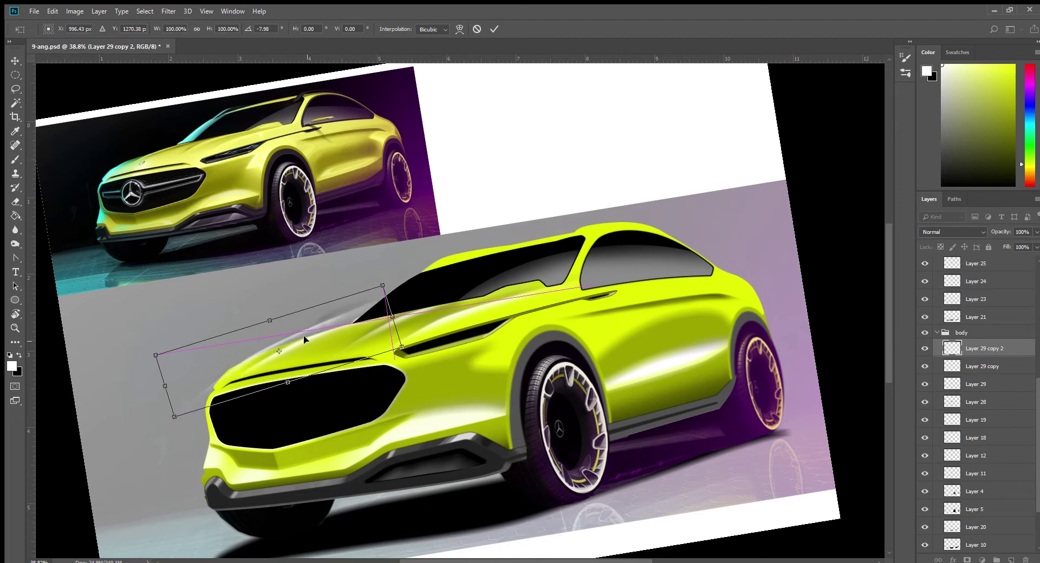
drag(396, 291, 394, 285)
key(Return)
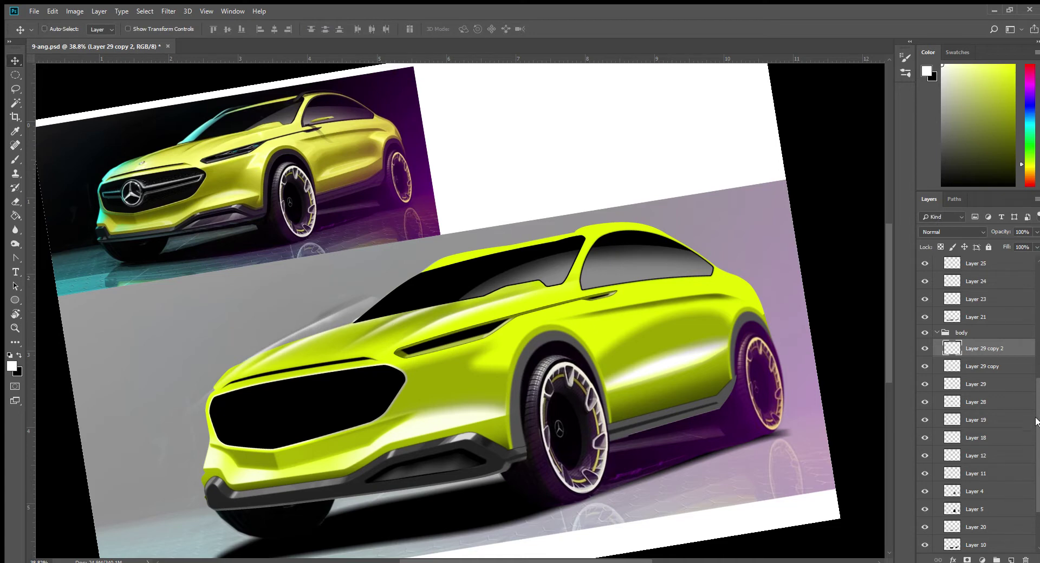
Step: Merge the highlight copies into Layer 29 copy 2 with Ctrl+E
drag(1035, 492, 1031, 524)
ctrl+click(950, 491)
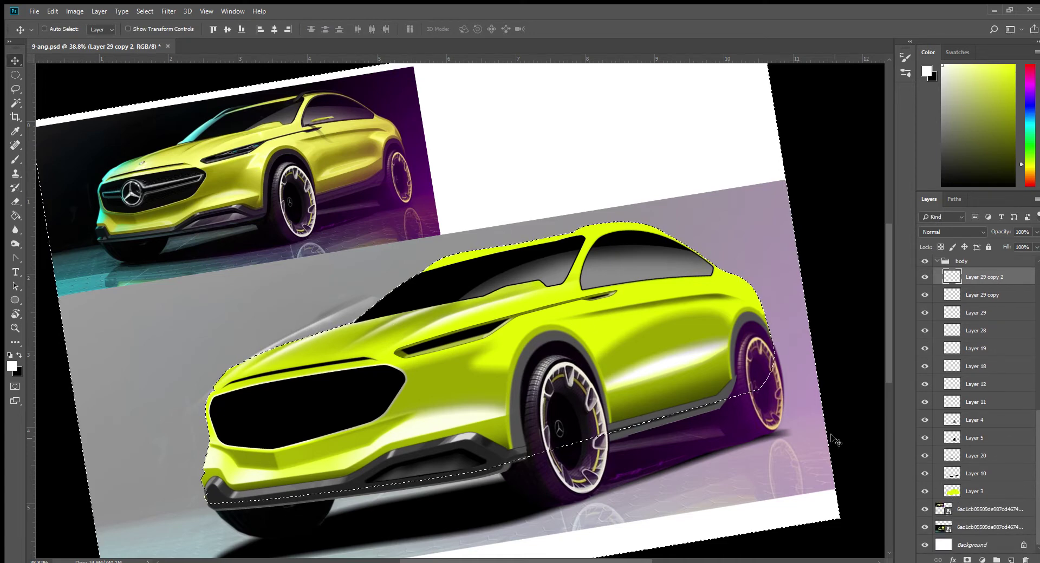
key(ctrl+d)
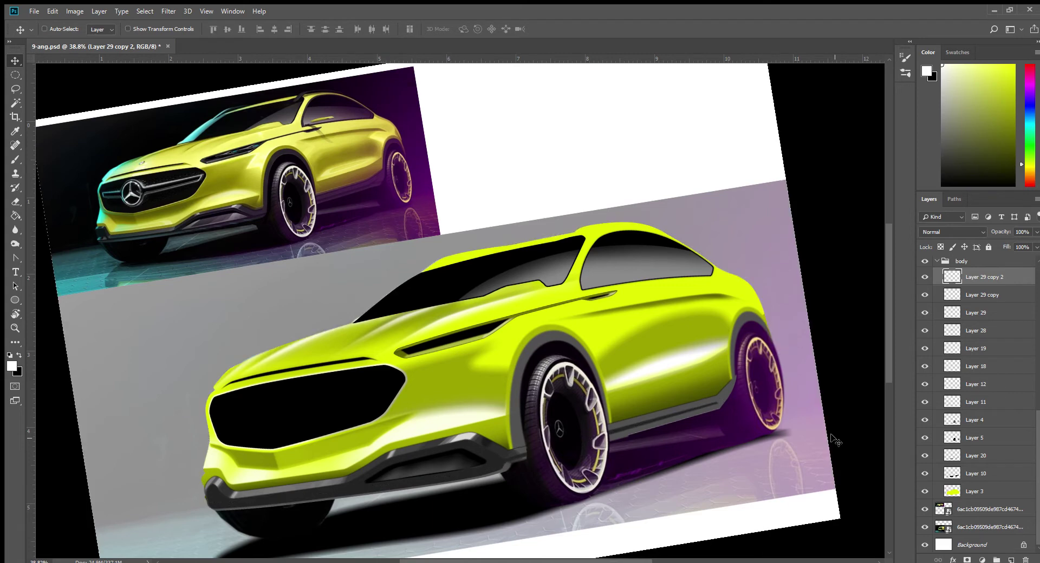
click(15, 201)
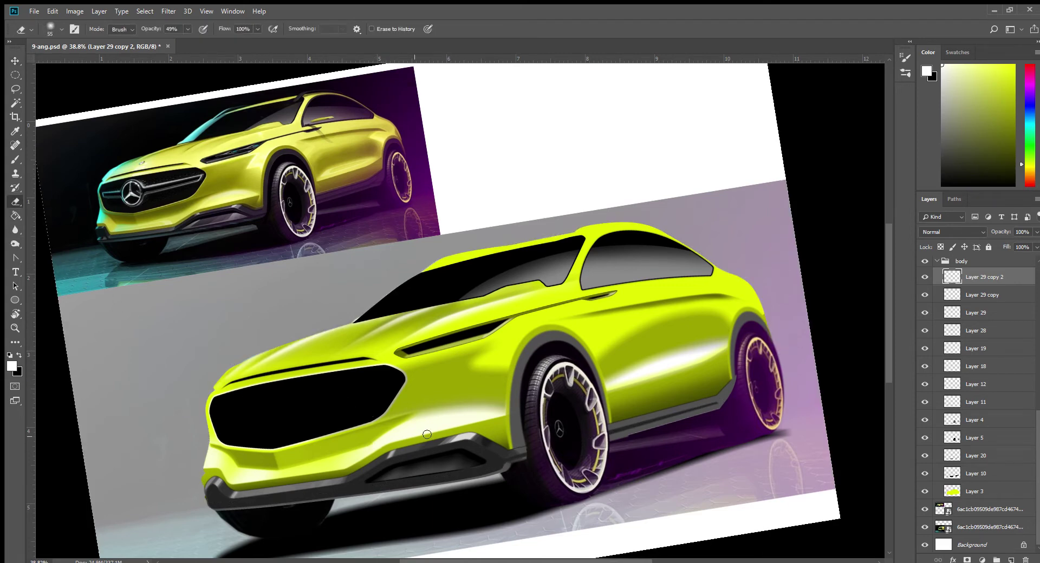
shift+click(991, 311)
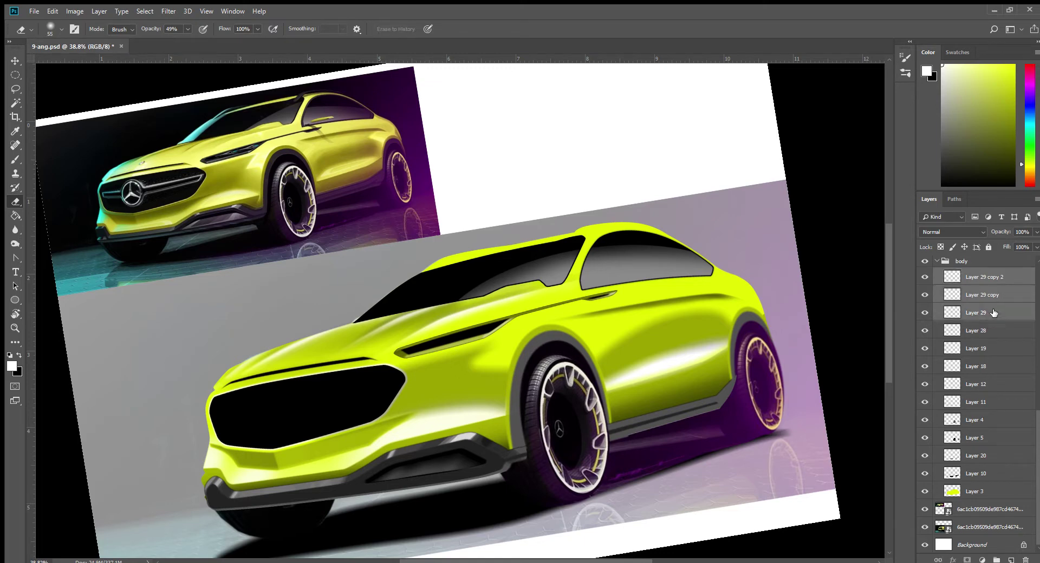
key(ctrl+e)
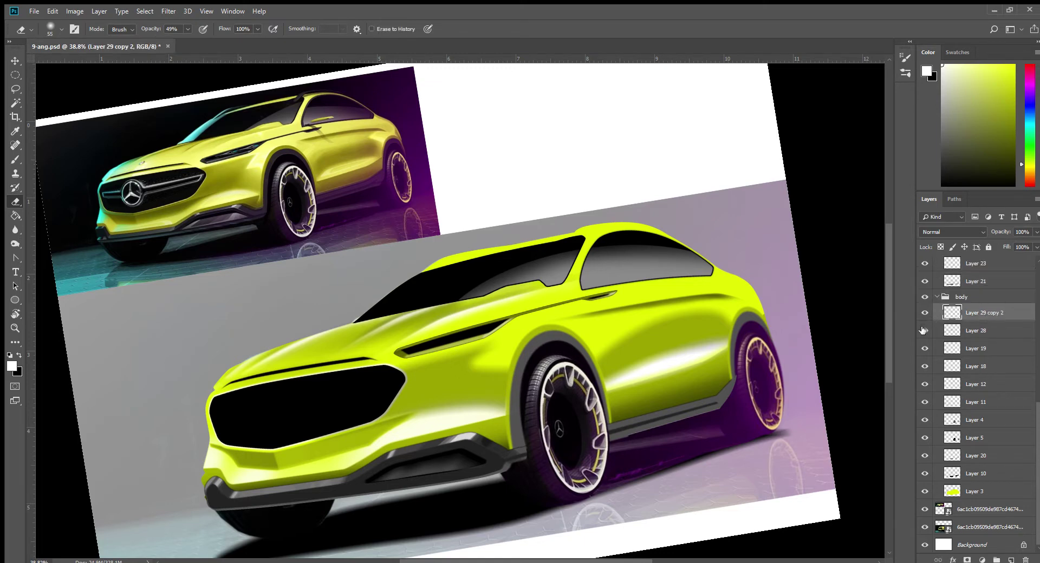
Step: Compare Layer 28's shading, then delete the merged Layer 29 copy 2 highlight layer
click(924, 330)
click(923, 330)
key(Delete)
click(925, 330)
click(925, 330)
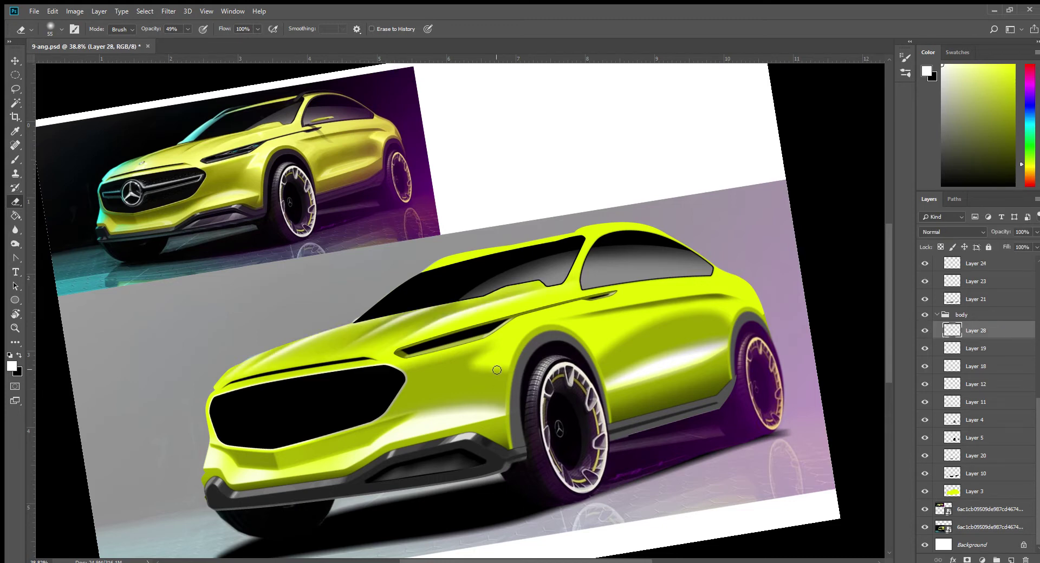
Step: On a new layer, paint soft white highlights over the front and rear fenders with a large brush
key(z)
scroll(504, 391, down, 2)
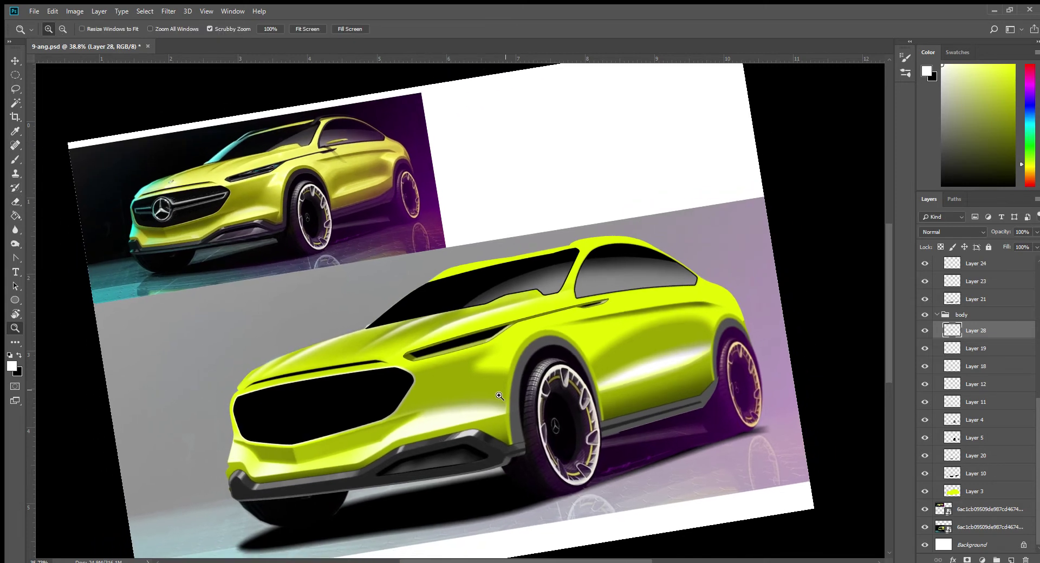
key(e)
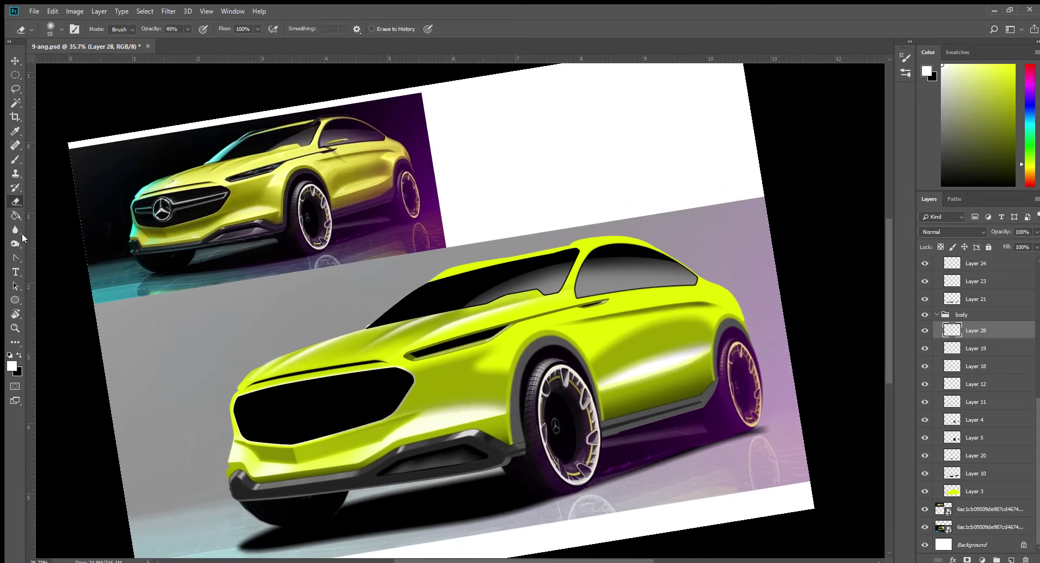
key(ctrl+shift+alt+n)
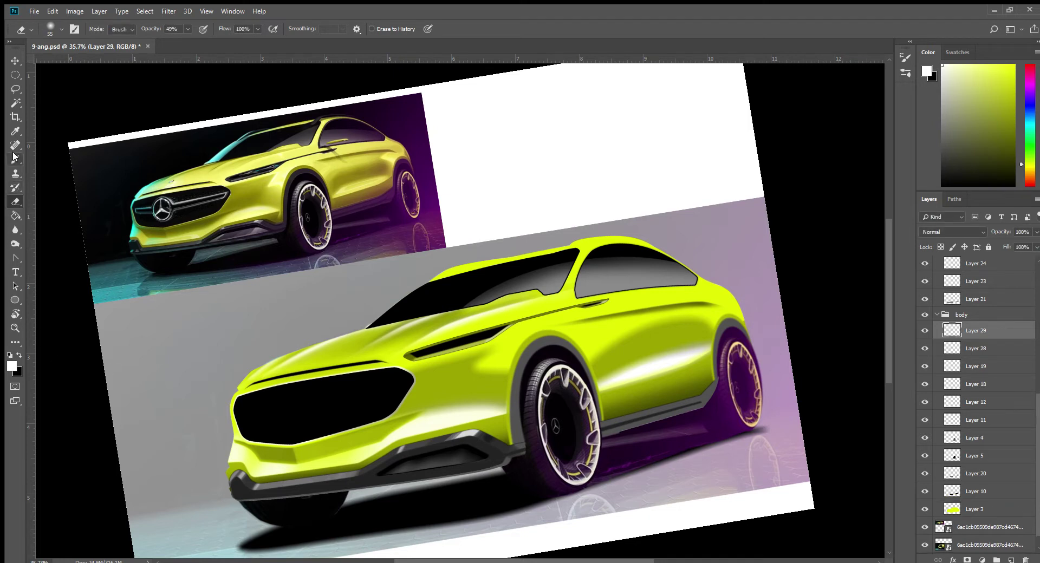
click(15, 158)
key(bracketright)
key(bracketright)
key(bracketright)
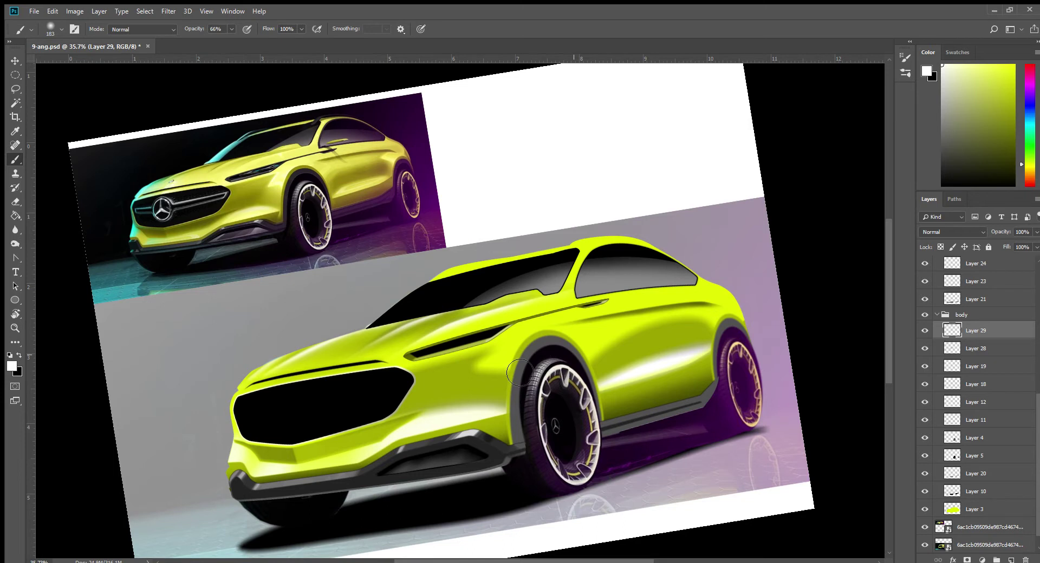
drag(506, 370, 552, 346)
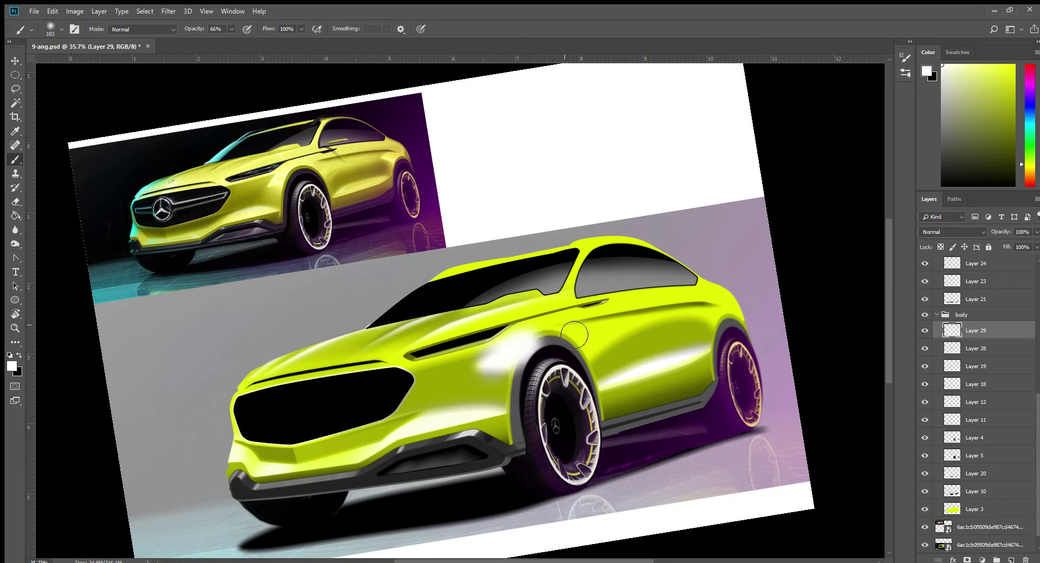
drag(714, 325, 746, 316)
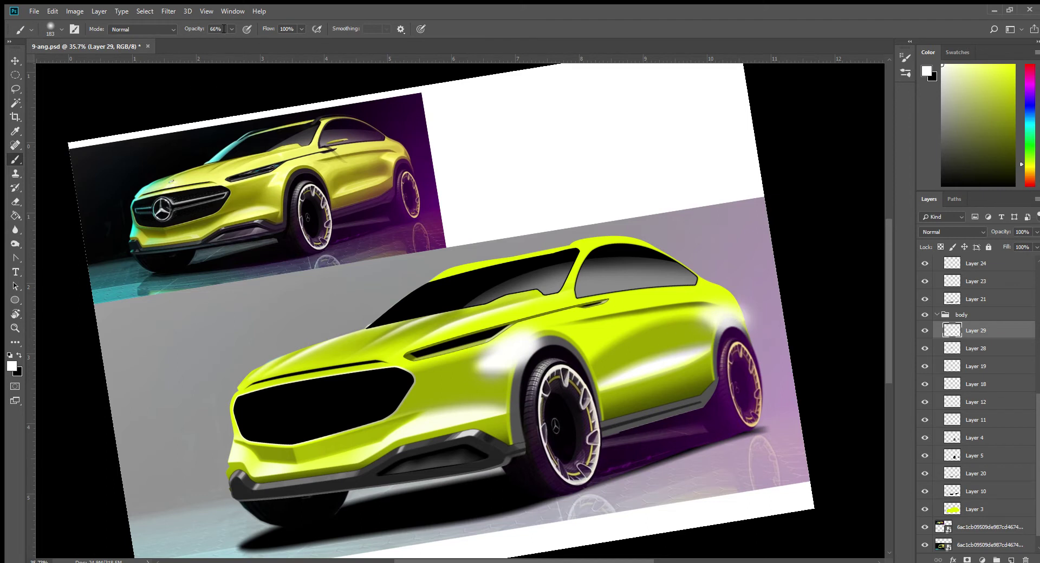
Step: Brush a faint highlight onto the rear quarter panel at 22% brush opacity
key(0)
key(9)
key(2)
key(2)
drag(709, 282, 750, 277)
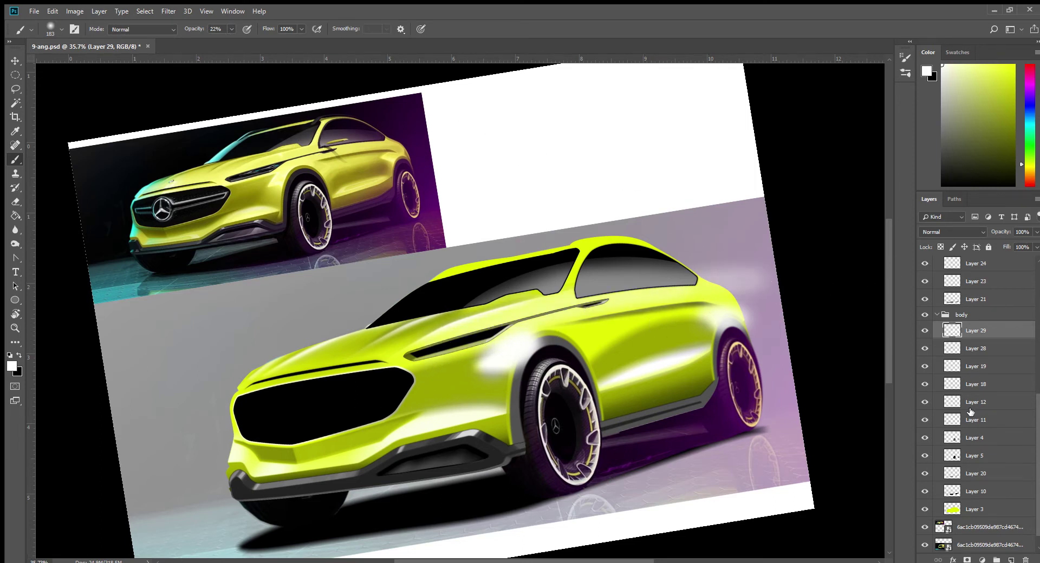
Step: Try selecting the wheel arch and sill shapes from Layer 5, then deselect and pick Layer 13 copy
ctrl+click(953, 458)
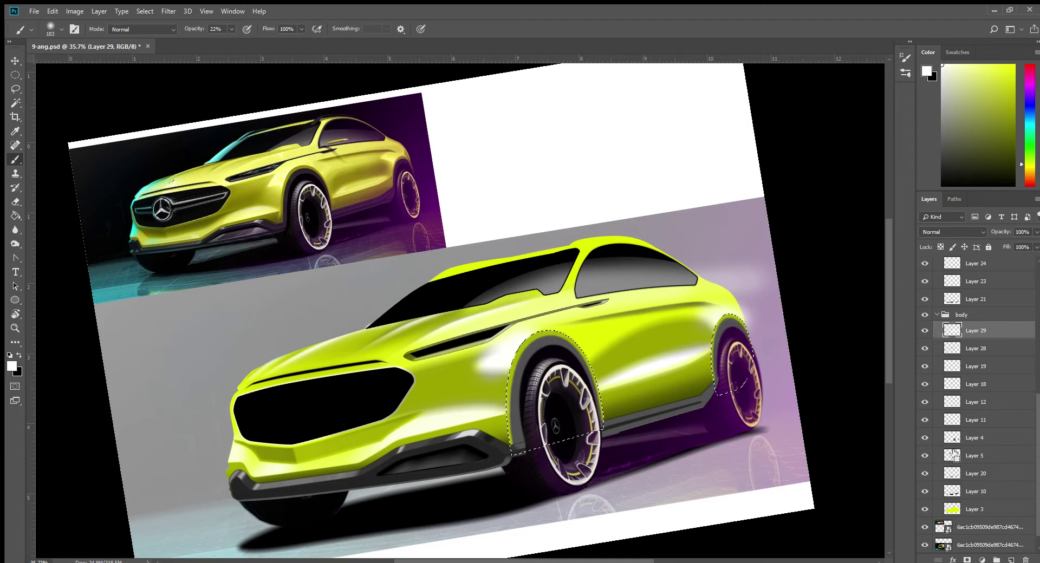
ctrl+click(960, 421)
key(ctrl+z)
key(ctrl+d)
key(v)
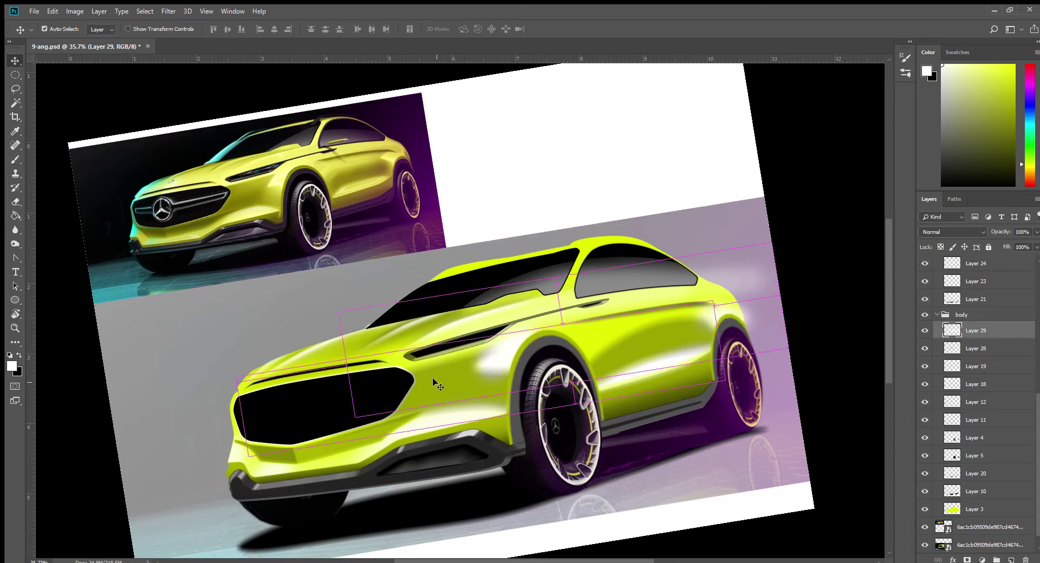
ctrl+click(540, 447)
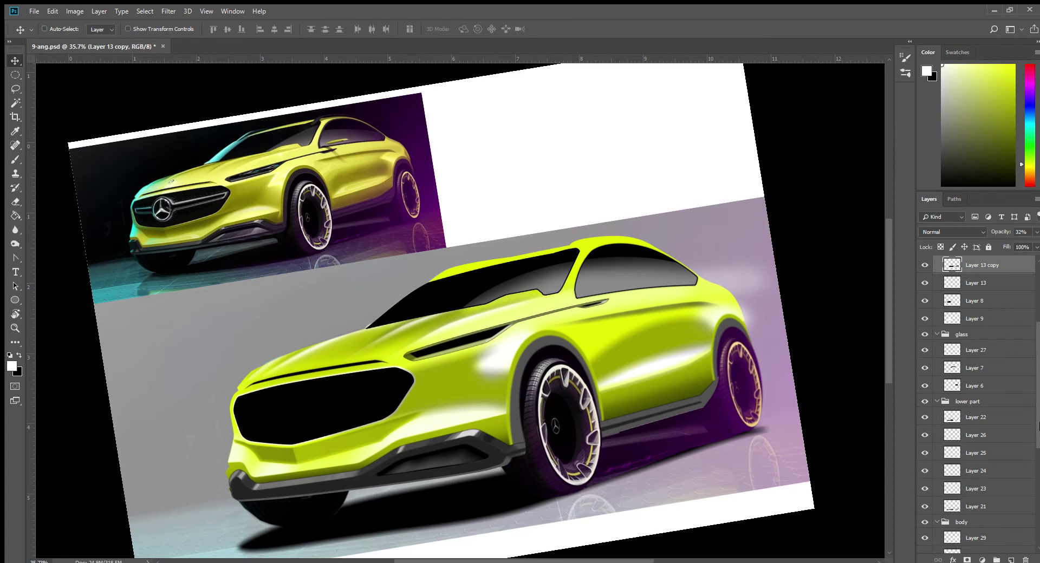
Step: Load the car body outline from Layer 29, clear it, and make Layer 15 the working layer
ctrl+click(943, 264)
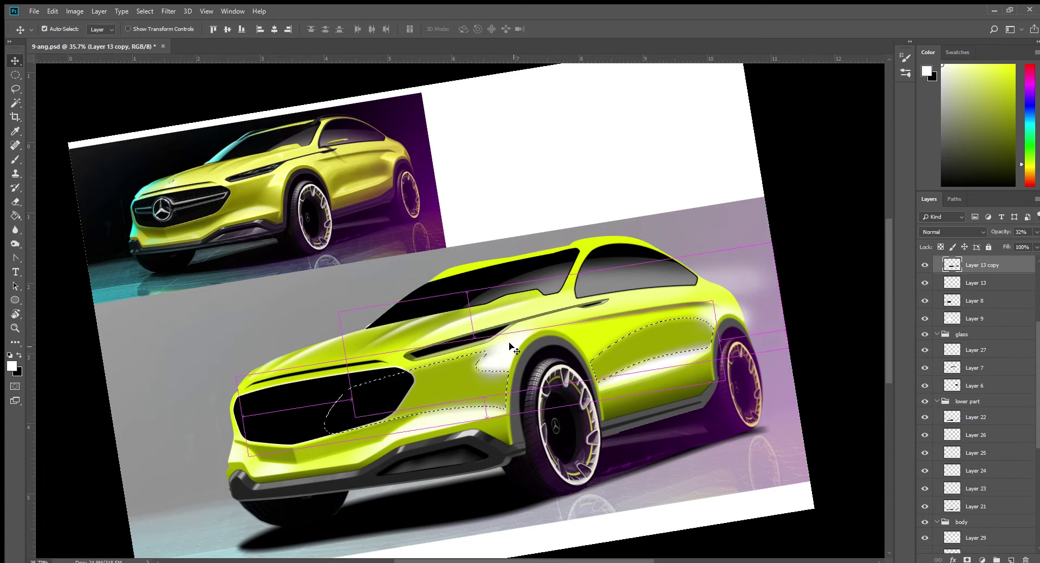
ctrl+click(452, 406)
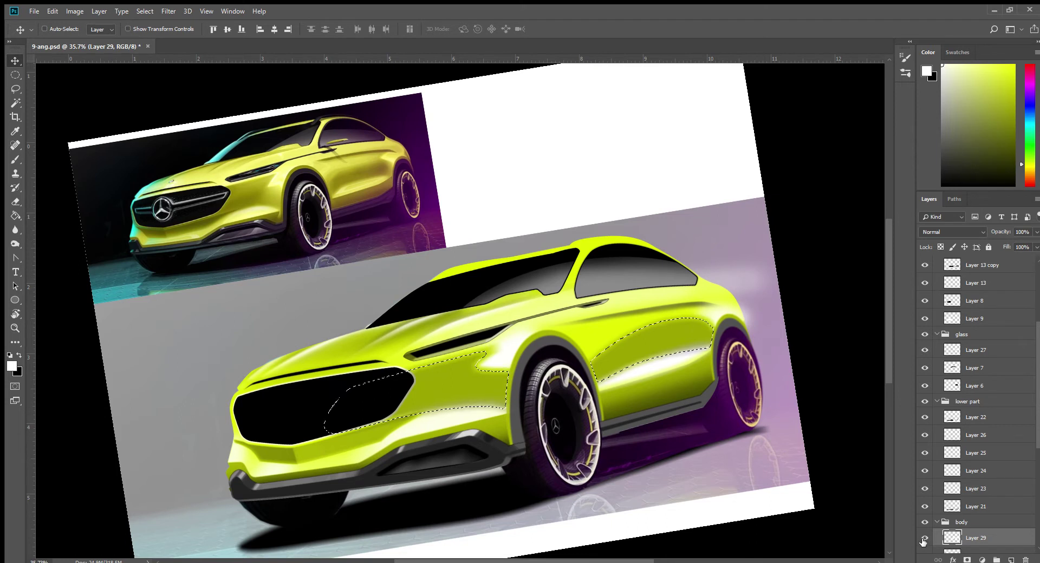
key(ctrl+d)
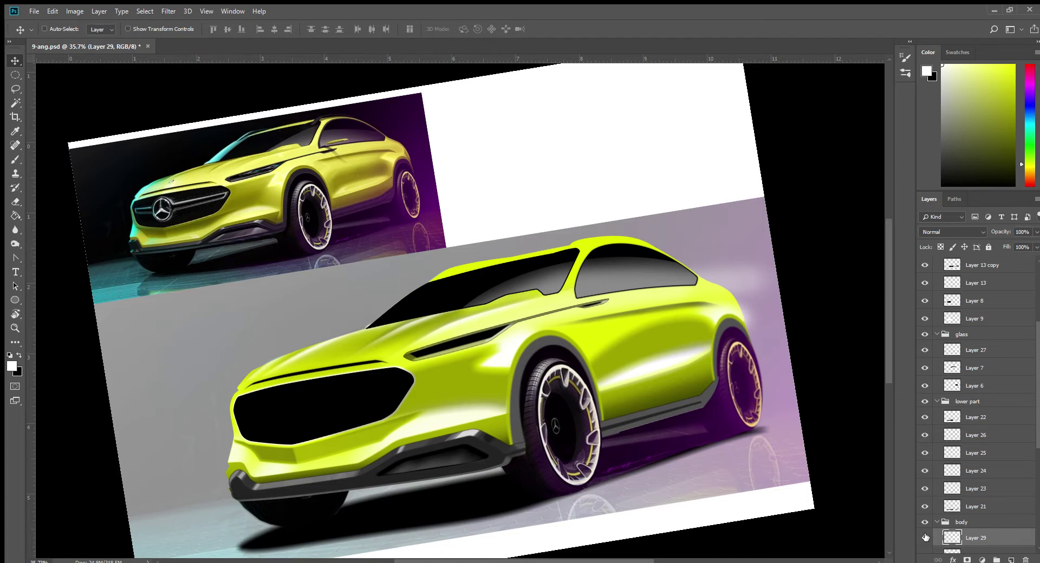
click(16, 89)
key(v)
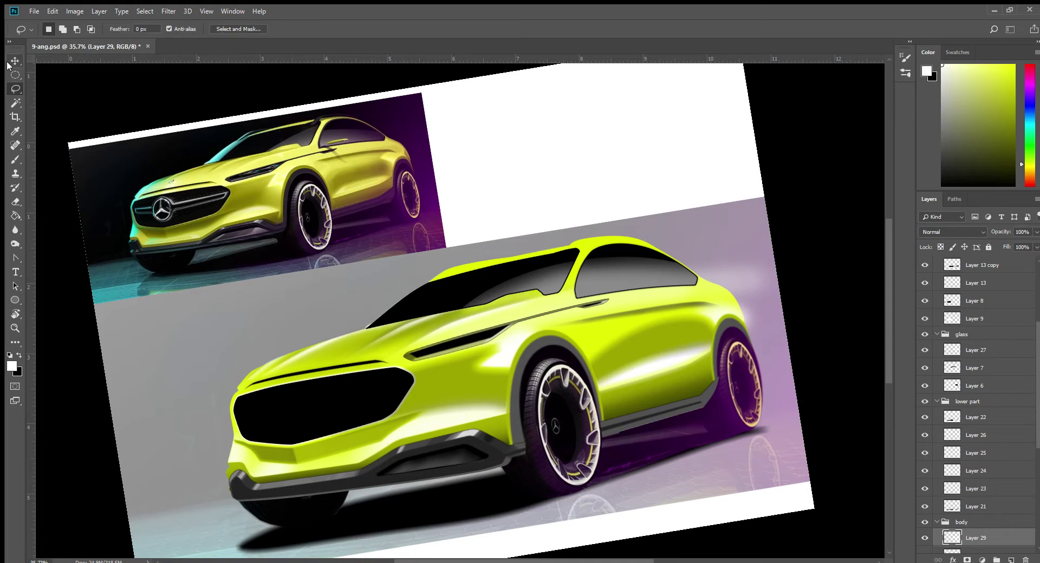
ctrl+click(479, 337)
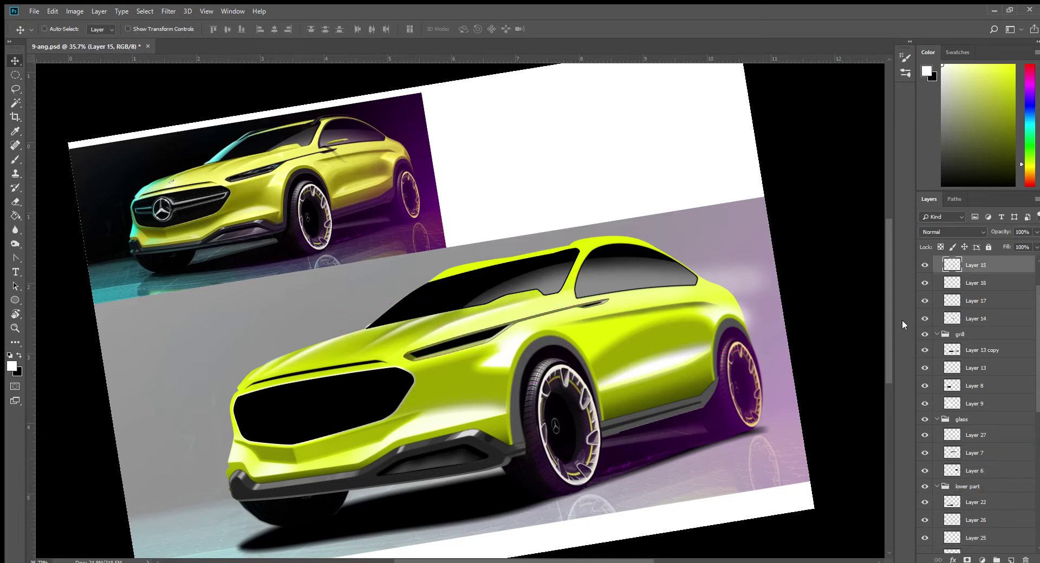
Step: On a new layer above Layer 15, fill a thin slanted rectangular selection with sampled grey
key(ctrl+t)
key(ctrl+shift+alt+n)
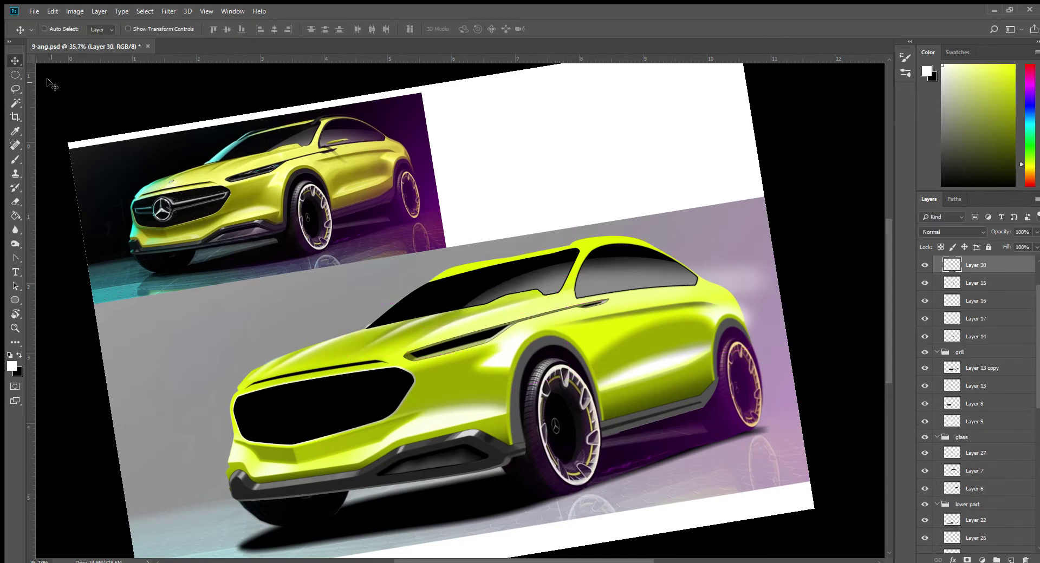
click(16, 74)
drag(501, 140, 570, 132)
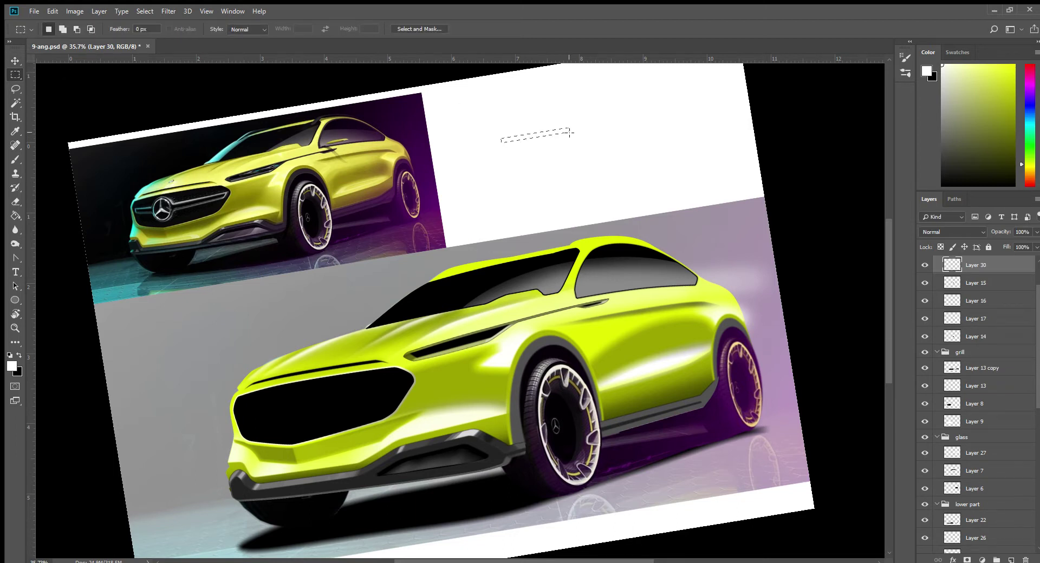
key(i)
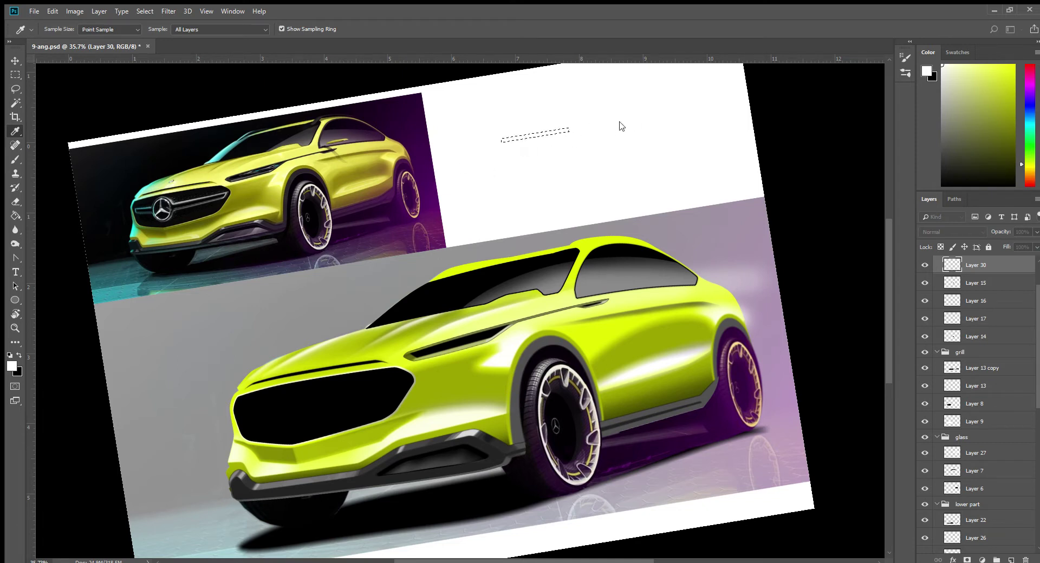
key(g)
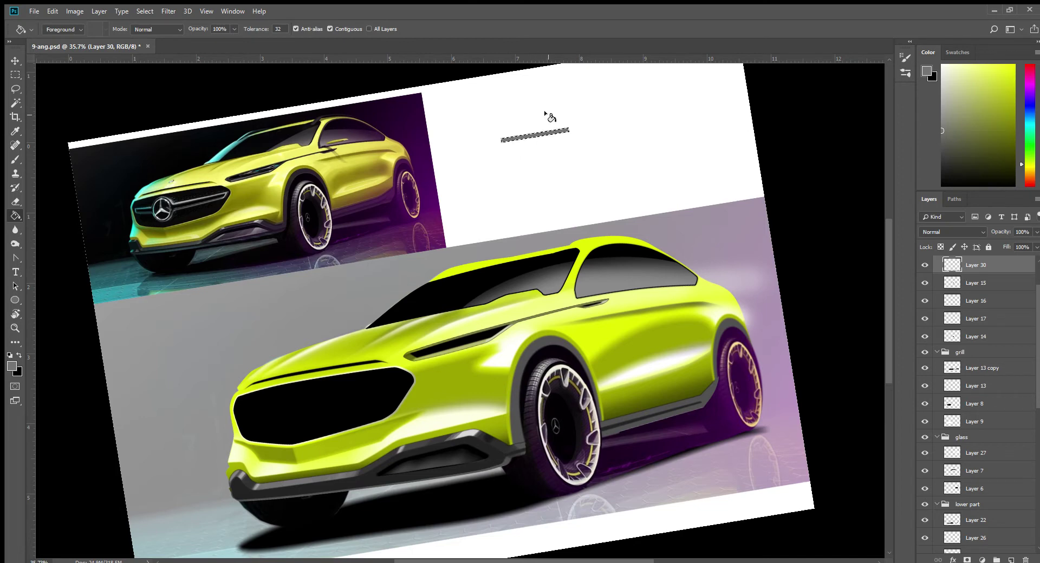
click(15, 61)
Step: Duplicate the grey stroke, rotate the copy about 15 degrees, and join it to the first
key(ctrl+d)
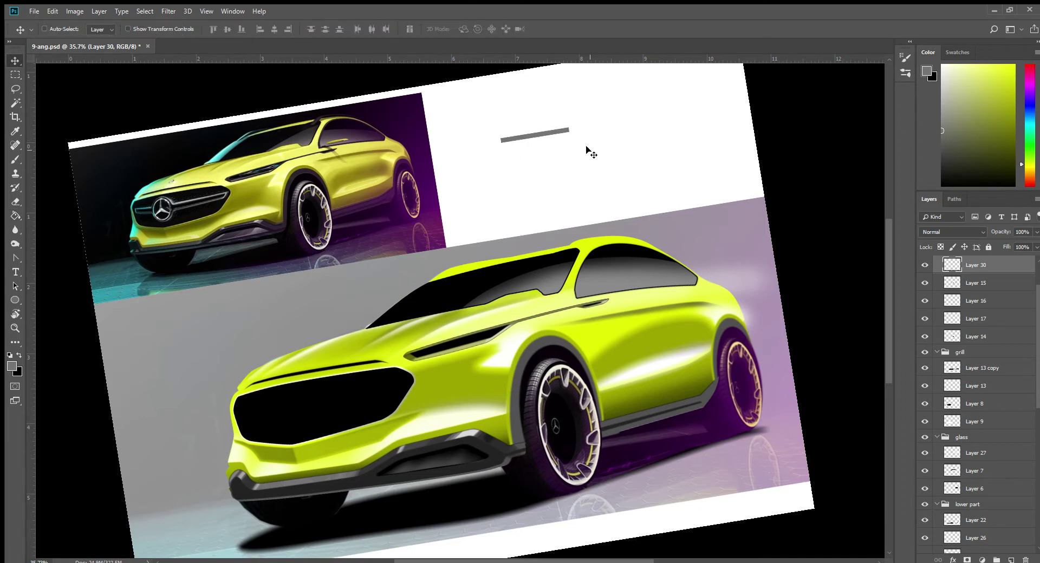
mouse_move(544, 130)
mouse_down()
mouse_move(601, 135)
mouse_move(645, 109)
mouse_up()
key(ctrl+t)
key(Return)
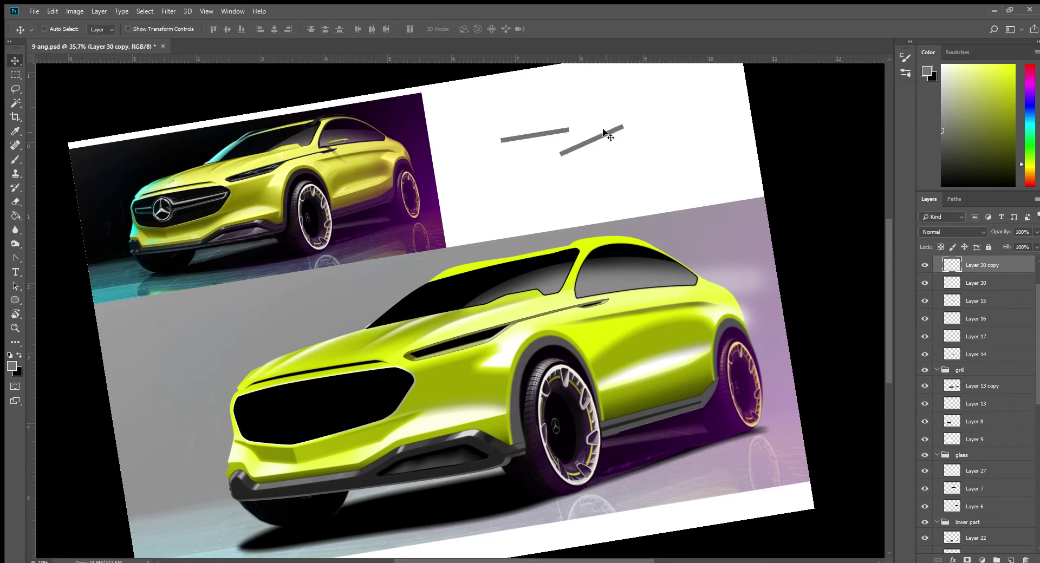
mouse_move(598, 131)
mouse_down()
mouse_move(576, 118)
mouse_move(495, 140)
mouse_up()
Step: Delete the overlapping piece, fine-tune the joined stroke's position, and select Layer 30 copy
key(m)
key(Delete)
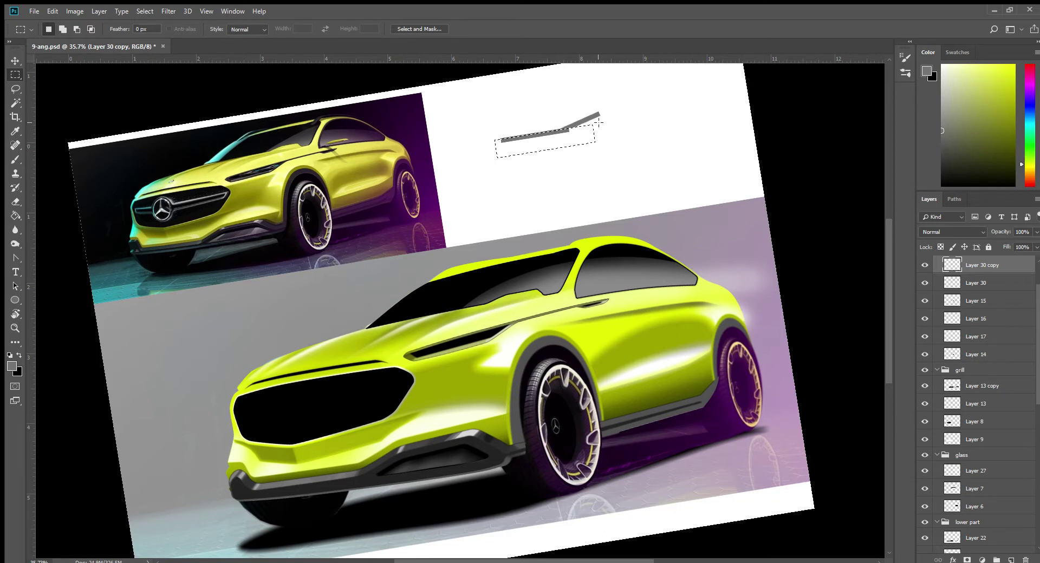
key(ctrl+z)
key(Delete)
key(ctrl+d)
key(v)
drag(562, 115, 562, 115)
click(582, 115)
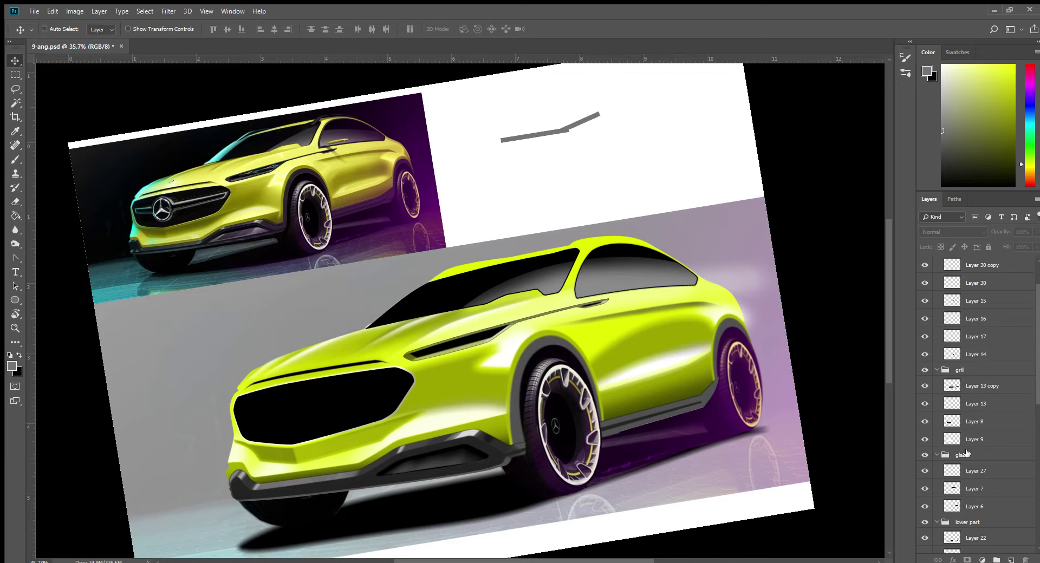
click(997, 265)
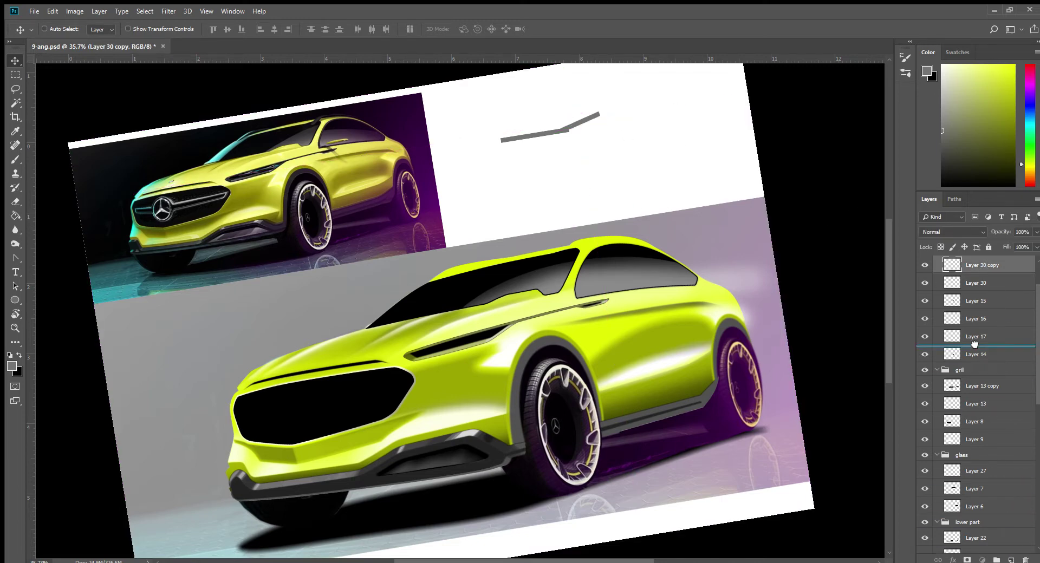
Step: Flip the right stroke segment, add a flipped copy to form a fork, and merge into Layer 30
key(ctrl+t)
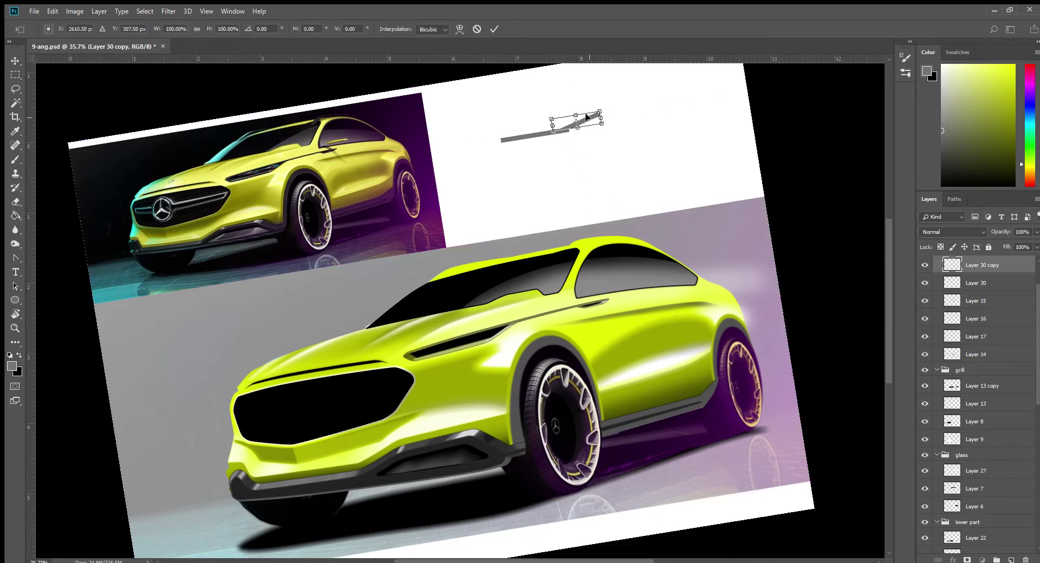
drag(576, 115, 602, 142)
key(Return)
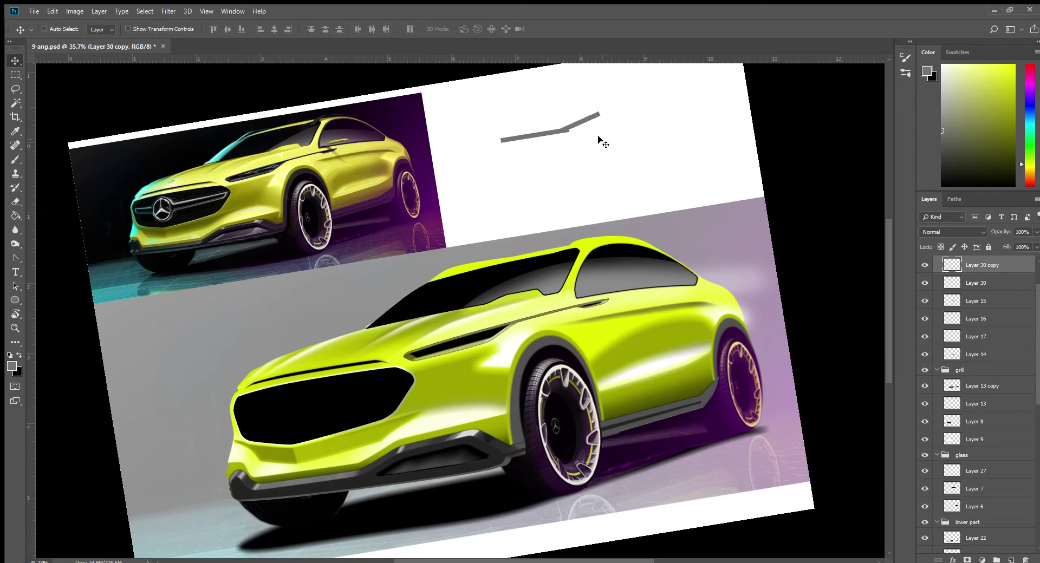
key(ctrl+j)
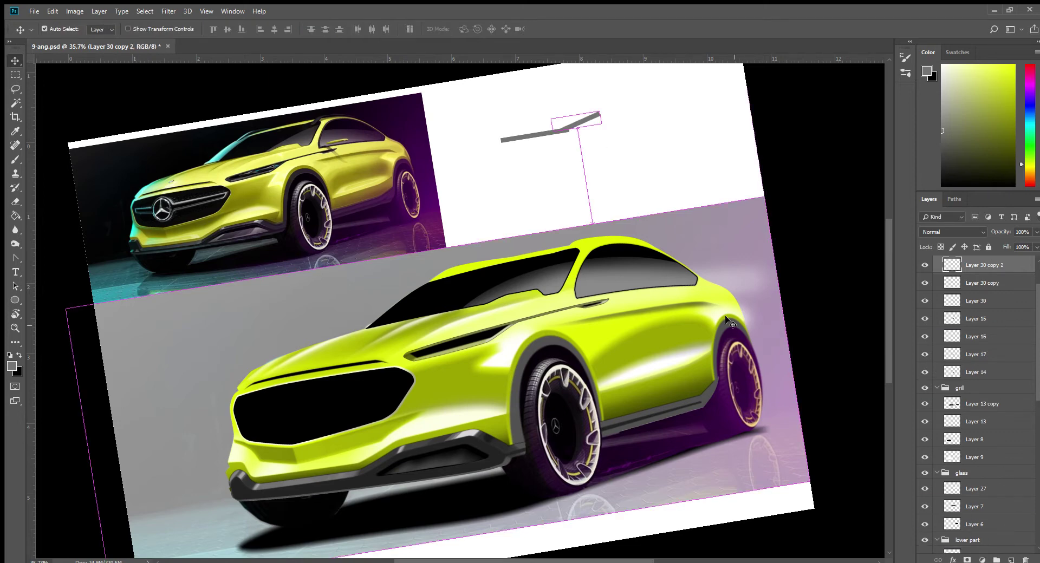
key(ctrl+t)
key(ctrl+shift+v)
key(Down)
key(Down)
key(Down)
key(Down)
key(Down)
key(Down)
key(Down)
key(Down)
key(Down)
key(Down)
key(Down)
key(Down)
key(Return)
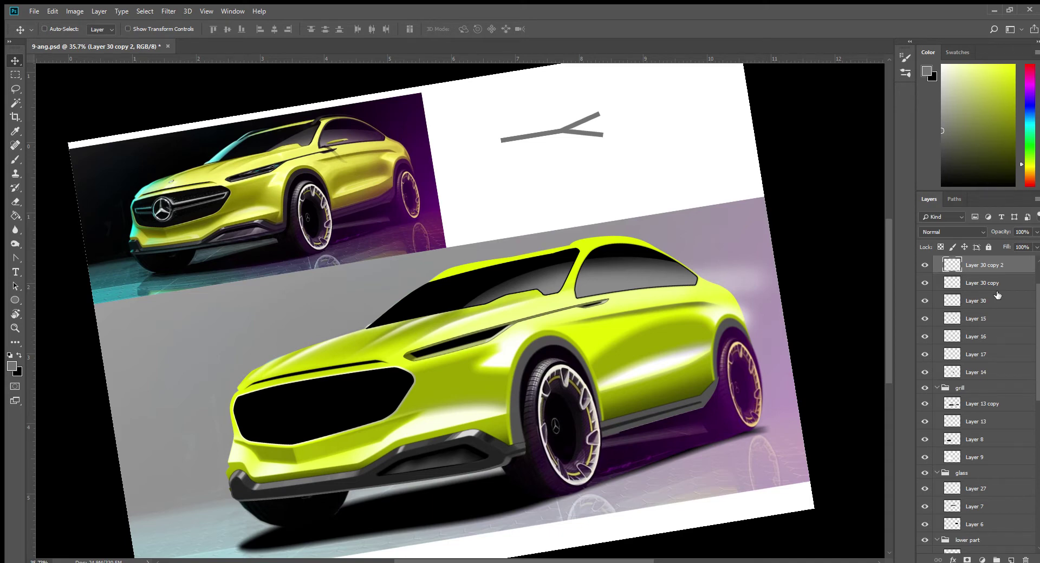
key(ctrl+e)
key(ctrl+e)
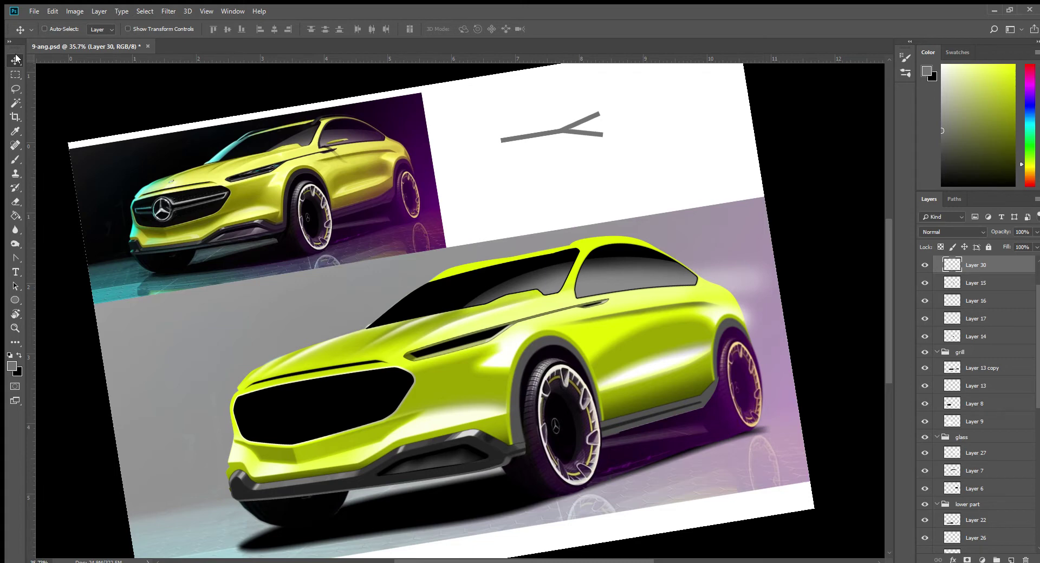
Step: Delete the left part of the grey stroke with a rectangular selection
click(15, 74)
drag(485, 121, 537, 150)
key(Delete)
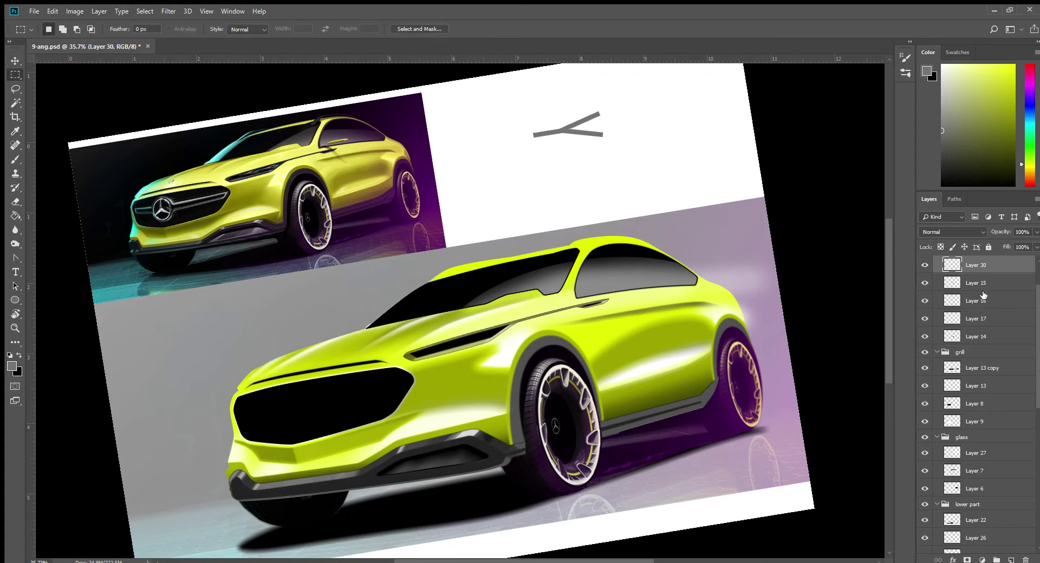
ctrl+click(945, 264)
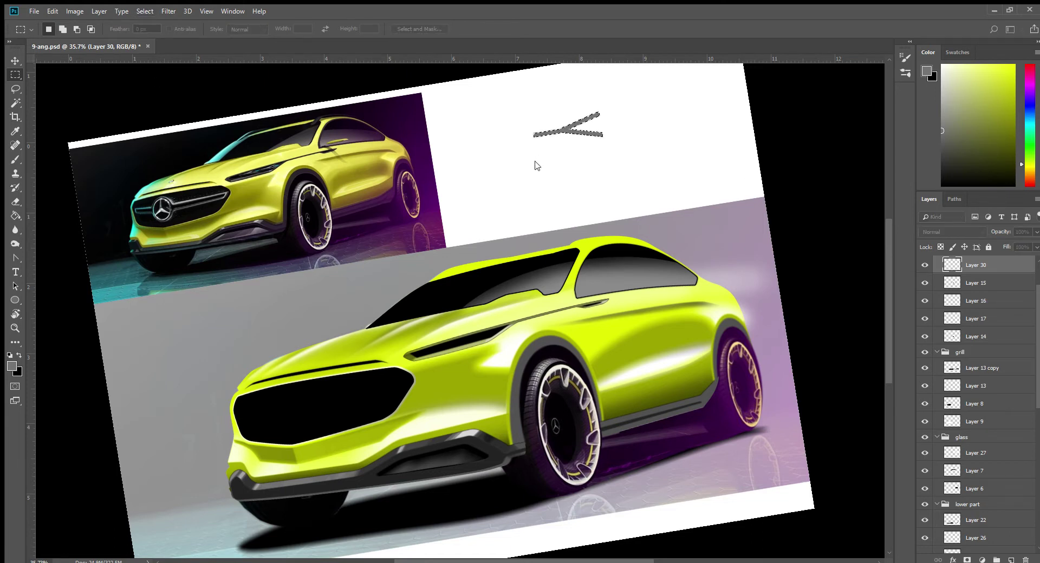
key(ctrl+d)
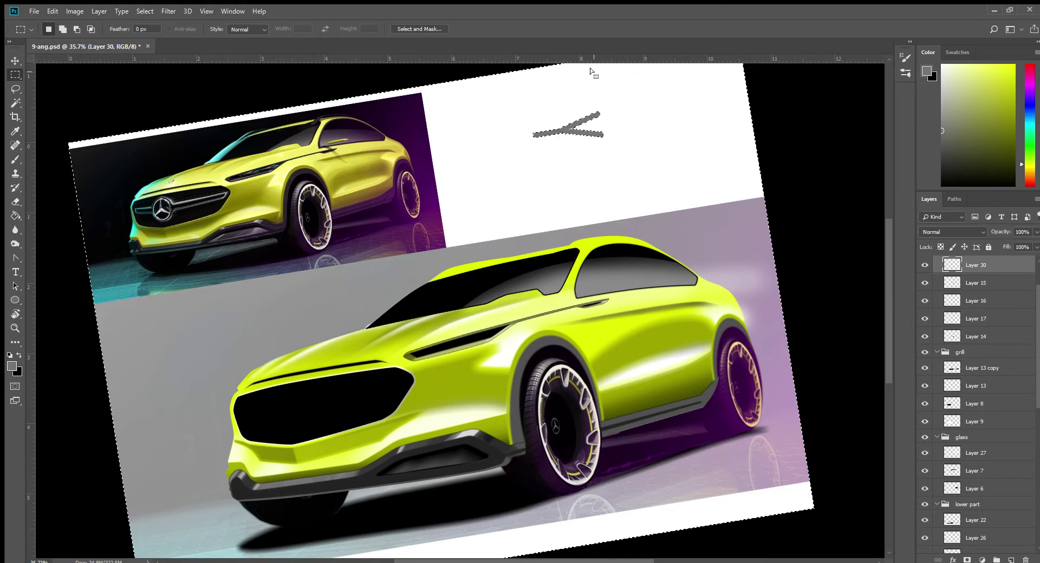
Step: Move the forked stroke onto the hood vent and scale it to about 42%
click(15, 60)
mouse_move(577, 125)
mouse_down()
mouse_move(499, 310)
mouse_move(456, 348)
mouse_move(513, 337)
mouse_up()
key(ctrl+t)
key(Return)
Step: Zoom into the hood vent, rotate the fork about 4 degrees, and slide and skew it into the vent
key(z)
key(ctrl+t)
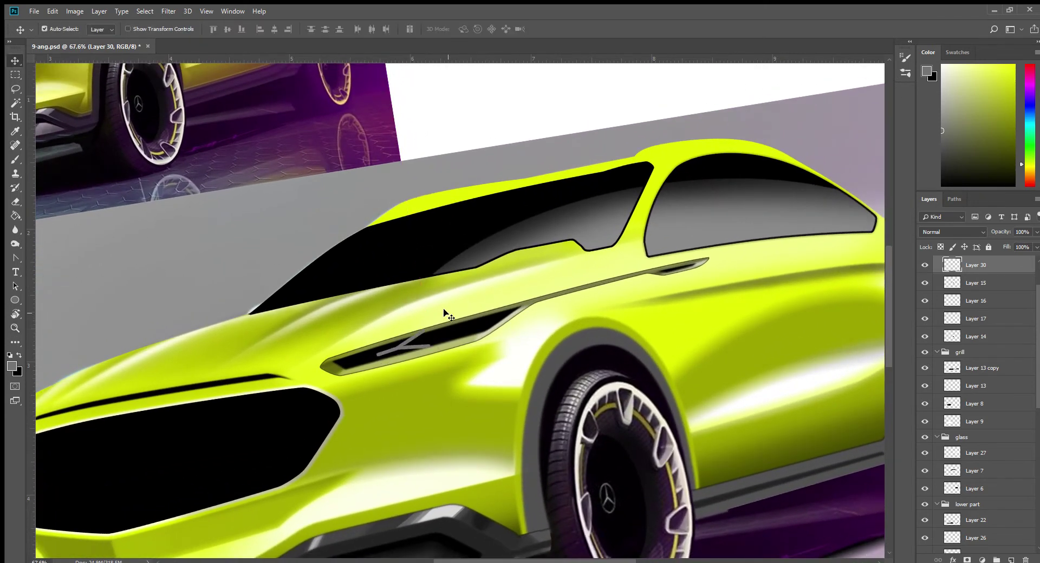
drag(460, 319, 423, 332)
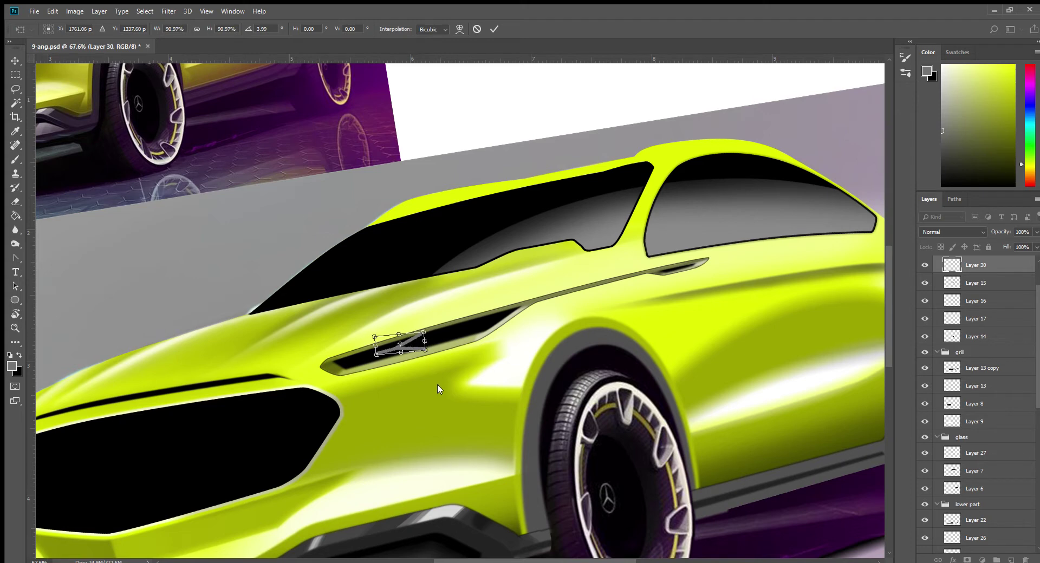
drag(426, 332, 503, 303)
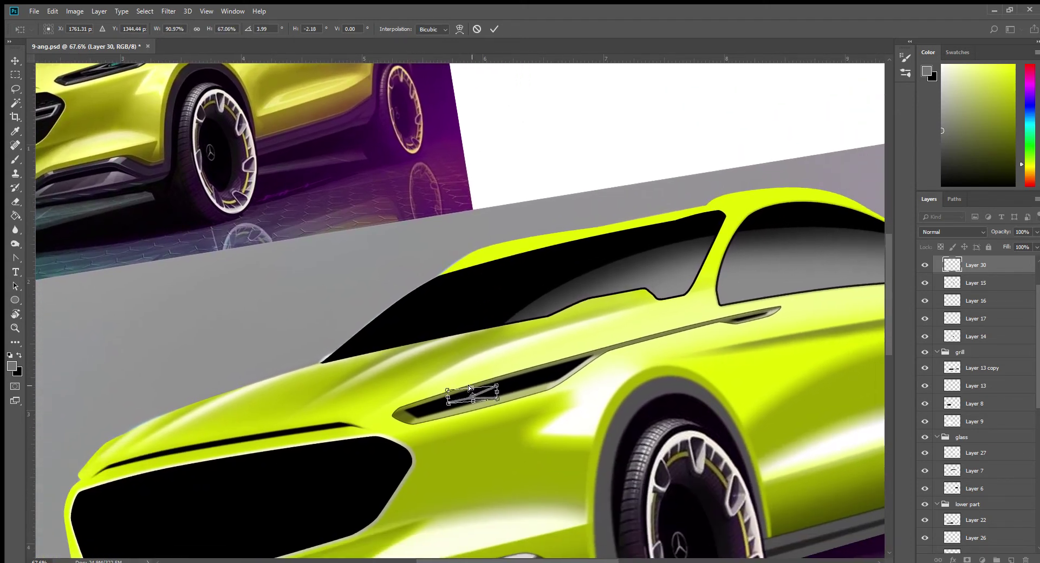
drag(499, 396, 512, 393)
key(Return)
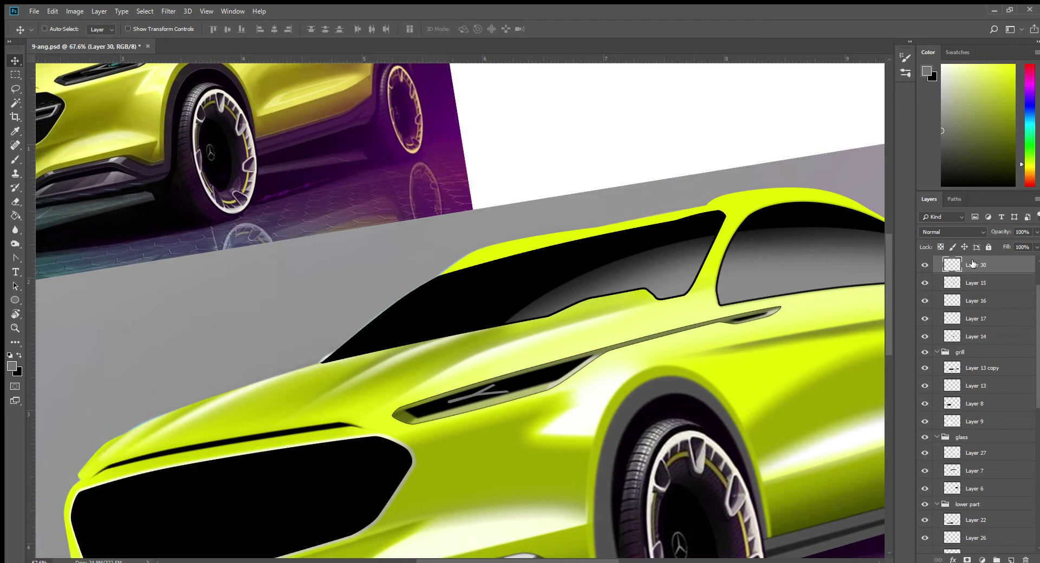
key(space)
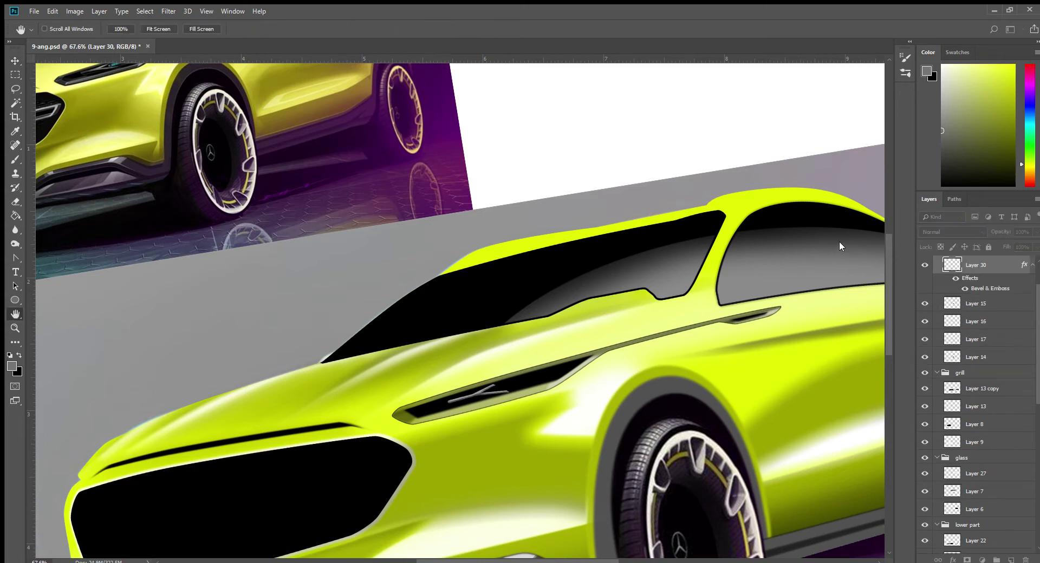
Step: Duplicate the embossed fork further along the vent and nudge both copies left
key(Return)
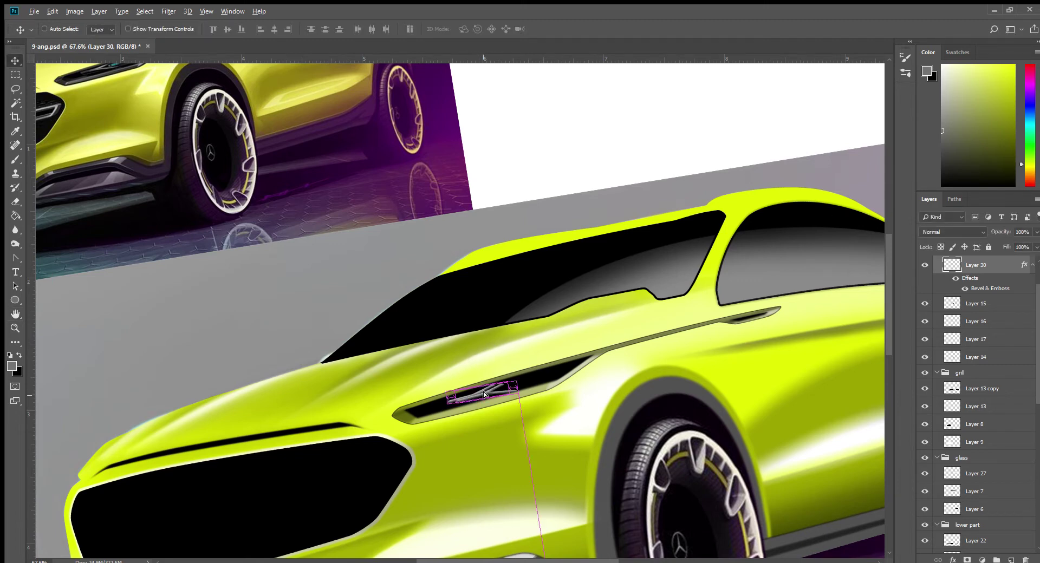
drag(470, 396, 527, 385)
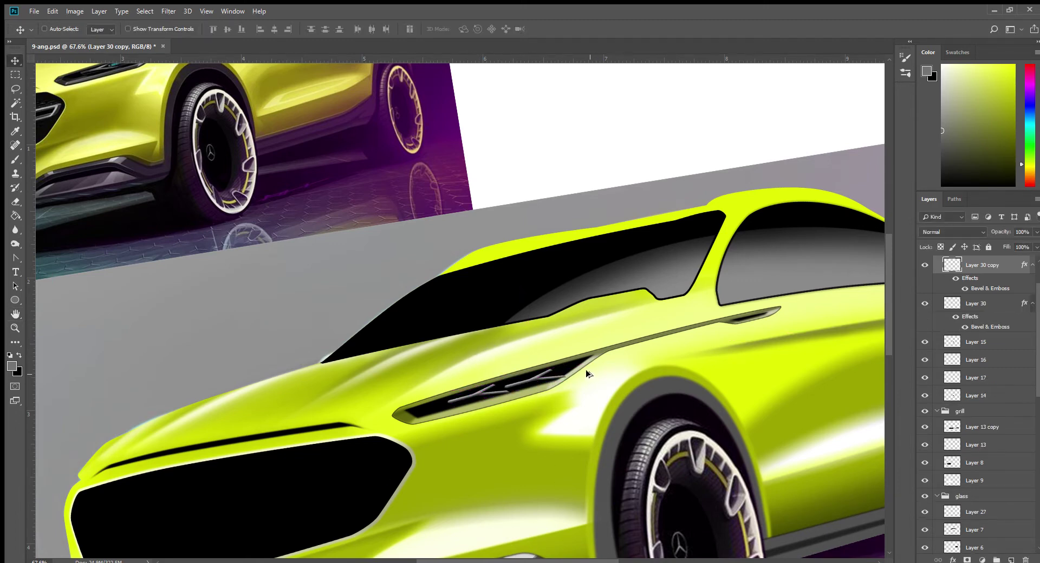
shift+click(981, 304)
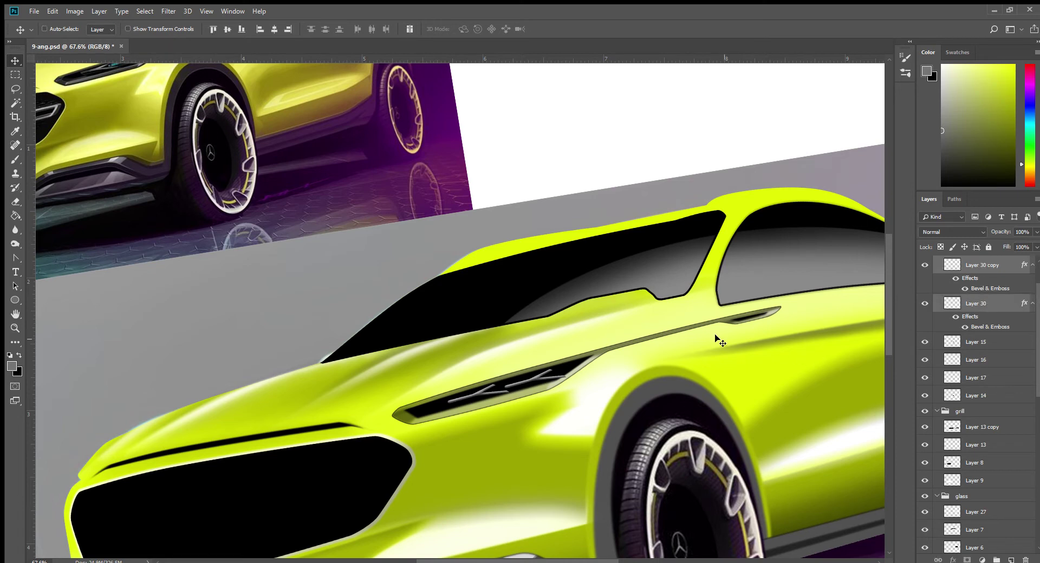
key(shift+Left)
key(shift+Left)
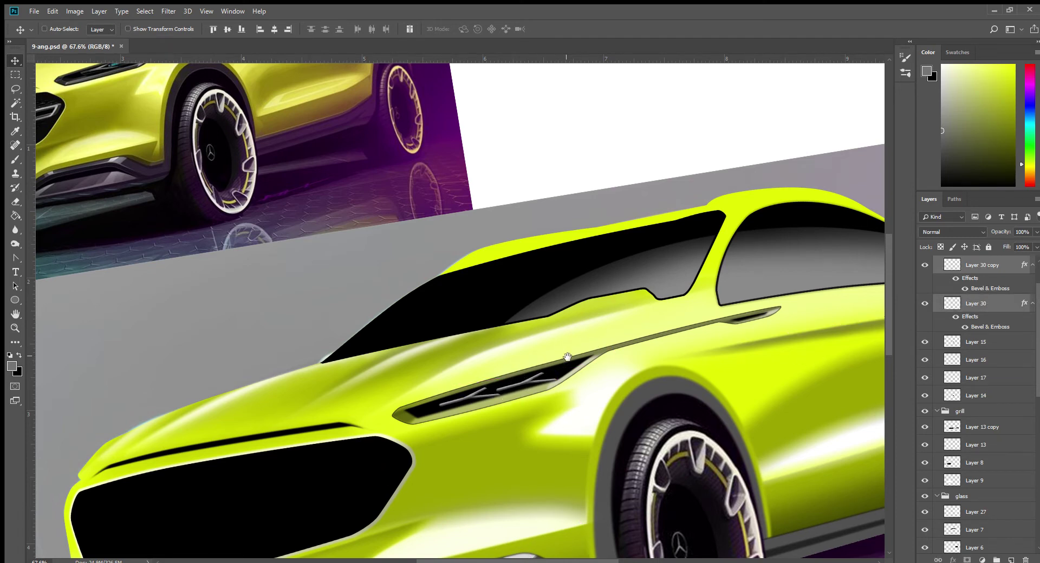
drag(568, 349, 544, 390)
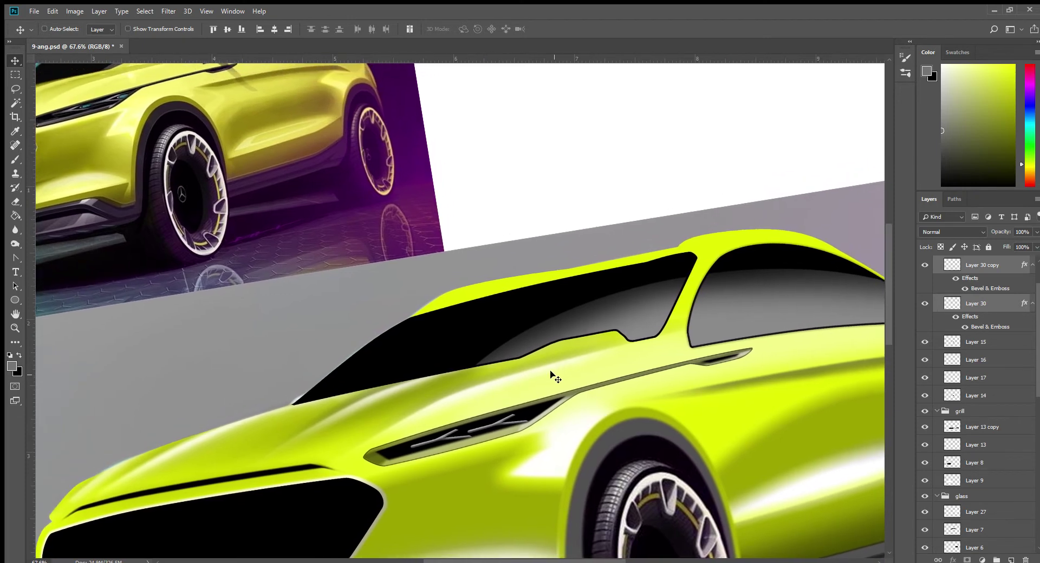
Step: Create a new empty Layer 31 on top for the next highlight
key(ctrl)
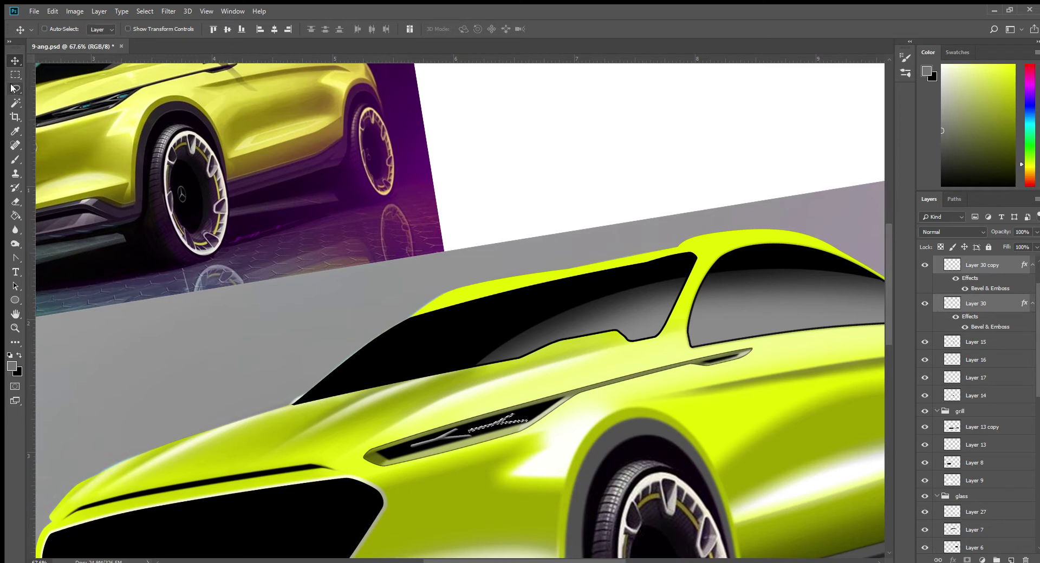
click(15, 88)
key(ctrl+shift+alt+n)
key(i)
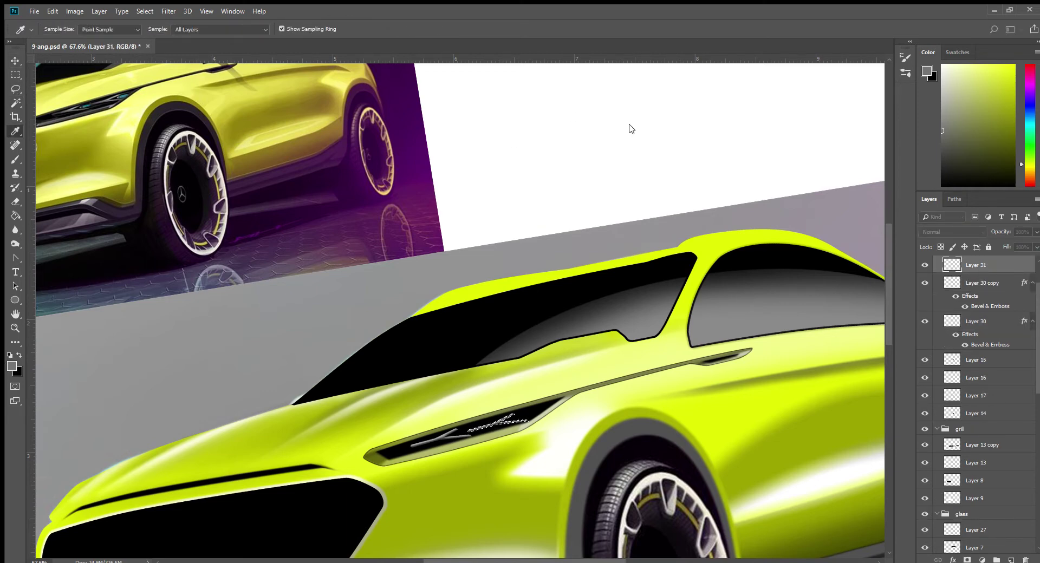
Step: Fill a freehand headlight selection on Layer 31 with cyan and nudge the stroke right
key(l)
key(alt+BackSpace)
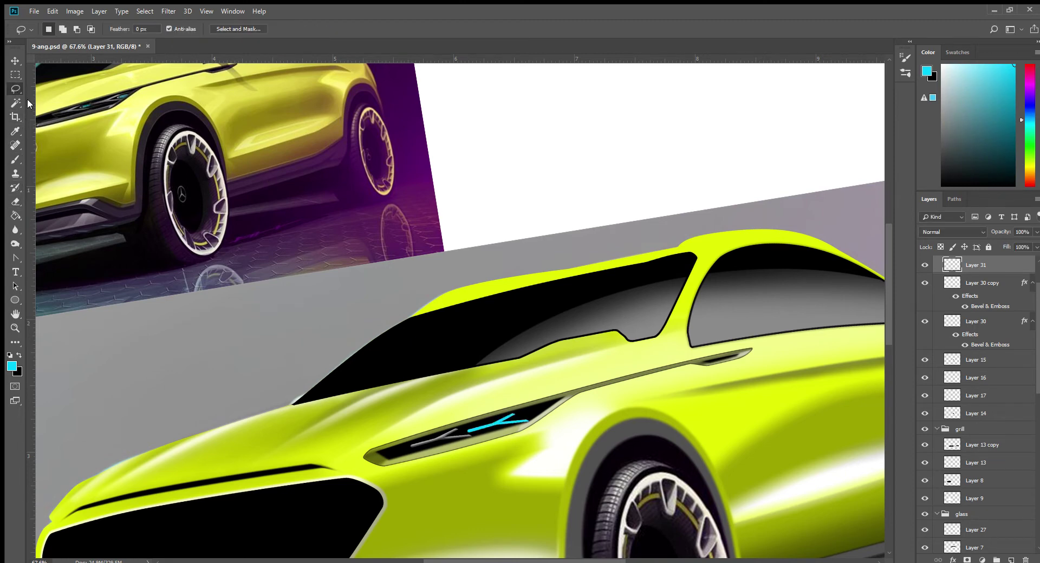
key(Delete)
mouse_move(492, 431)
mouse_down()
mouse_move(509, 398)
mouse_move(493, 421)
mouse_move(519, 411)
mouse_up()
key(ctrl+d)
key(v)
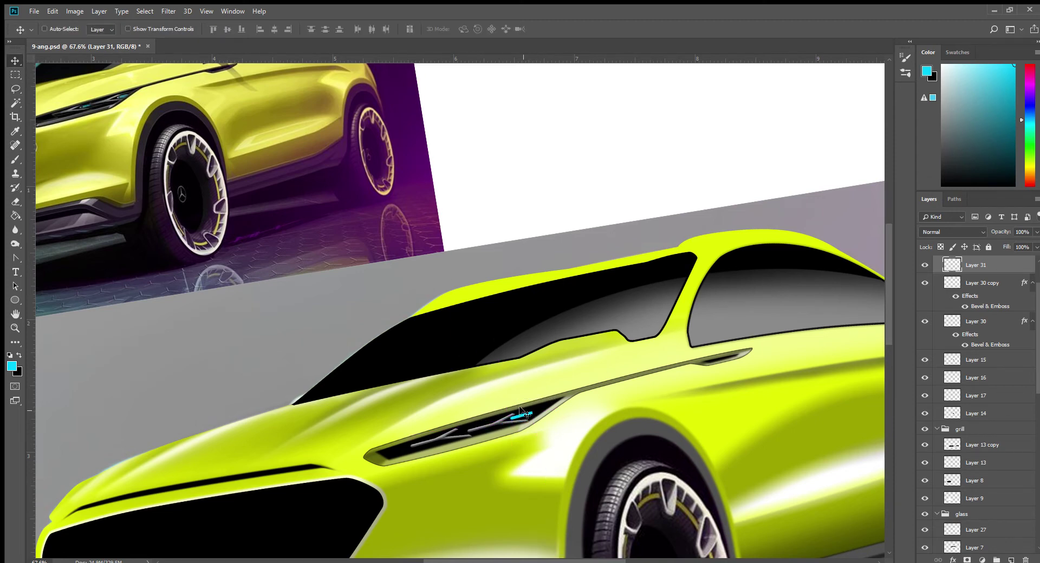
click(20, 227)
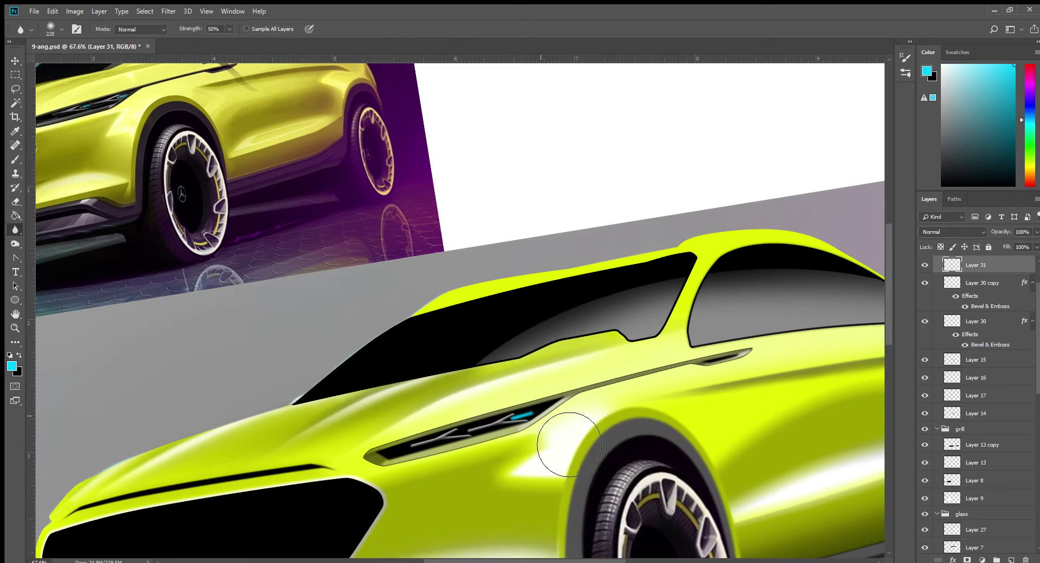
Step: Duplicate the cyan highlight layer and move the copy down-left onto the lower headlight streak
drag(999, 268, 1011, 559)
key(v)
drag(518, 417, 462, 431)
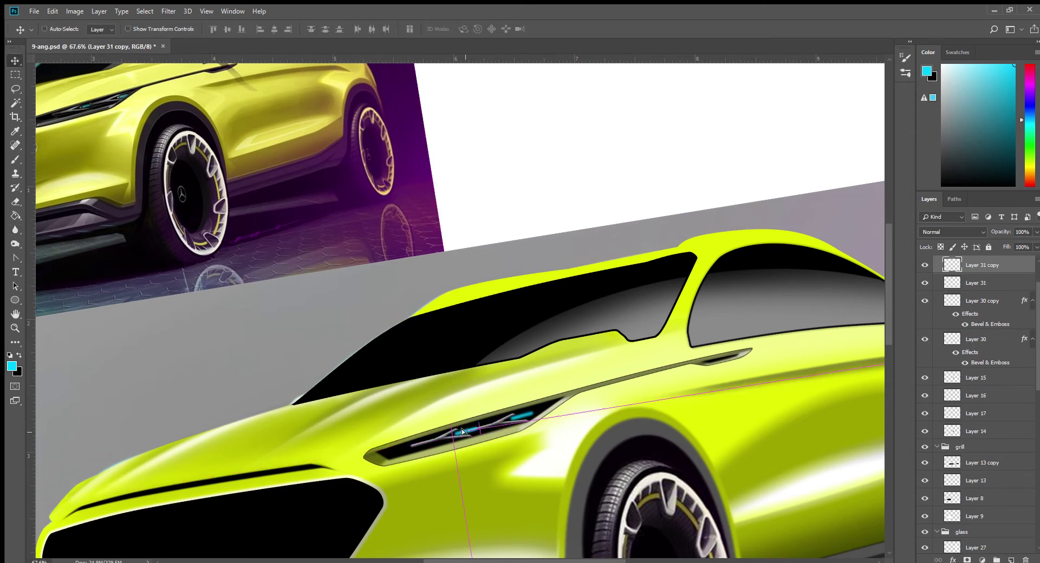
Step: Reorder layers, then link Layer 31 with Layer 30 copy and Layer 31 copy with Layer 30
key(ctrl)
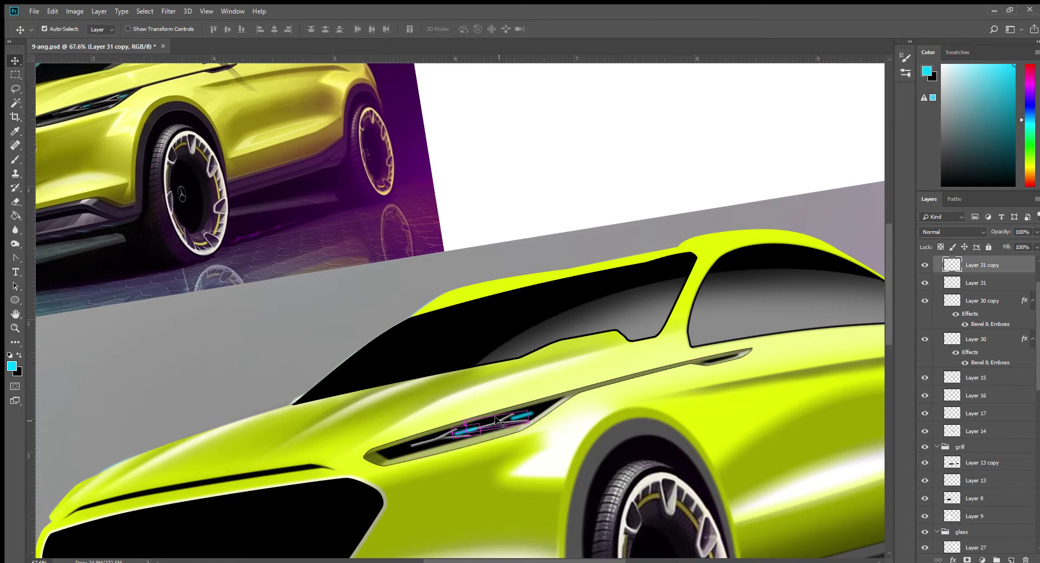
click(501, 423)
shift+click(518, 418)
drag(994, 282, 996, 262)
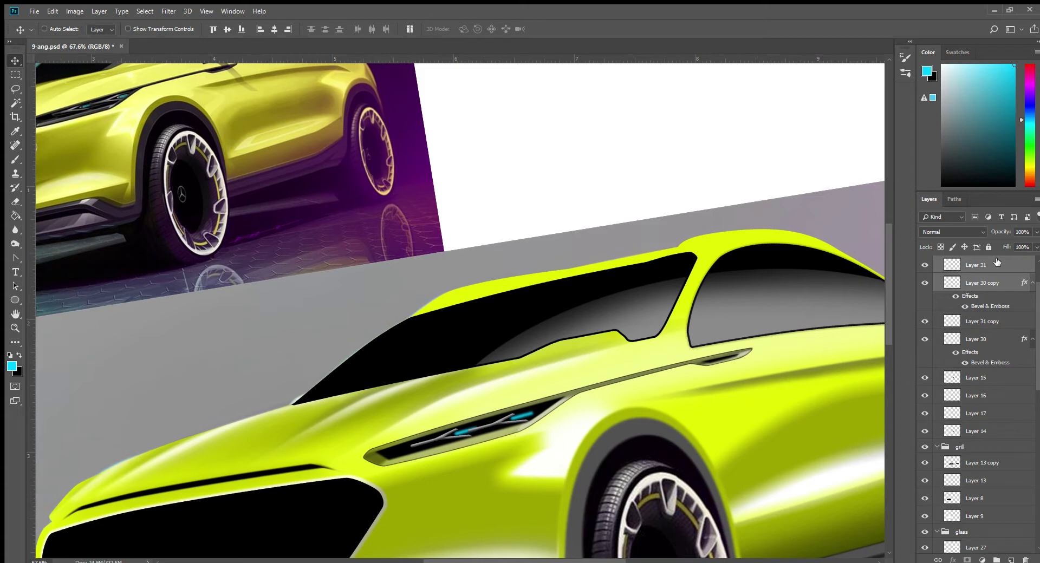
click(939, 560)
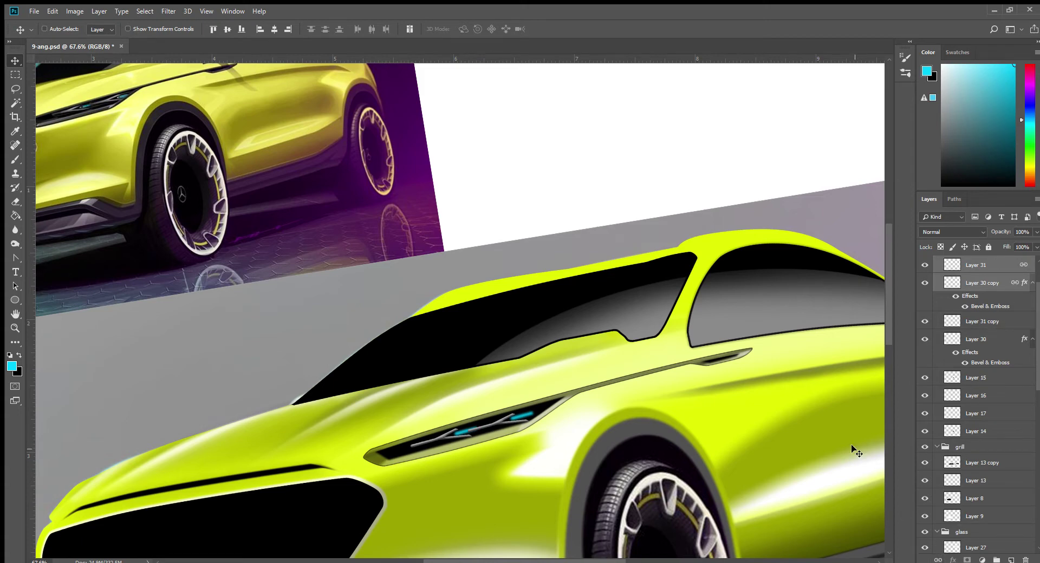
click(990, 321)
click(939, 561)
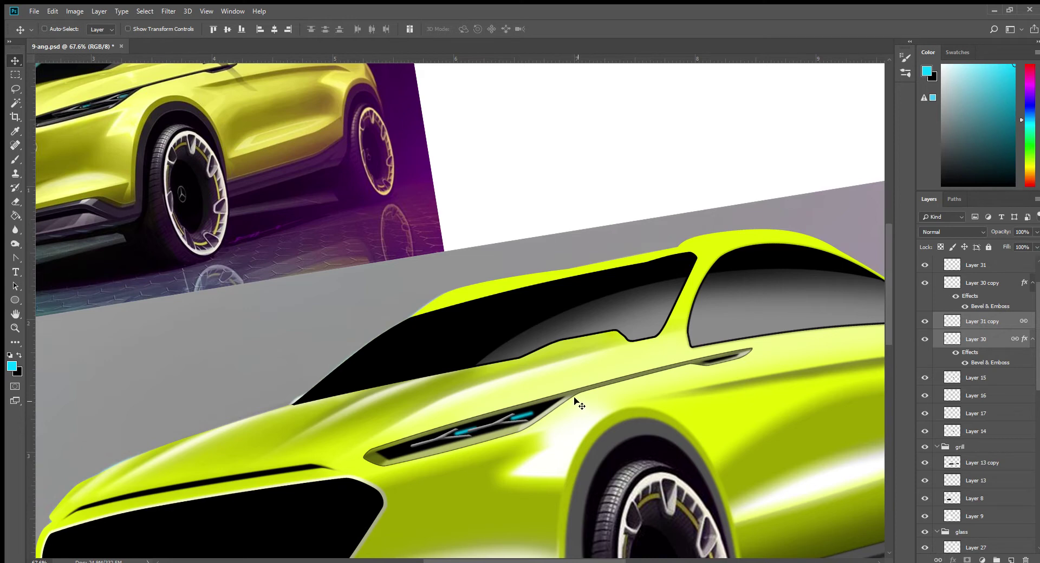
Step: Zoom out to the whole image and load Layer 16's headlight strokes as a selection
key(z)
mouse_move(574, 429)
mouse_down()
mouse_move(557, 441)
mouse_move(636, 390)
mouse_up()
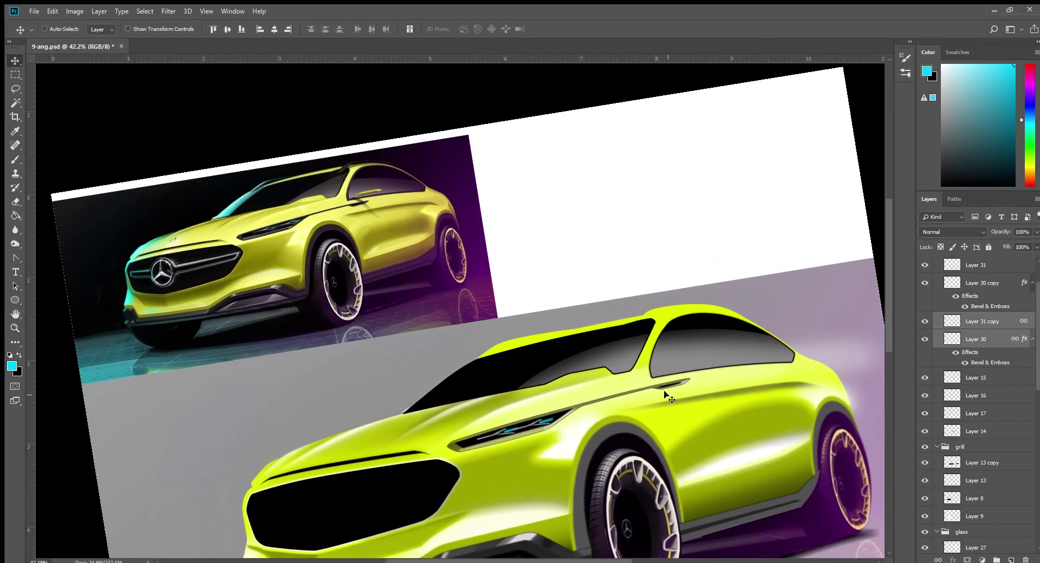
ctrl+click(636, 390)
ctrl+click(948, 392)
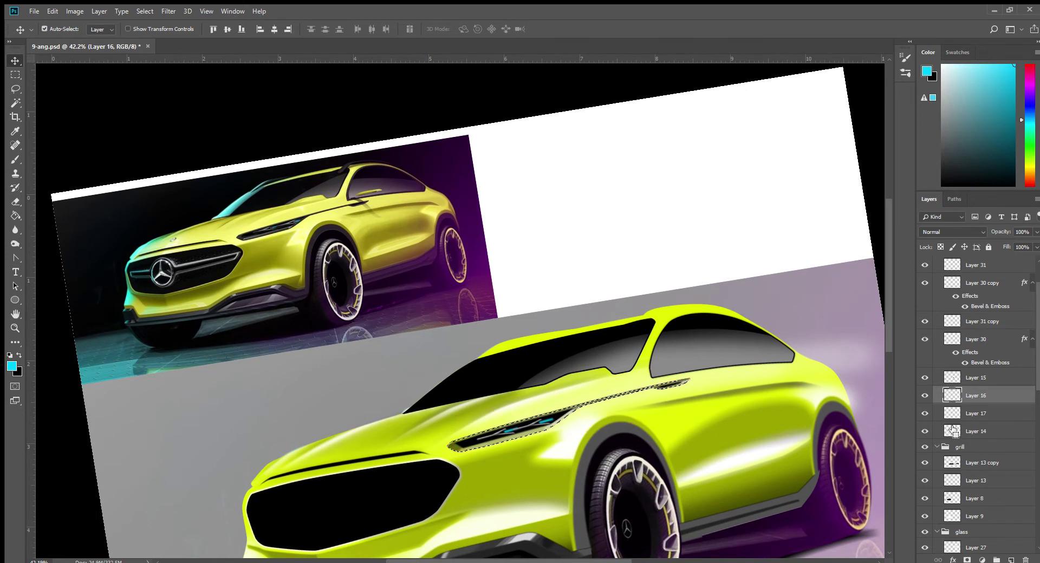
Step: Fill the headlight strip with black on a new layer above Layer 16
key(ctrl+shift+alt+n)
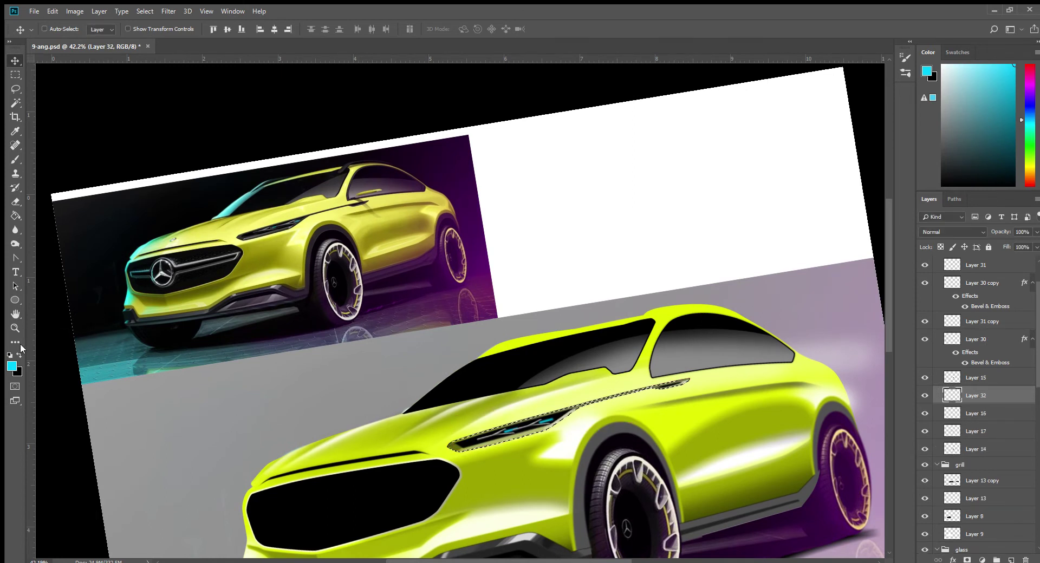
key(x)
key(g)
click(610, 397)
click(15, 90)
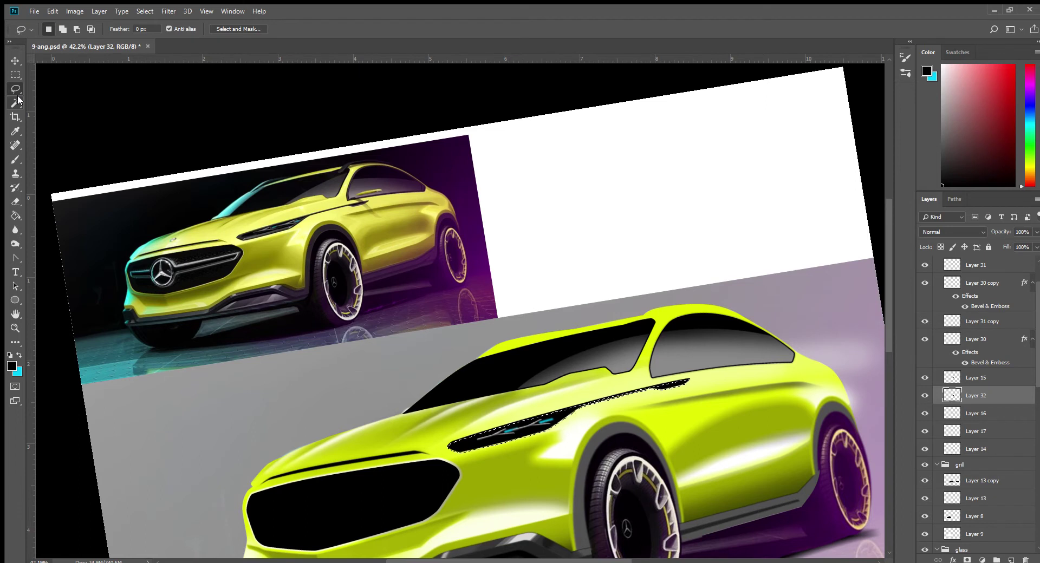
key(ctrl+d)
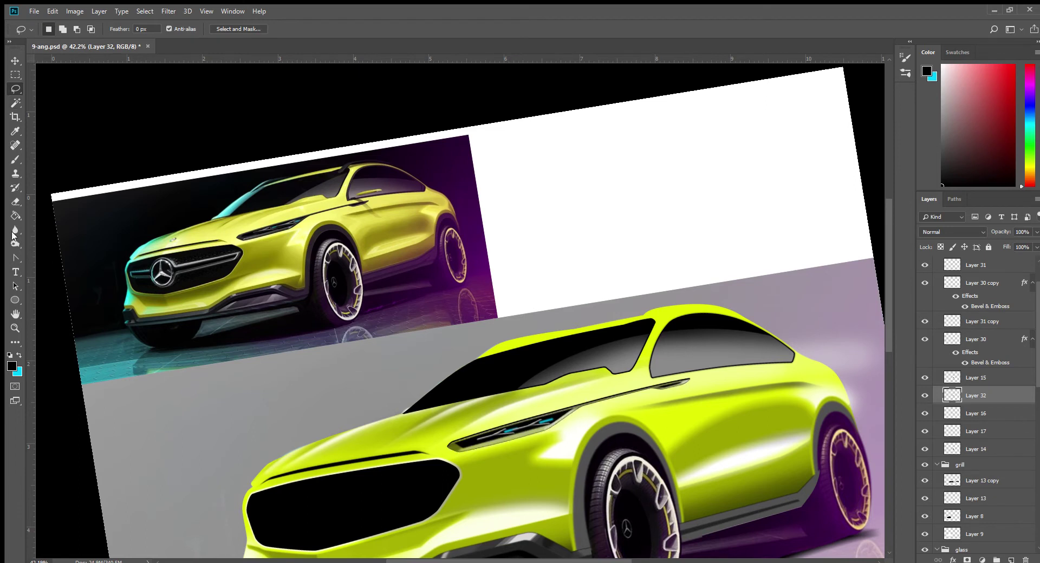
Step: Blur the body shading near the door handle and zoom out slightly on the car
click(15, 230)
drag(668, 401, 646, 411)
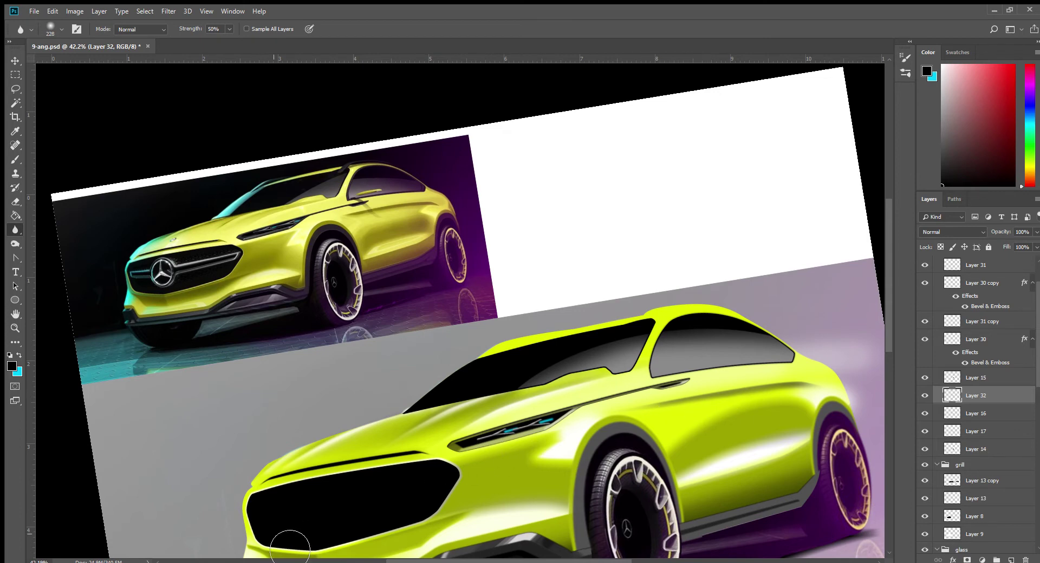
click(15, 61)
key(z)
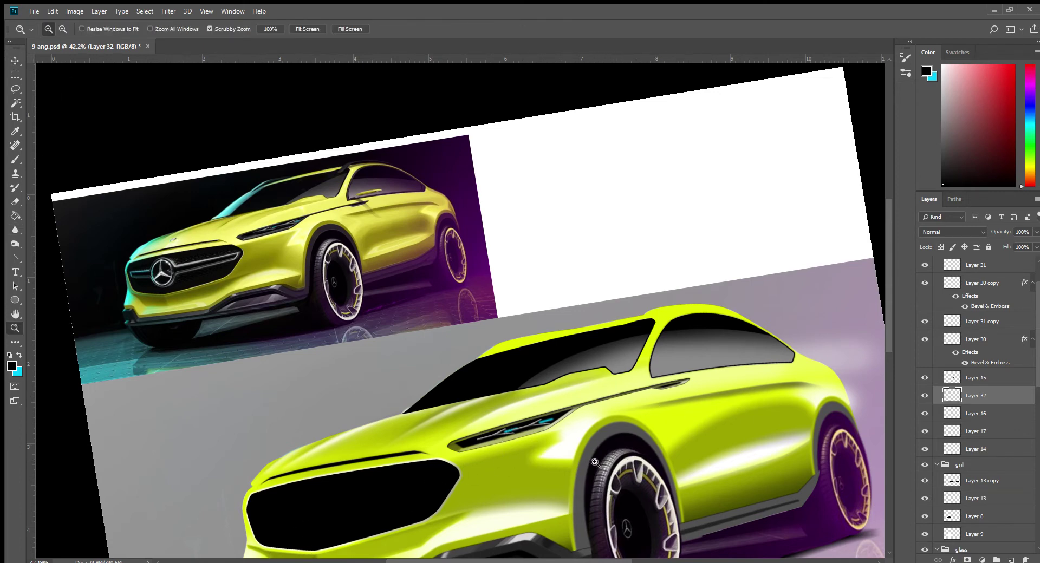
drag(595, 462, 582, 464)
key(v)
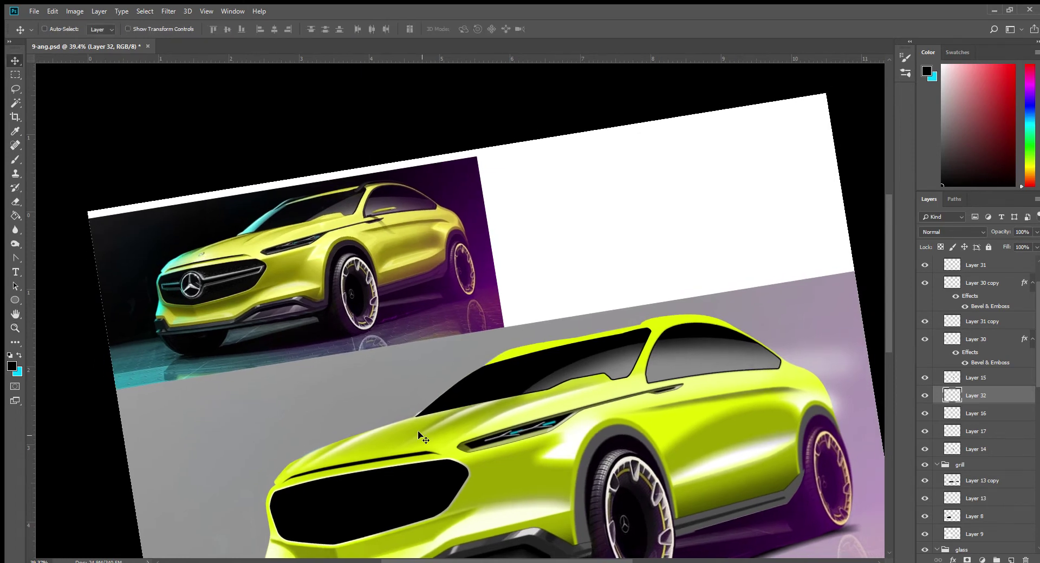
Step: Pan the view up slightly and save the document
click(17, 88)
key(shift+l)
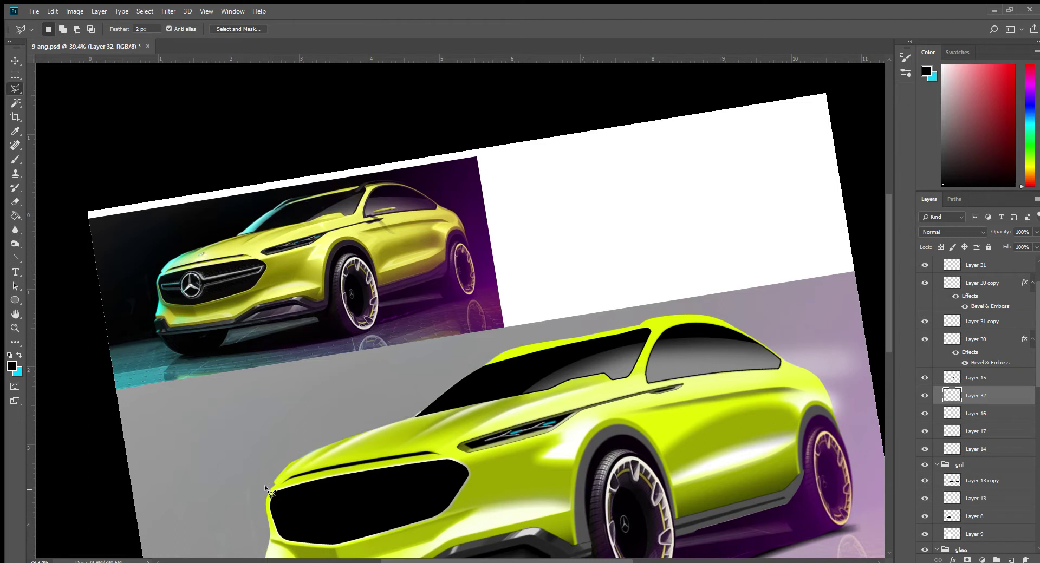
click(15, 61)
drag(472, 472, 478, 434)
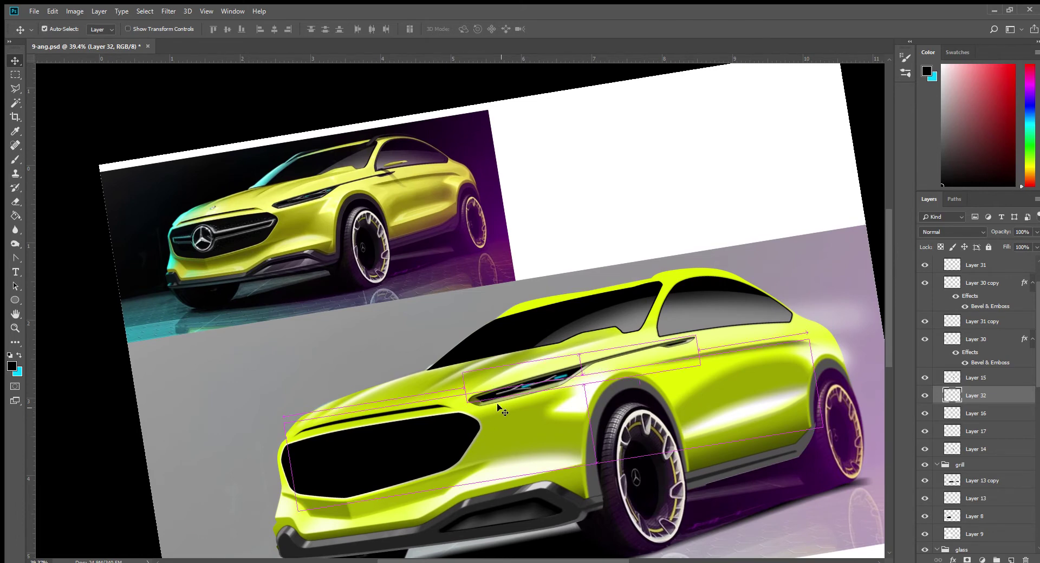
key(ctrl+s)
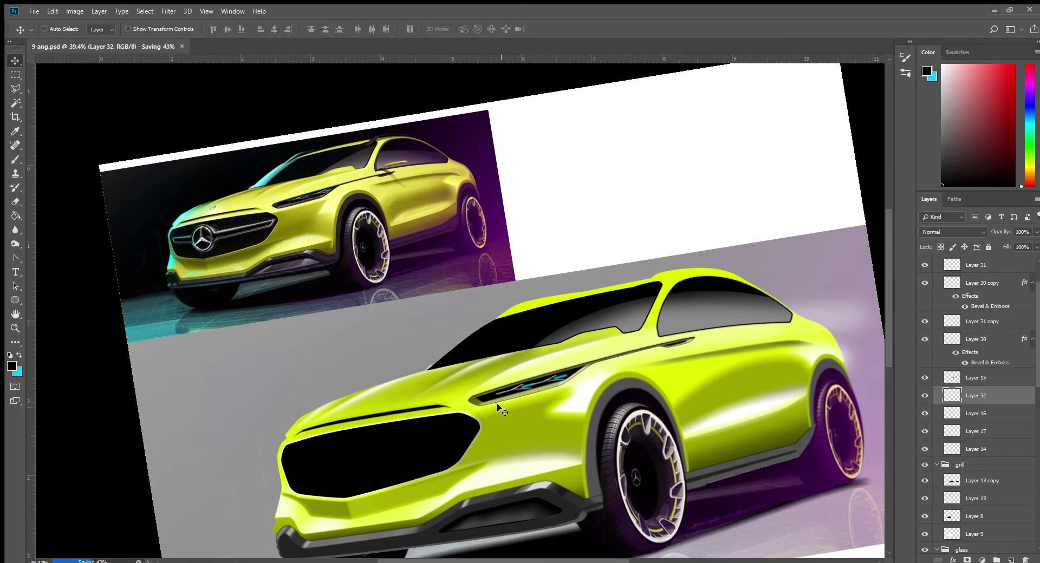
Step: Fill the Layer 3 car body silhouette with black on a new layer above it
ctrl+click(499, 405)
ctrl+click(952, 545)
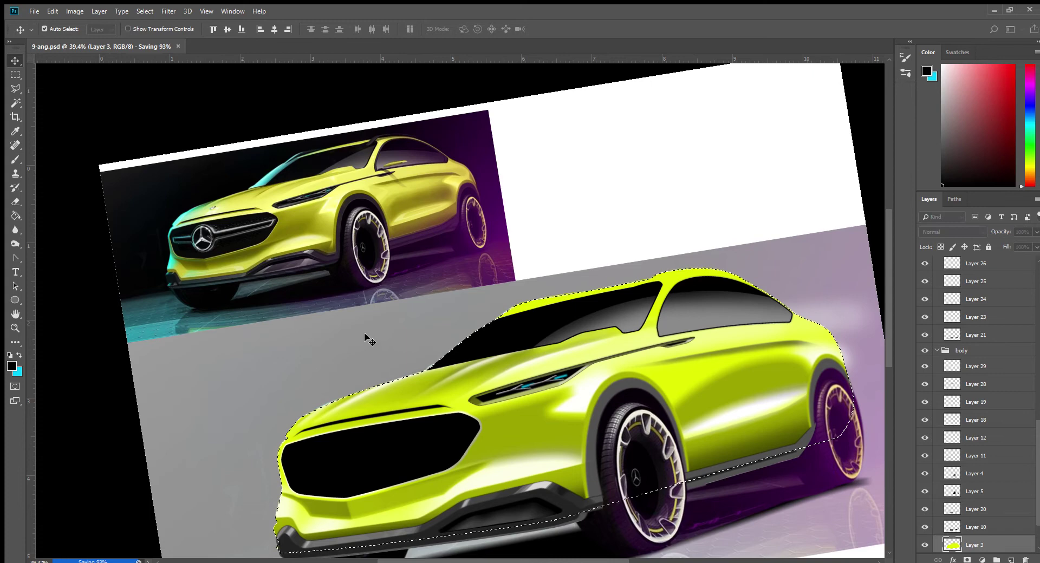
key(ctrl+shift+alt+n)
key(g)
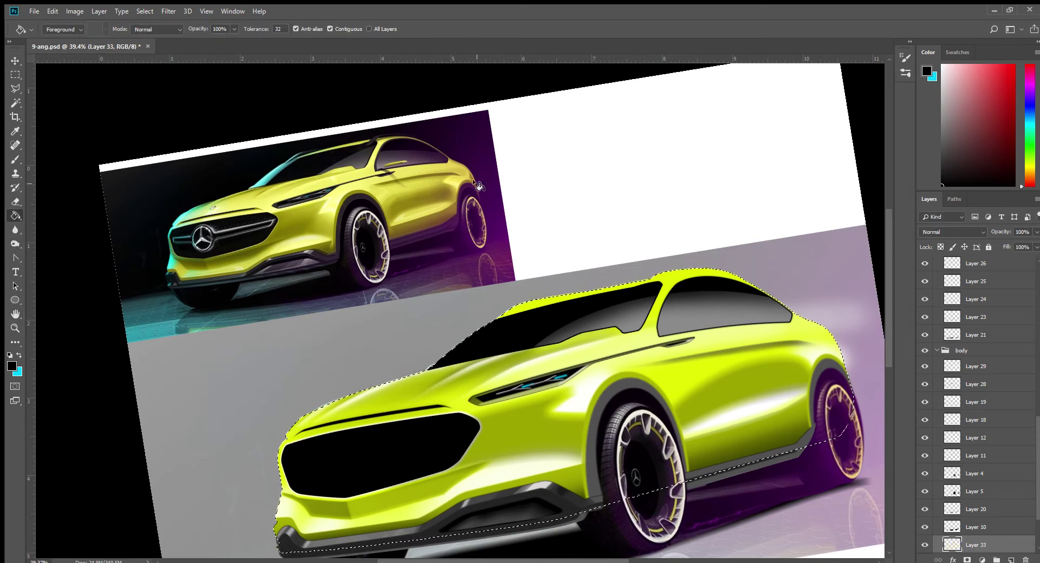
click(543, 303)
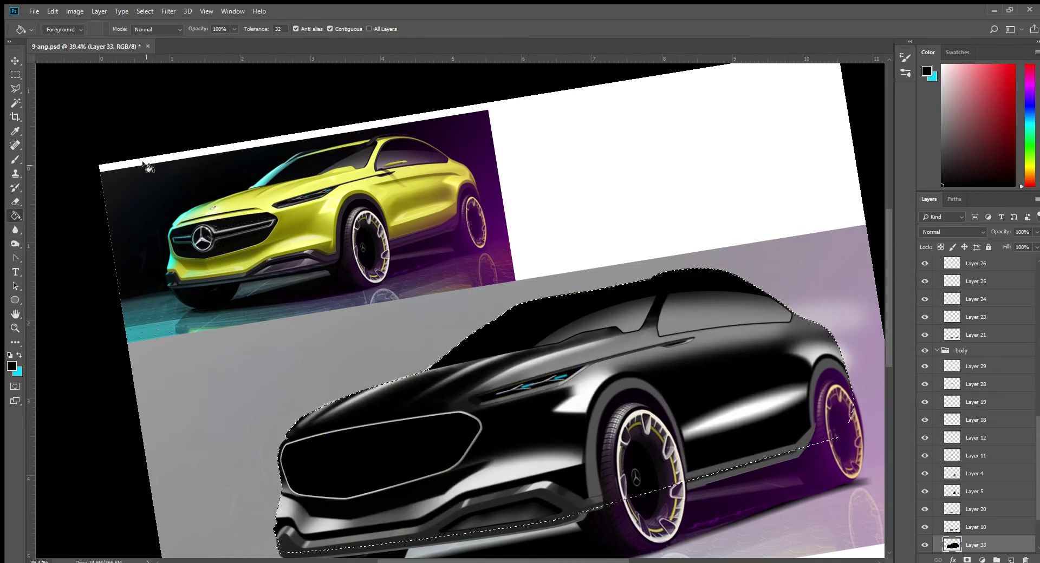
Step: Trim the selection with the Lasso around the roof and delete the black fill inside it
click(15, 89)
key(shift+l)
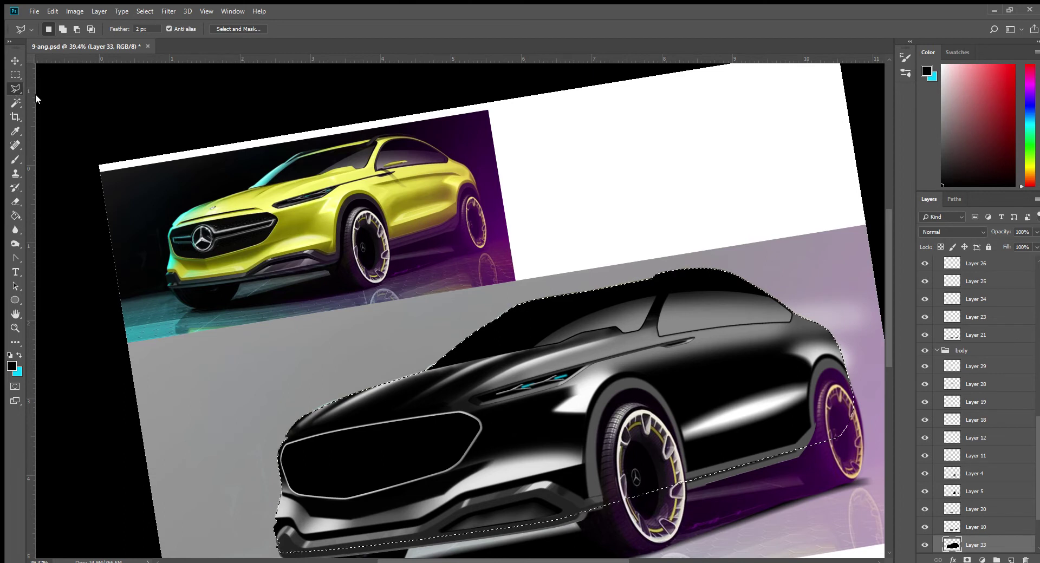
key(alt)
mouse_move(544, 287)
mouse_down()
mouse_move(460, 313)
mouse_move(547, 287)
mouse_up()
key(Delete)
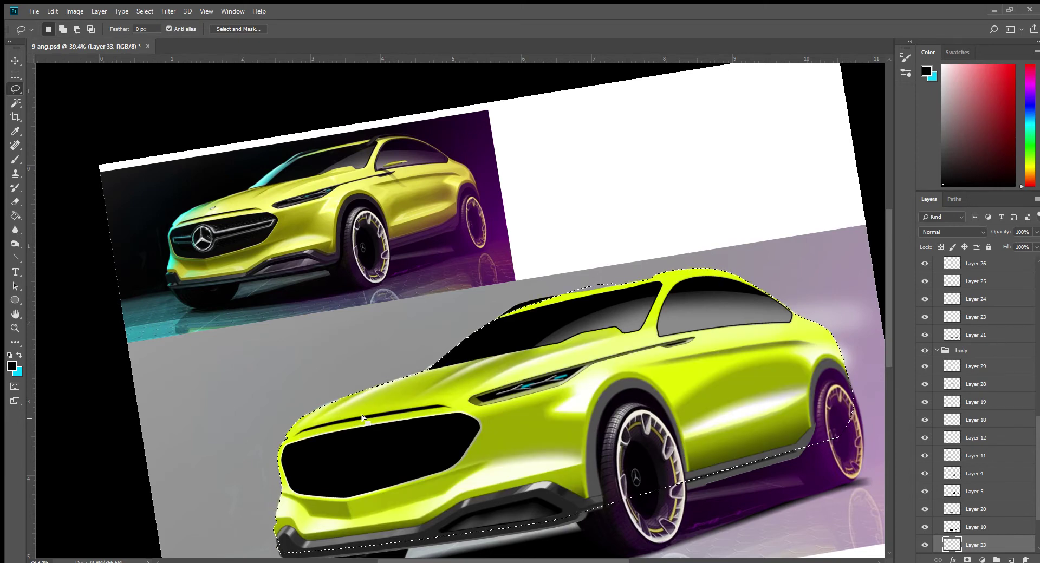
key(ctrl+d)
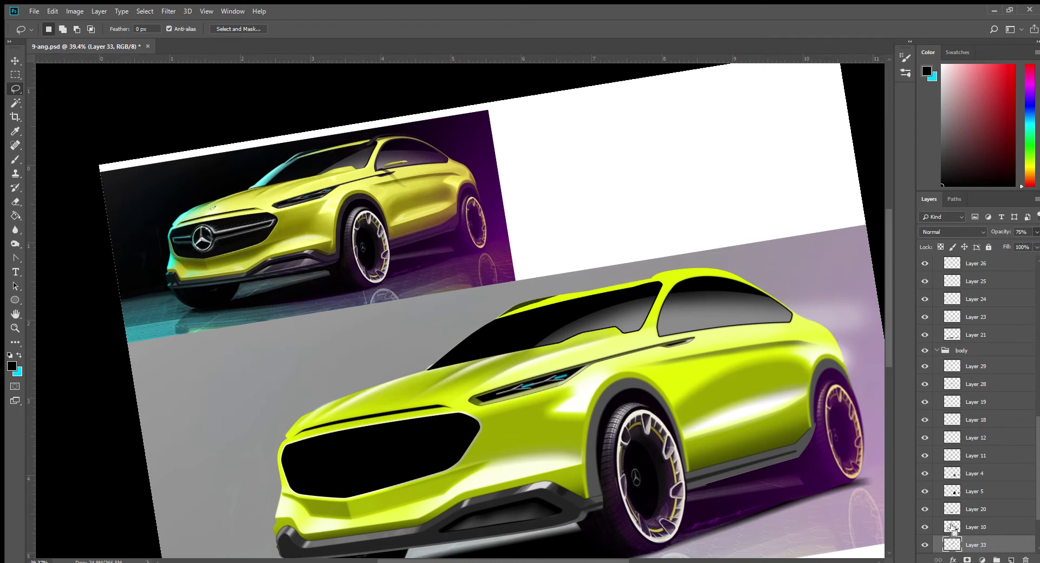
Step: Reload the car body outline as a selection
scroll(1001, 525, down, 3)
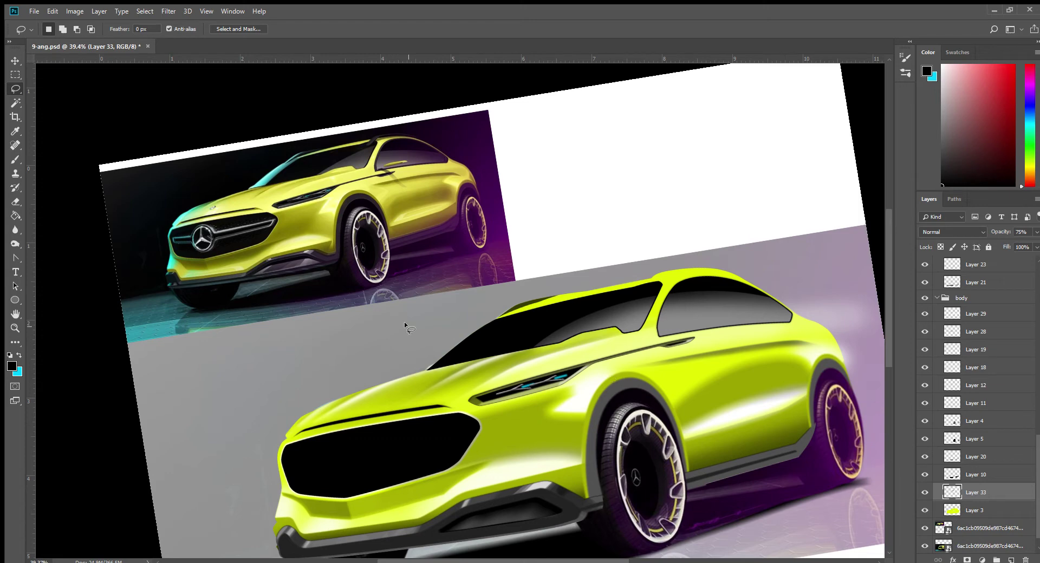
click(15, 60)
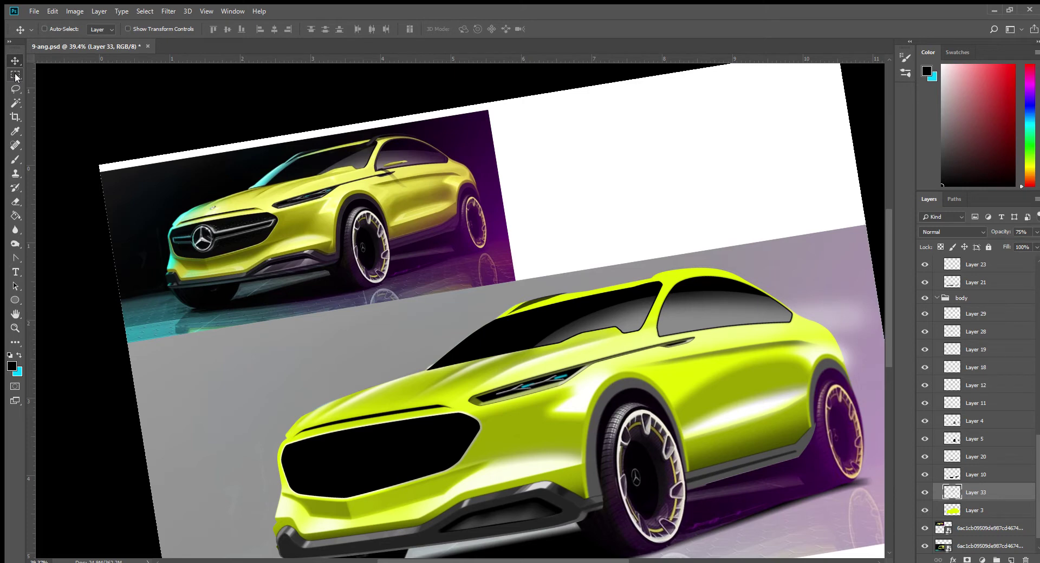
ctrl+click(952, 510)
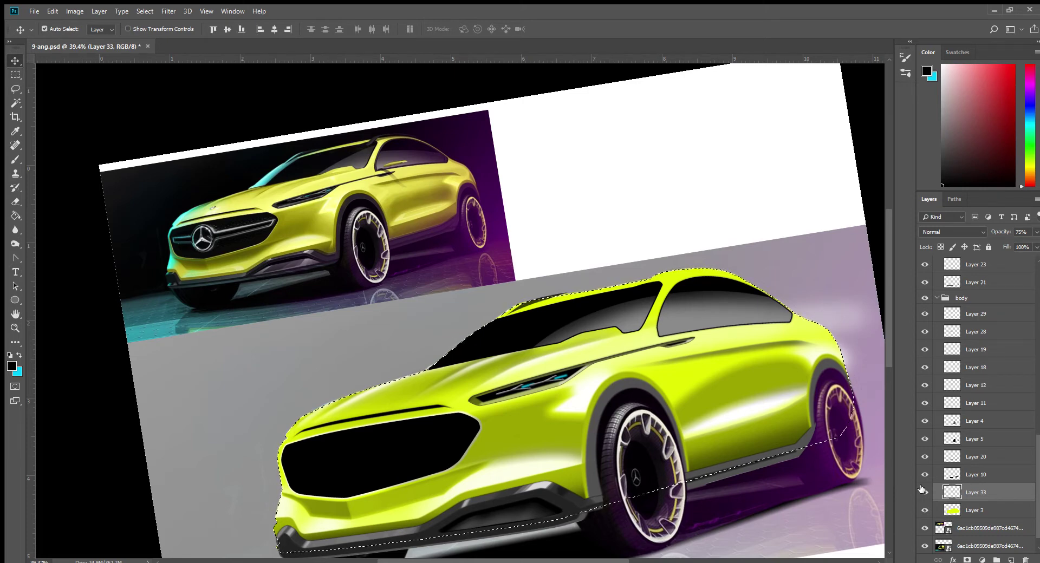
Step: Deselect and blur the windshield reflection to soften it
key(ctrl+d)
click(16, 230)
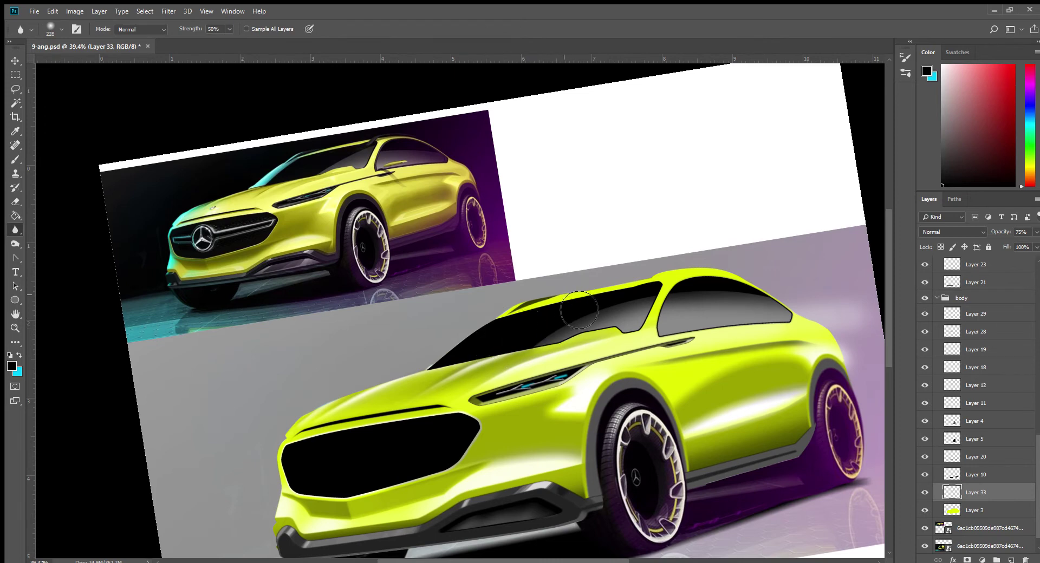
drag(491, 352, 610, 301)
Step: Duplicate Layer 33 and try a lasso selection along the roof edge
key(v)
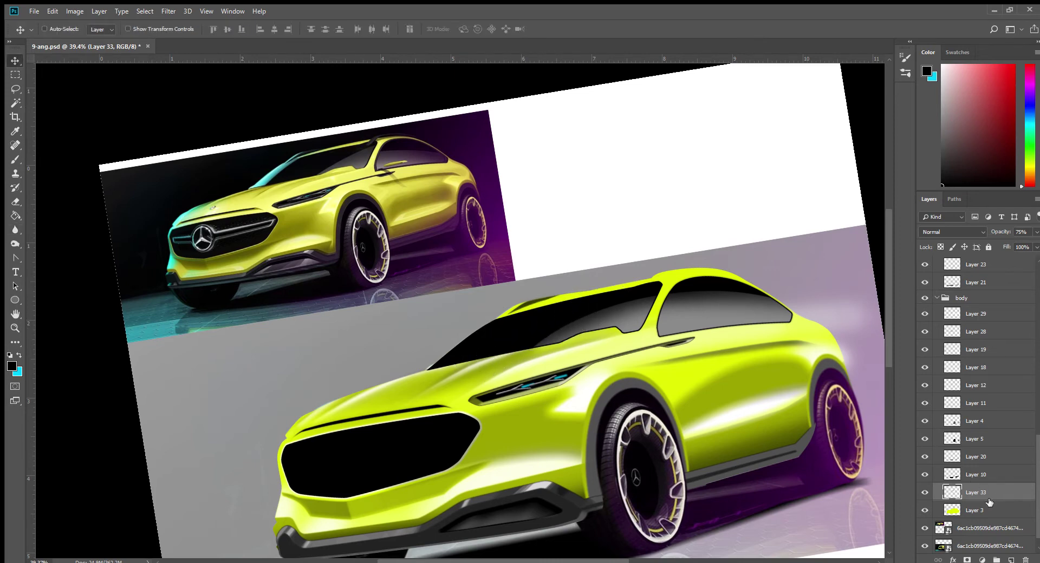
key(ctrl+j)
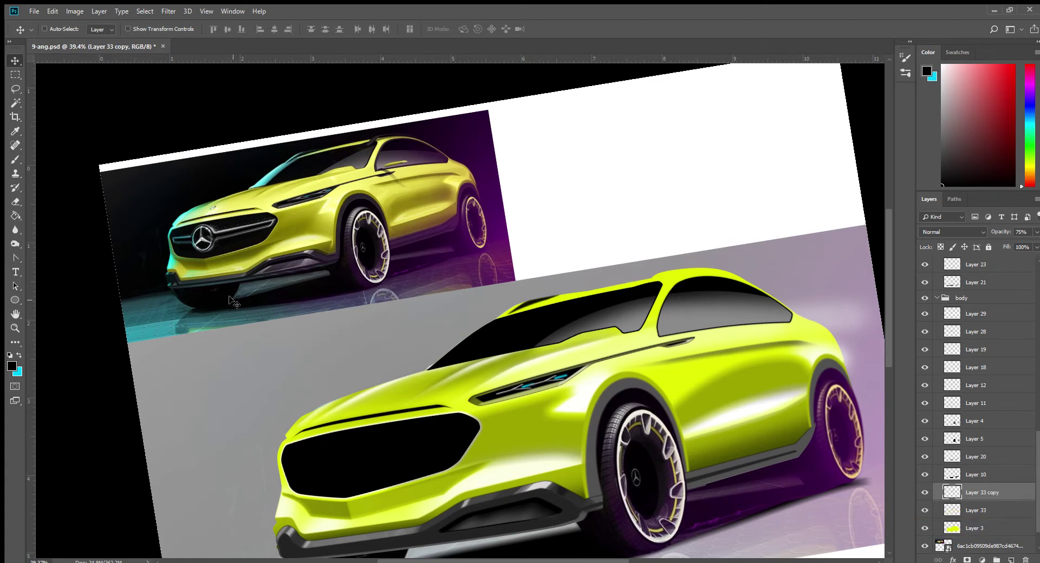
ctrl+click(947, 484)
click(22, 92)
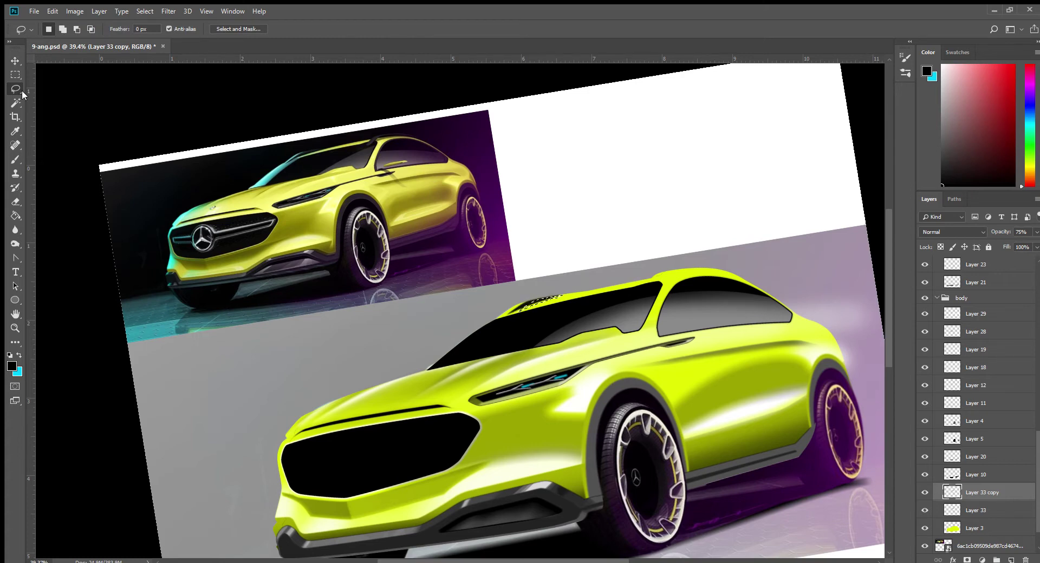
key(ctrl+d)
key(r)
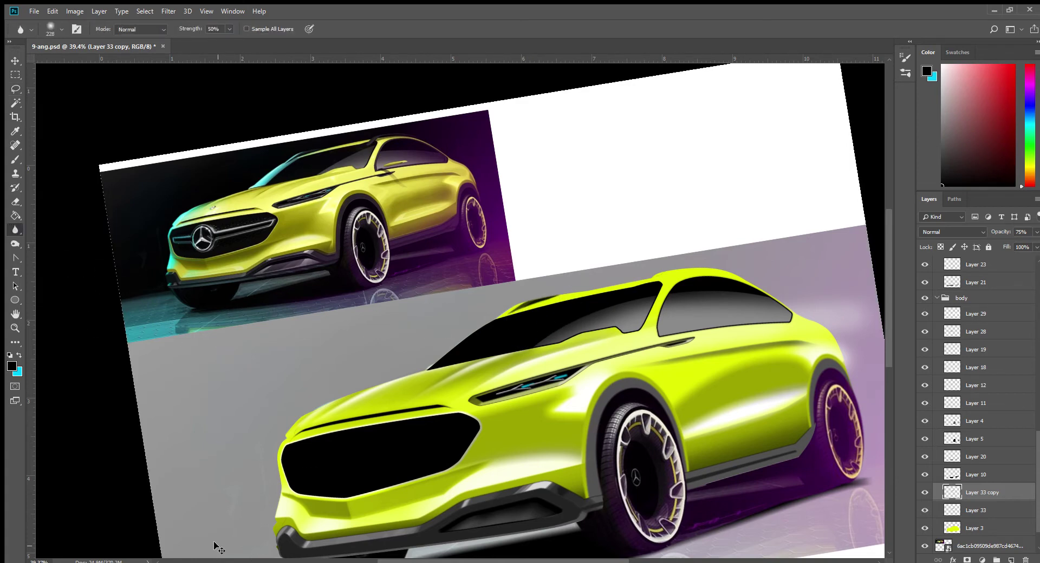
Step: Merge the highlight copy into Layer 33, load the car body selection, and add a new layer
key(ctrl+e)
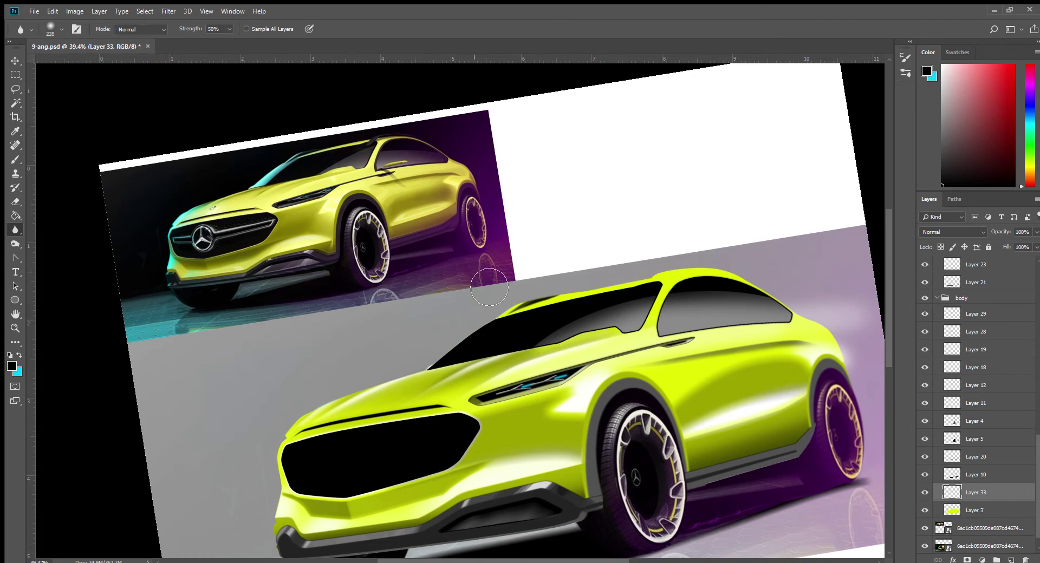
click(12, 62)
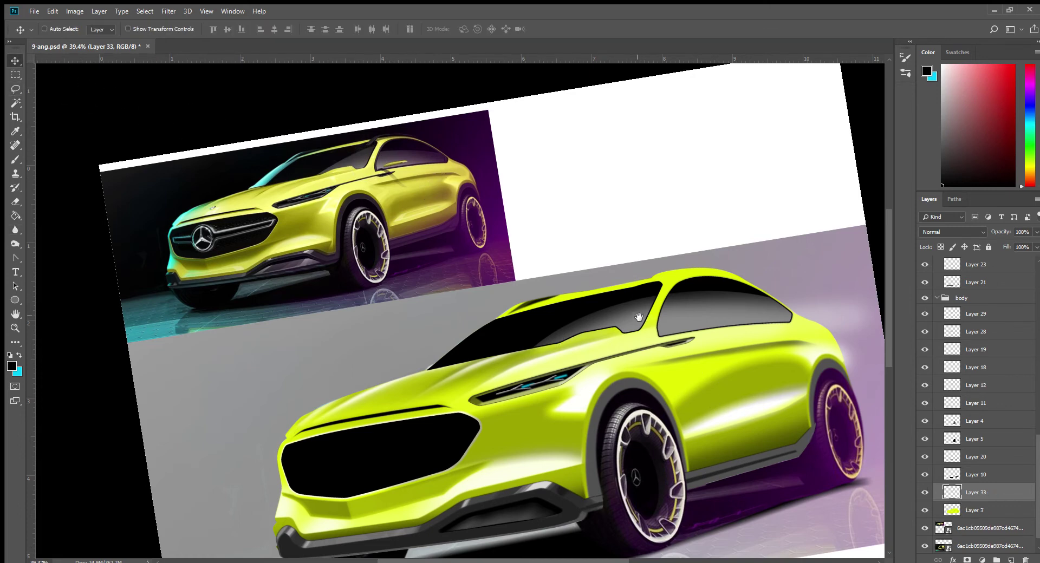
drag(646, 317, 552, 344)
key(ctrl)
ctrl+click(950, 510)
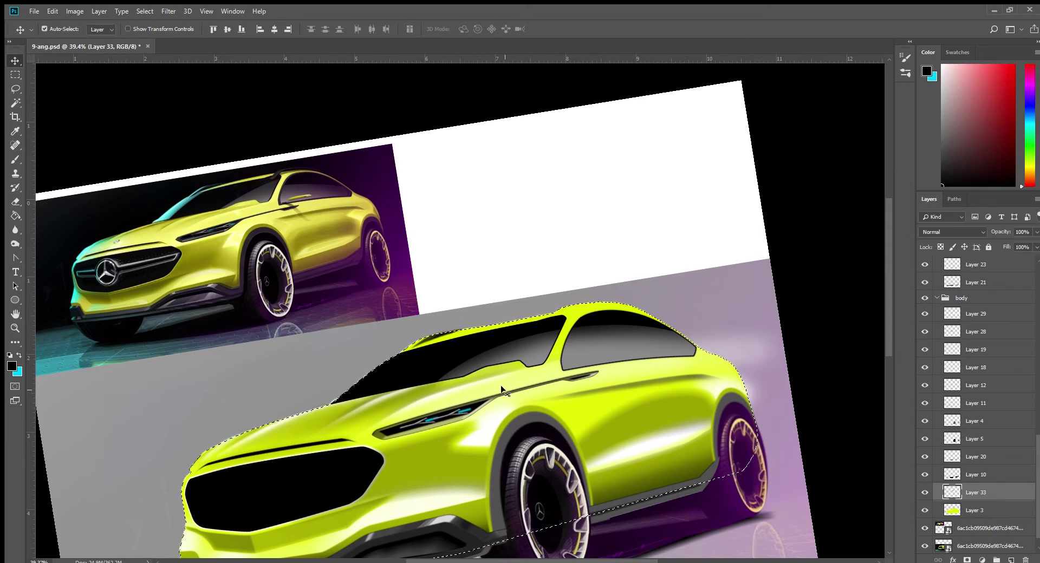
key(ctrl+shift+alt+n)
Step: Fill the car body selection black, then delete a right-shifted copy of that area
key(g)
click(595, 306)
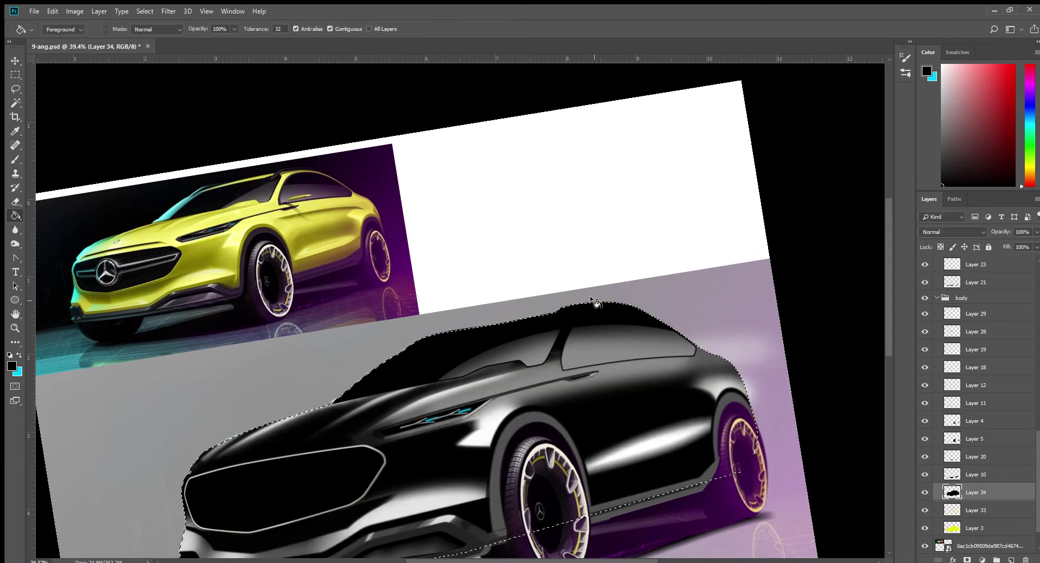
click(16, 89)
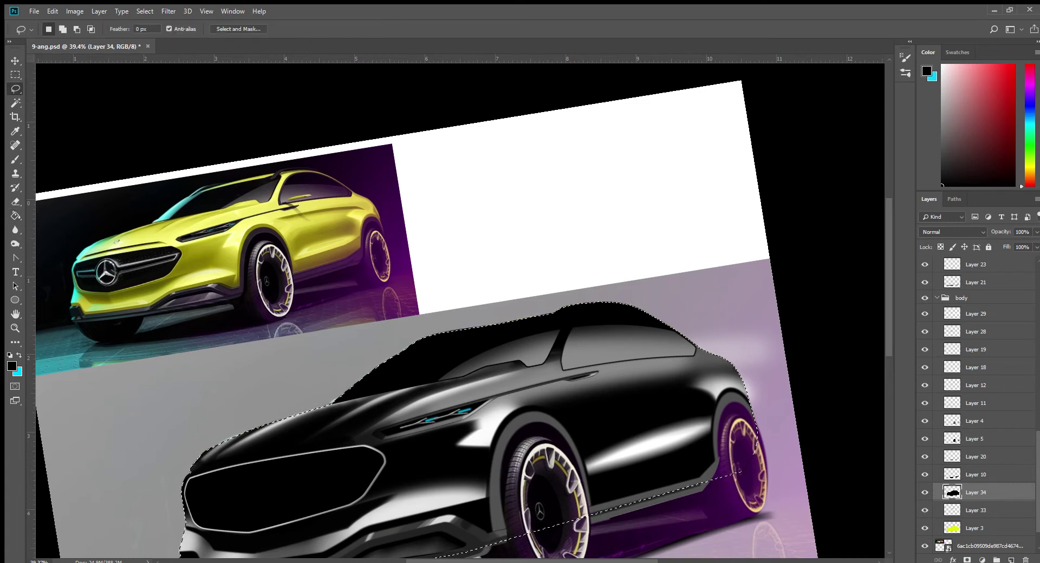
drag(755, 449, 740, 472)
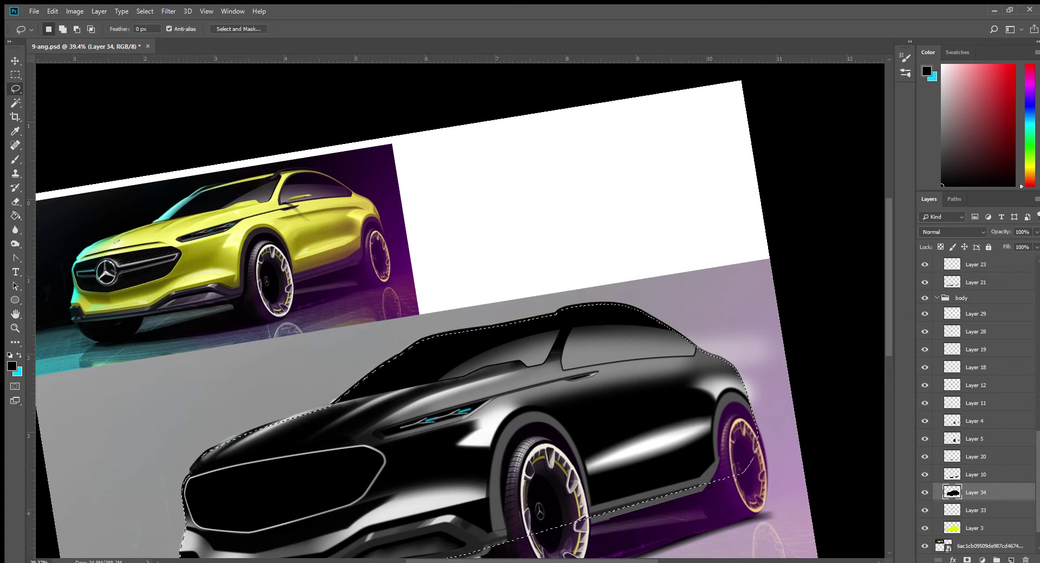
key(shift+Right)
key(shift+Right)
key(shift+Right)
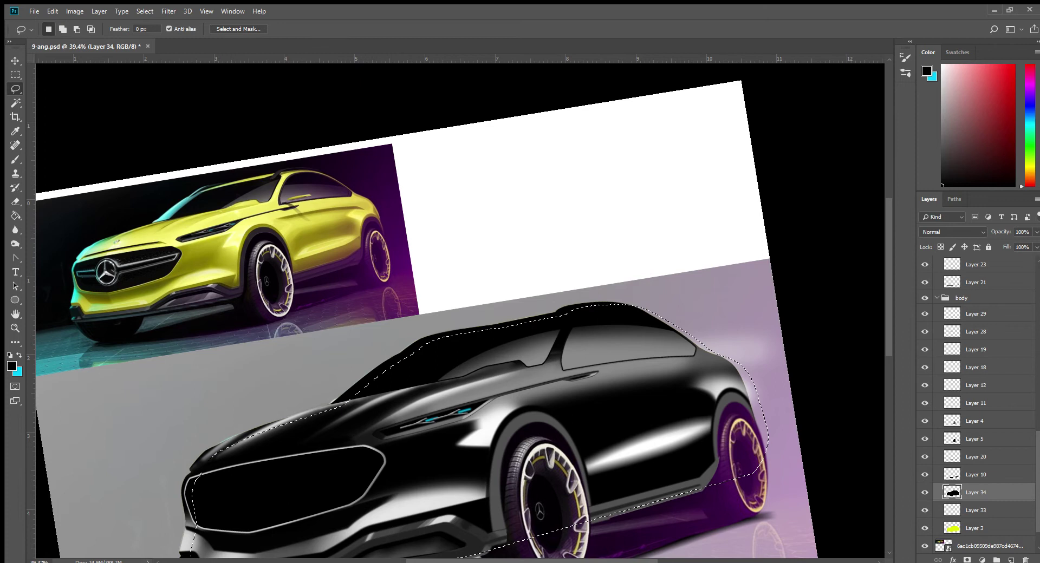
key(Delete)
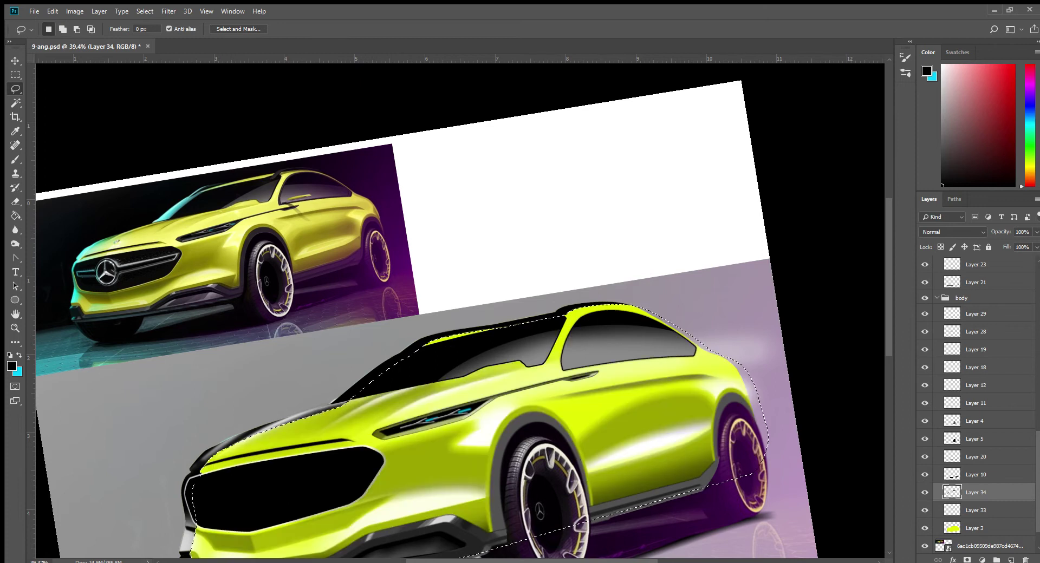
key(ctrl+d)
Step: Delete all the black outside the roof area
drag(556, 313, 557, 318)
key(ctrl+shift+i)
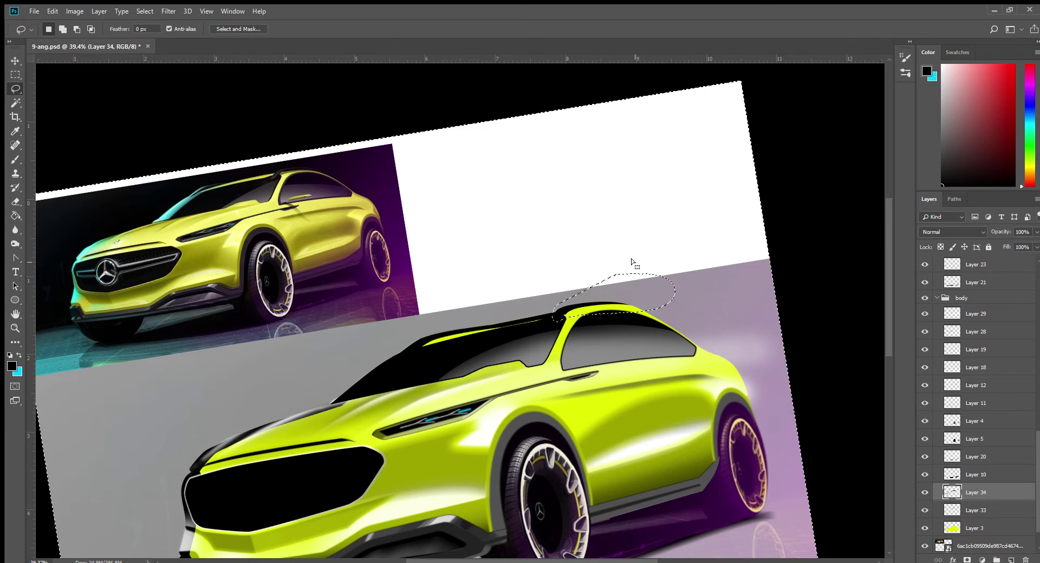
key(Delete)
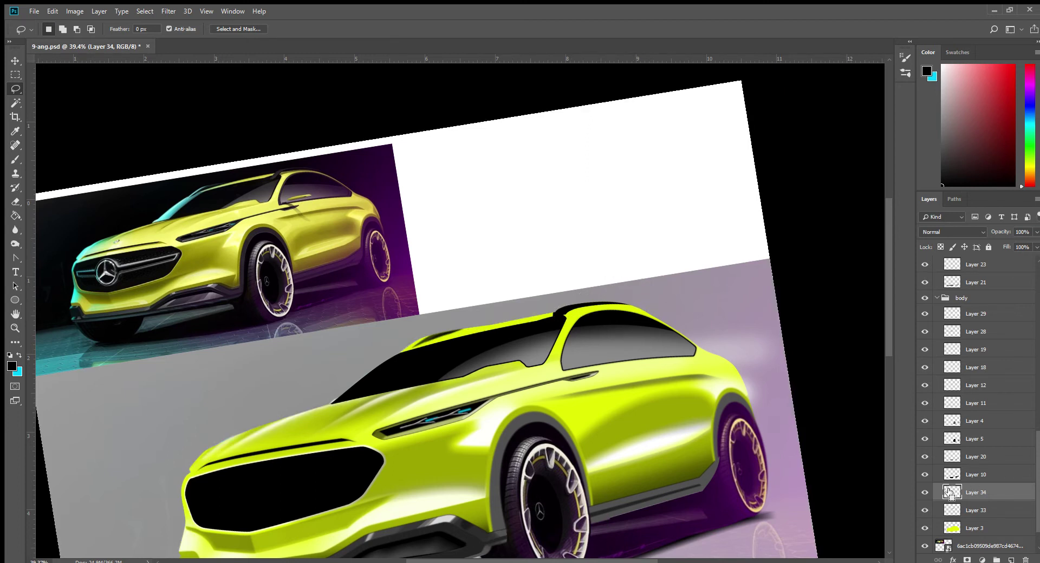
key(ctrl+d)
Step: Zoom in on the roof and outline the front tip of the roof rail
key(z)
drag(623, 366, 571, 448)
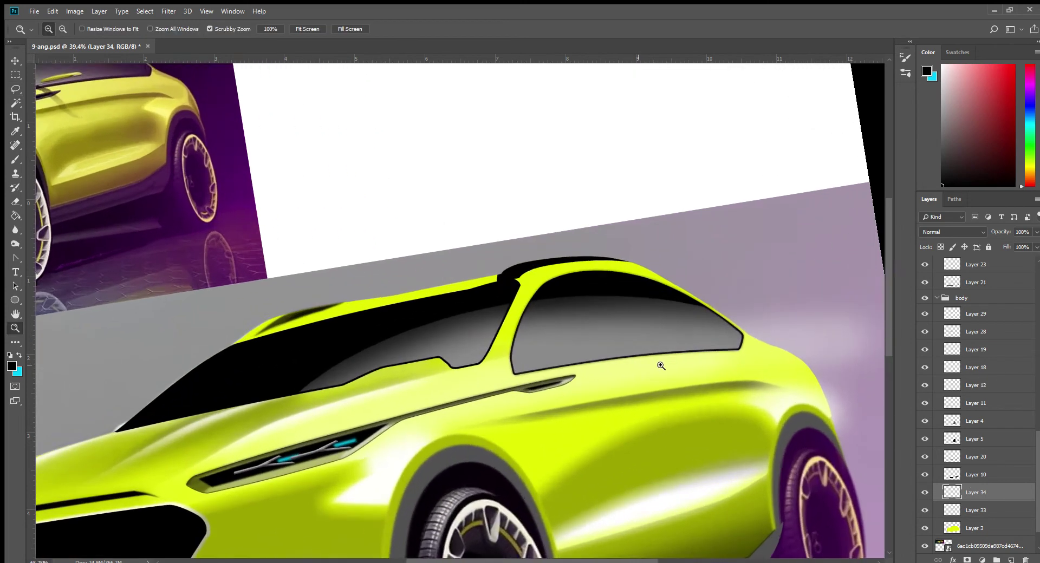
key(l)
mouse_move(493, 379)
mouse_down()
mouse_move(515, 371)
mouse_move(473, 356)
mouse_up()
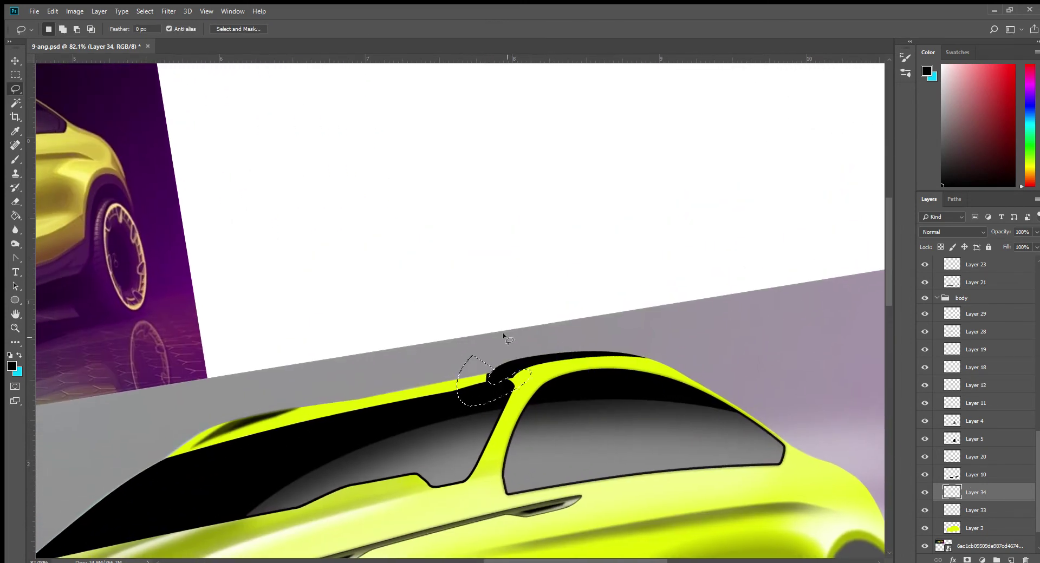
key(ctrl+d)
key(z)
mouse_move(594, 400)
mouse_down()
mouse_move(572, 414)
mouse_move(511, 398)
mouse_up()
key(l)
Step: Nudge the roof rail into position and load its pixels as a selection
click(15, 61)
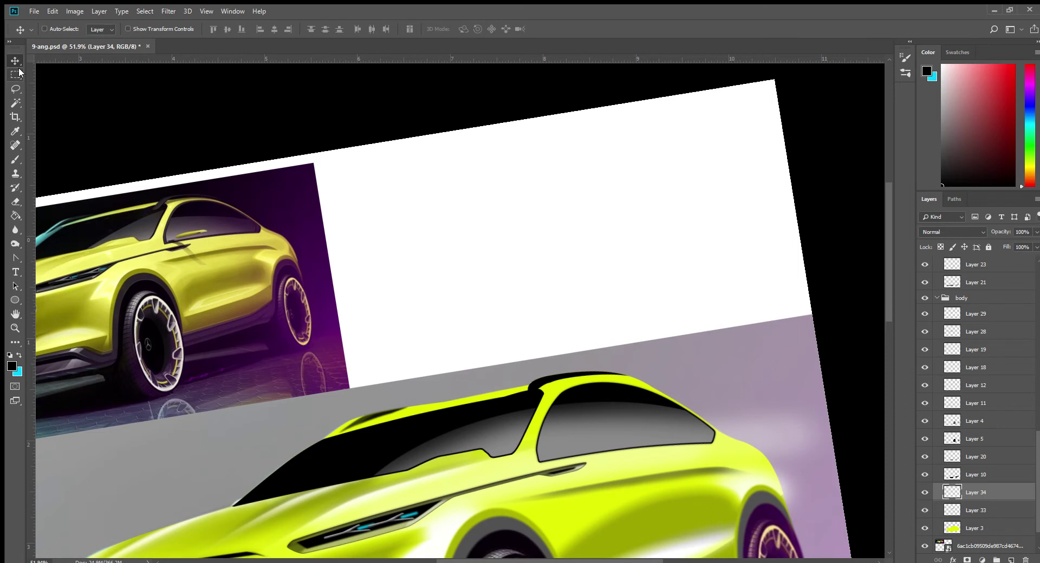
key(Down)
key(Down)
key(Up)
key(Up)
ctrl+click(952, 493)
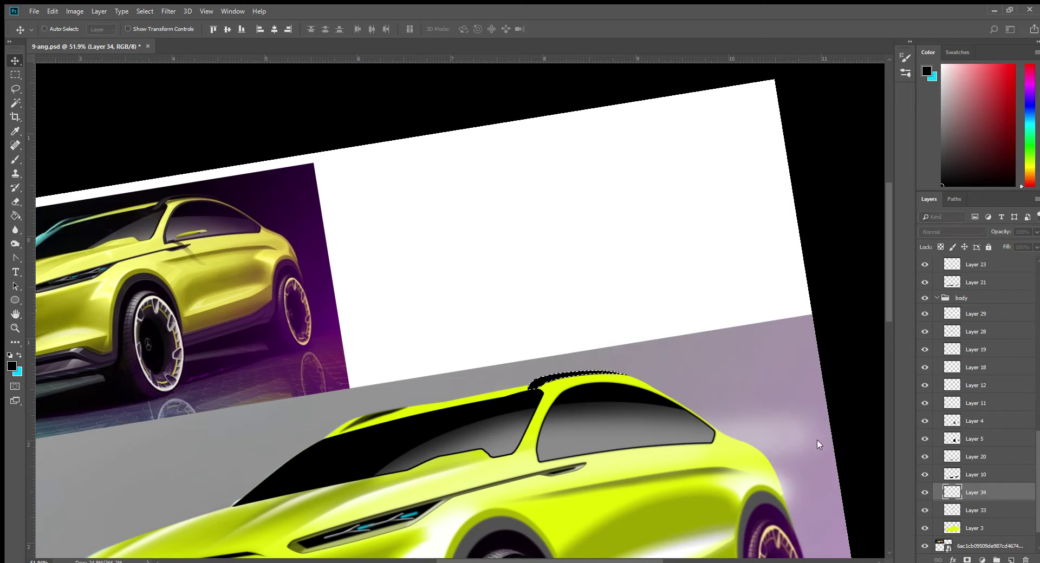
Step: Fill the roof rail selection with white on a new Layer 35, then deselect
key(ctrl+shift+alt+n)
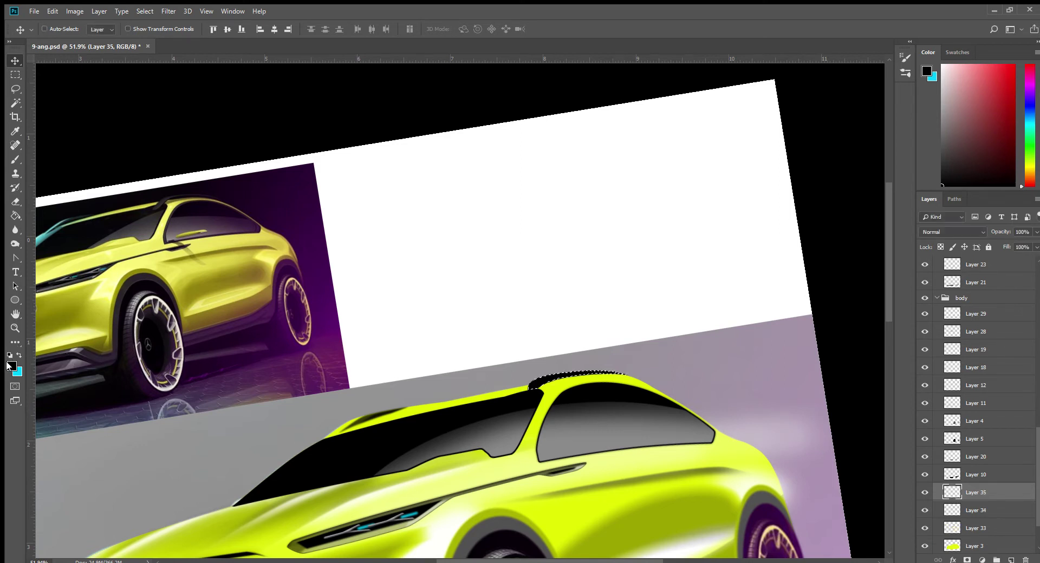
key(i)
click(401, 151)
click(11, 214)
click(560, 320)
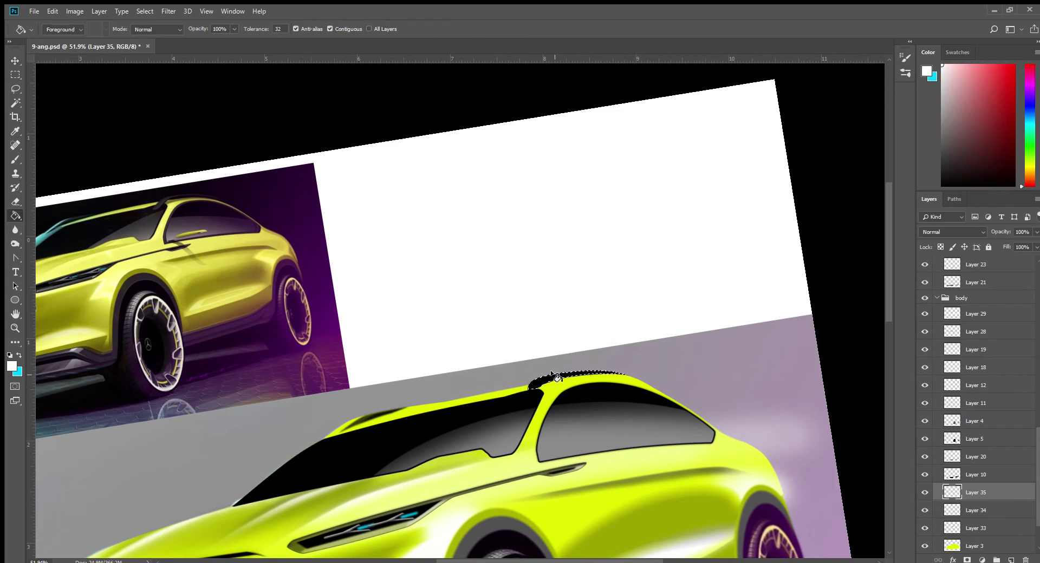
click(11, 87)
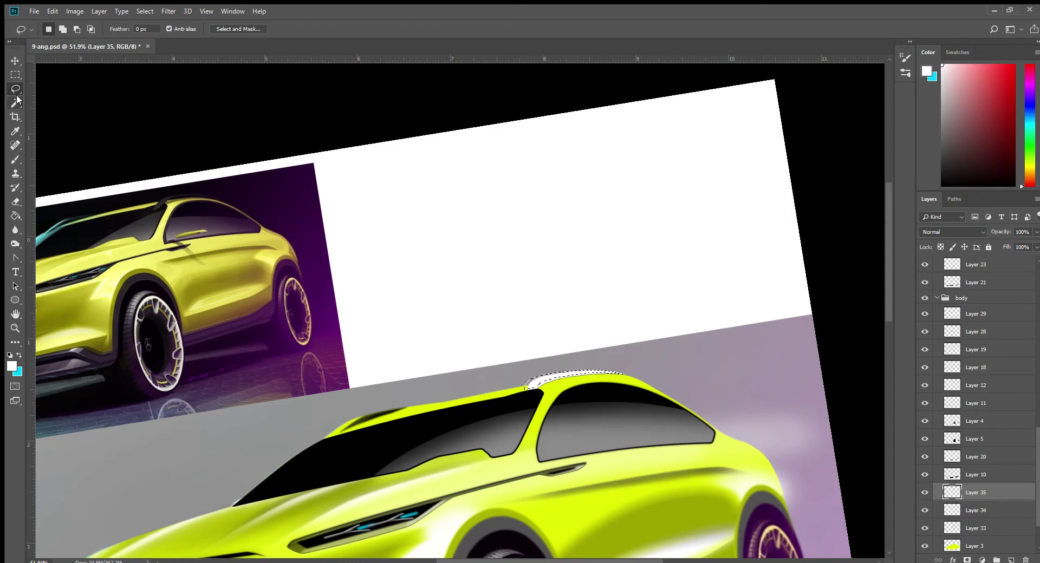
key(ctrl+shift+i)
key(ctrl+d)
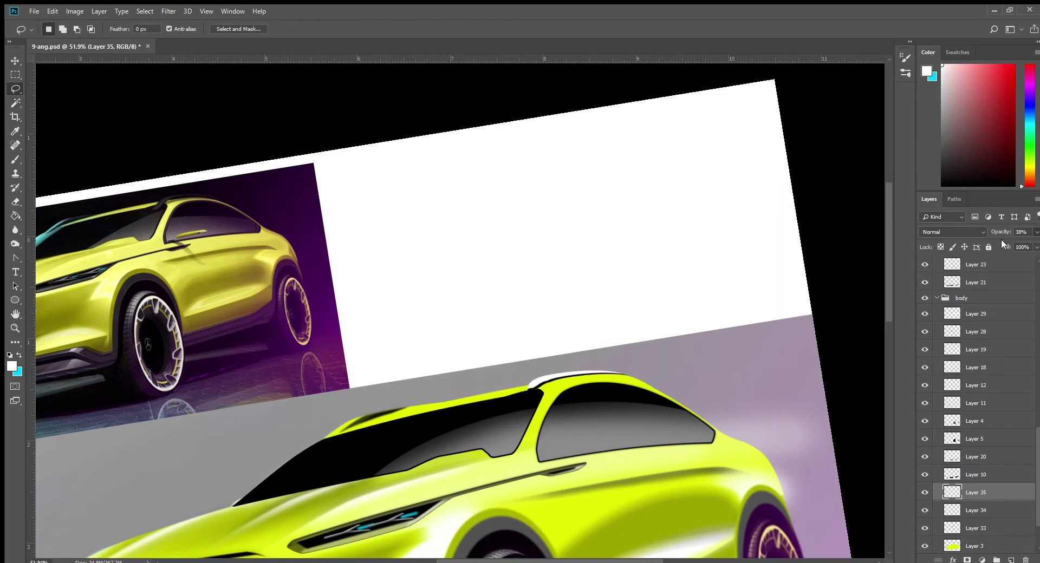
click(15, 230)
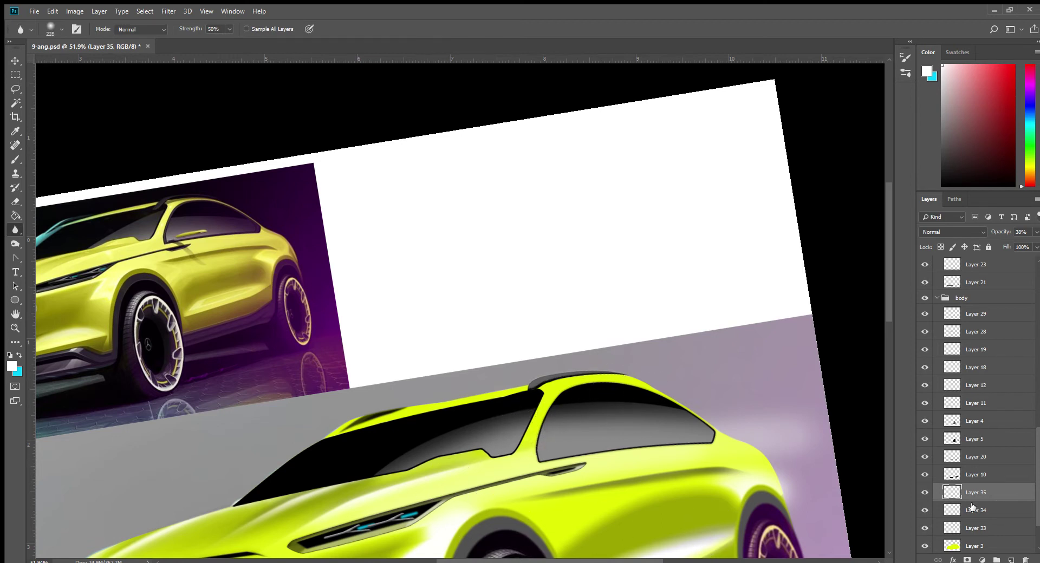
Step: Free Transform Layers 34 and 35 to follow the roofline and move them into the glass group
shift+click(975, 506)
key(ctrl+t)
drag(521, 392, 520, 393)
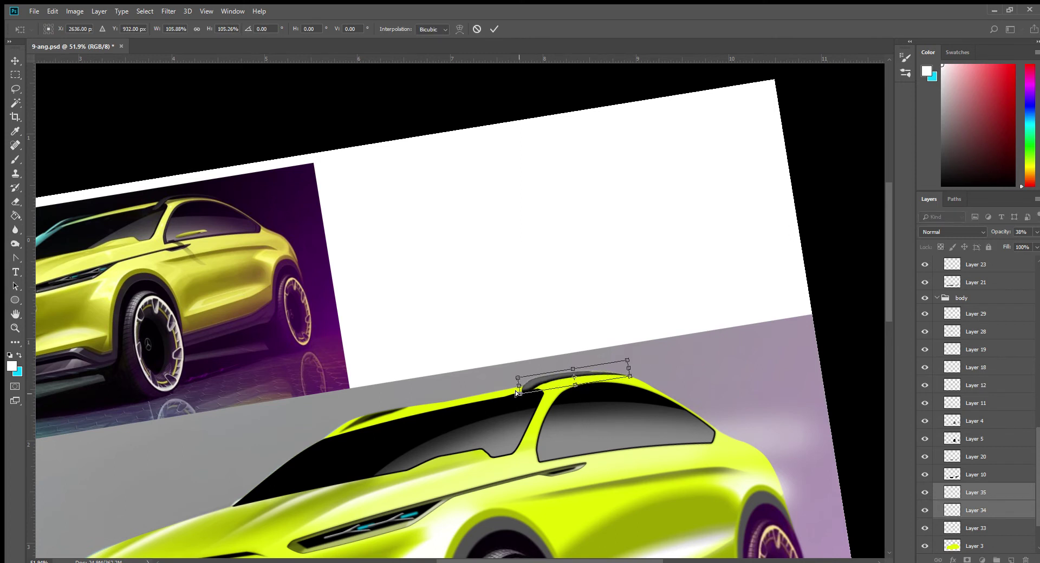
drag(515, 391, 513, 398)
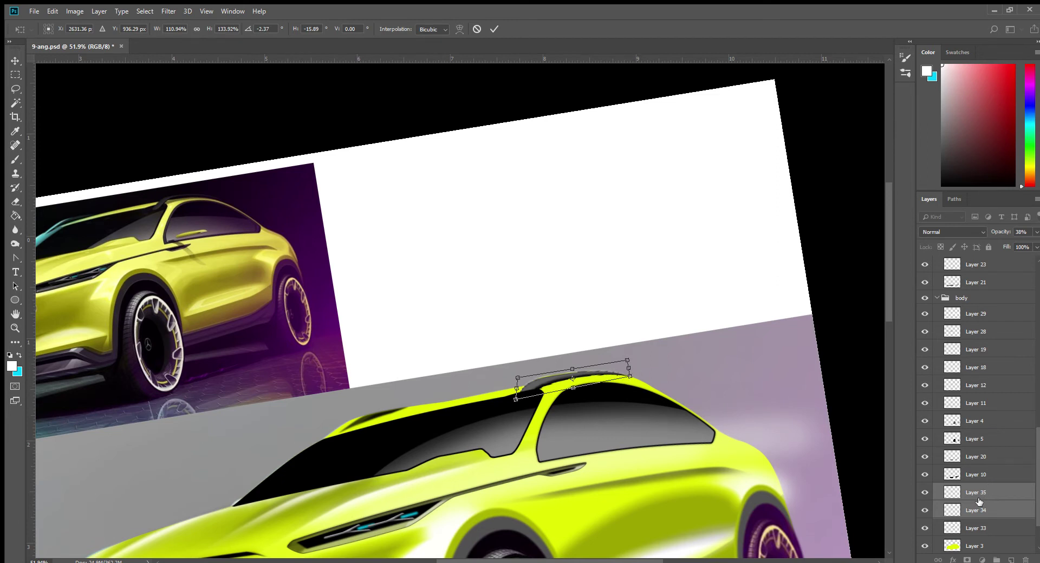
key(Return)
key(r)
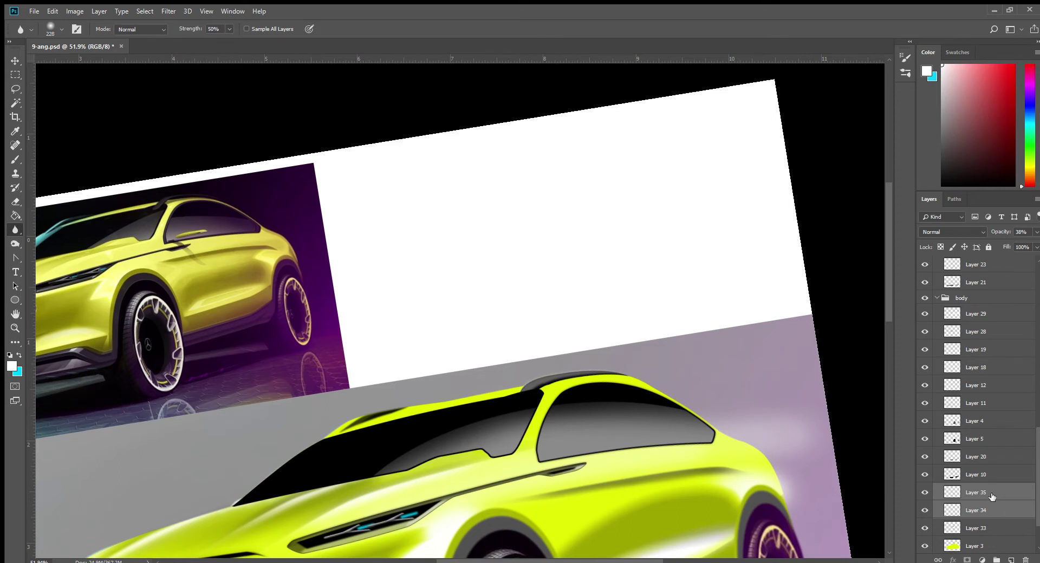
scroll(975, 407, up, 3)
drag(978, 232, 978, 309)
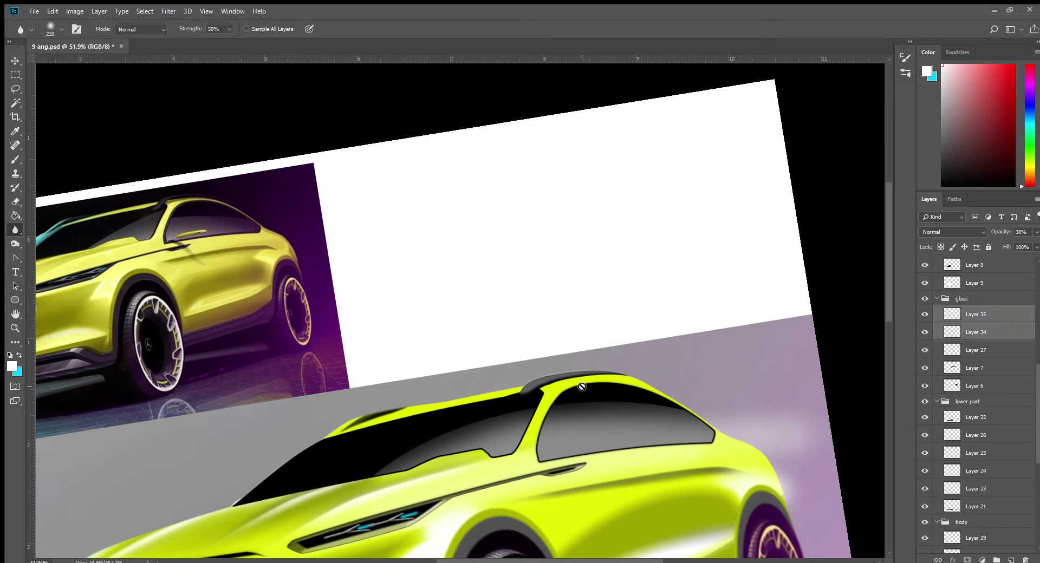
Step: Duplicate Layer 34 and erase part of the grey shadow above the roof rail
click(987, 337)
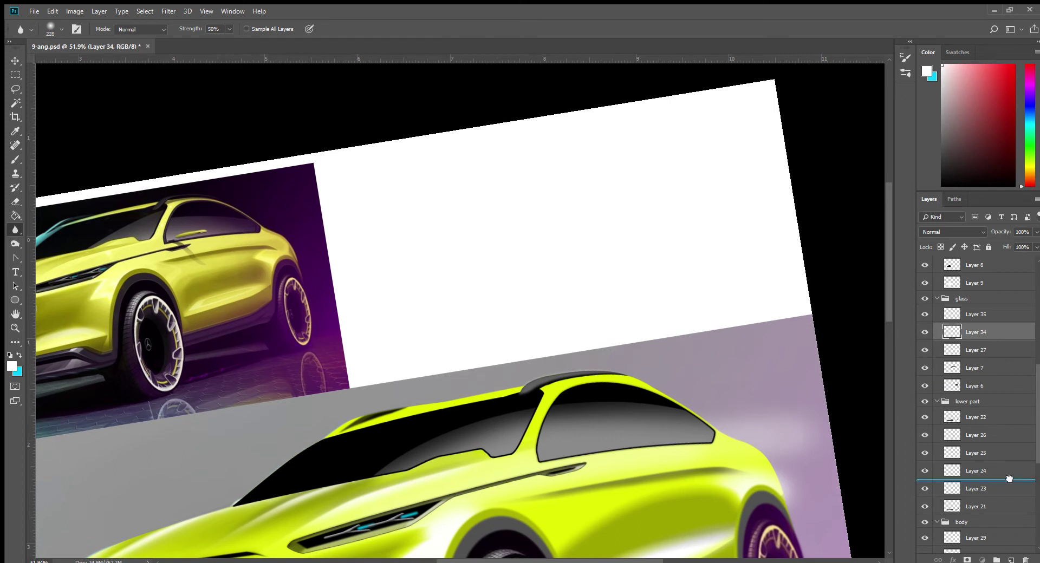
drag(989, 340, 1011, 560)
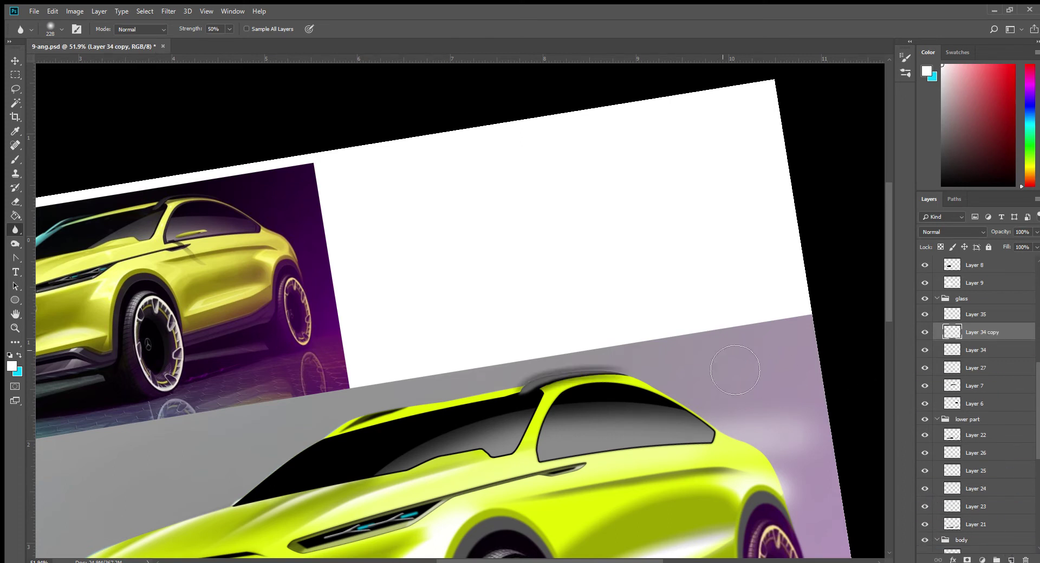
click(15, 202)
mouse_move(567, 373)
mouse_down()
mouse_move(507, 387)
mouse_move(594, 370)
mouse_up()
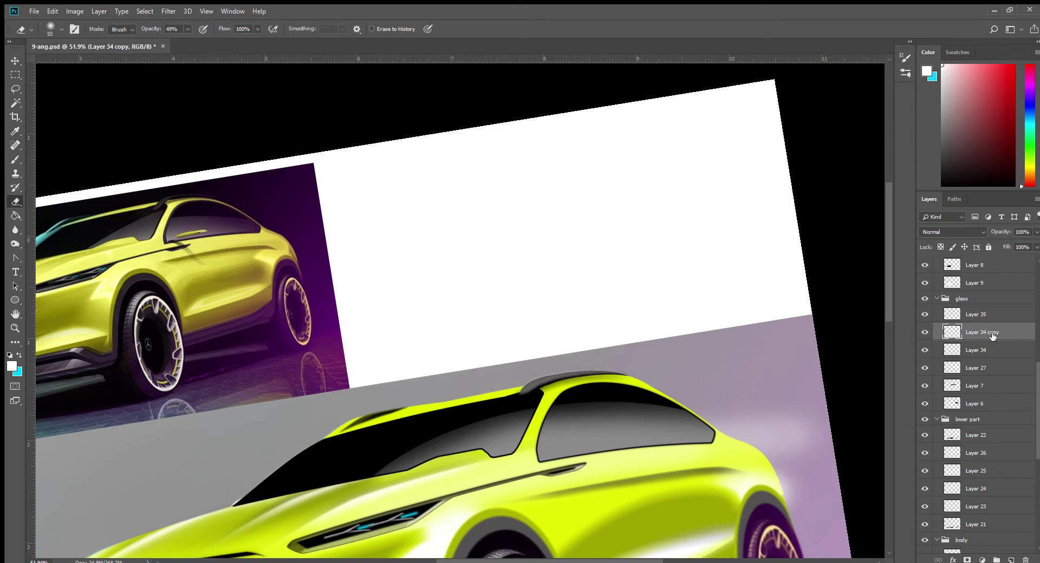
drag(1013, 558, 1008, 557)
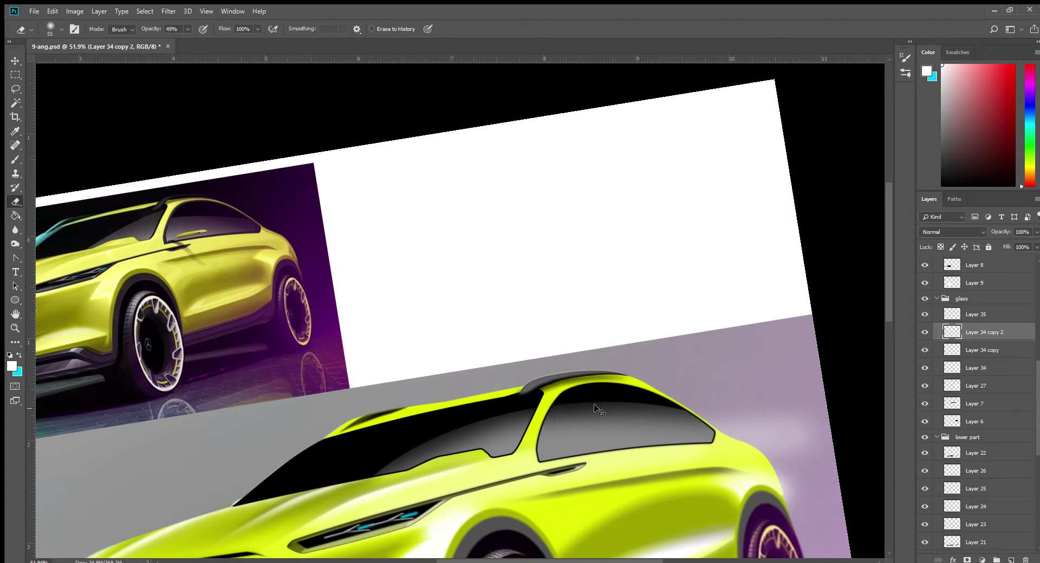
key(ctrl+z)
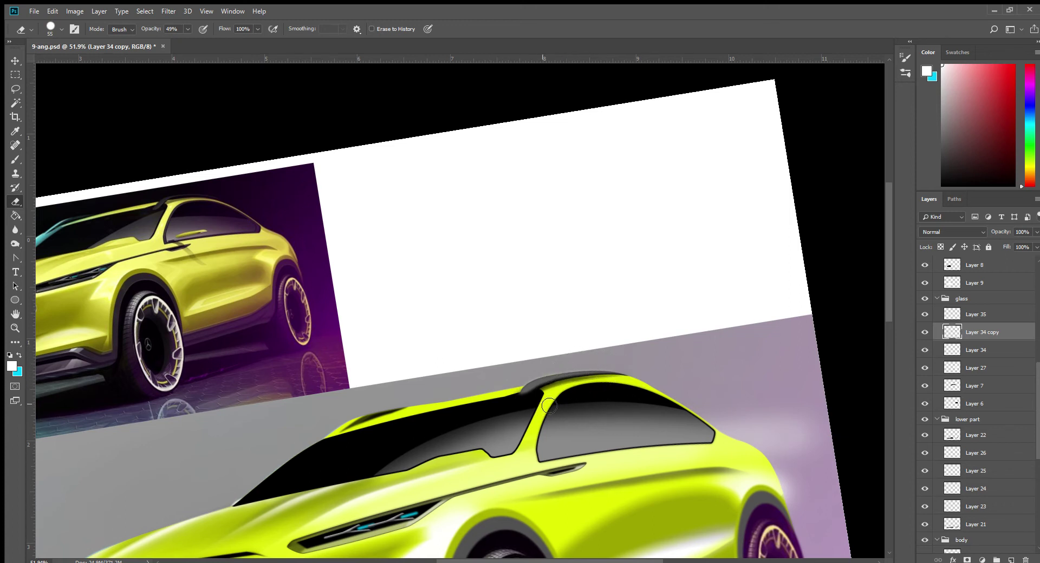
click(16, 229)
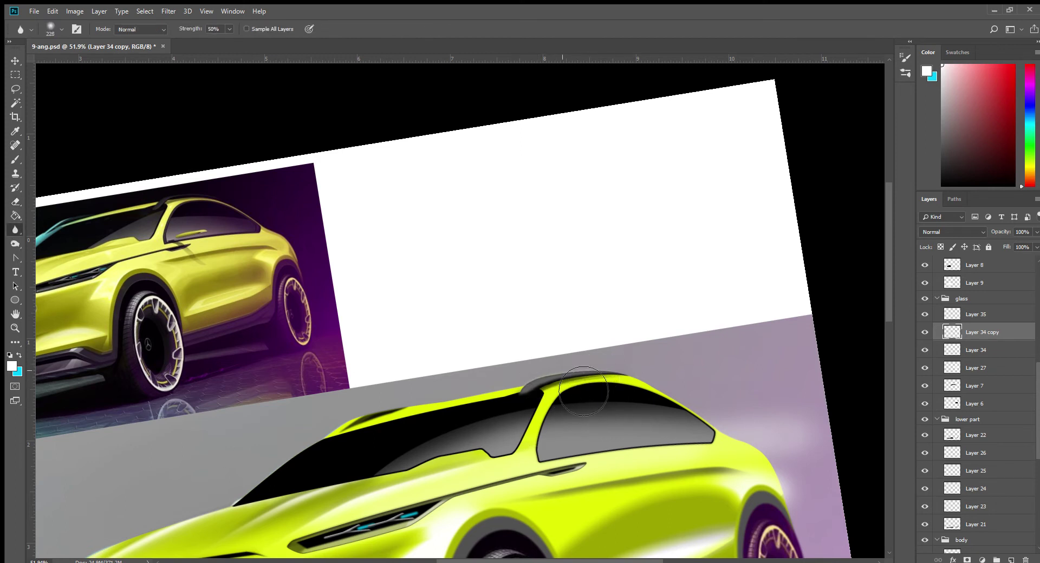
scroll(569, 410, down, 1)
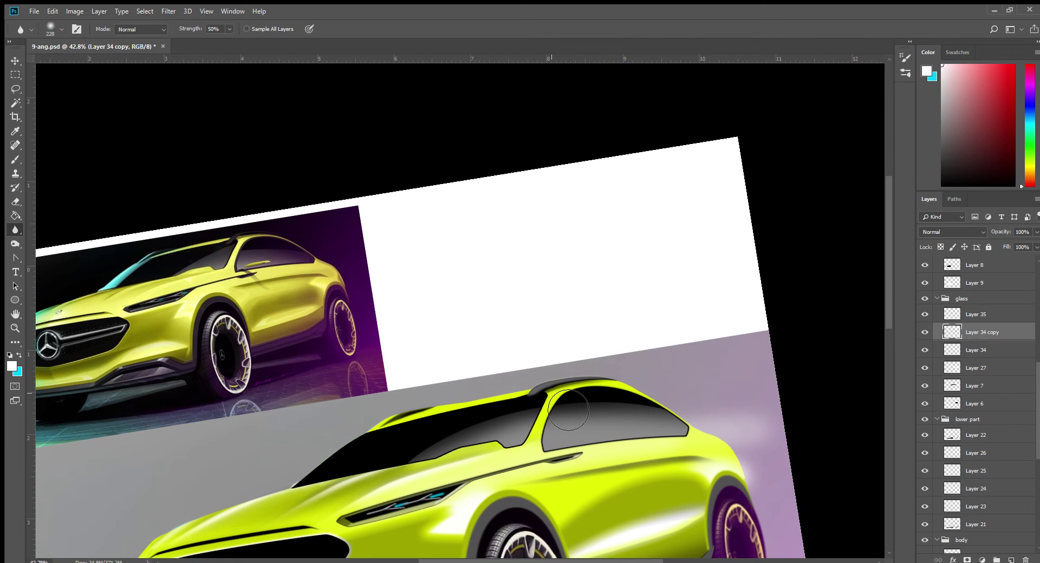
Step: Collapse the lower part, body, glass and grill groups, hide body and grill, and show Paths
key(z)
mouse_move(569, 410)
mouse_down()
mouse_move(532, 419)
mouse_move(642, 334)
mouse_up()
key(r)
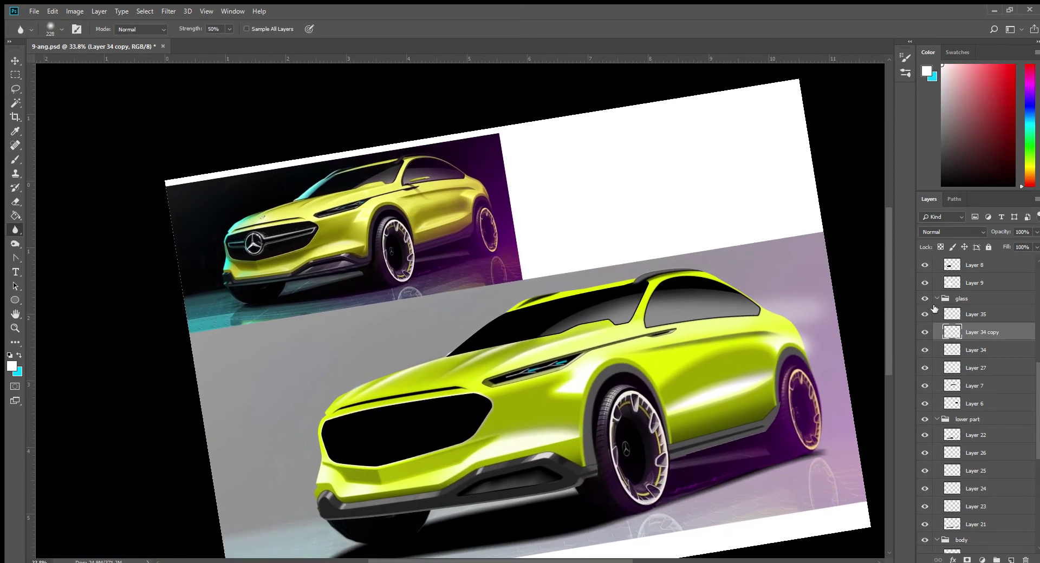
click(936, 419)
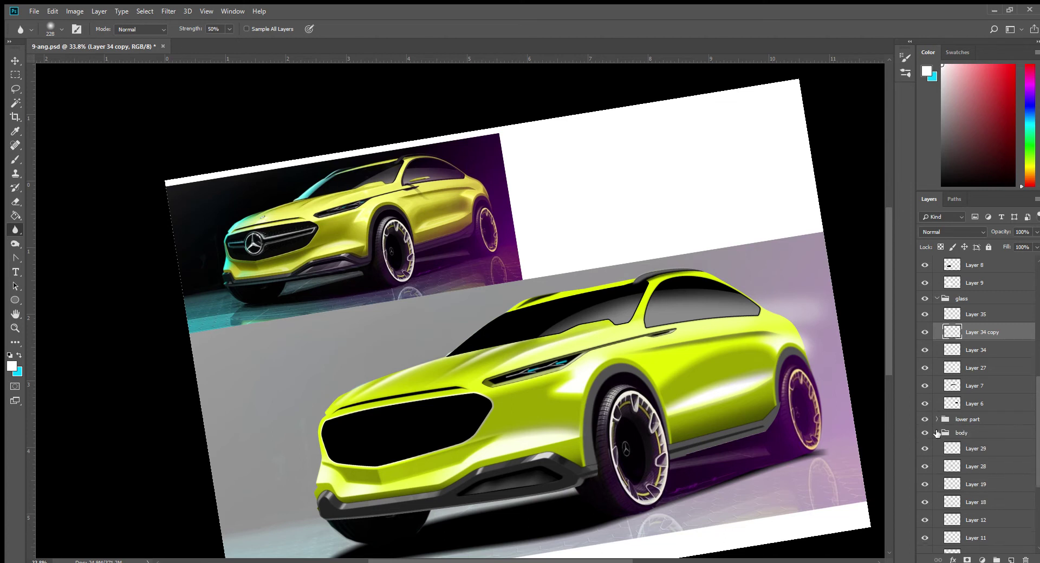
click(937, 433)
click(924, 493)
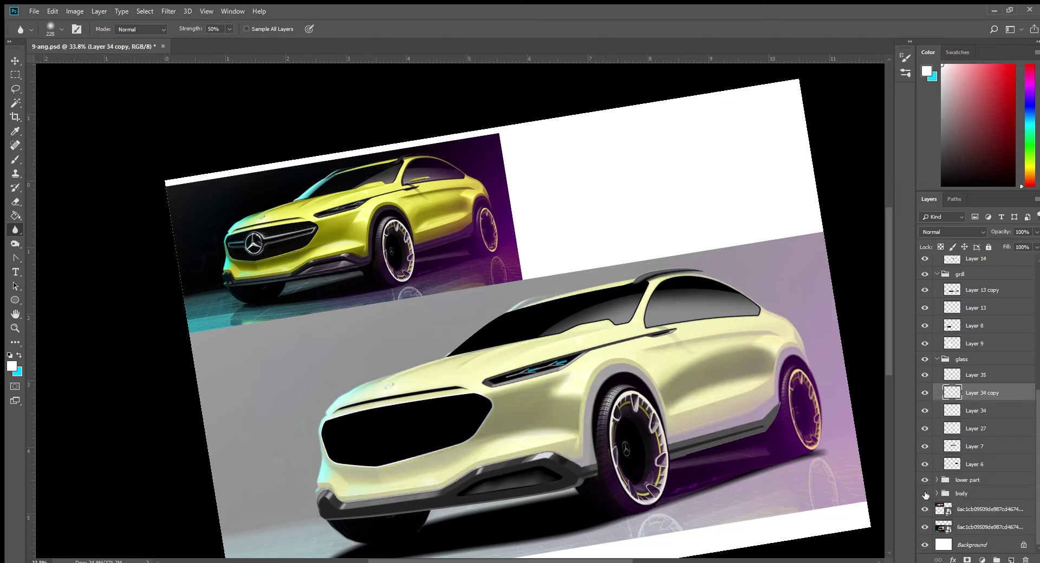
click(936, 359)
click(935, 381)
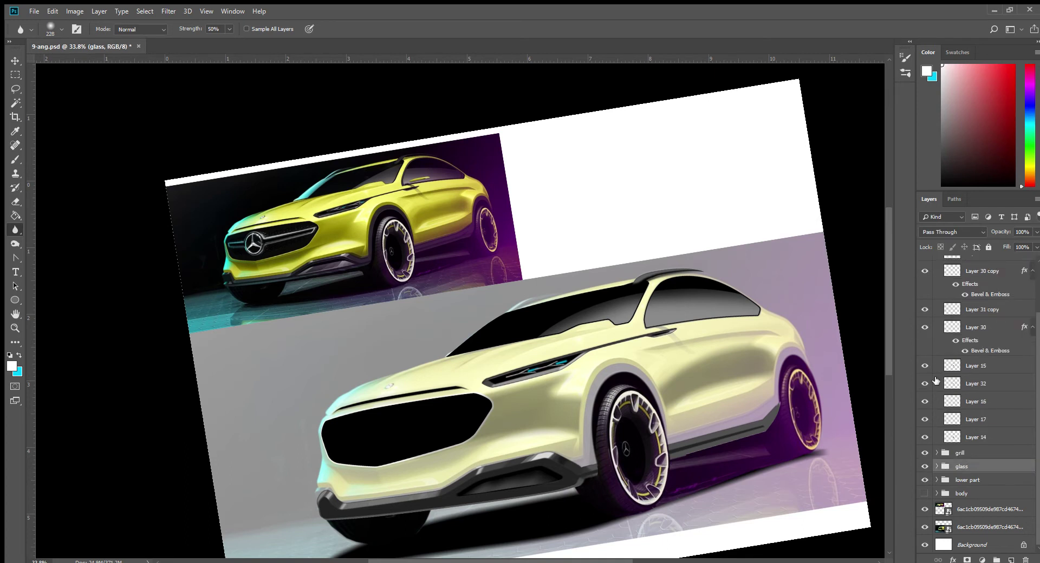
click(924, 453)
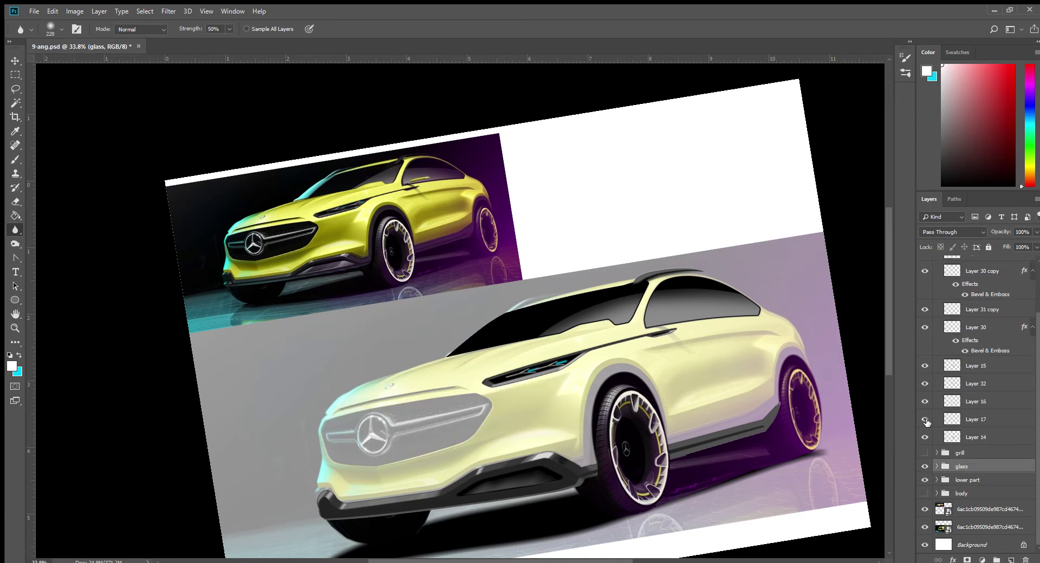
click(954, 197)
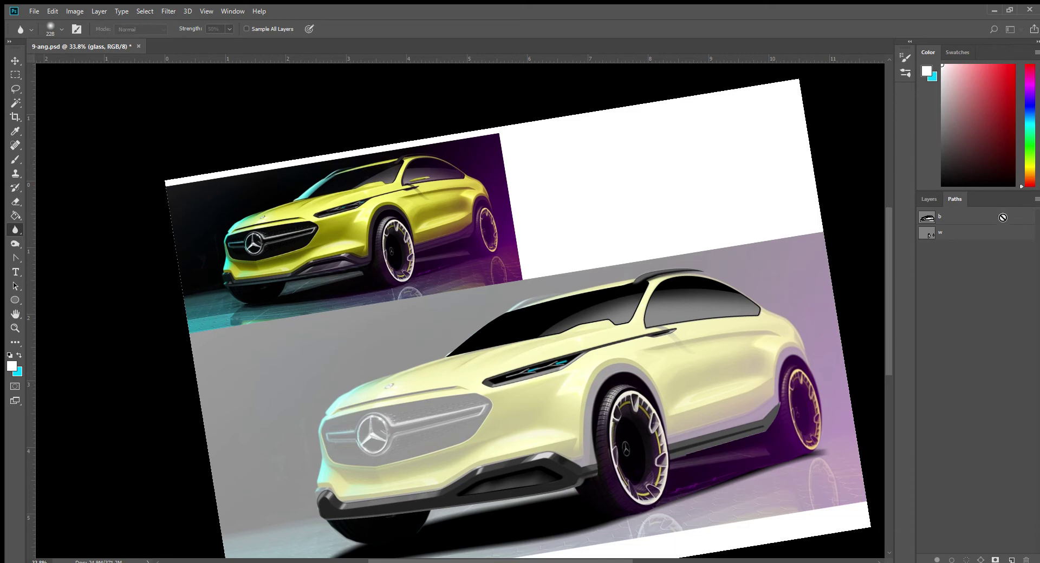
Step: Create a new path and draw an ellipse around the star emblem
key(Return)
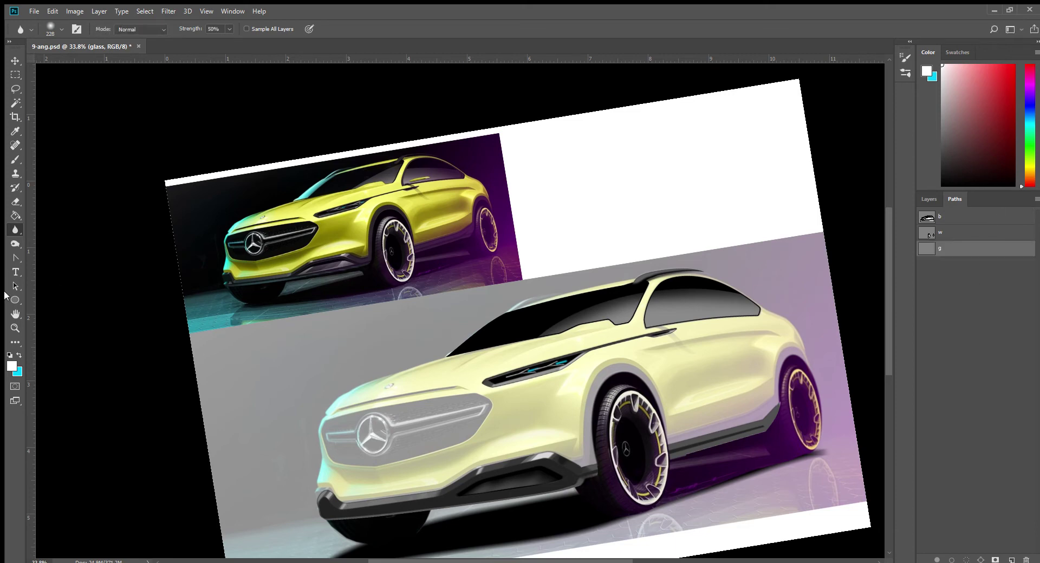
scroll(320, 385, up, 4)
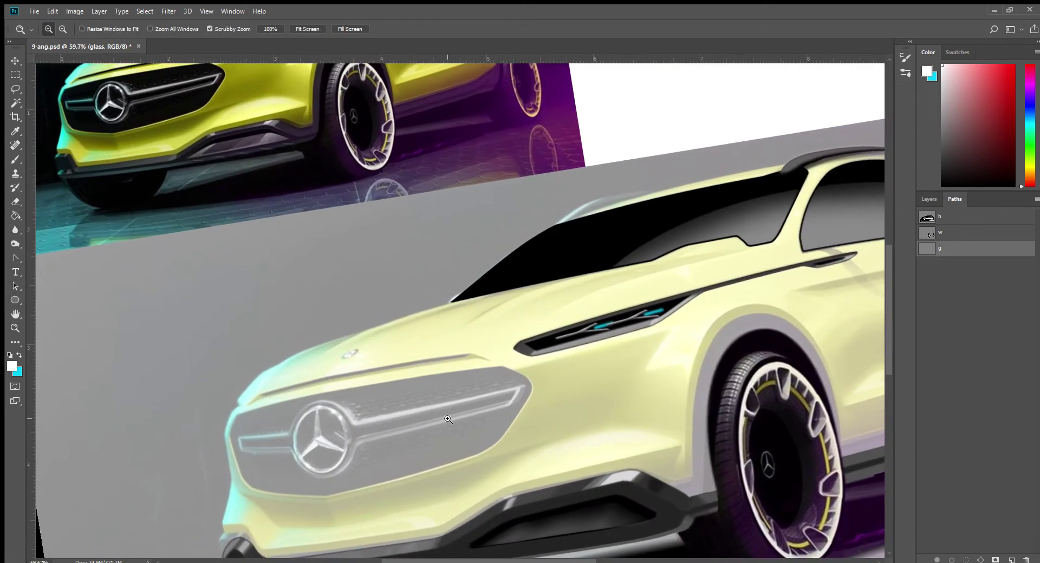
scroll(313, 352, up, 2)
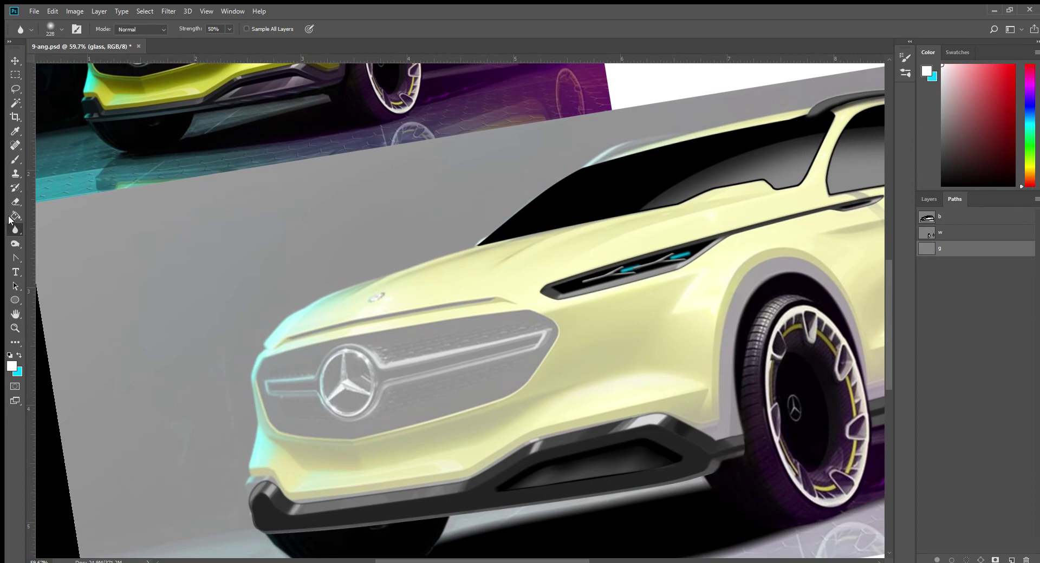
click(15, 300)
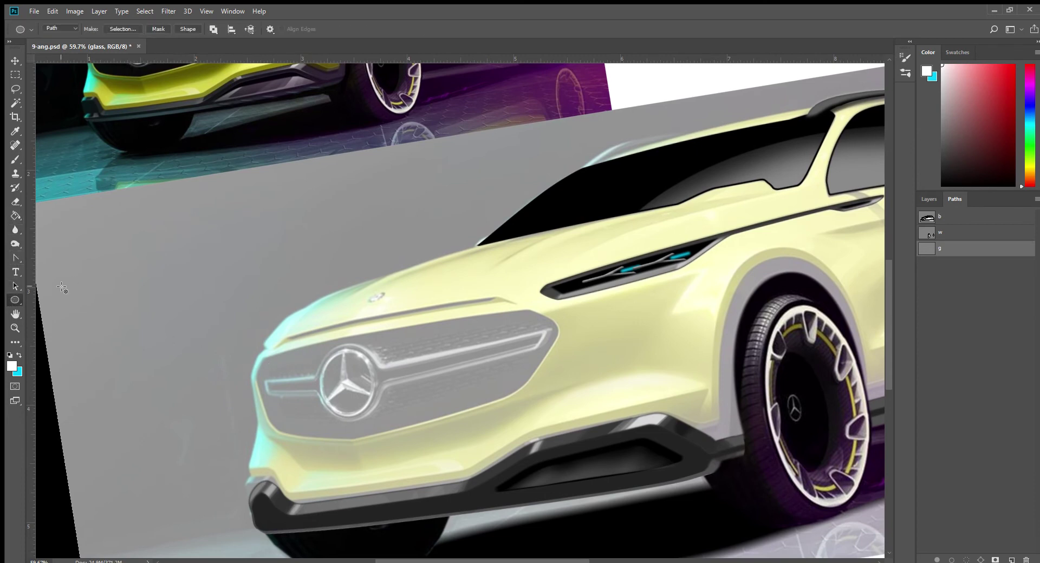
drag(323, 349, 374, 415)
Step: Rotate the ellipse path to match the emblem's tilt
click(14, 259)
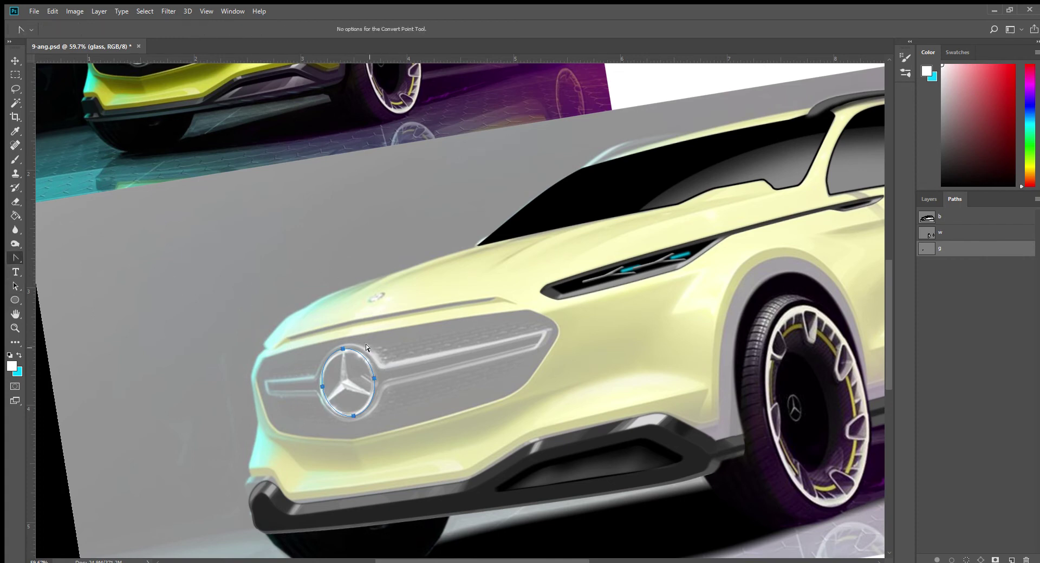
key(ctrl+t)
drag(369, 307, 375, 304)
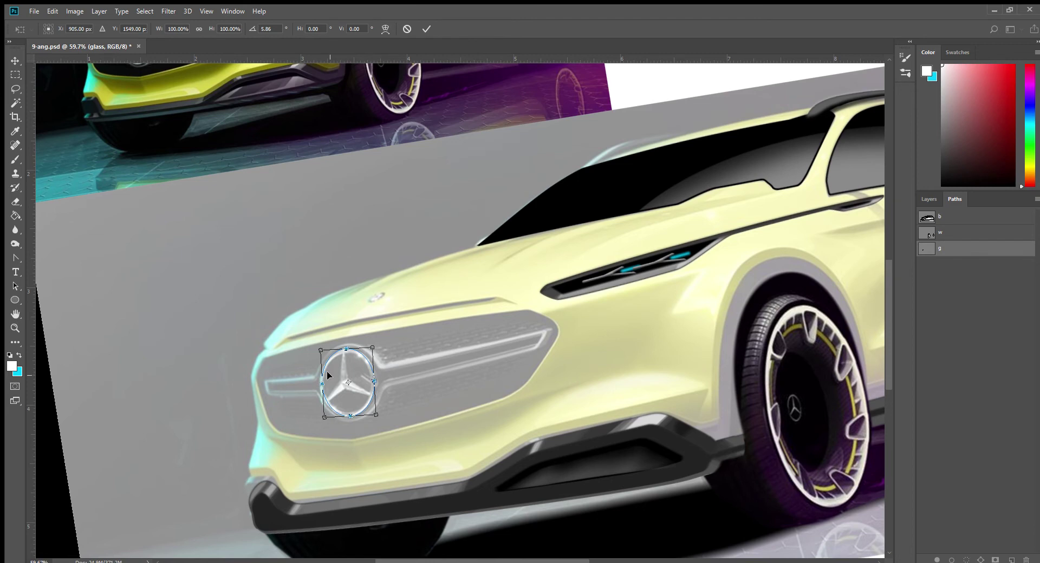
key(Return)
drag(328, 390, 317, 384)
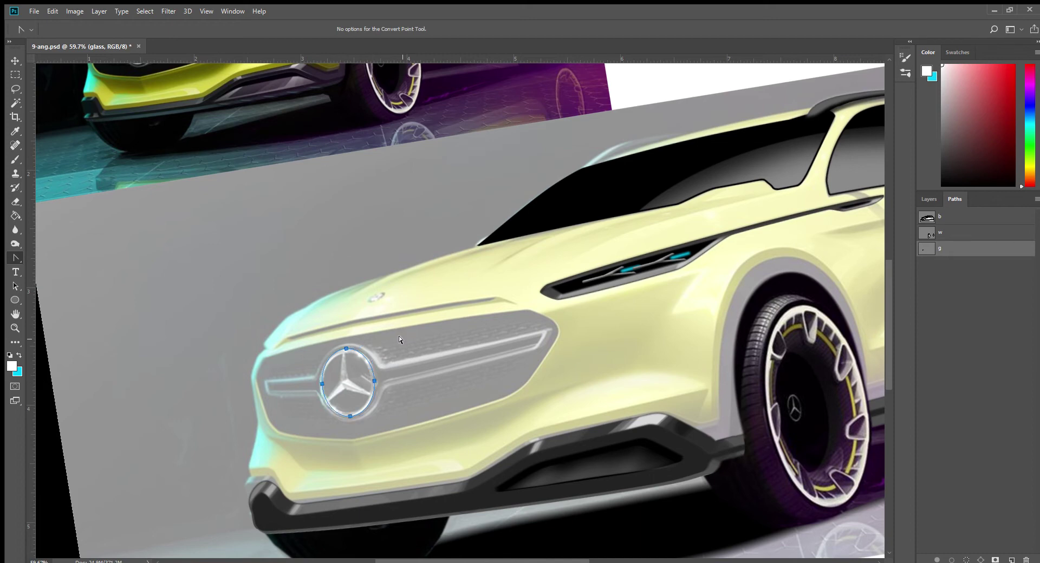
Step: Zoom in and rotate, widen and skew the ellipse to fit the emblem ring
key(z)
drag(400, 347, 419, 348)
key(ctrl+t)
drag(374, 307, 368, 304)
drag(282, 403, 279, 404)
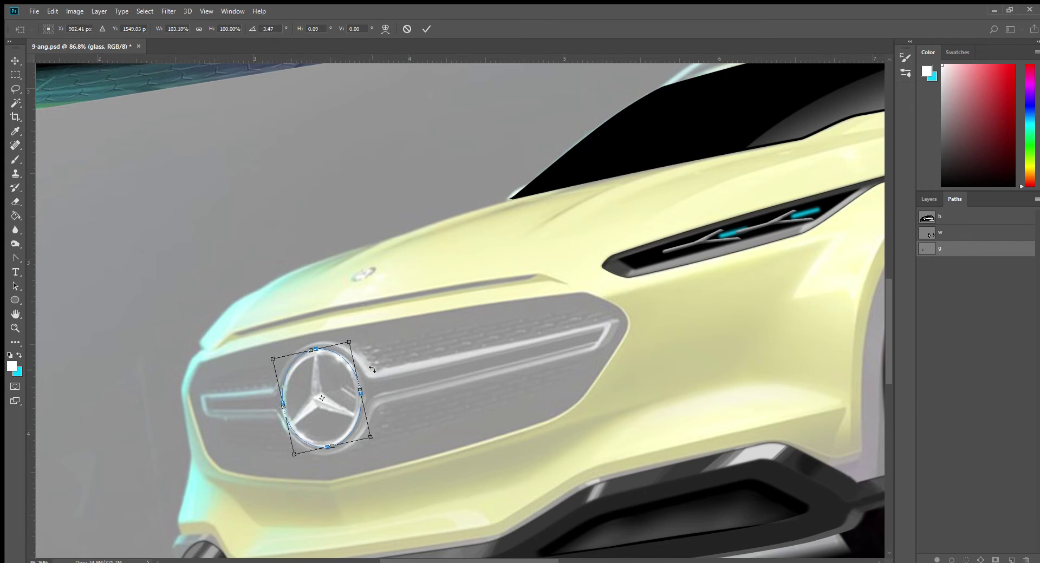
drag(356, 386, 358, 385)
key(Return)
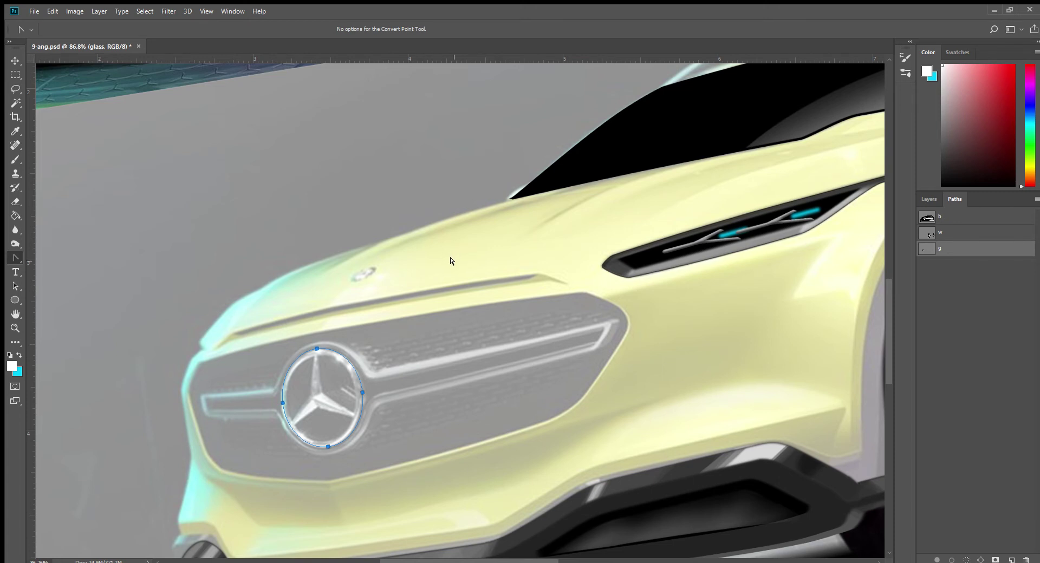
Step: Enlarge and widen the path to match the ring's outer edge
key(ctrl+t)
drag(355, 342, 360, 337)
drag(367, 390, 373, 389)
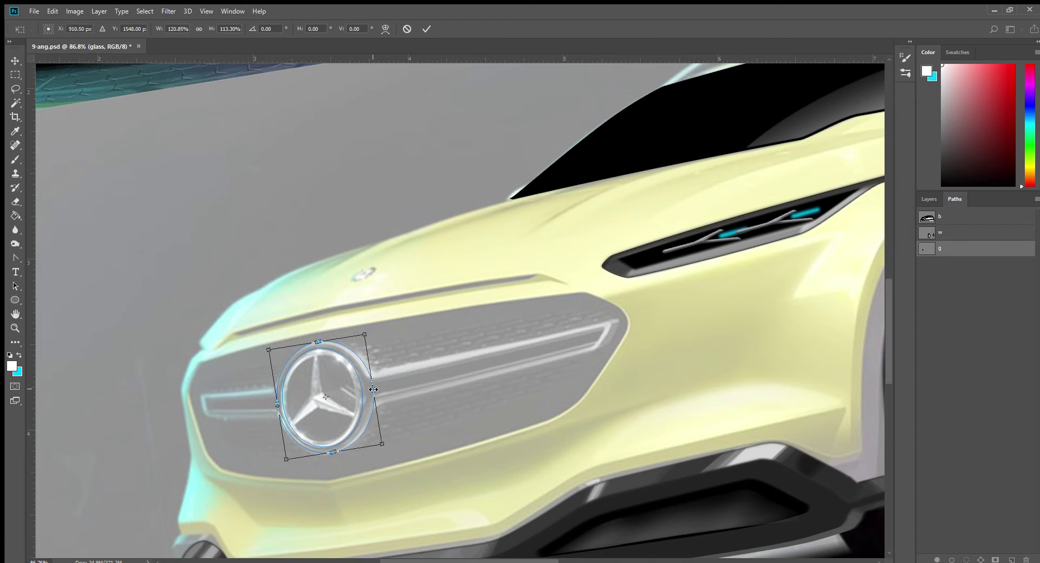
key(Return)
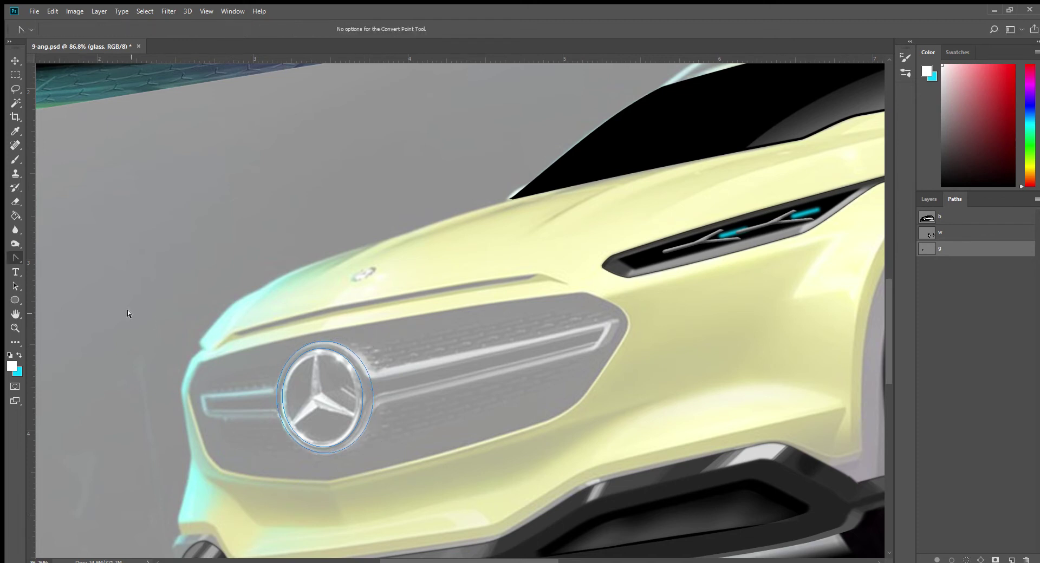
Step: Add anchors on the ring's left and right sides and reshape the left anchor's curve
key(plus)
click(282, 423)
click(370, 416)
click(14, 259)
drag(273, 401, 276, 407)
click(373, 390)
Step: Trace the right chrome grille bar's outline from the ring and back
key(p)
click(361, 362)
click(374, 372)
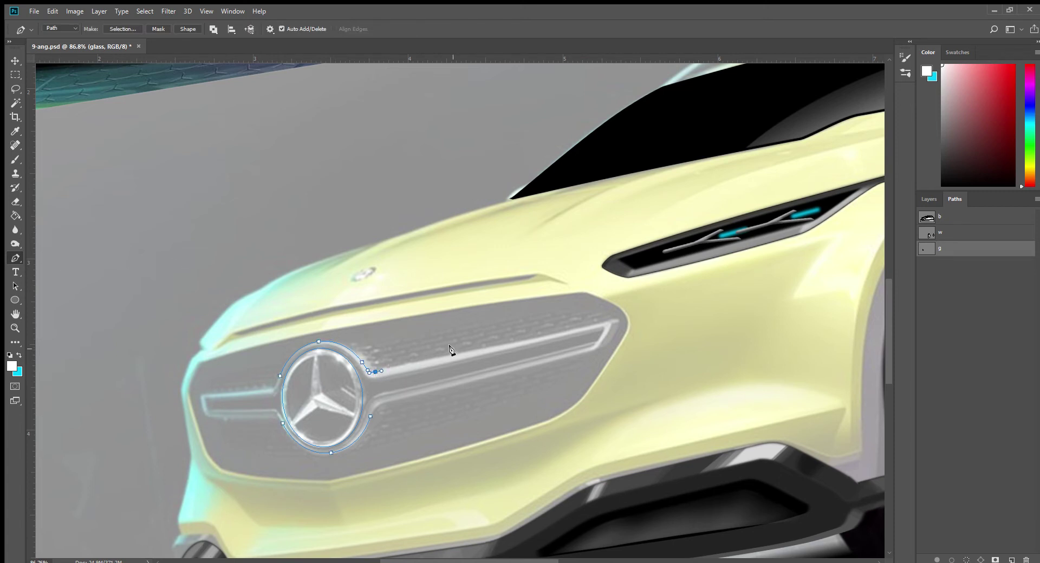
click(609, 321)
click(610, 327)
click(599, 346)
click(593, 351)
click(384, 402)
click(370, 416)
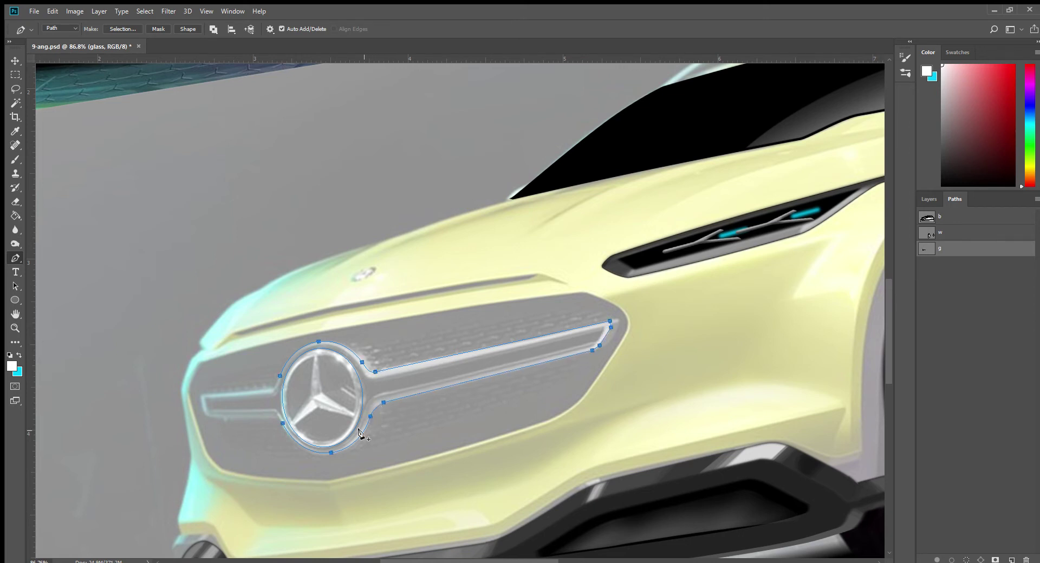
Step: Trace the left grille bar's outline and close it at the ring
click(276, 411)
click(209, 413)
click(205, 398)
click(272, 395)
click(277, 387)
Step: Smooth the right grille bar's top-right corner into a curve
key(shift+p)
scroll(327, 378, up, 2)
scroll(327, 377, up, 3)
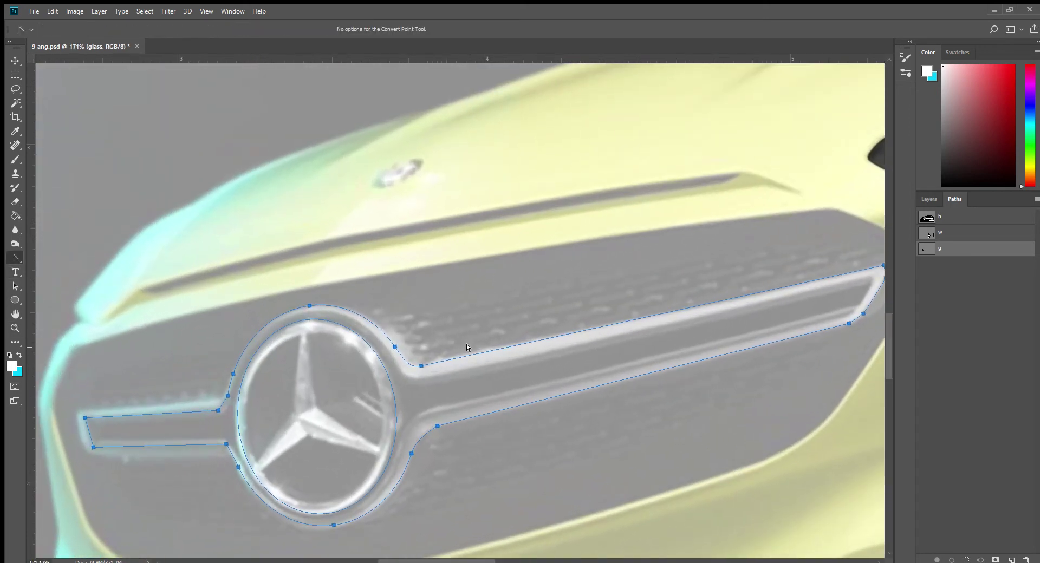
scroll(779, 274, right, 5)
scroll(666, 299, up, 1)
drag(676, 302, 682, 301)
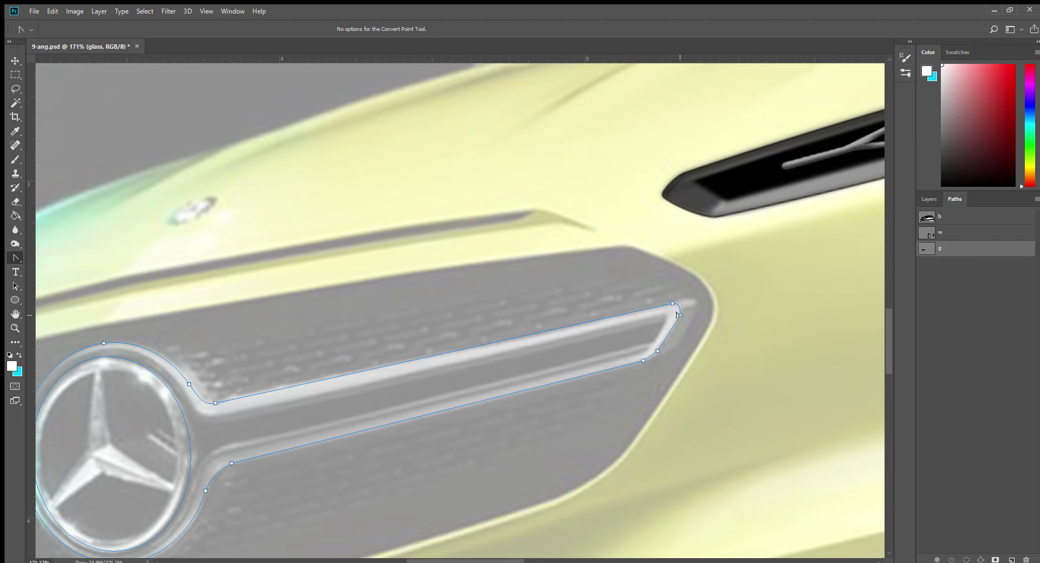
click(643, 360)
Step: Round the left bar's corners and load the grille path as a selection
mouse_move(248, 466)
mouse_down()
mouse_move(477, 371)
mouse_move(446, 370)
mouse_move(510, 386)
mouse_up()
click(485, 330)
click(299, 383)
drag(298, 381, 292, 380)
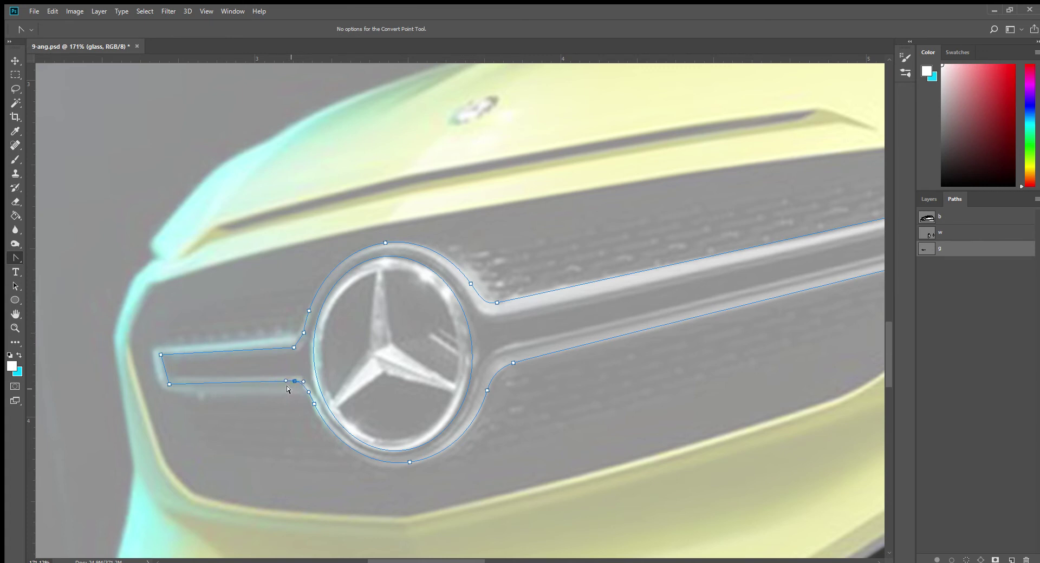
mouse_move(167, 384)
mouse_down()
mouse_move(158, 384)
mouse_move(155, 353)
mouse_up()
drag(155, 355, 157, 357)
click(966, 559)
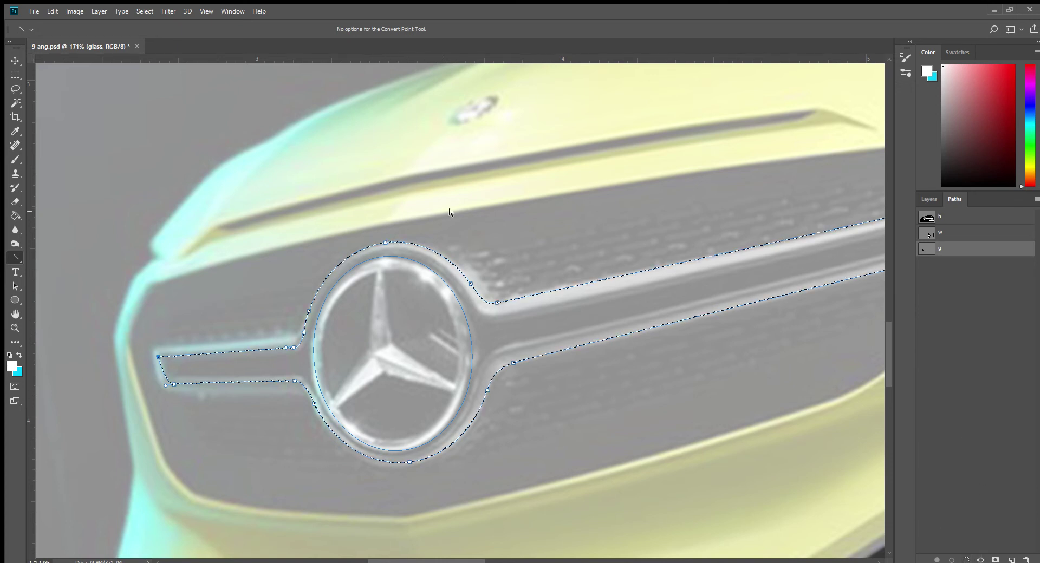
Step: Return to the Layers panel and drop the grille selection
click(957, 286)
click(929, 199)
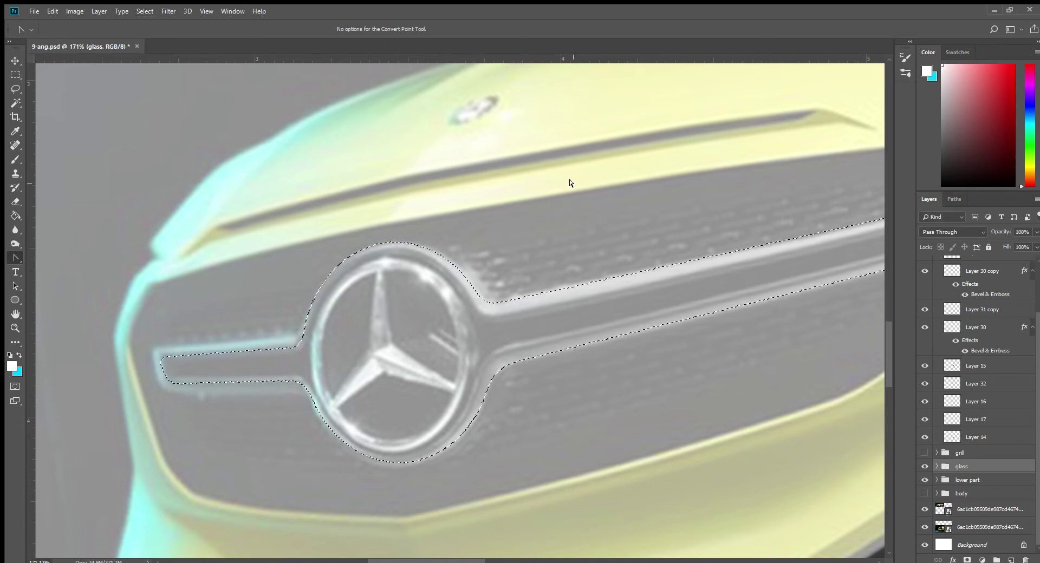
scroll(575, 382, down, 5)
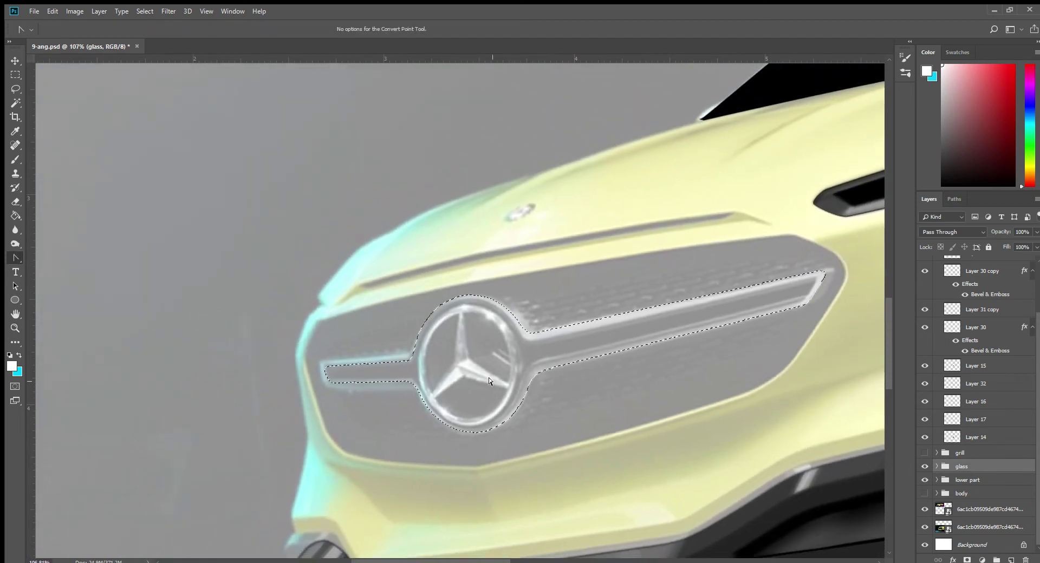
key(ctrl+d)
Step: Move path g's top-left anchor on the left bar to fit its tip, then load it as a selection
click(954, 199)
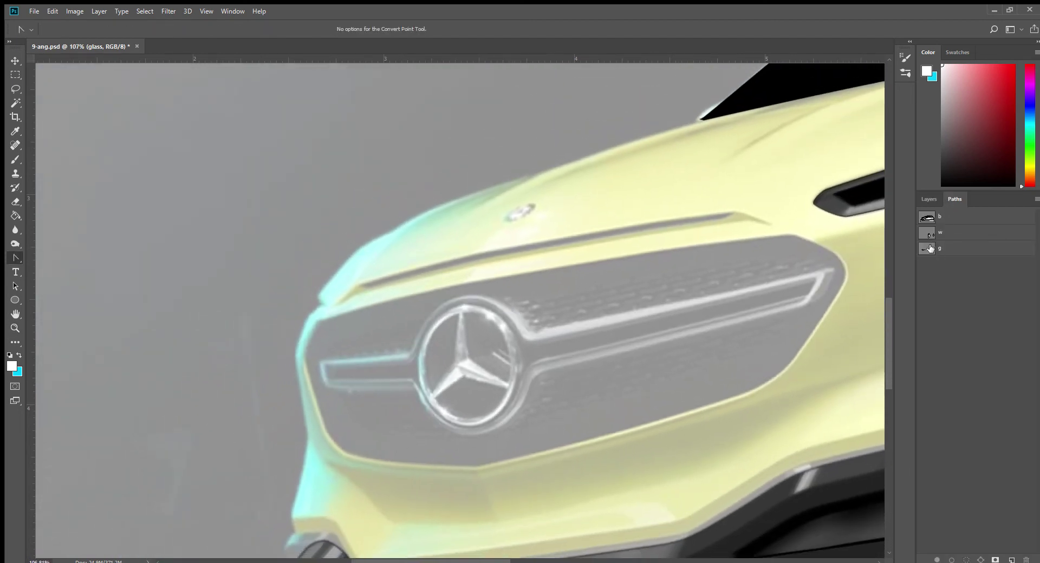
click(929, 248)
mouse_move(311, 358)
mouse_down()
mouse_move(414, 360)
mouse_move(402, 356)
mouse_up()
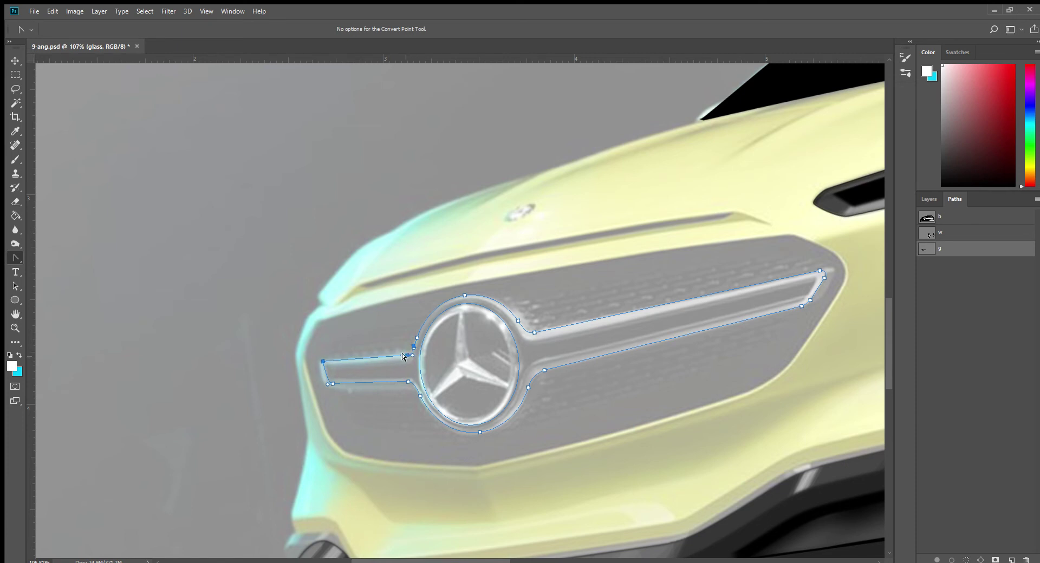
drag(322, 361, 324, 383)
click(351, 359)
click(967, 560)
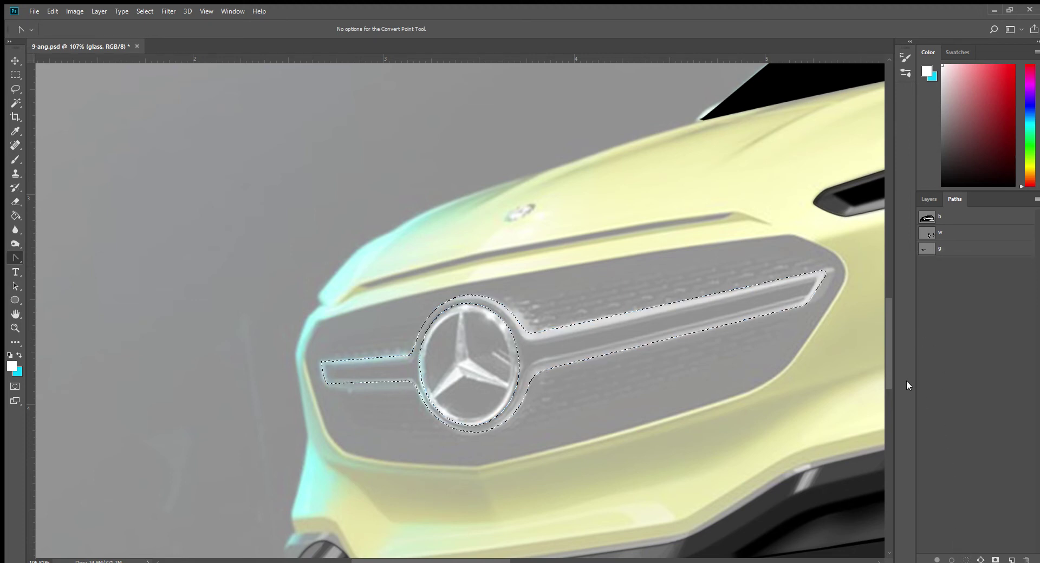
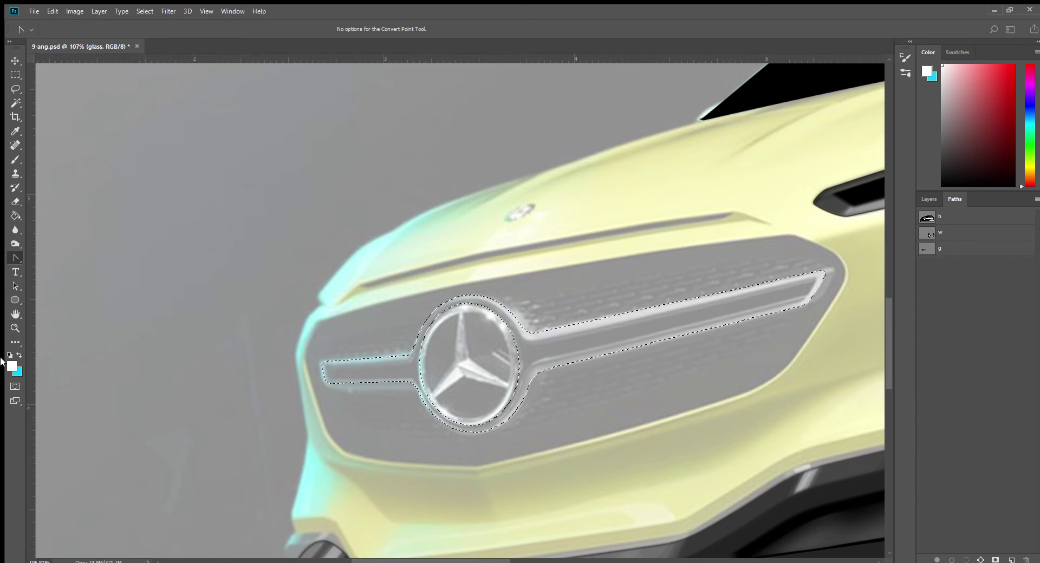
Step: Fill the grille bar and emblem ring selection with white on a new layer
key(ctrl+shift+alt+n)
click(15, 216)
click(648, 324)
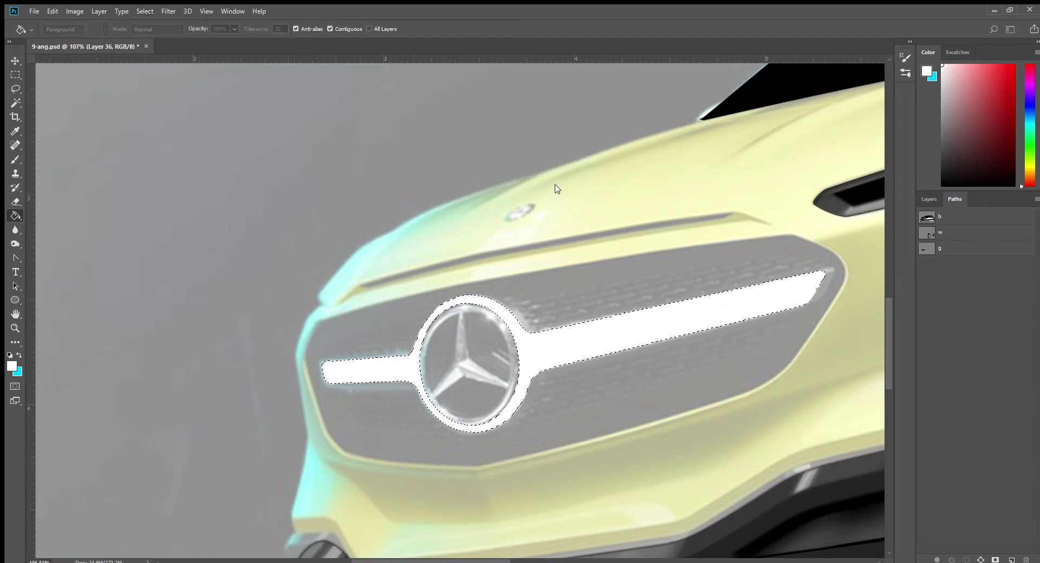
key(Return)
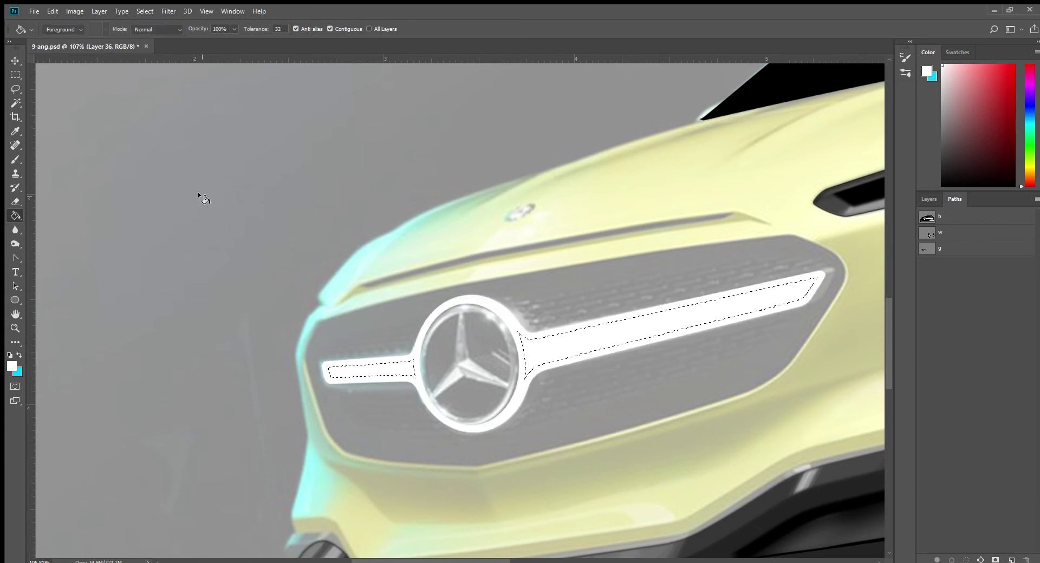
key(ctrl+z)
click(15, 87)
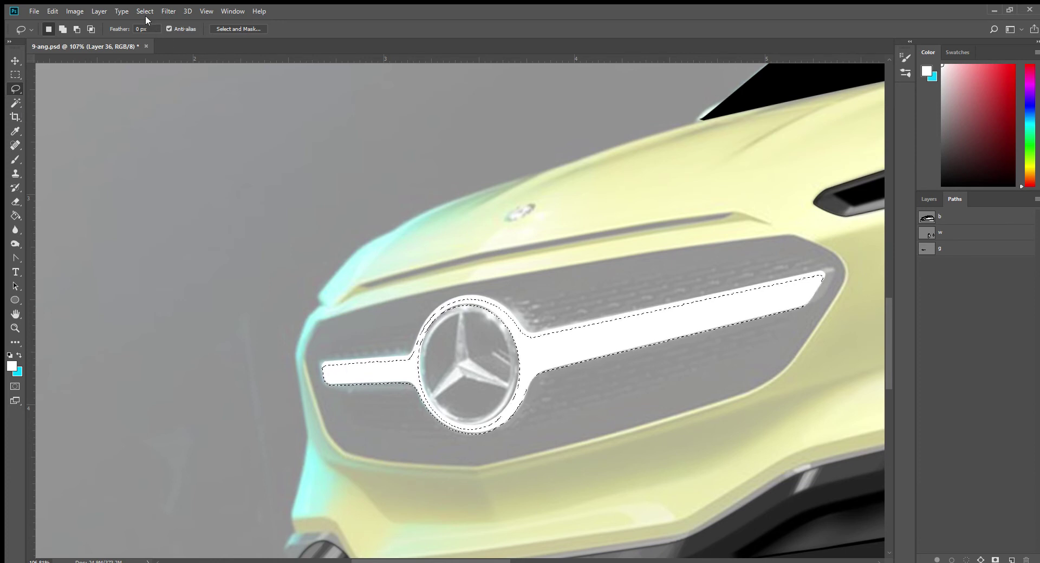
Step: Narrow and shorten the white fill slightly, nudge it right and up, and check its visibility
key(ctrl+t)
drag(828, 286, 821, 288)
drag(584, 417, 582, 415)
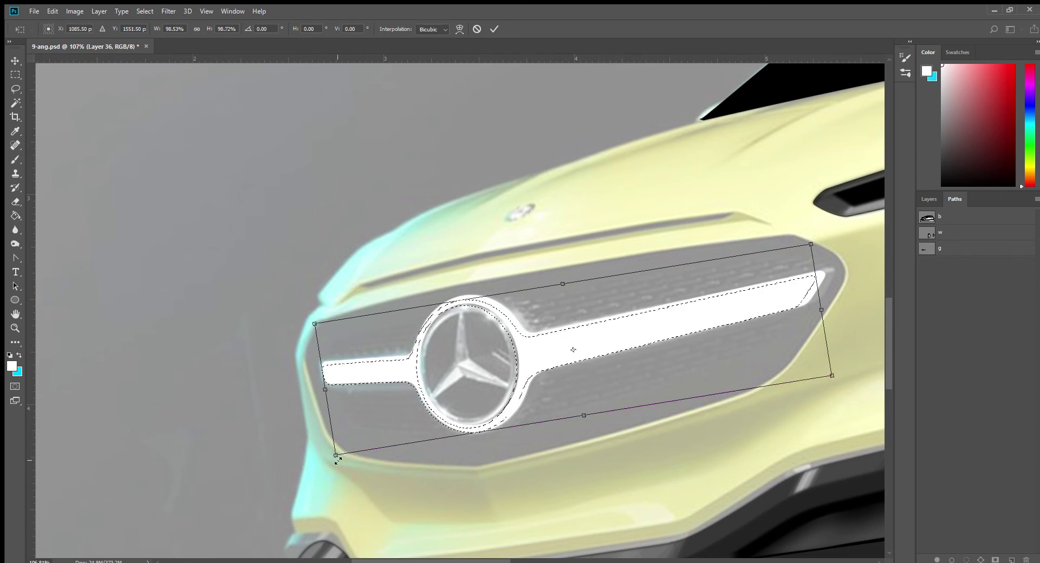
key(Right)
key(Right)
key(Right)
key(Up)
key(Up)
key(Return)
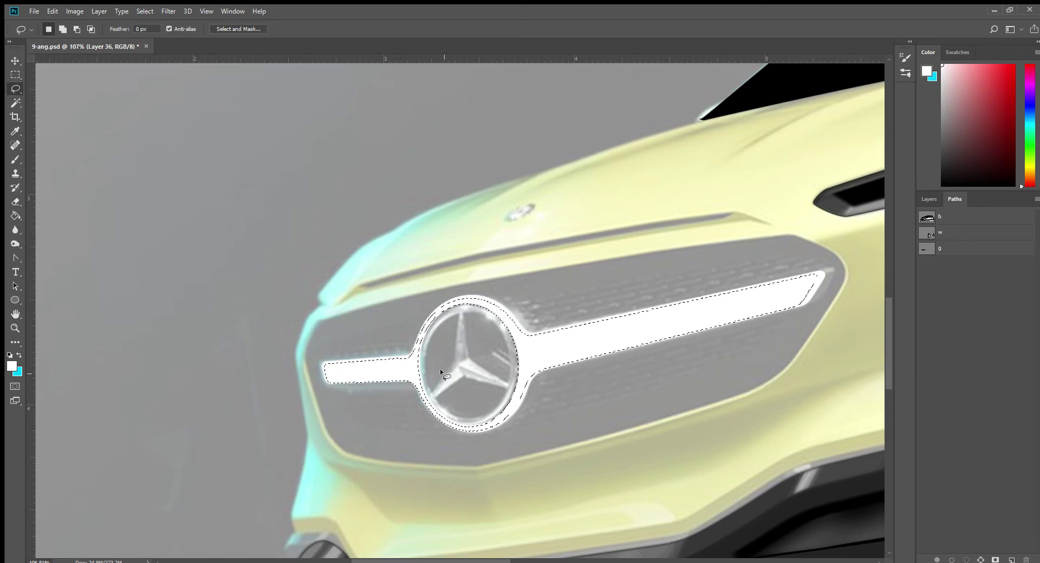
click(929, 200)
click(924, 469)
click(924, 469)
click(924, 469)
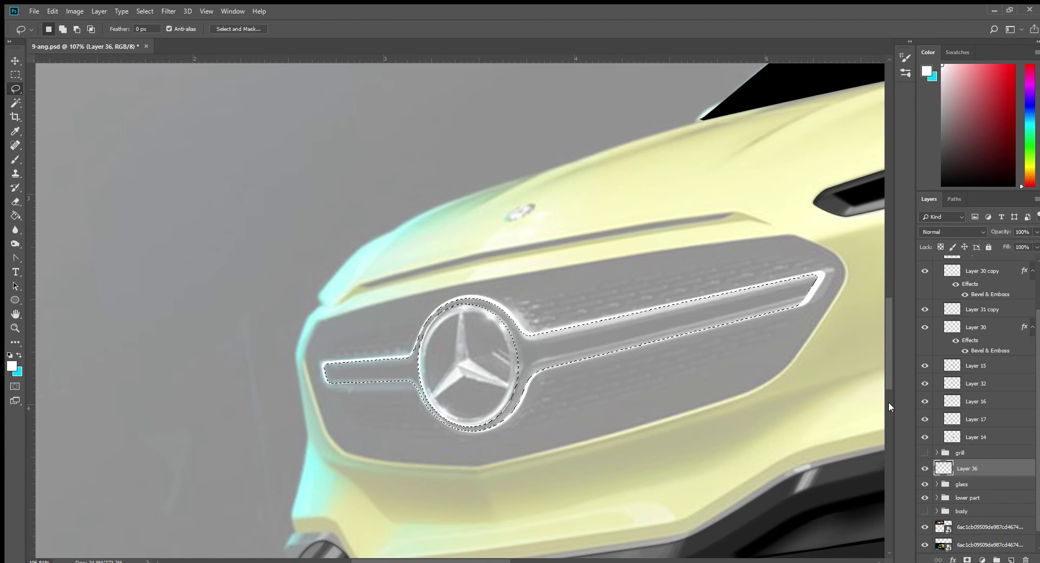
Step: Fill the grille selection black on a new layer and delete its interior, leaving a thin outline
key(ctrl+shift+alt+n)
key(i)
click(802, 81)
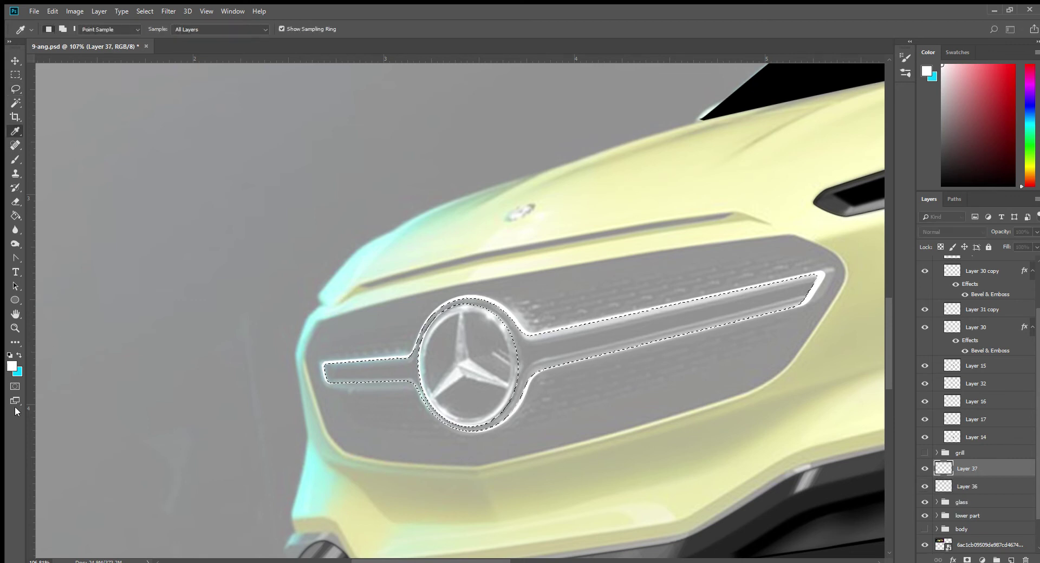
key(g)
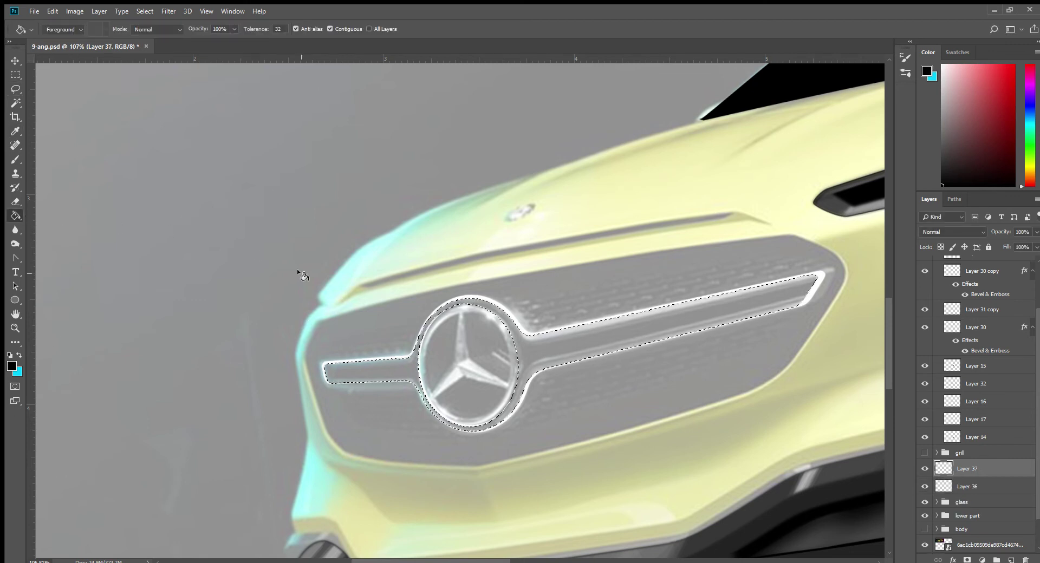
click(390, 373)
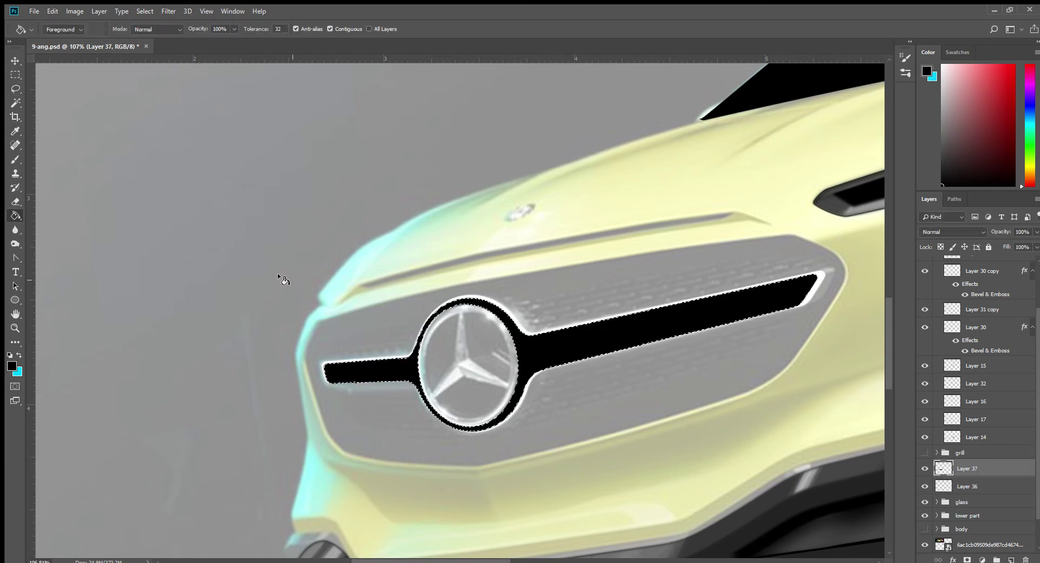
click(16, 90)
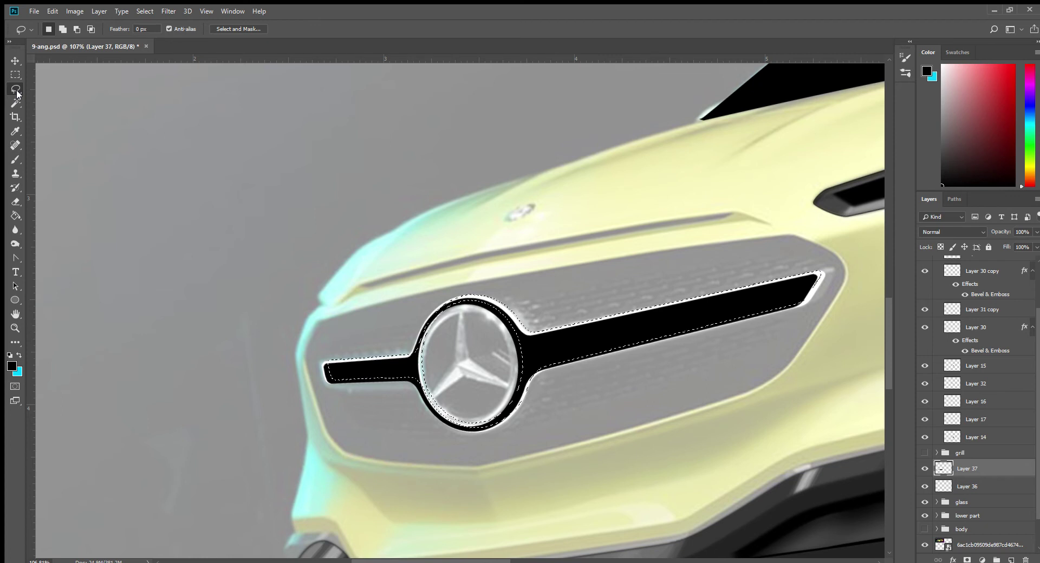
key(Delete)
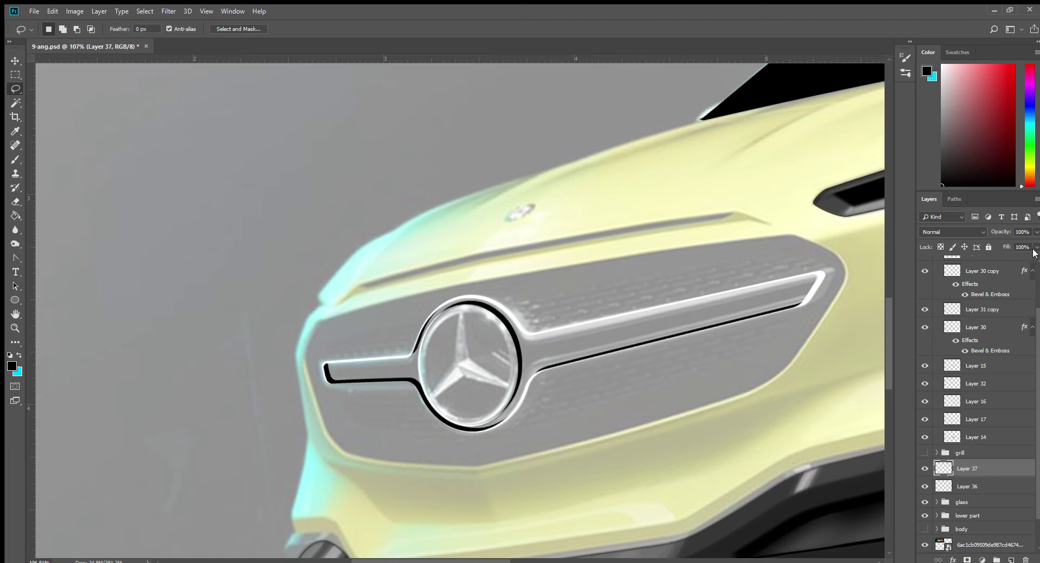
Step: Lower the outline layer's opacity to 58% and move Layers 36 and 37 into the grill group
key(7)
key(2)
text(58)
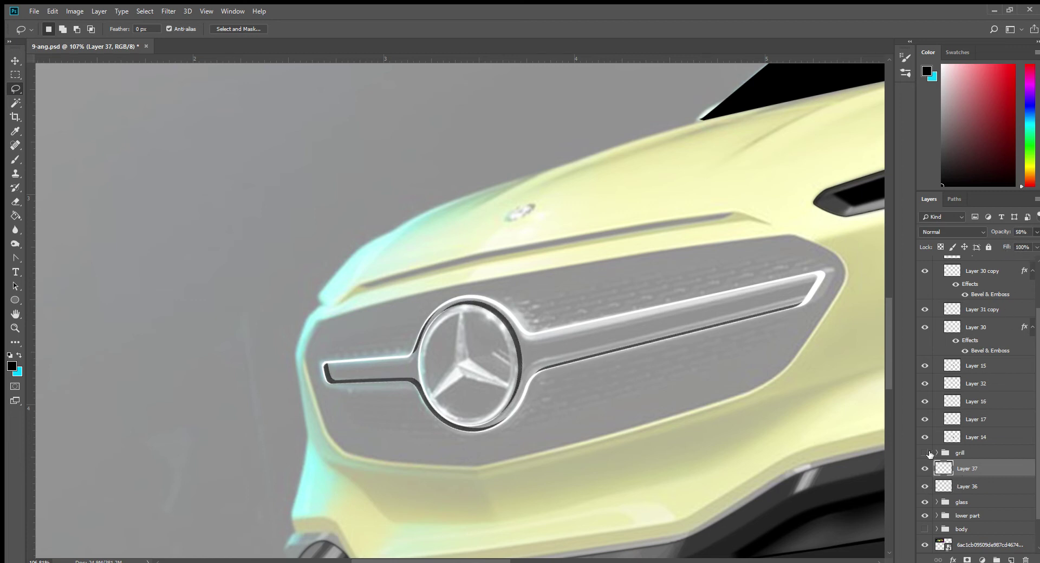
shift+click(968, 487)
drag(969, 486, 970, 456)
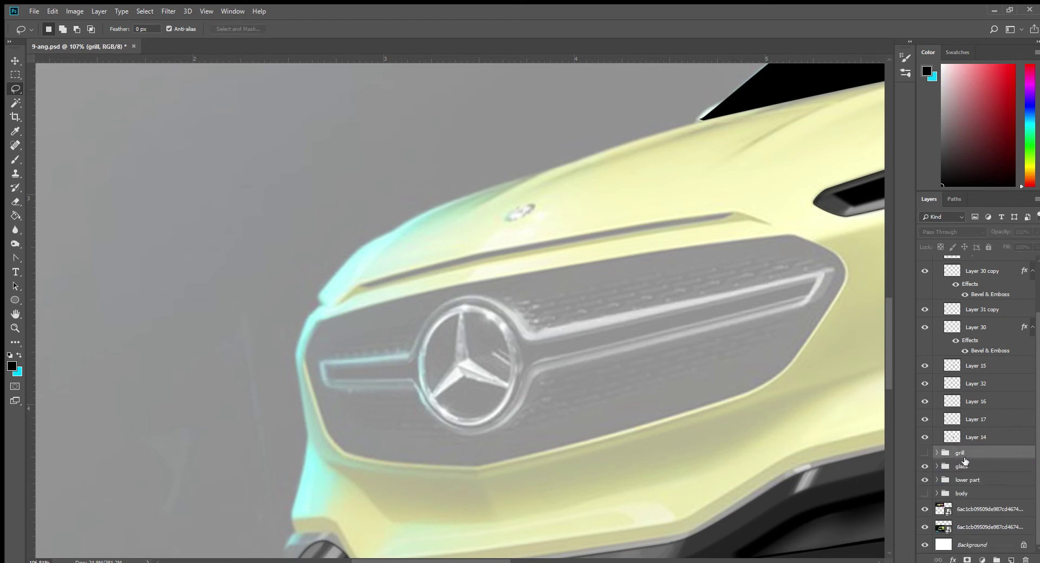
Step: Undo the group move and toggle the grill group's visibility to compare it over the car
key(ctrl+z)
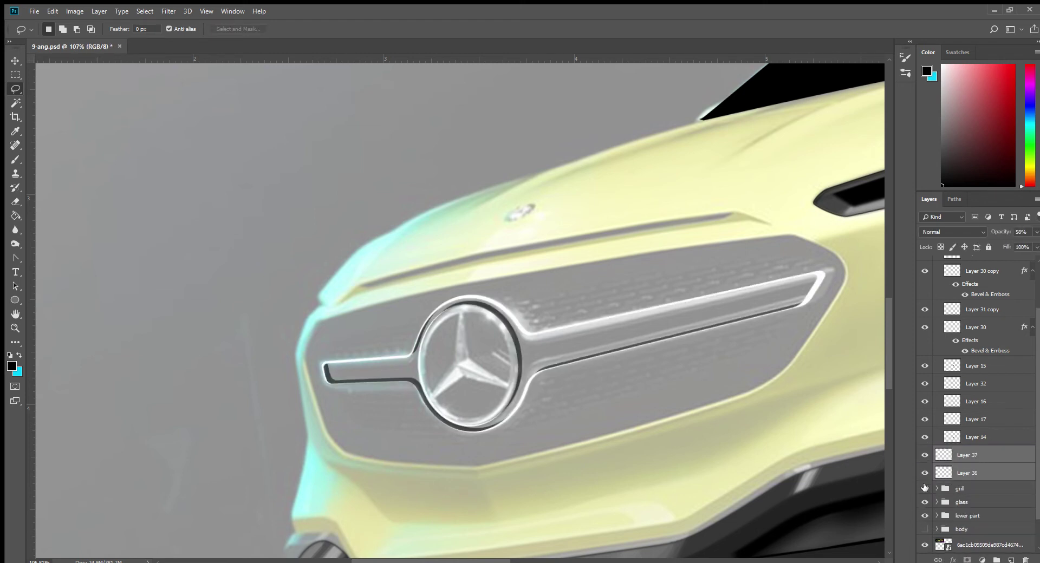
click(924, 488)
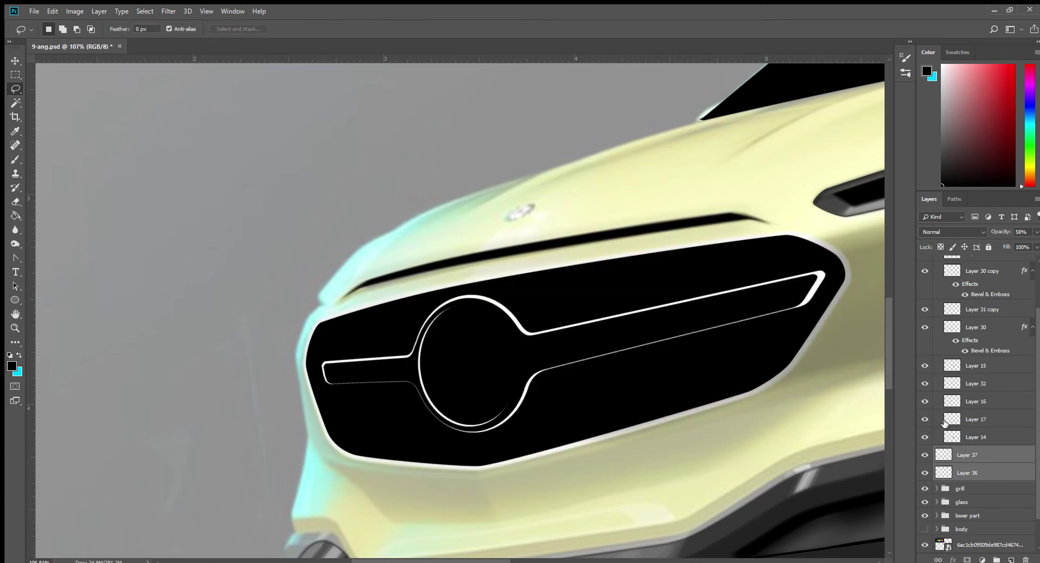
click(924, 489)
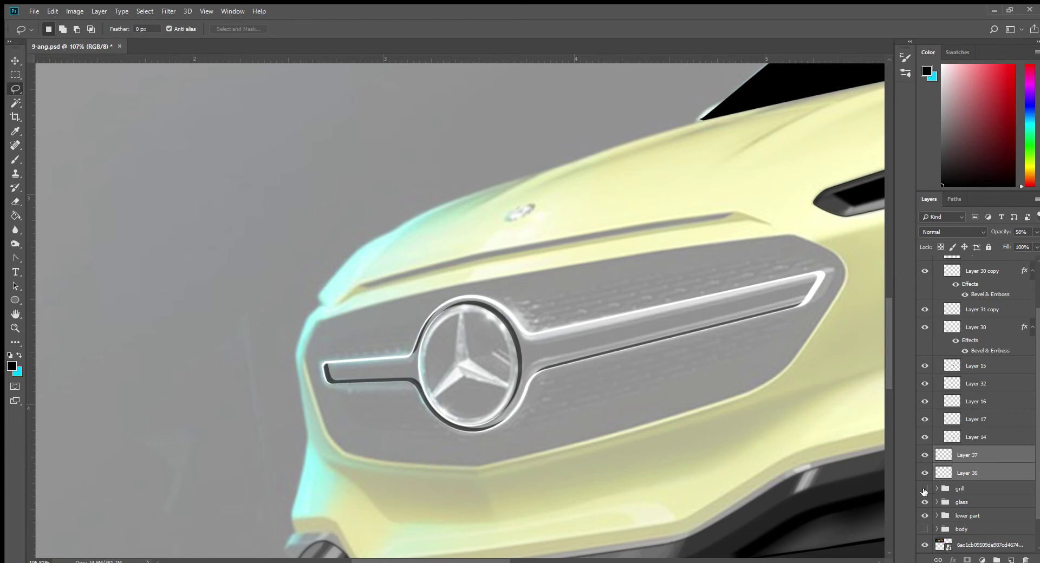
click(924, 489)
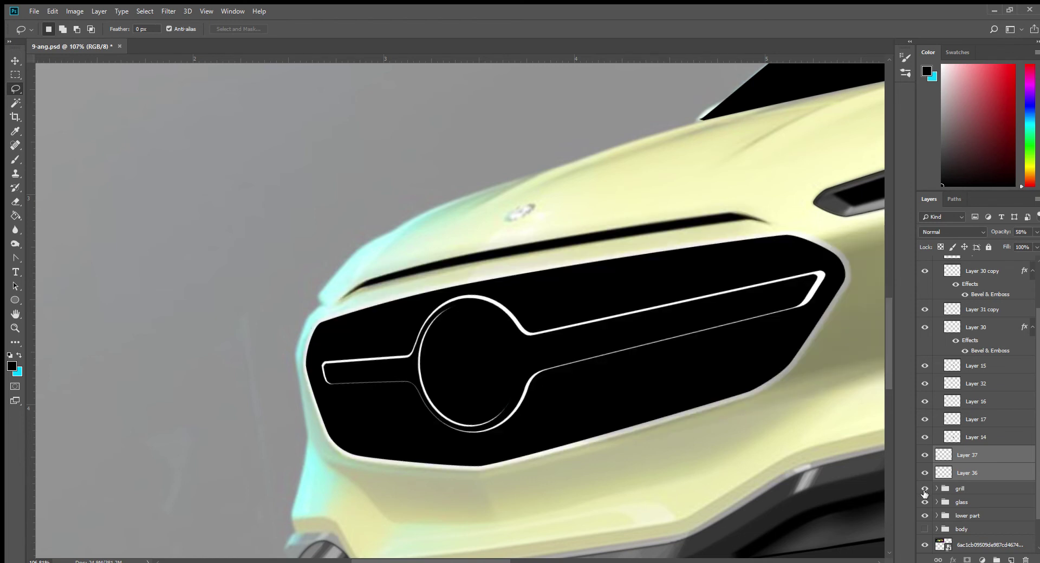
click(943, 460)
Step: Load Layer 37's outline as a selection and fill it with grey sampled from the background
key(space)
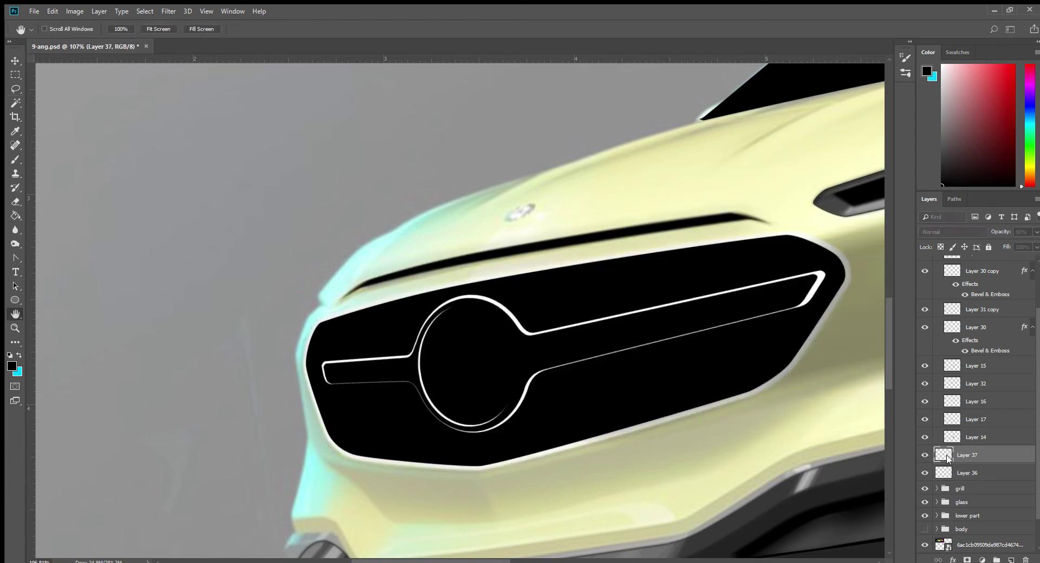
ctrl+click(943, 455)
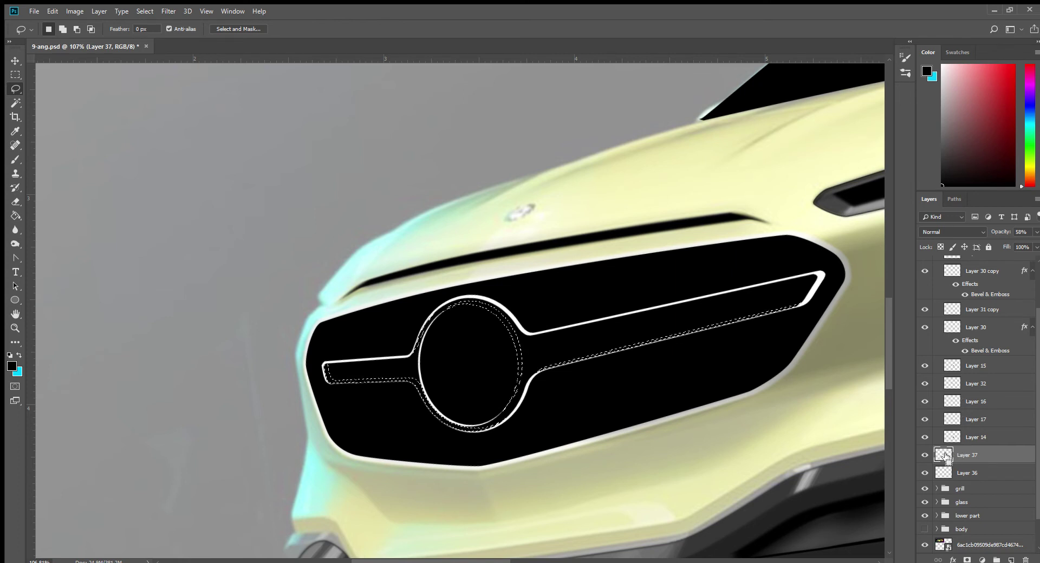
key(i)
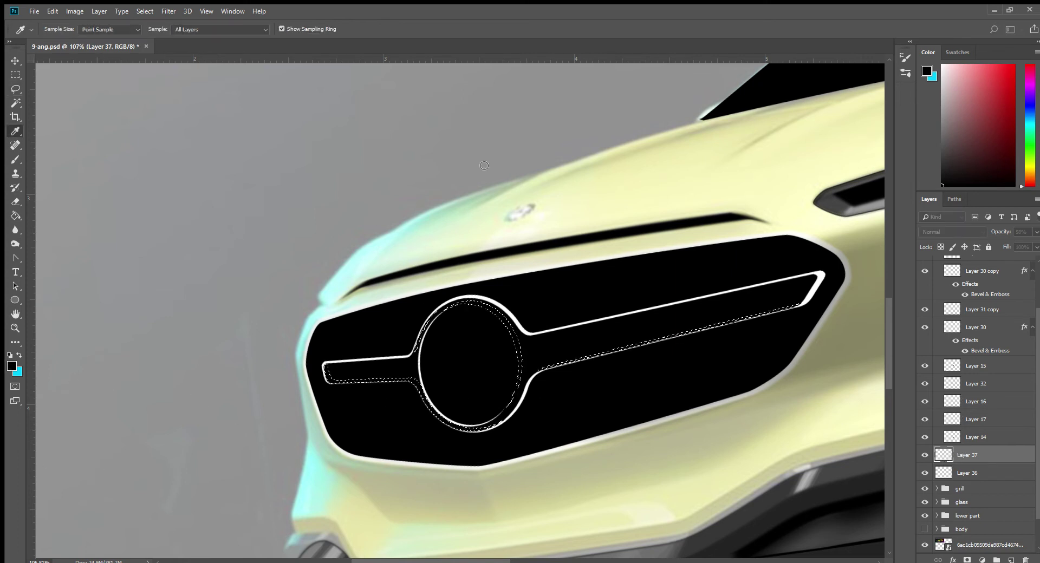
click(620, 129)
key(g)
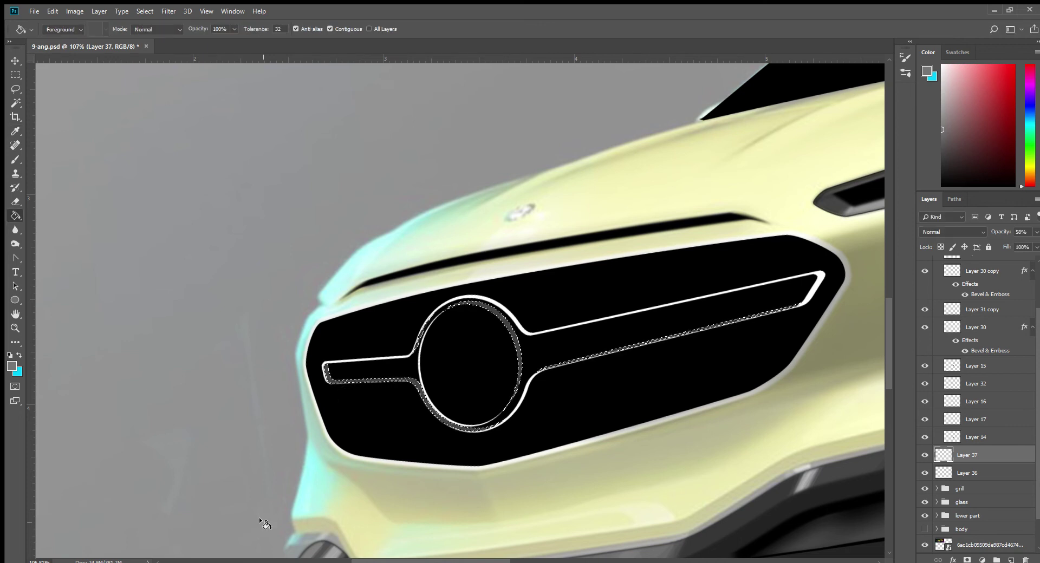
key(z)
drag(556, 394, 528, 402)
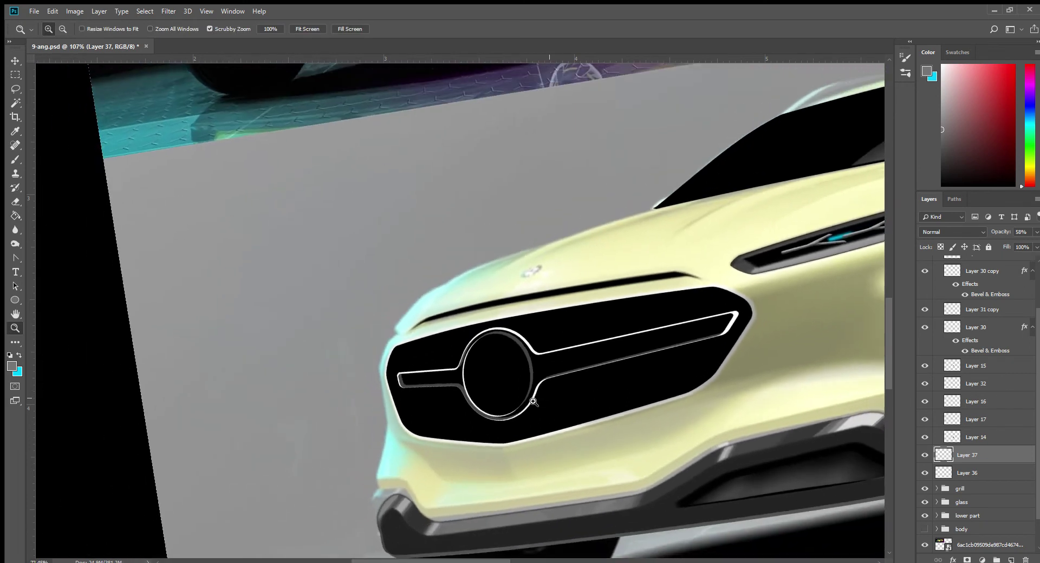
Step: Compare Layer 37 by hiding and showing it, then add new Layer 38
key(v)
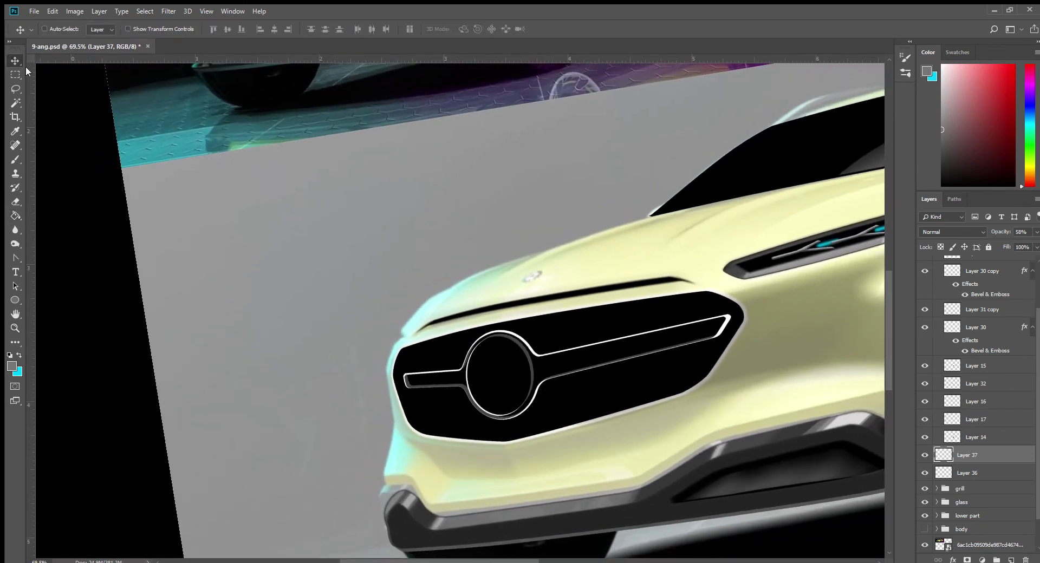
key(ctrl)
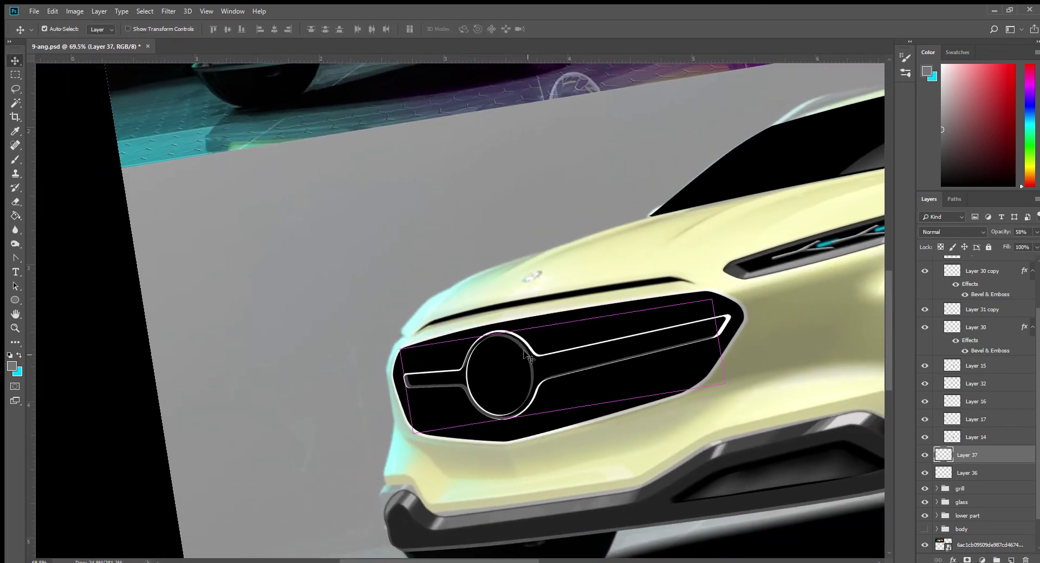
click(925, 455)
click(925, 456)
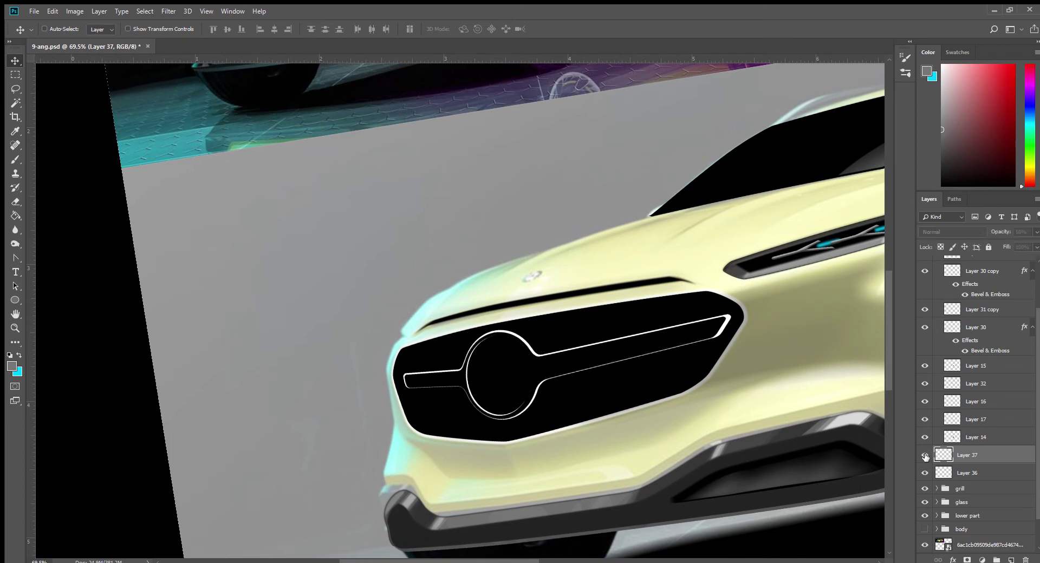
key(ctrl+shift+alt+n)
Step: Load saved path g as the emblem circle selection and sample near-white from the grille ring
click(952, 199)
click(927, 216)
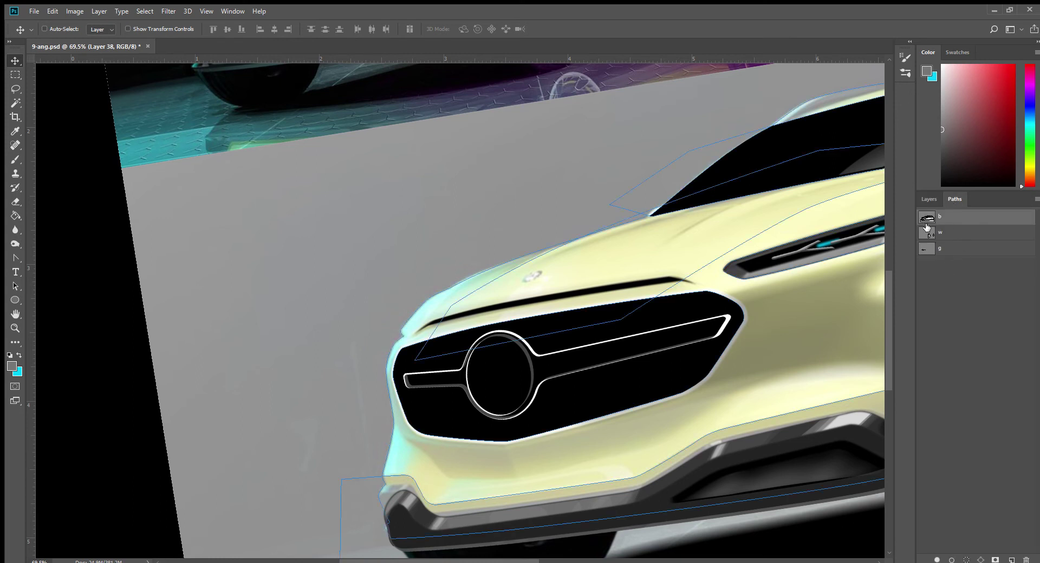
click(927, 249)
click(16, 258)
click(965, 560)
click(960, 507)
key(i)
click(494, 415)
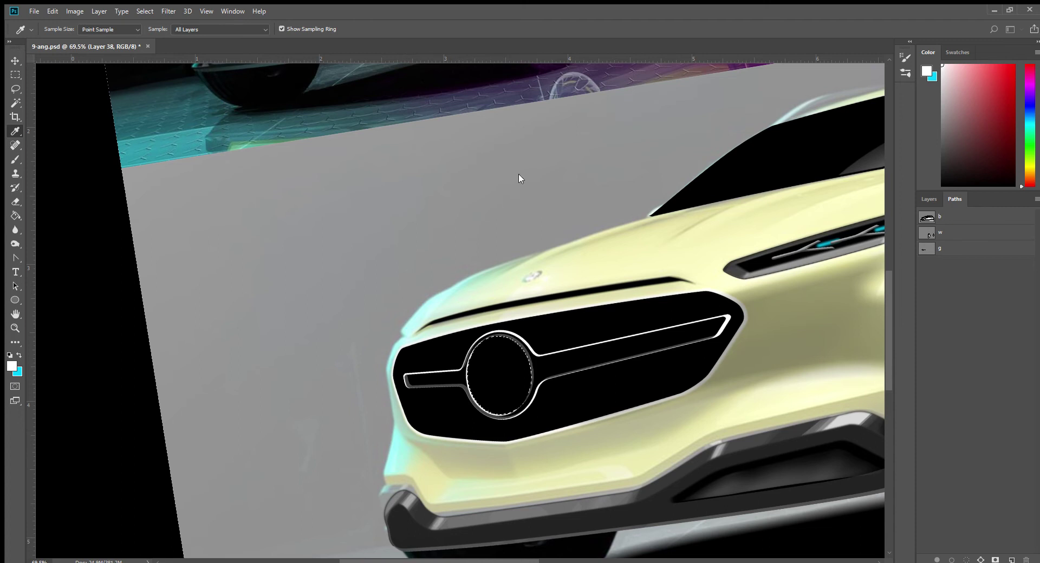
Step: Widen the emblem ring to about 105% and shift it slightly left
key(p)
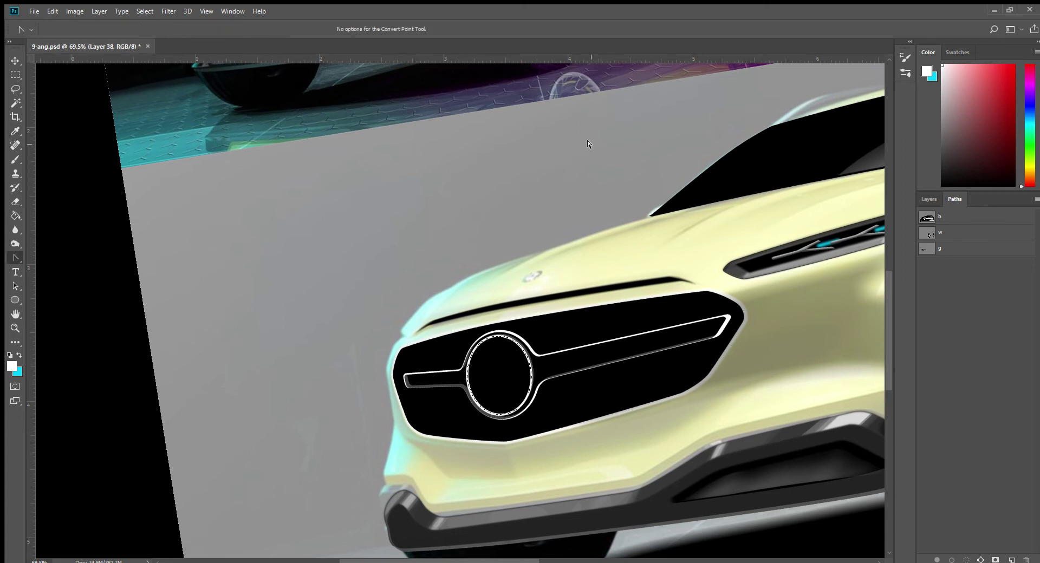
click(16, 62)
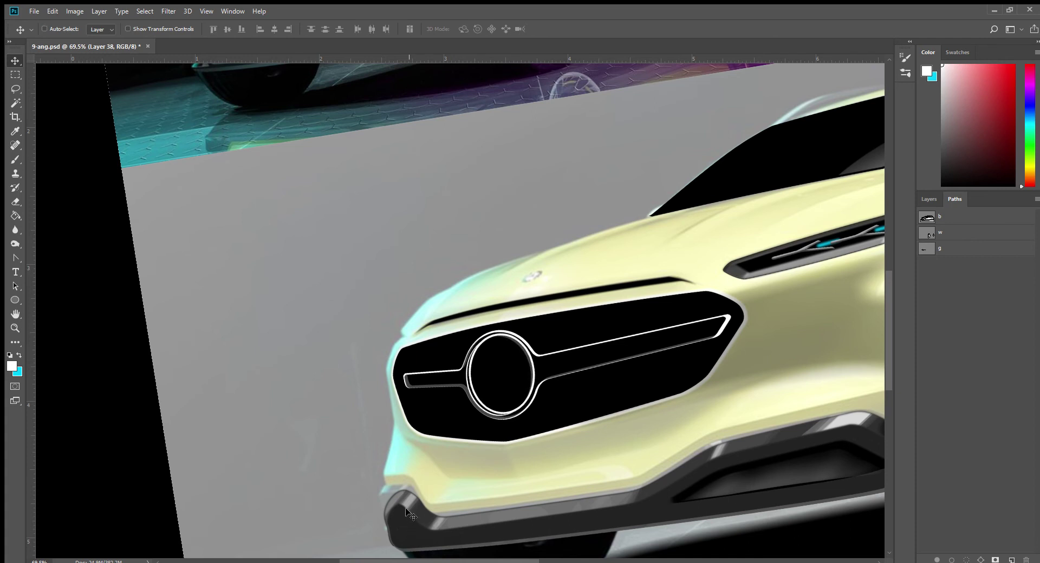
key(ctrl+t)
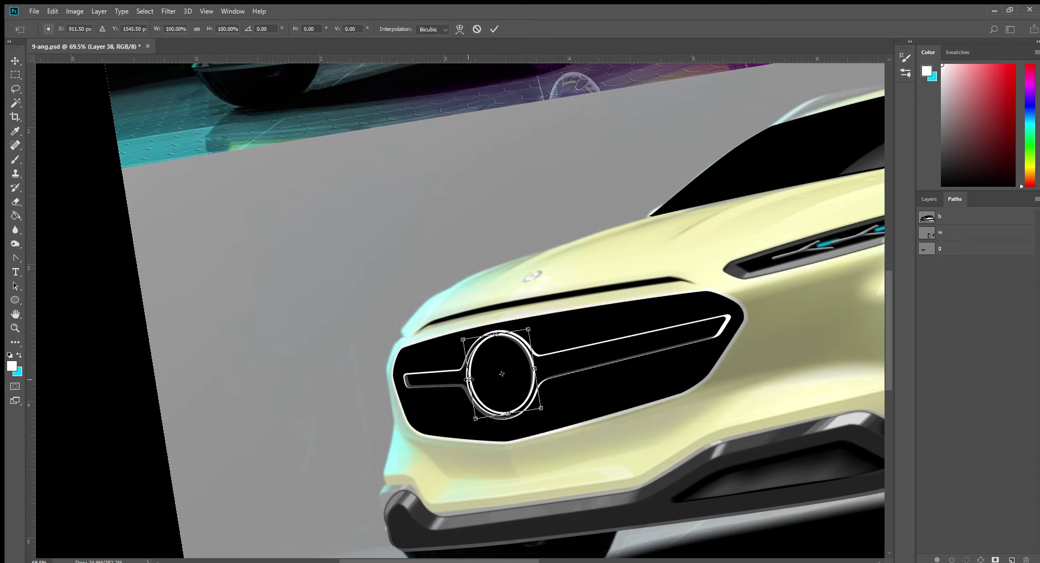
drag(468, 379, 466, 379)
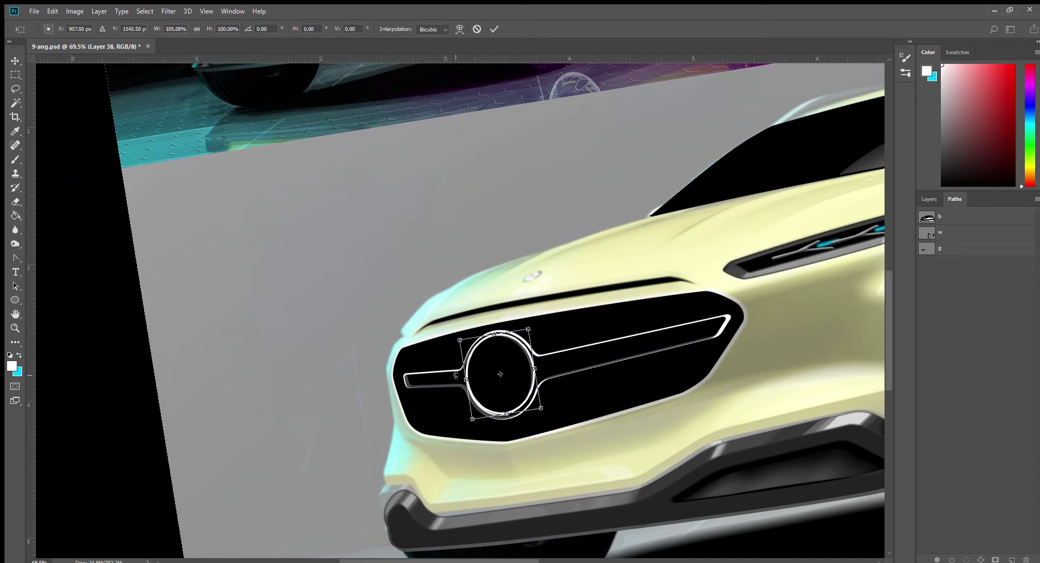
key(Return)
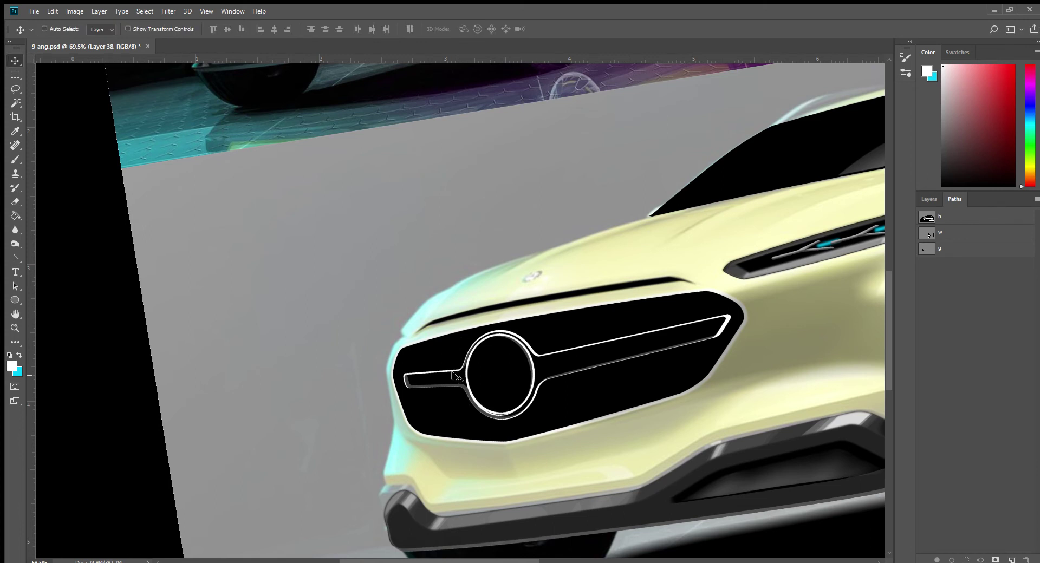
drag(707, 389, 686, 386)
key(z)
mouse_move(698, 376)
mouse_down()
mouse_move(685, 383)
mouse_move(693, 380)
mouse_up()
Step: Add empty Layer 39 above the ring and select the grille path g
key(v)
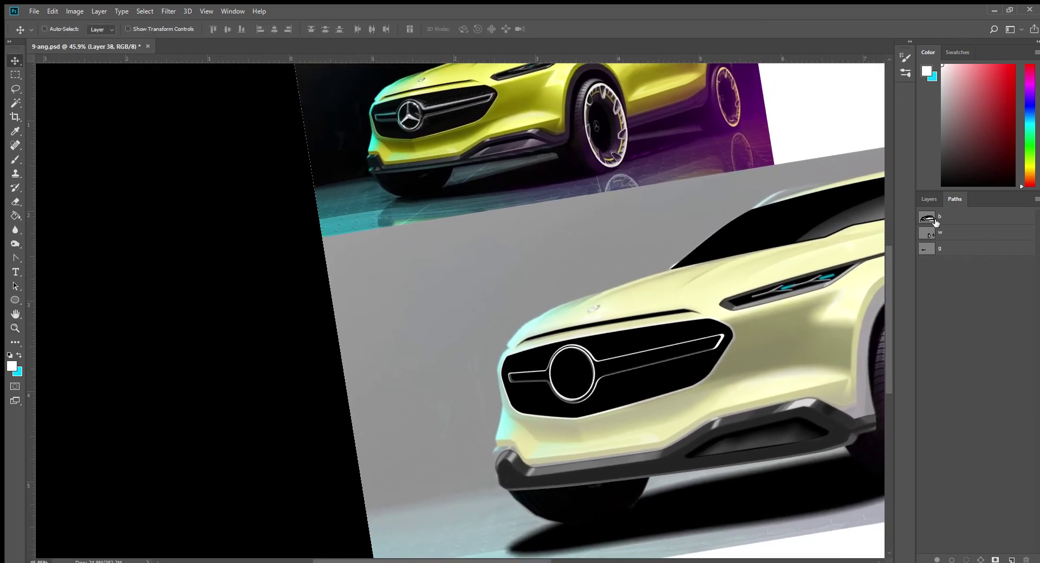
click(928, 199)
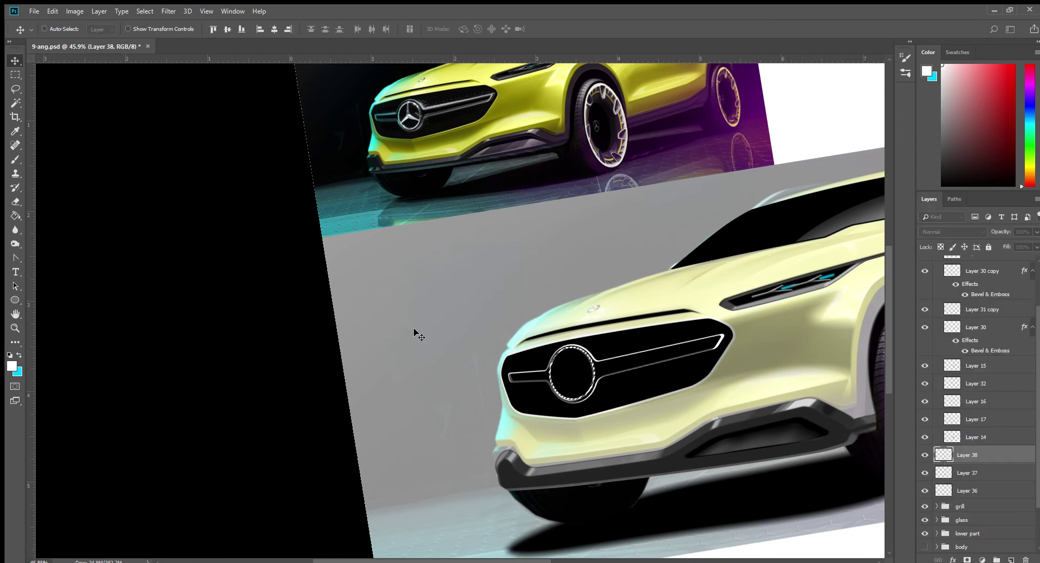
key(ctrl+shift+alt+n)
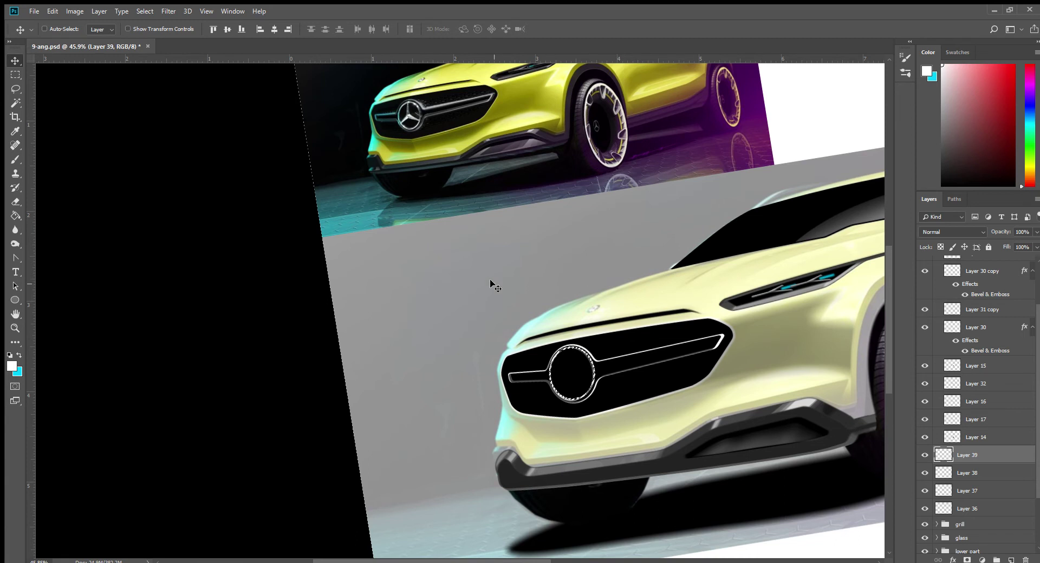
click(15, 74)
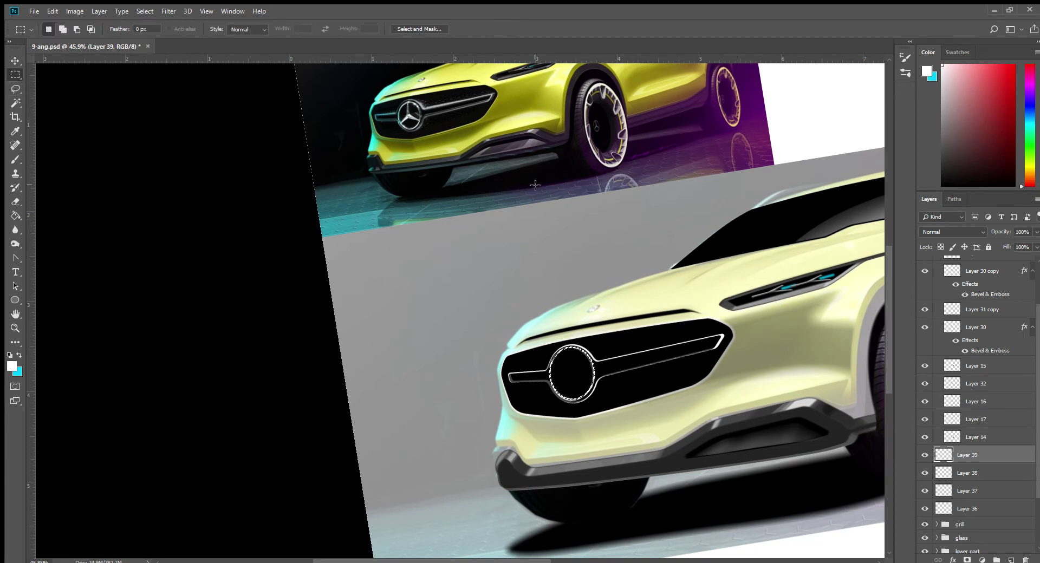
click(951, 200)
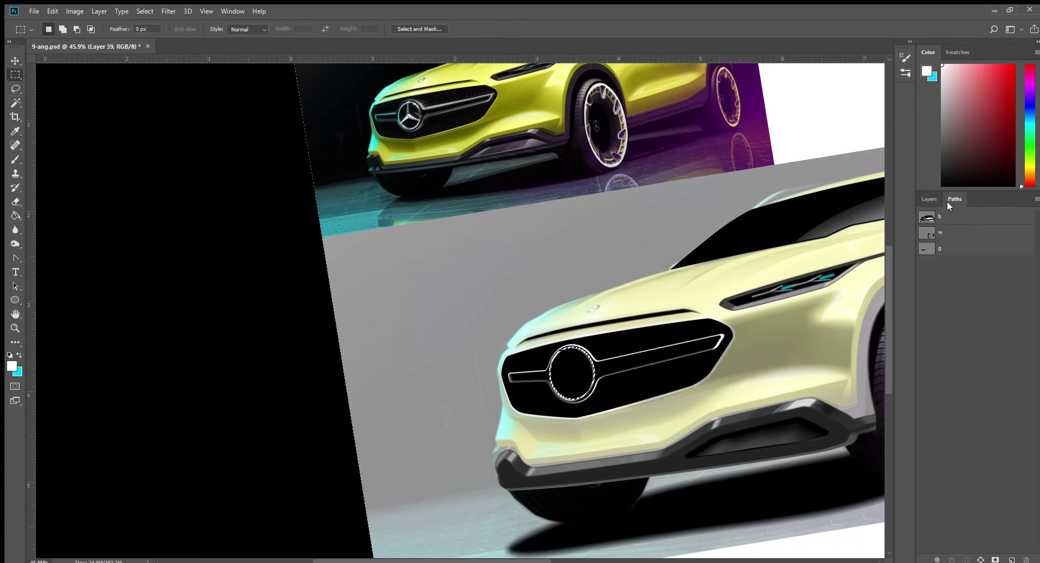
click(928, 248)
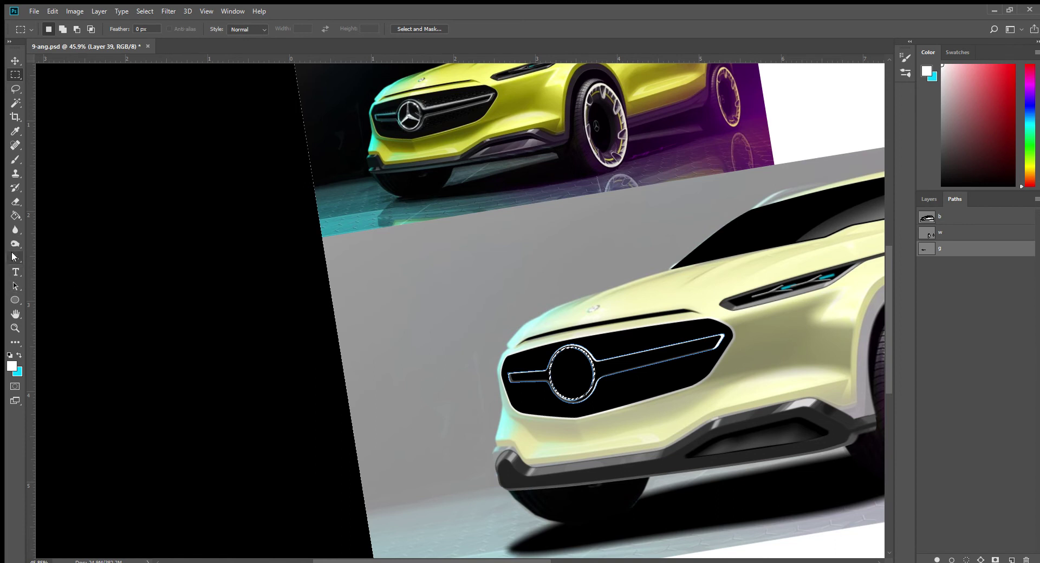
Step: Load grille path g as a selection and fill it white on Layer 39
click(15, 257)
click(534, 382)
click(967, 560)
click(924, 495)
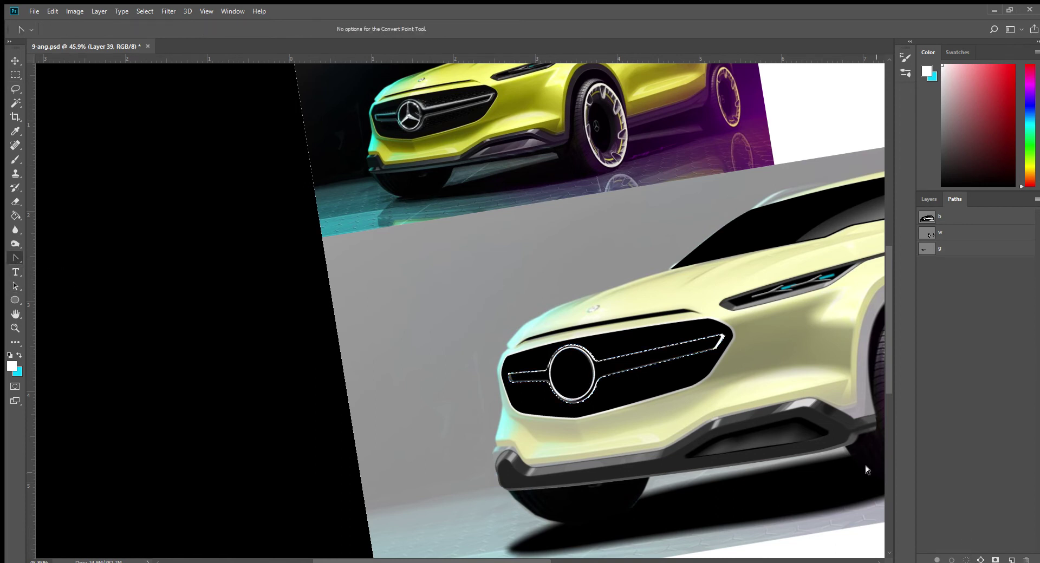
click(16, 215)
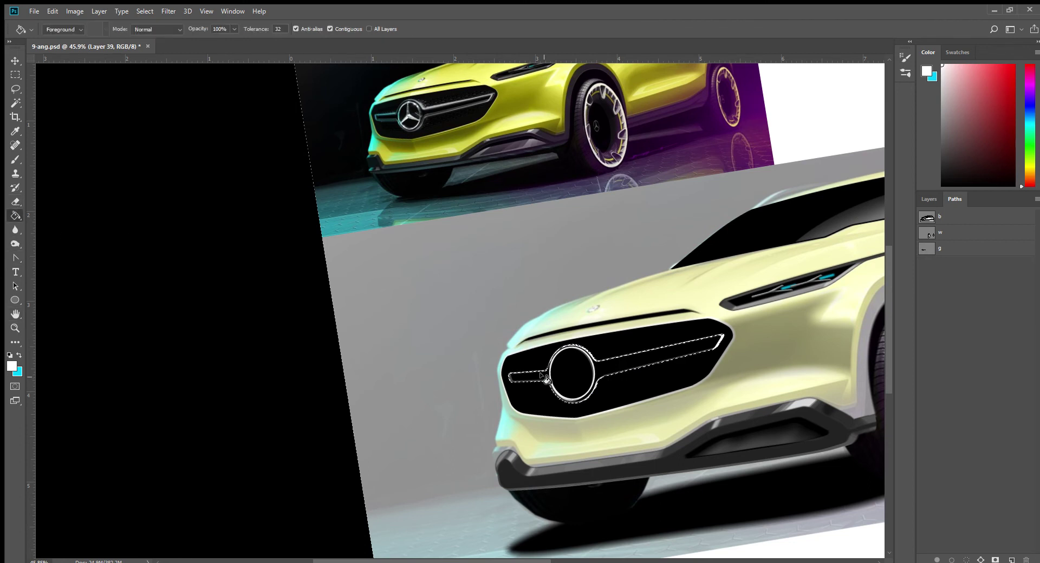
key(alt+BackSpace)
Step: Offset the selection up-right, delete the white inside, and fade Layer 39 to 17% opacity
click(16, 89)
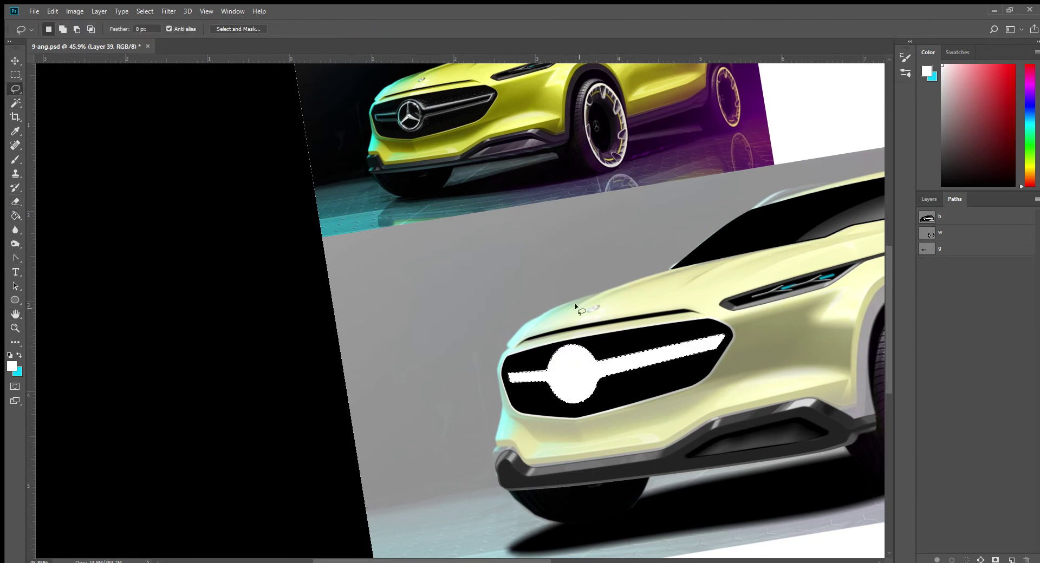
drag(573, 381, 577, 373)
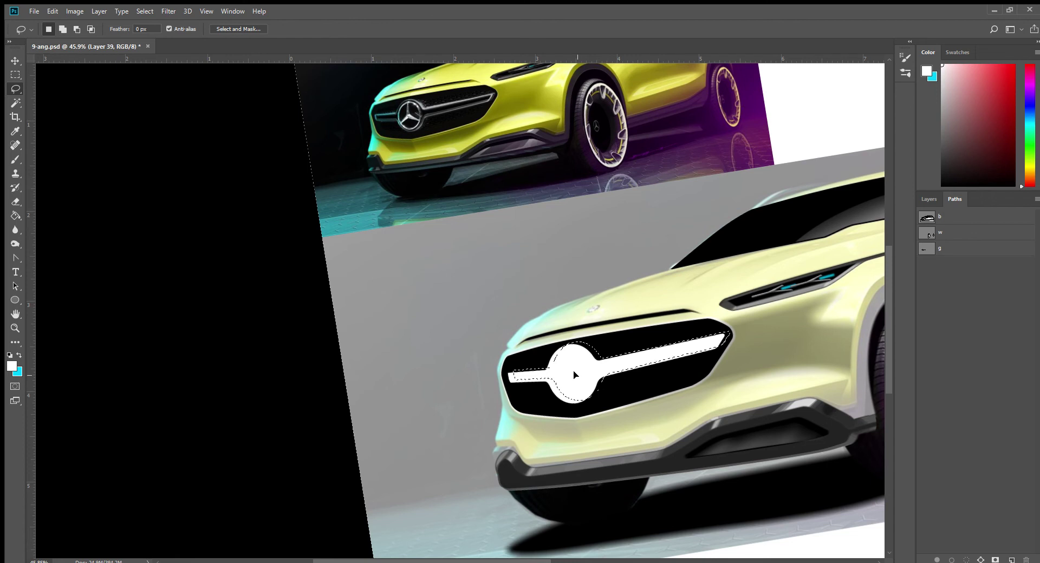
key(Delete)
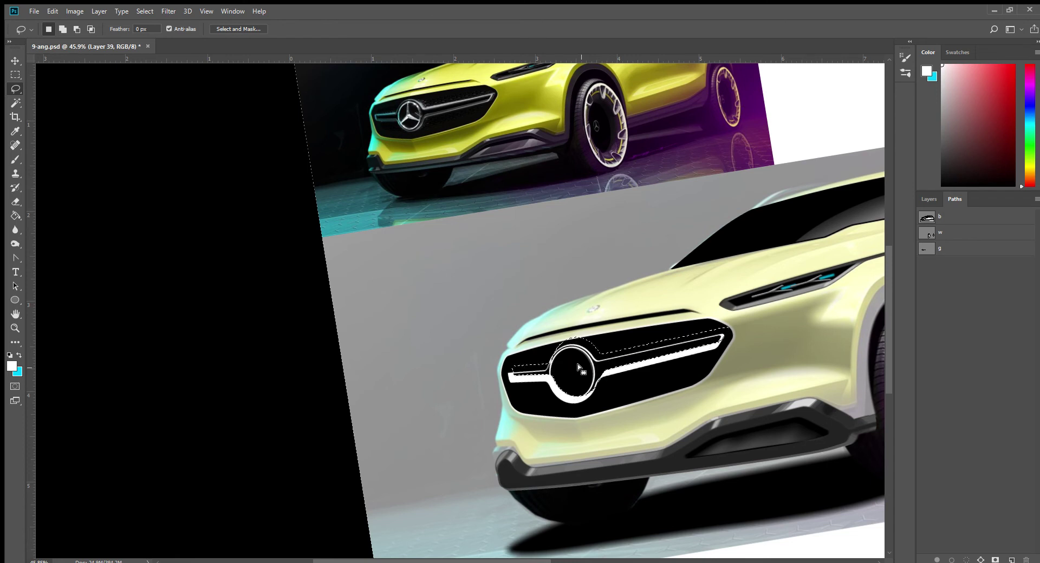
key(ctrl+d)
click(938, 199)
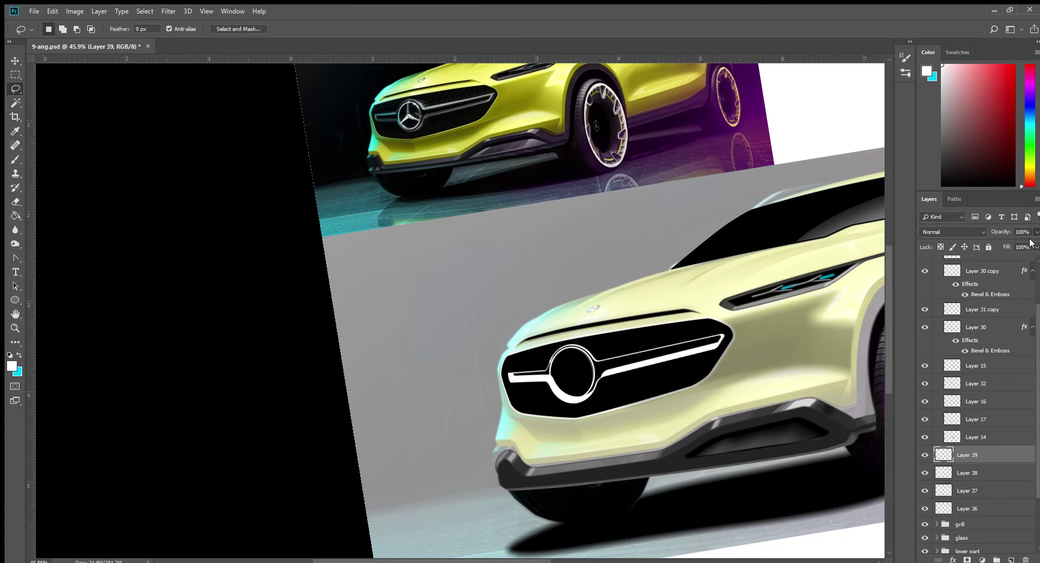
drag(1031, 242, 985, 247)
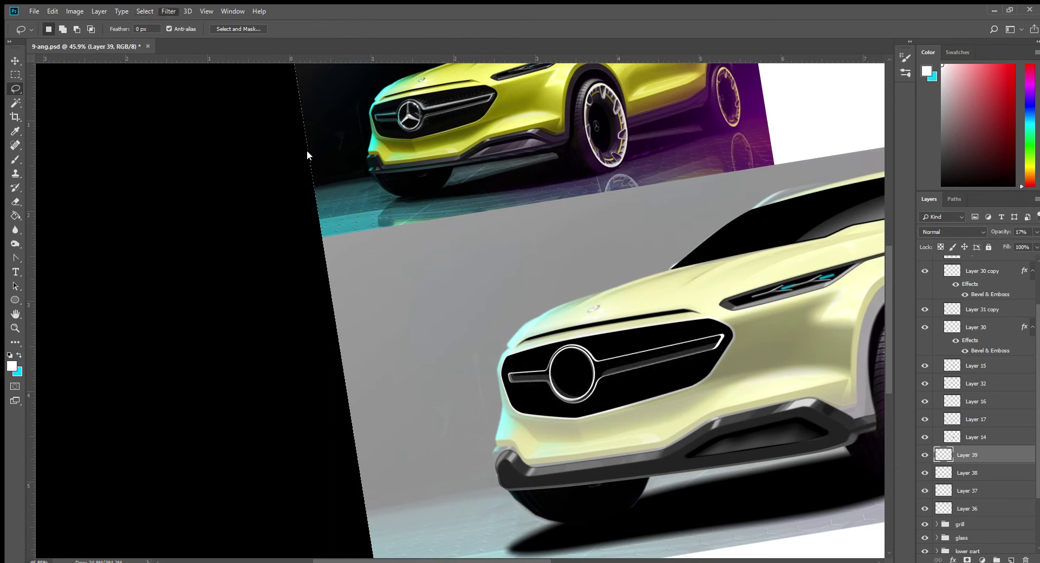
key(h)
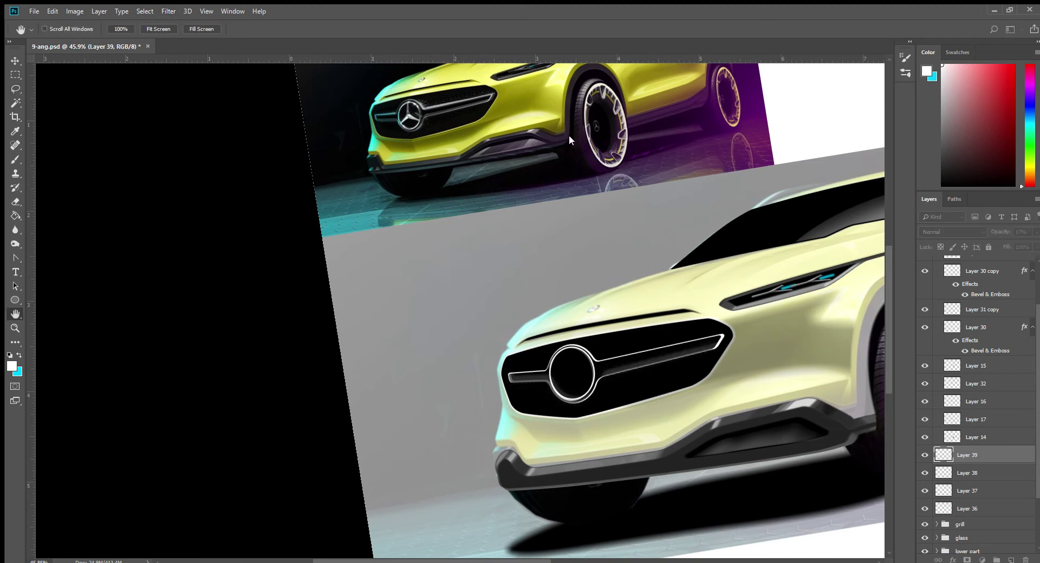
Step: Set the Smudge tool to size 32, then select and deselect the grille path g
click(15, 229)
key(shift+r)
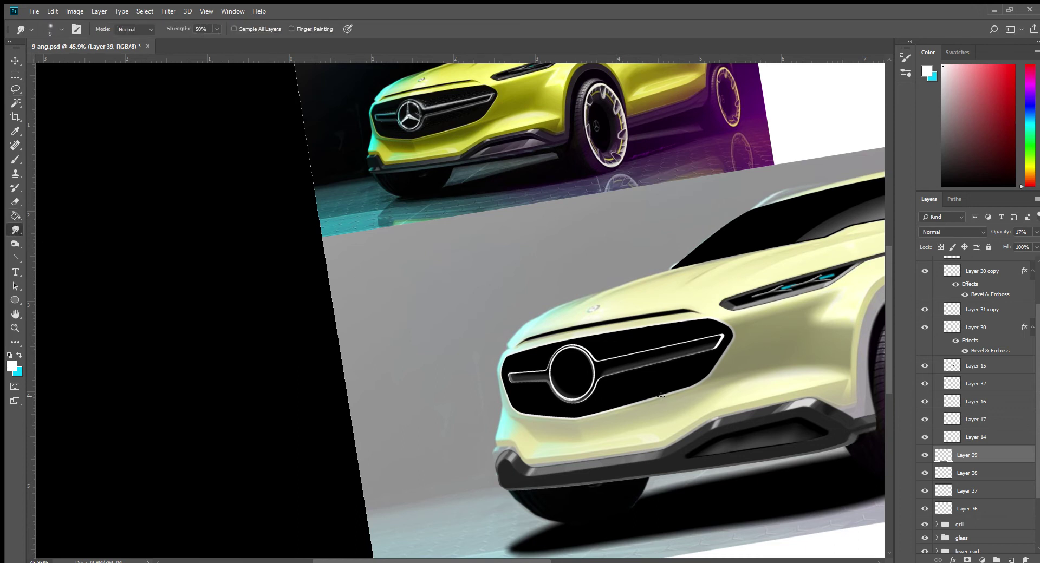
key(bracketright)
key(bracketright)
key(bracketright)
click(953, 198)
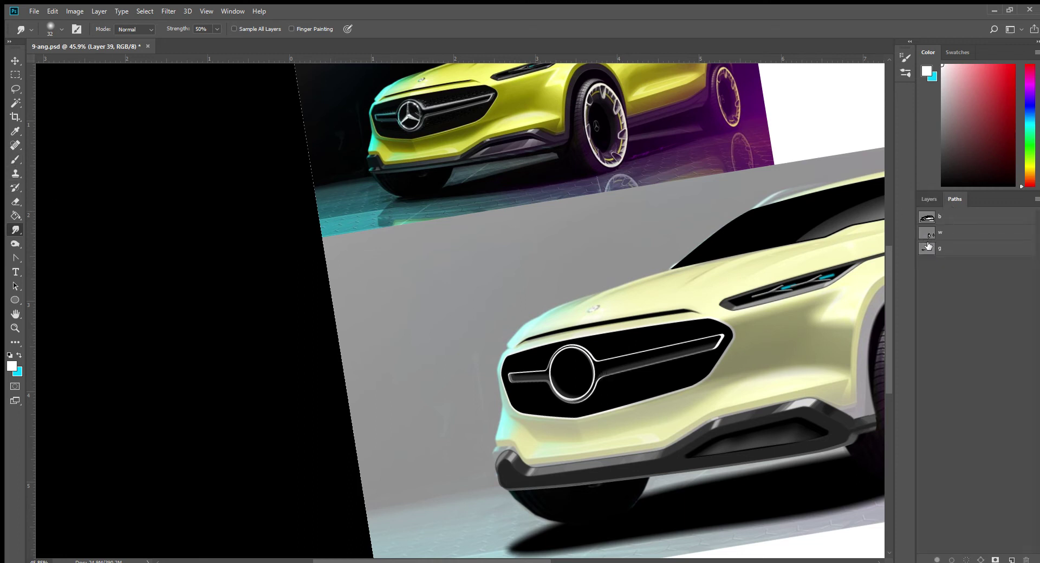
click(927, 247)
click(14, 285)
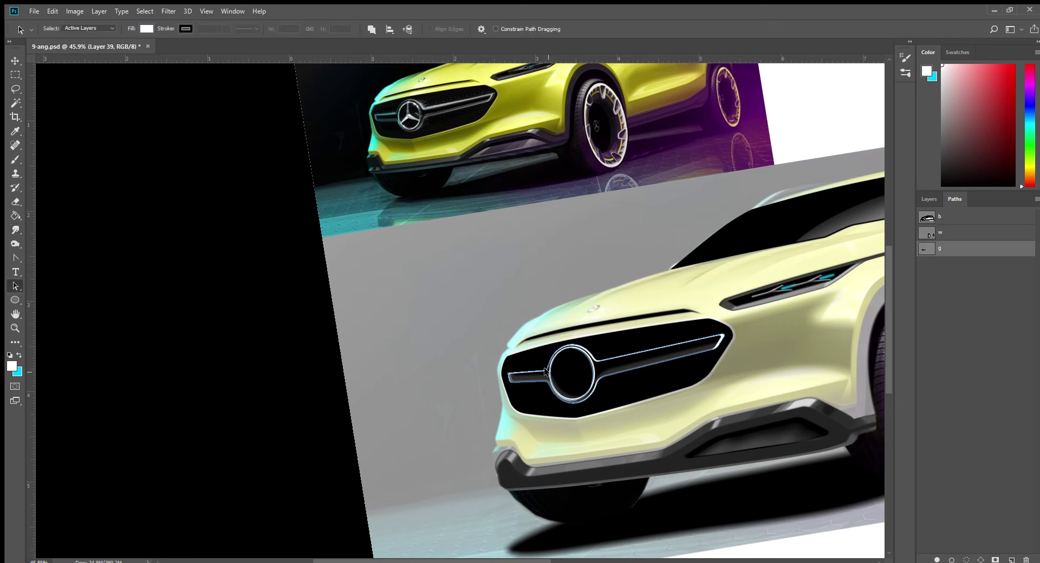
click(933, 444)
Step: Set up a soft Brush at size 69 with 9% opacity for grille shading
click(15, 161)
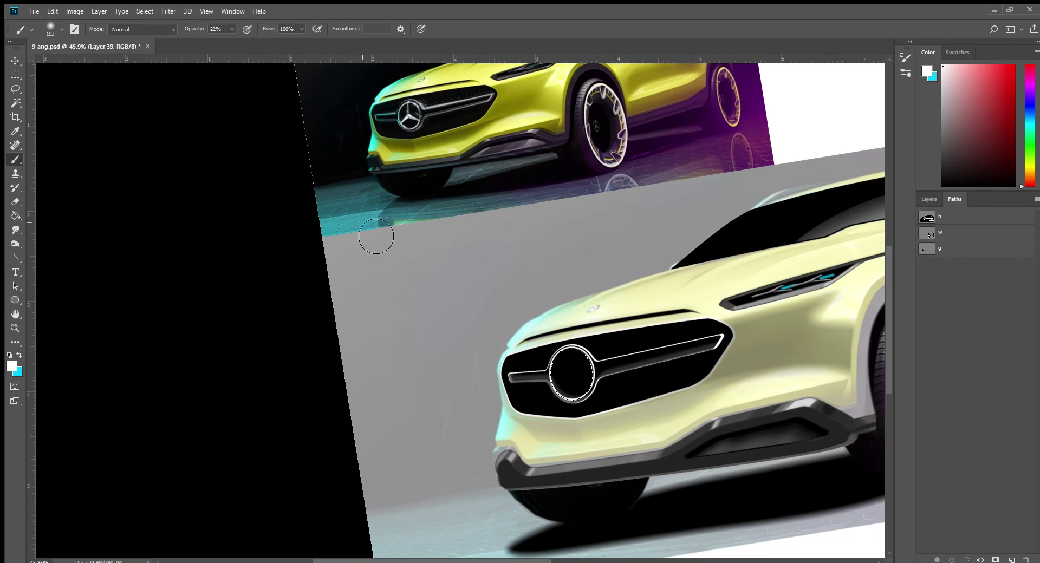
key(bracketleft)
key(bracketleft)
key(bracketleft)
key(0)
key(9)
Step: Zoom out and load Layer 8's grille shape as a selection
key(z)
drag(598, 432, 540, 436)
key(v)
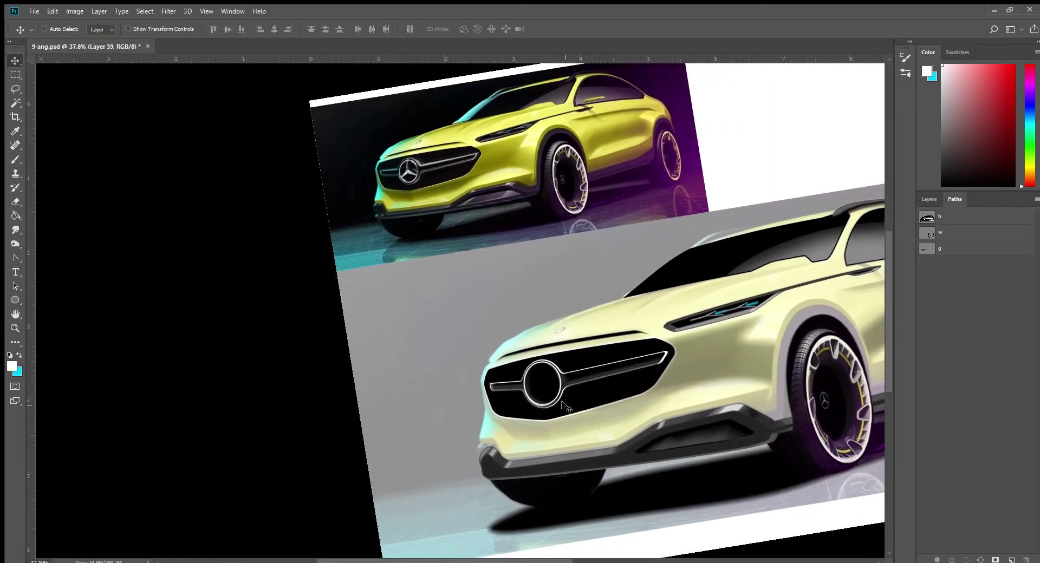
click(927, 199)
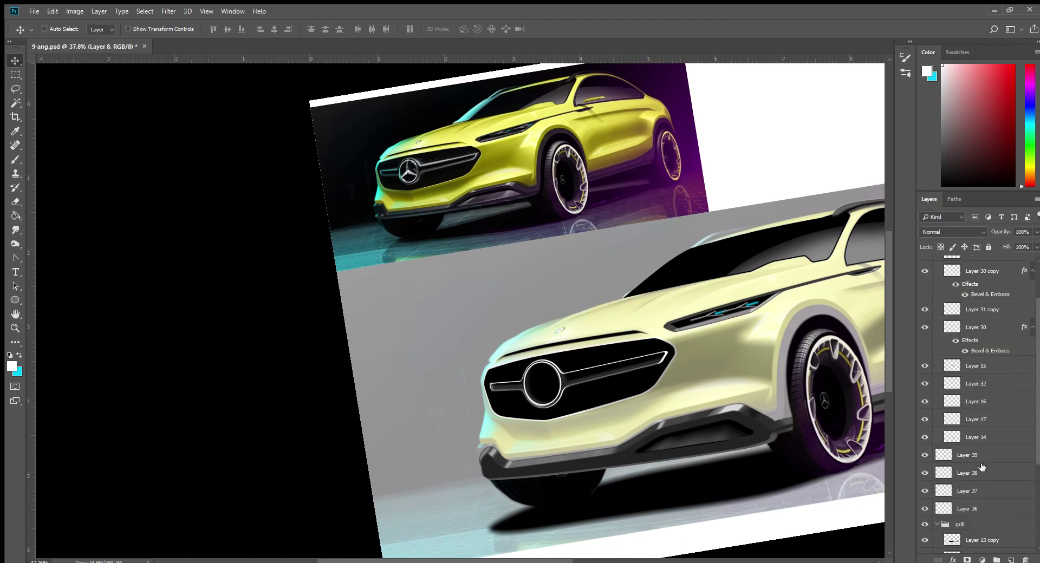
key(ctrl)
click(614, 395)
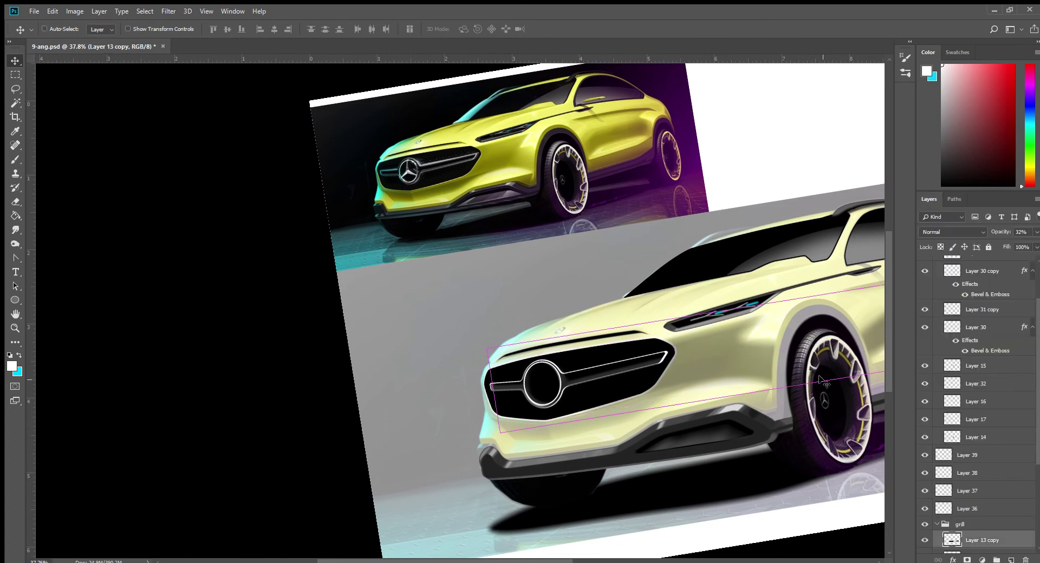
scroll(951, 470, down, 3)
ctrl+click(951, 490)
click(974, 490)
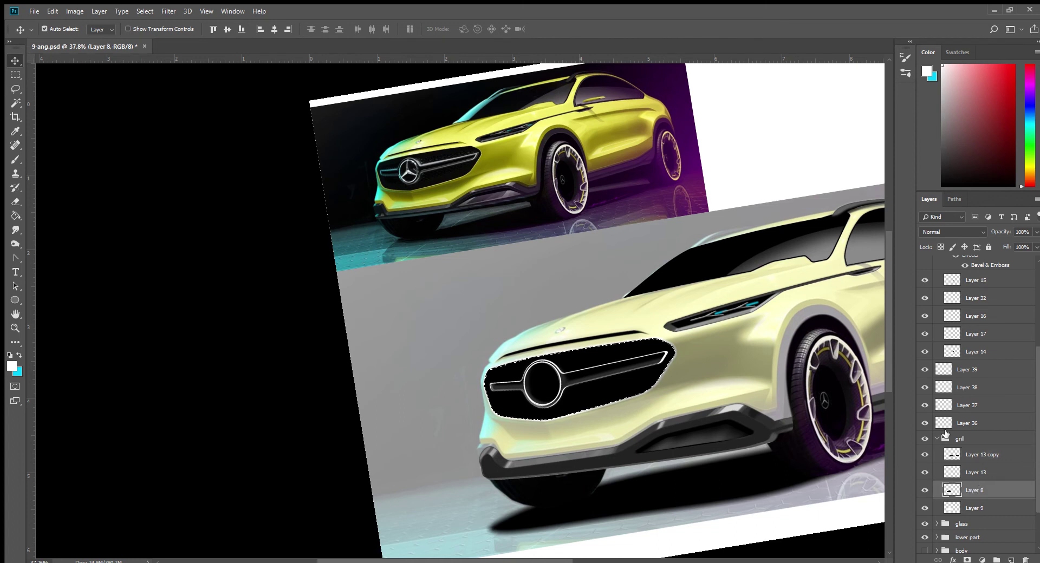
Step: On new Layer 40, gradient-fill the grille white and trim it to a thin lower-edge rim
key(ctrl+shift+alt+n)
click(15, 214)
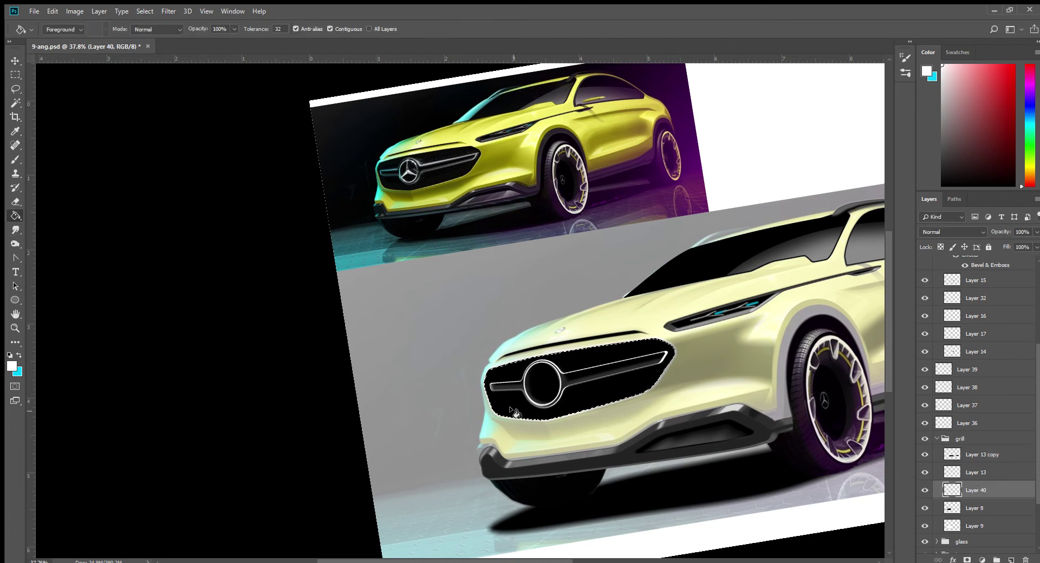
drag(498, 379, 606, 374)
key(l)
drag(522, 410, 528, 397)
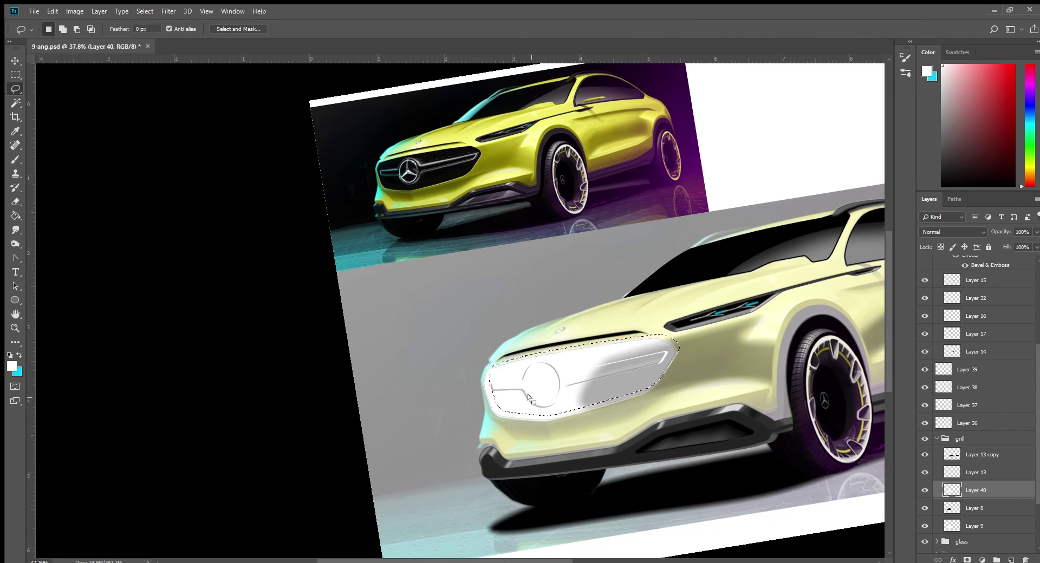
key(Delete)
key(ctrl+d)
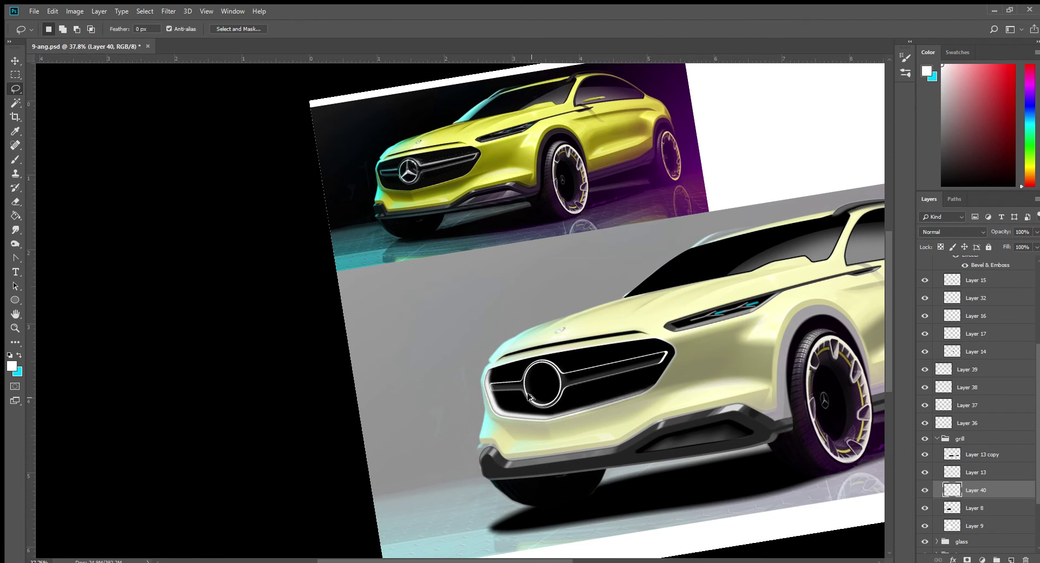
Step: Lower Layer 40's opacity to 20% and save 9-amg.psd
drag(1036, 232, 983, 243)
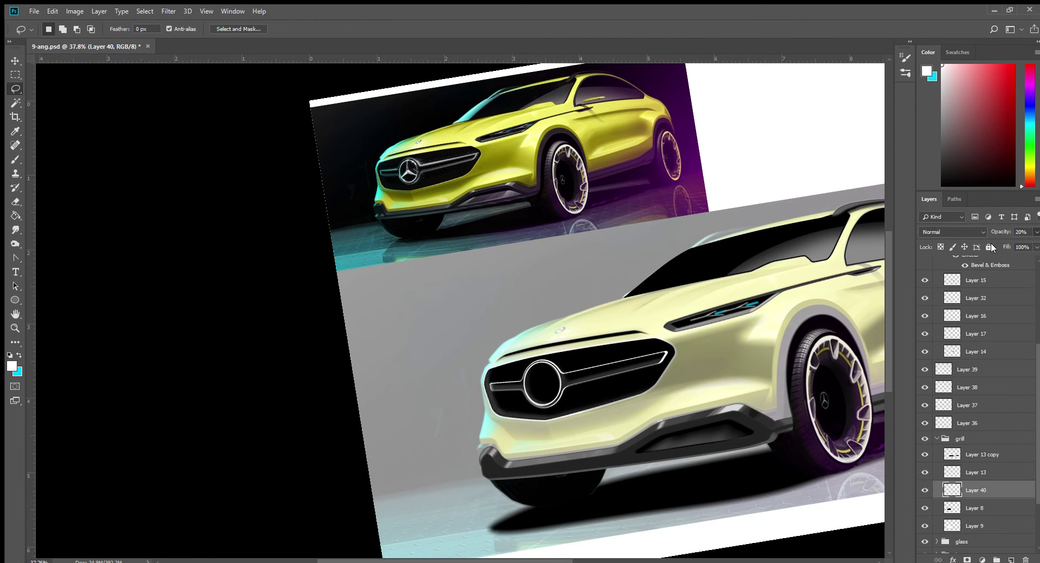
click(15, 60)
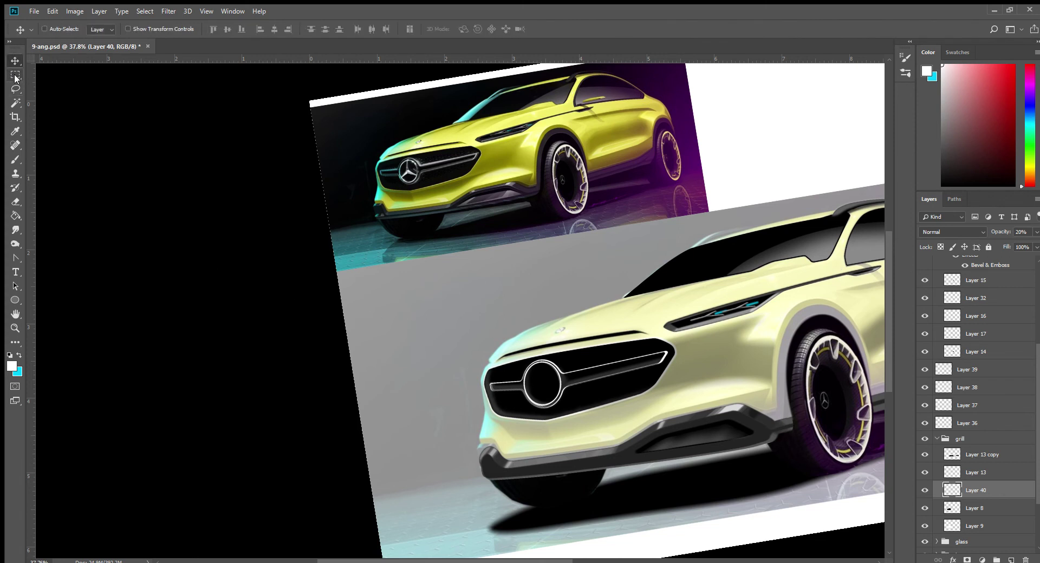
key(ctrl+s)
key(z)
scroll(601, 420, down, 2)
Step: Hide the grill group and trace a segment of the Mercedes star with the Polygonal Lasso
scroll(602, 419, down, 1)
scroll(600, 421, up, 1)
scroll(622, 407, up, 1)
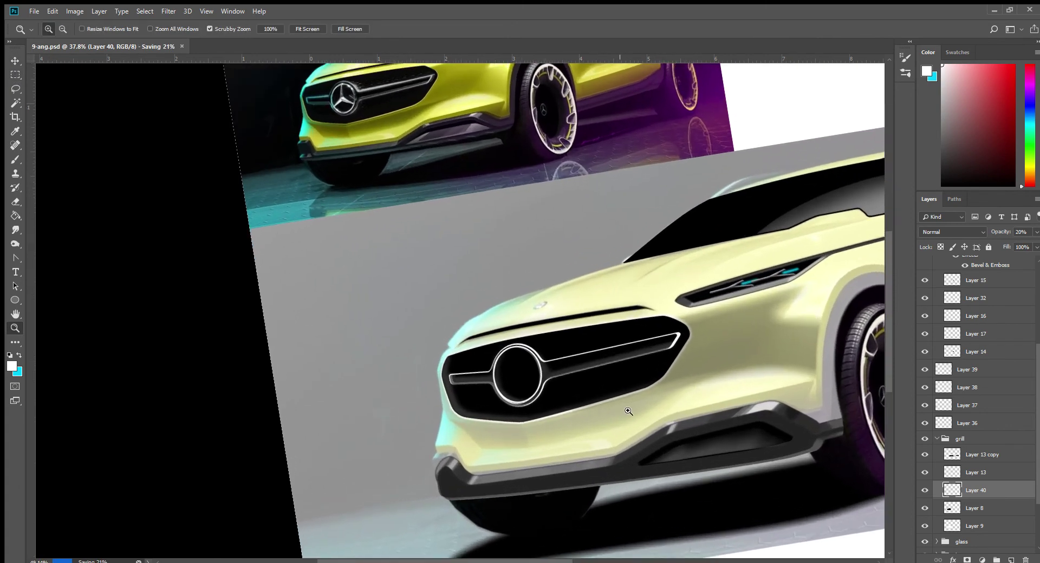
key(v)
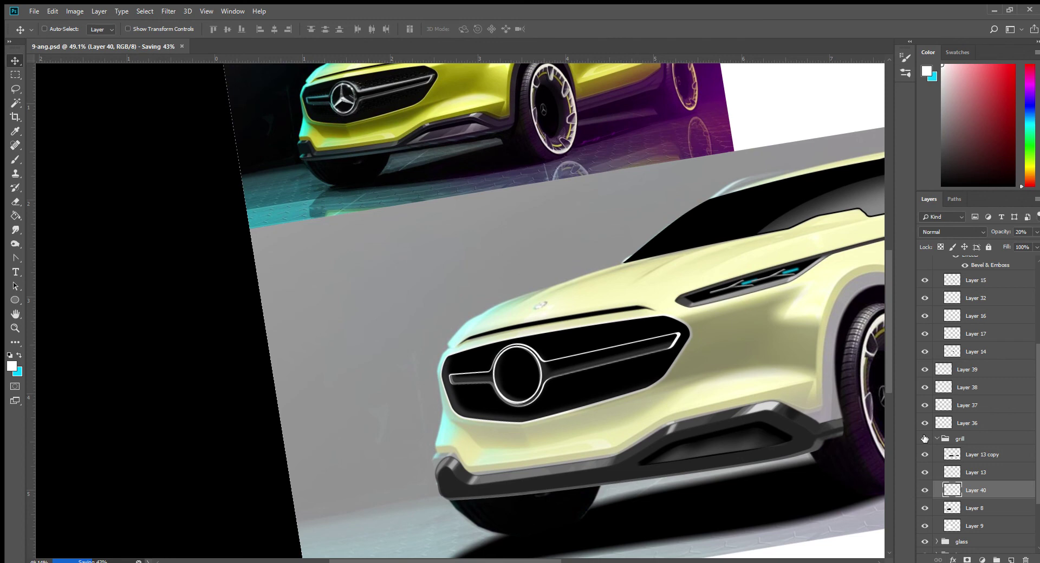
click(925, 439)
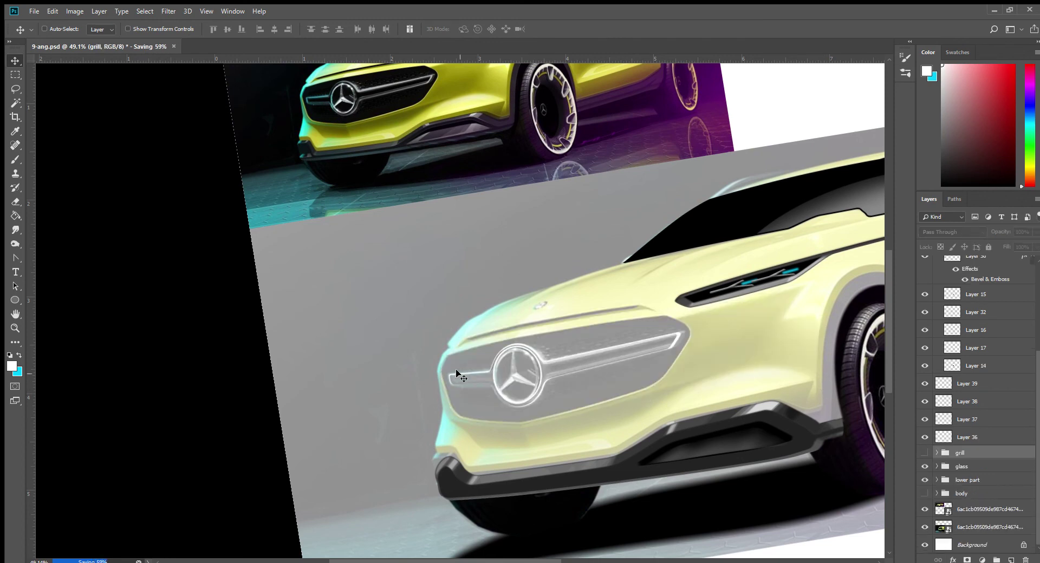
click(16, 88)
key(shift+l)
click(512, 350)
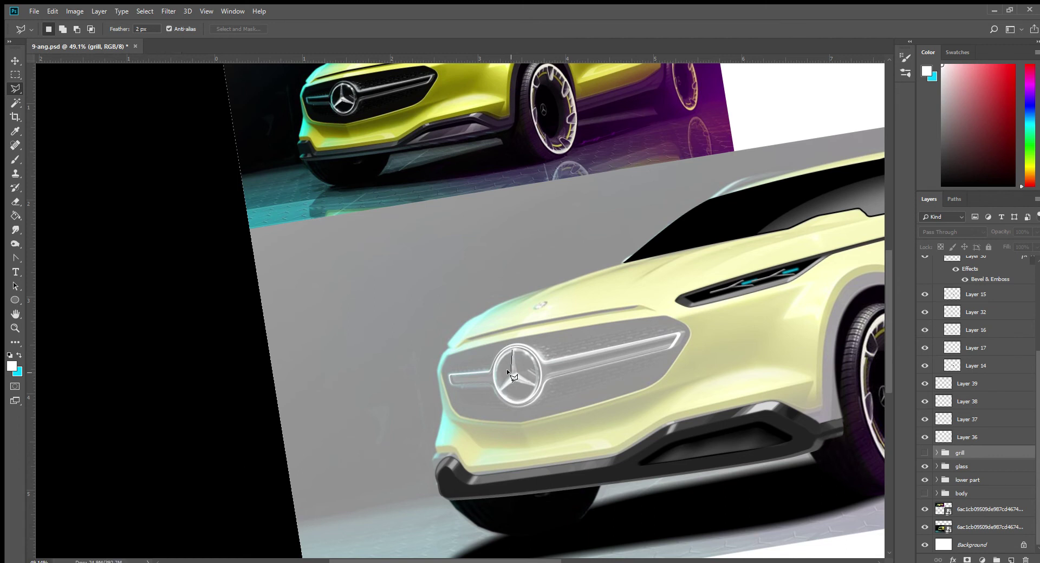
click(510, 375)
click(498, 391)
click(537, 386)
click(511, 350)
Step: Show the grill group and fill the star selection white on new Layer 41 above Layer 13 copy
click(924, 453)
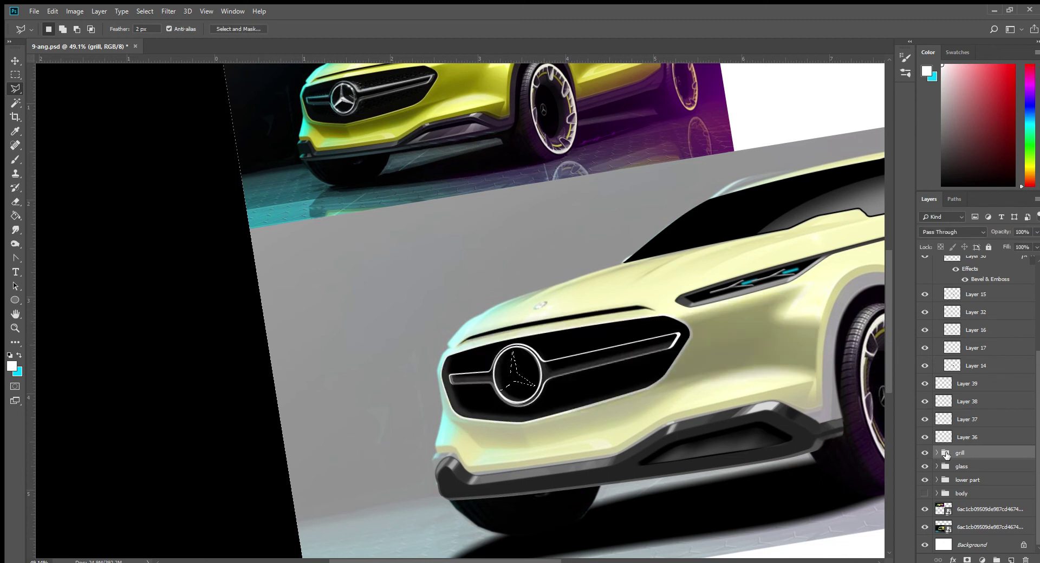
click(936, 453)
click(969, 468)
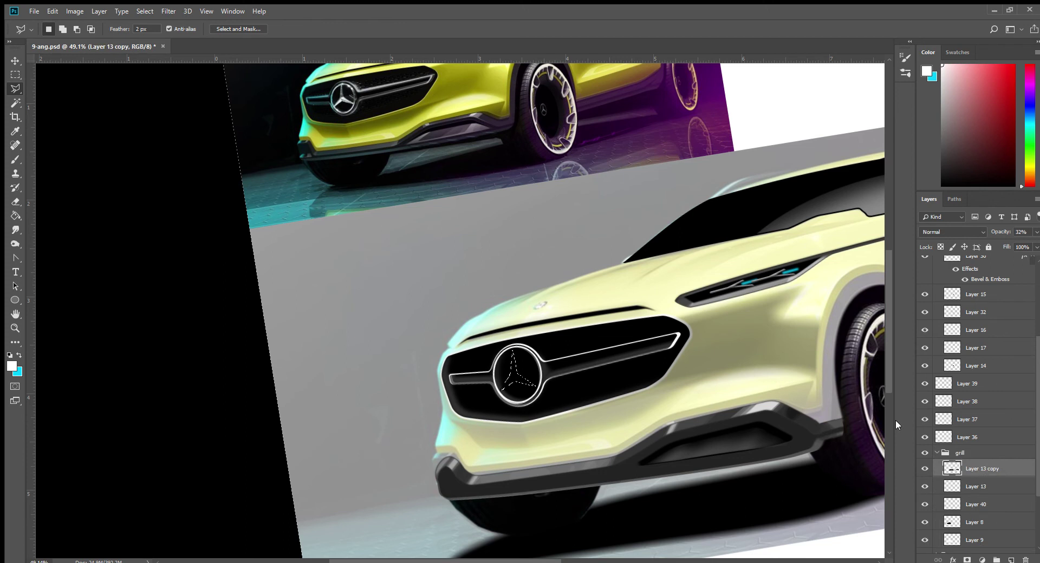
key(ctrl+shift+alt+n)
key(g)
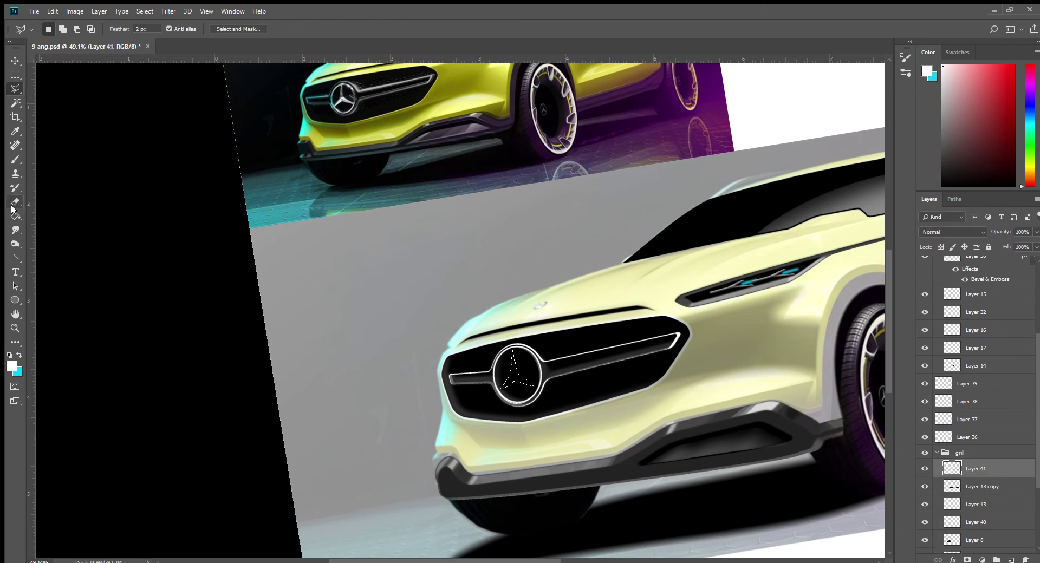
click(508, 356)
click(15, 88)
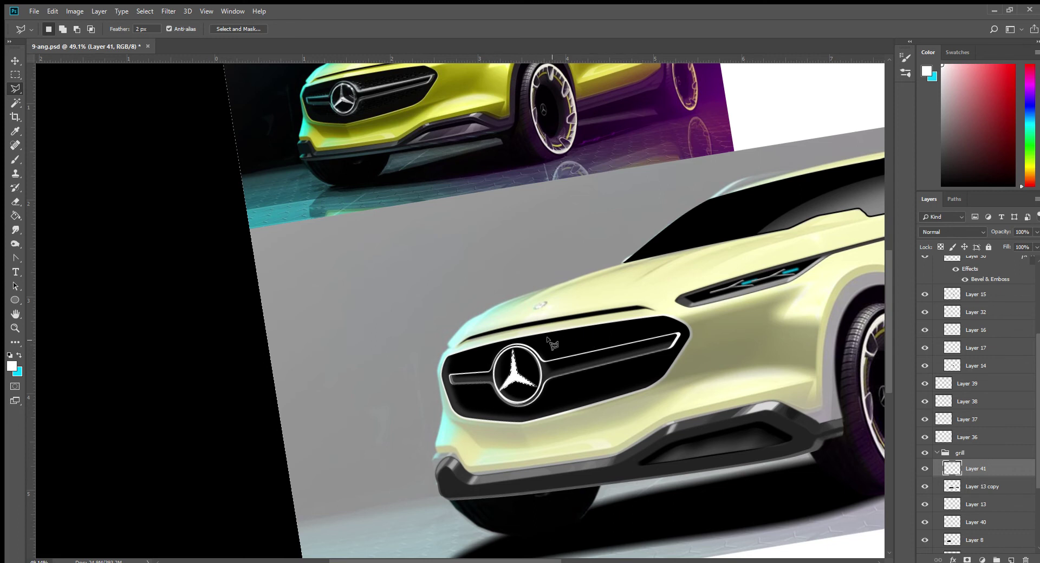
Step: Add Layer 42 and set up a small brush with black sampled from the grille
key(ctrl+shift+alt+n)
key(i)
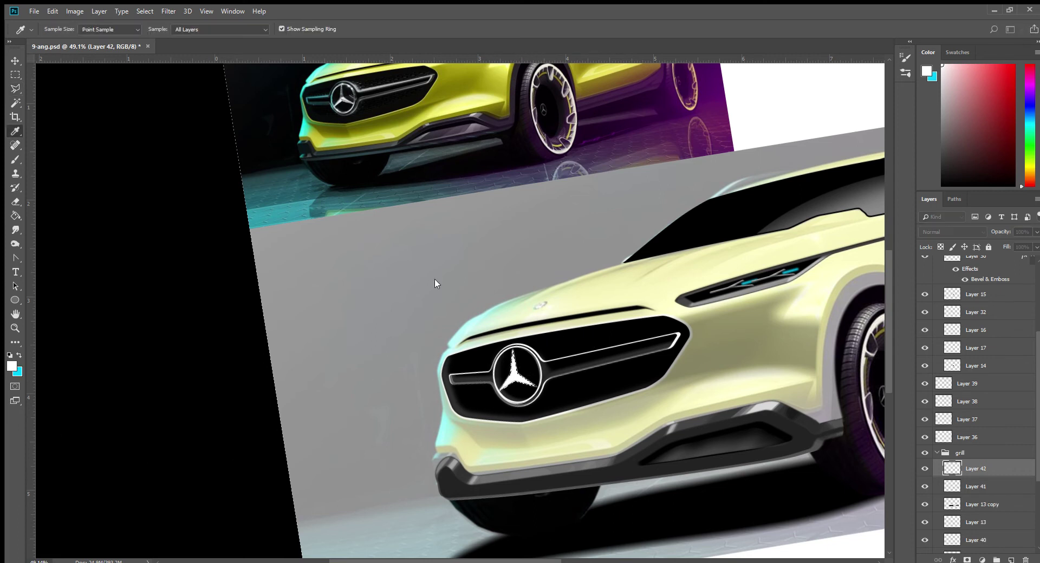
click(144, 179)
key(b)
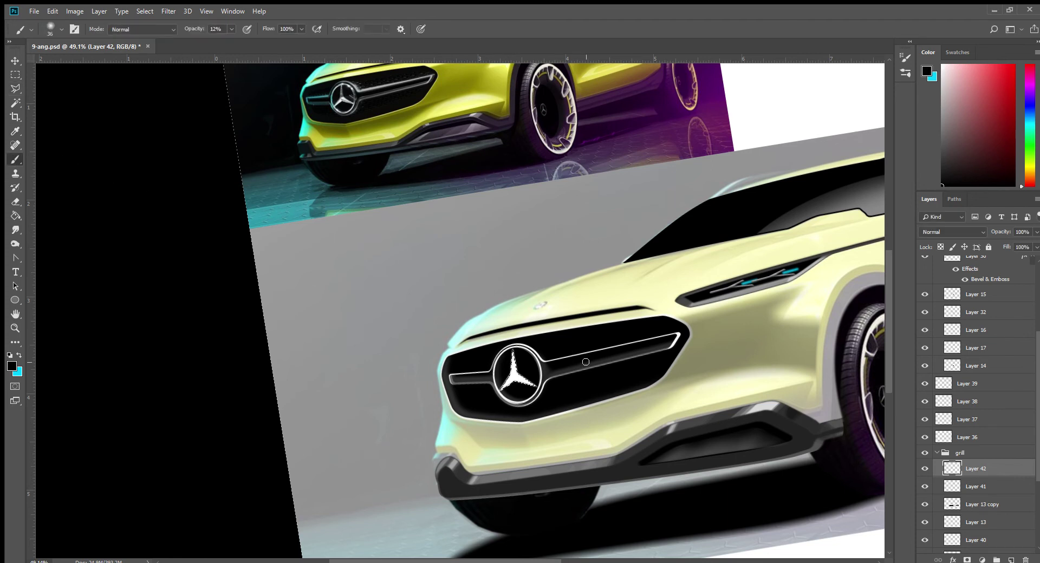
key(bracketleft)
key(bracketleft)
key(bracketleft)
Step: Paint faint dark shading along the star's prongs, undo the last stroke, and pick the Blur tool
drag(503, 362, 482, 393)
drag(514, 352, 514, 340)
key(bracketleft)
key(bracketleft)
key(ctrl+z)
click(16, 215)
click(15, 230)
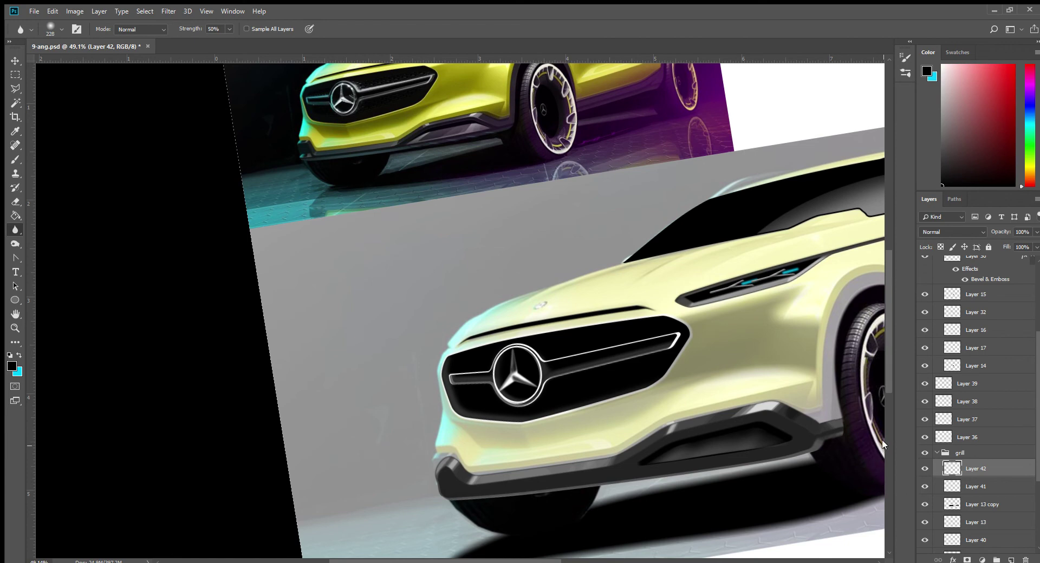
Step: Zoom out to see the whole car and make the white star's Layer 41 active
key(z)
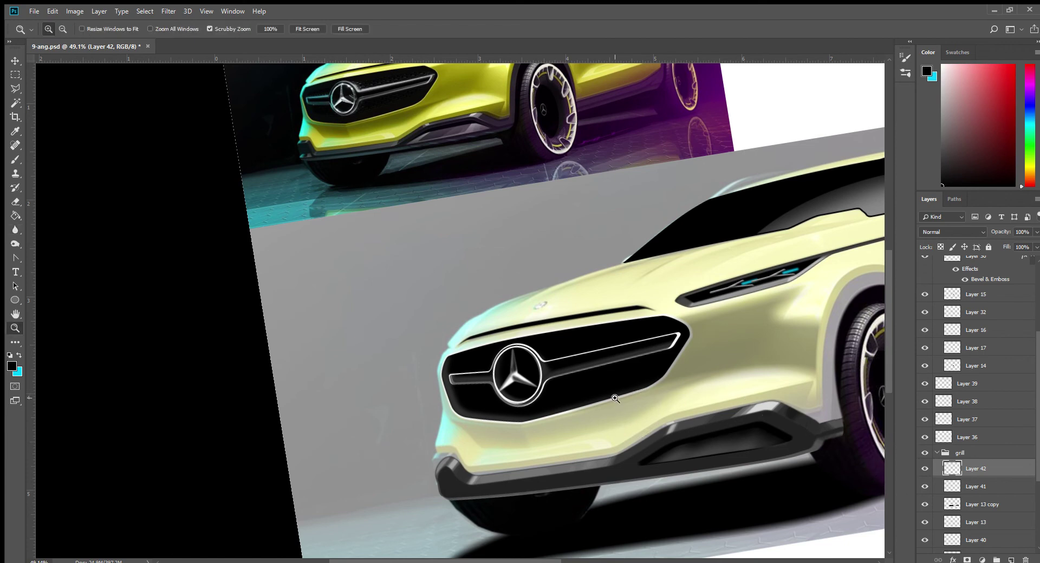
drag(616, 400, 563, 409)
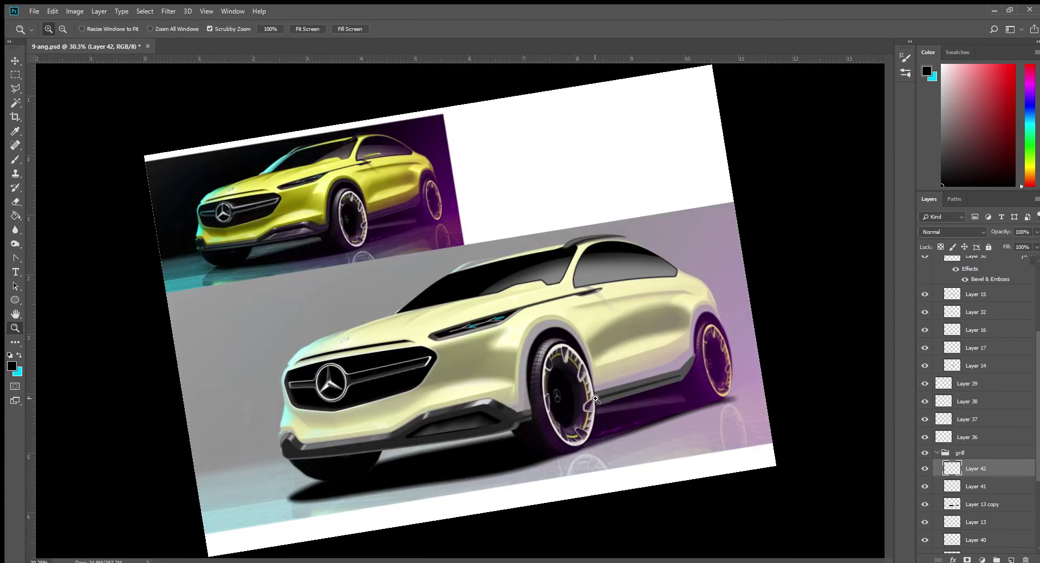
ctrl+click(951, 469)
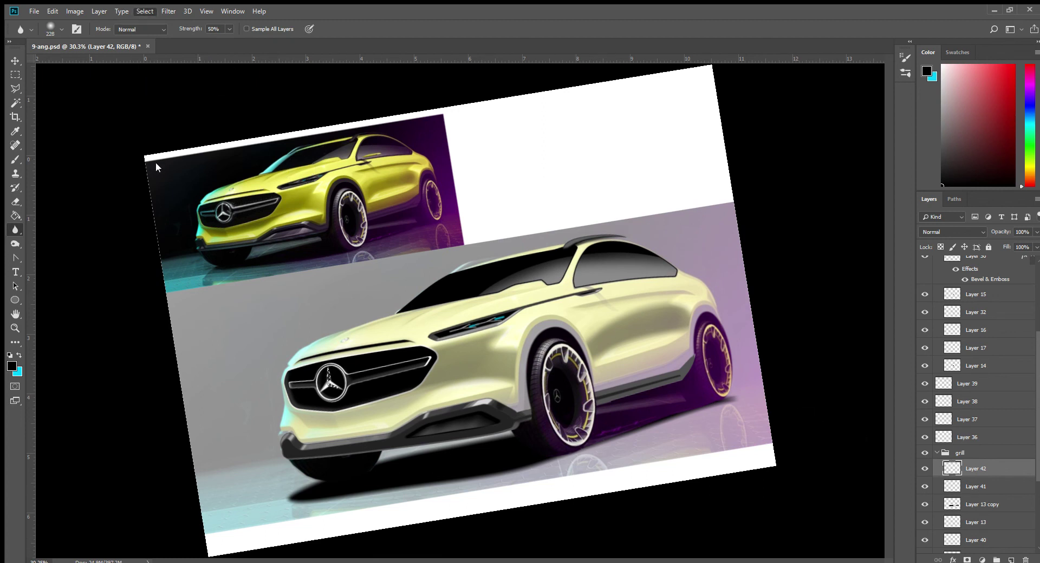
click(978, 486)
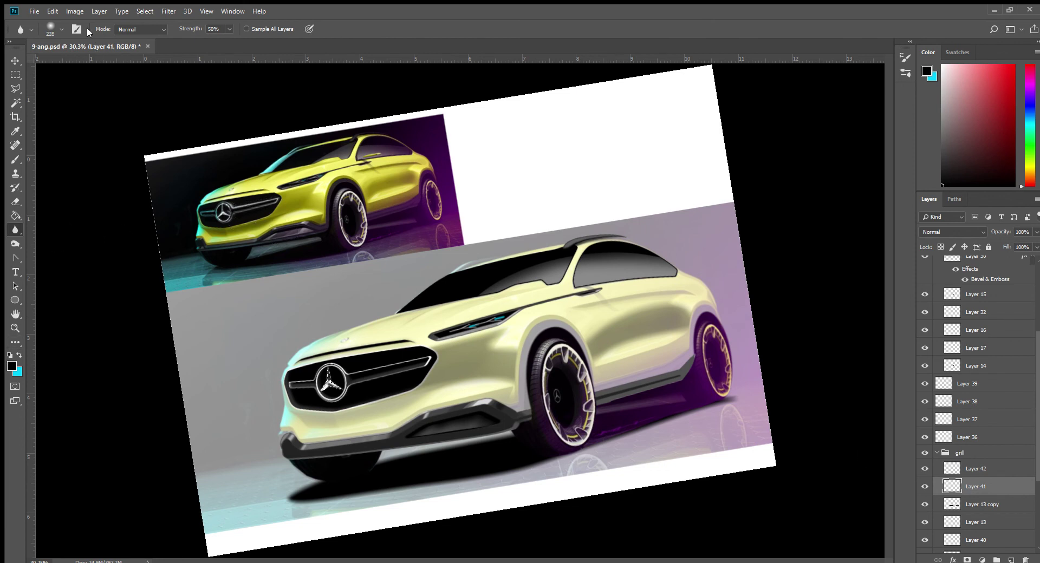
key(i)
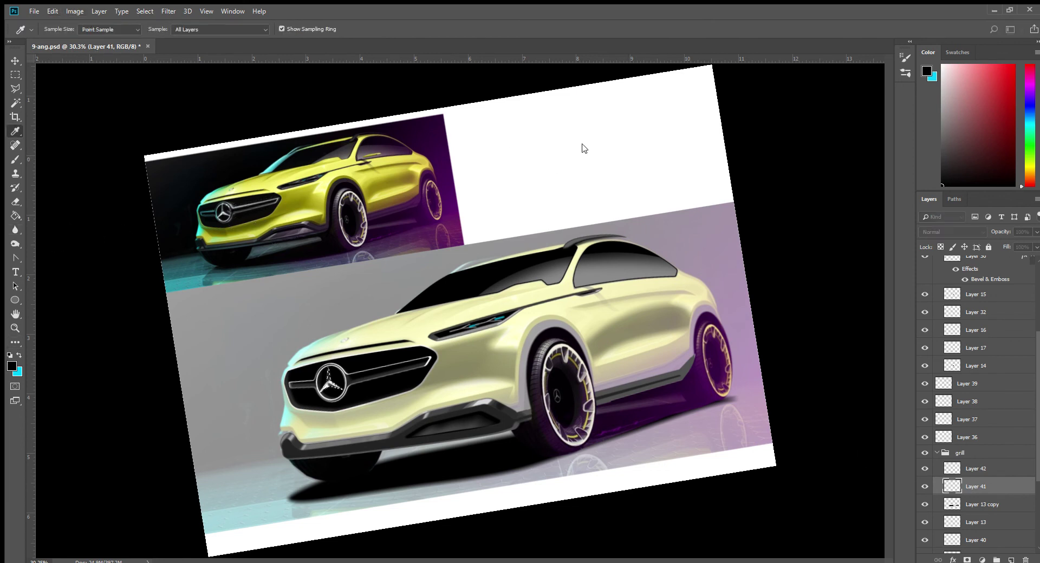
key(r)
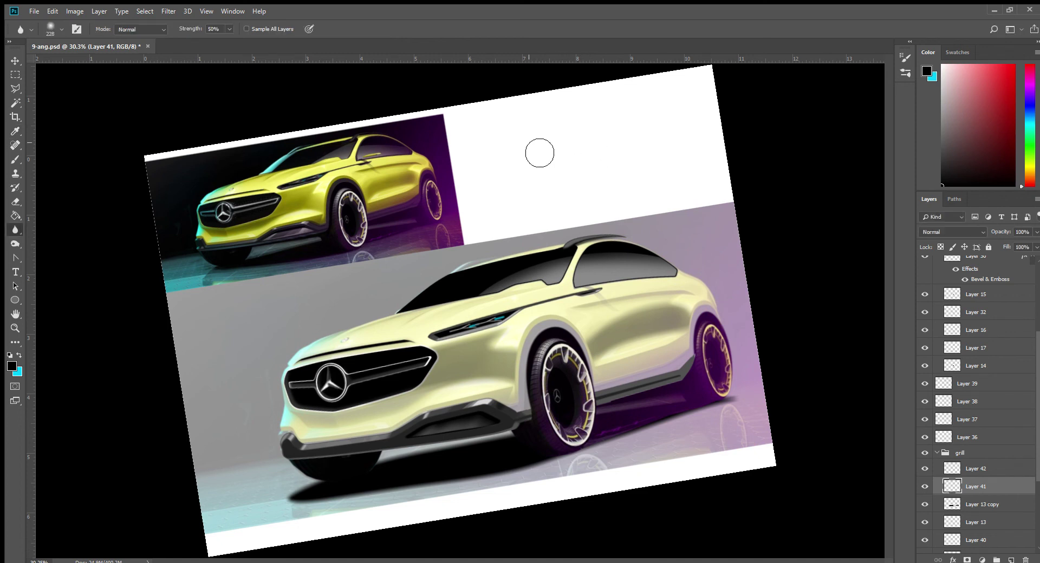
Step: Compare the grille by toggling Layer 39, then dim Layer 38's logo to 49% opacity
click(15, 61)
key(ctrl)
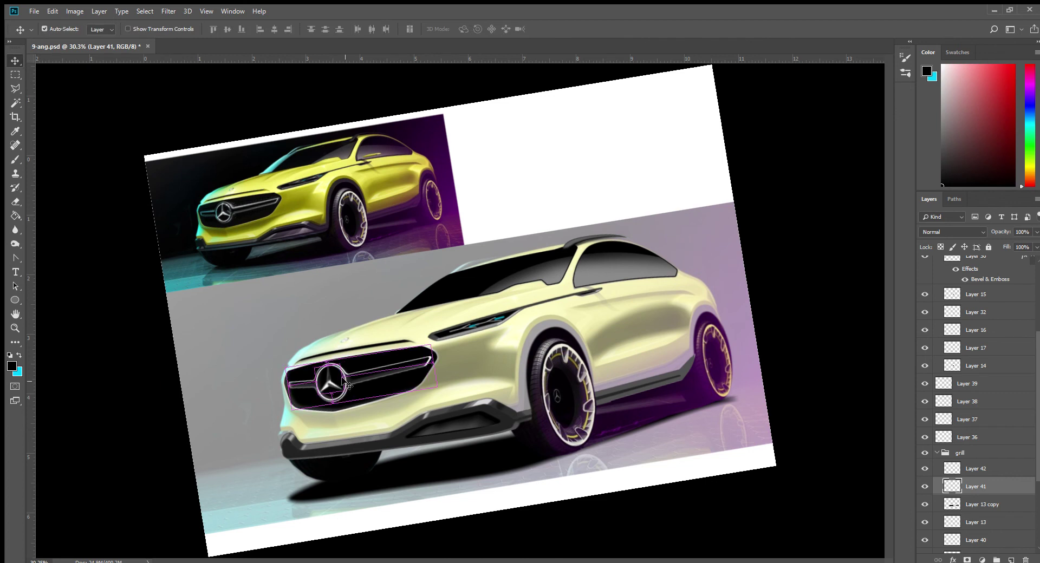
ctrl+click(344, 382)
click(924, 383)
click(925, 384)
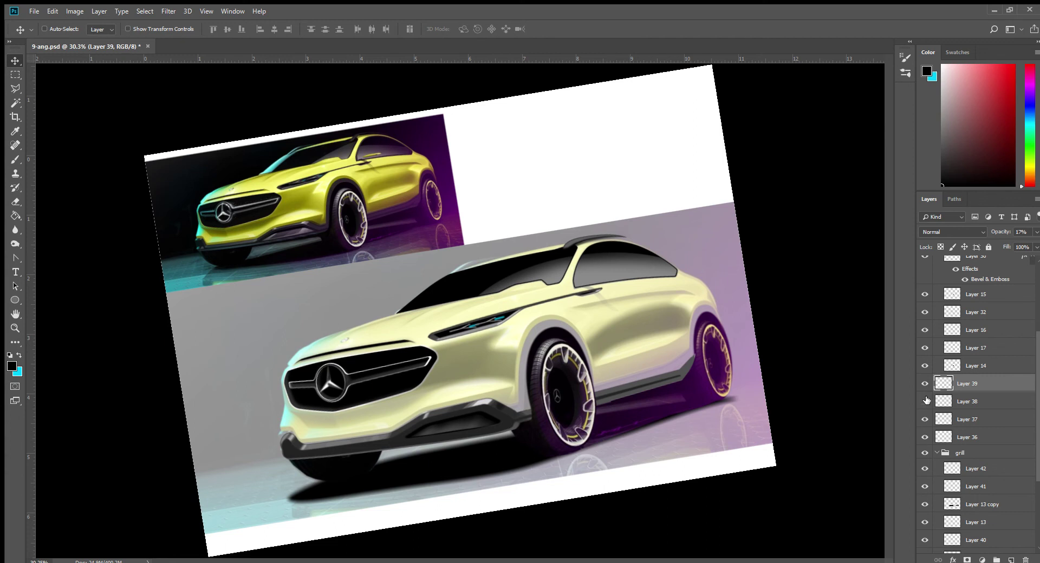
click(942, 401)
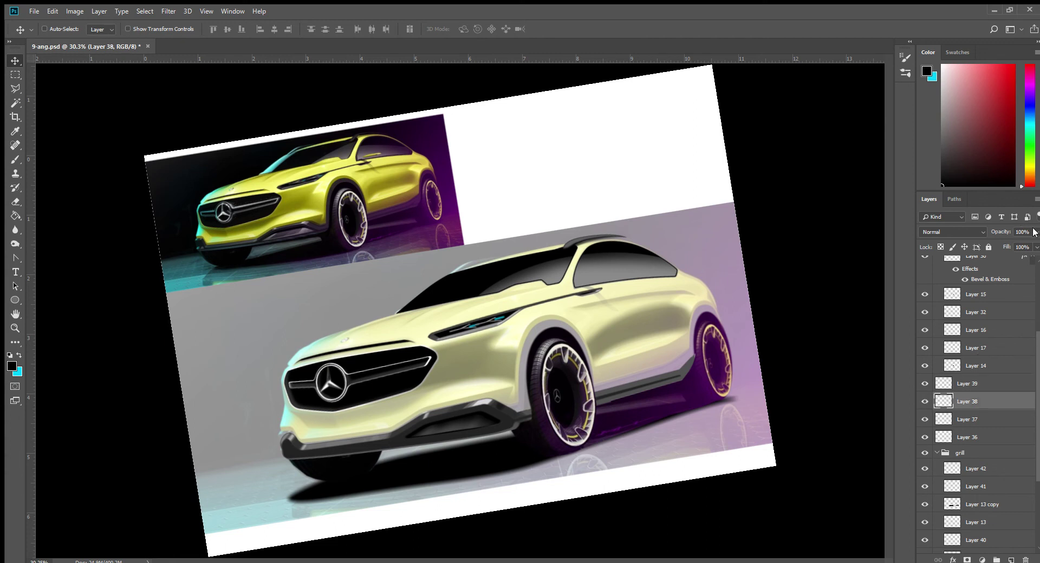
drag(1035, 231, 1012, 244)
ctrl+click(943, 401)
Step: Set a soft-edged size-70 brush and clear the selection around the logo
click(15, 159)
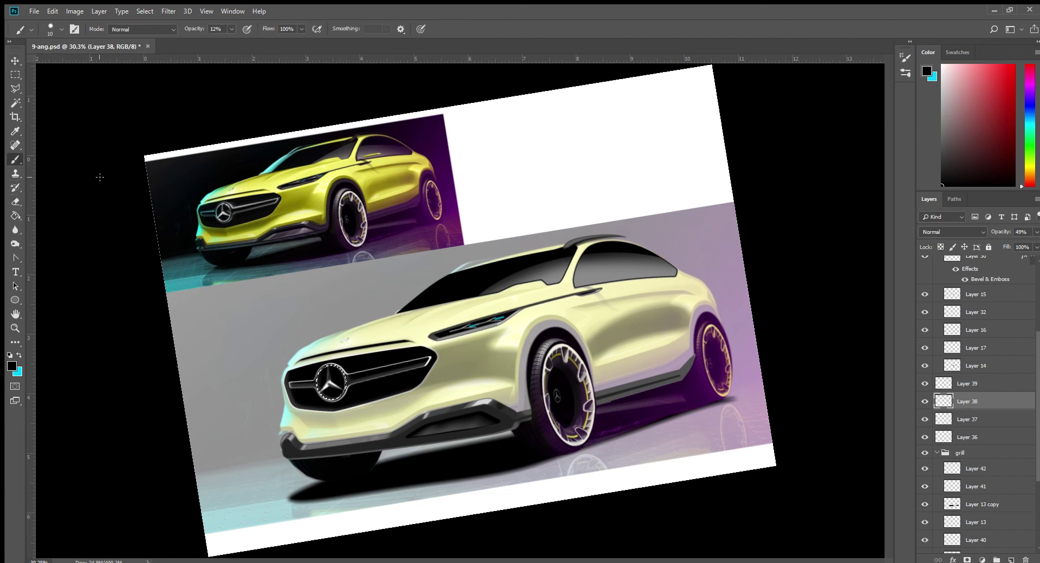
key(bracketright)
key(bracketright)
key(bracketright)
key(shift+bracketleft)
key(shift+bracketleft)
key(shift+bracketleft)
key(ctrl+d)
Step: Save 9-amg.psd and add an empty Layer 43 with the Elliptical Marquee selected
key(ctrl+s)
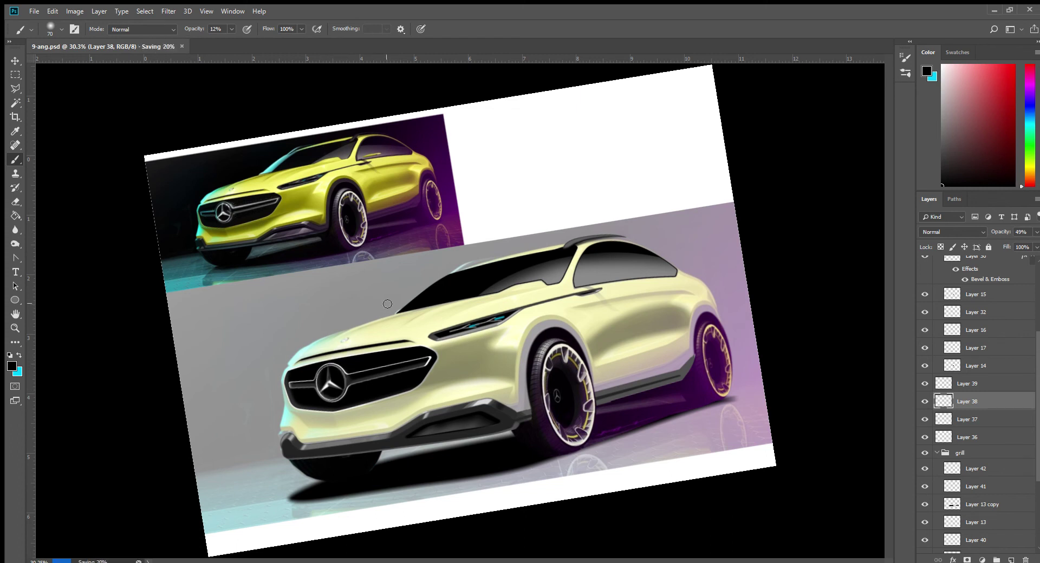
click(15, 75)
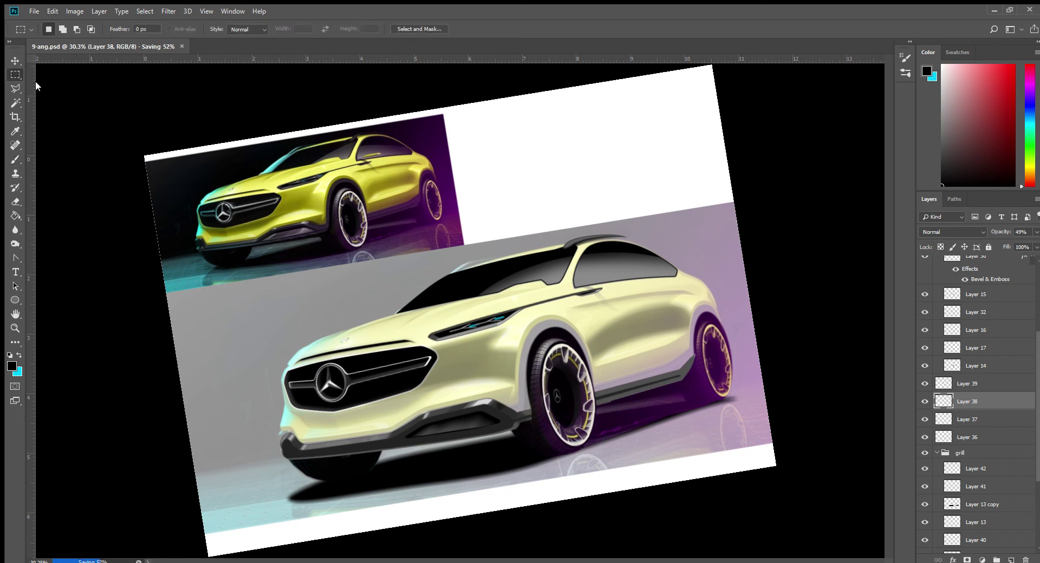
key(shift+m)
key(ctrl+shift+alt+n)
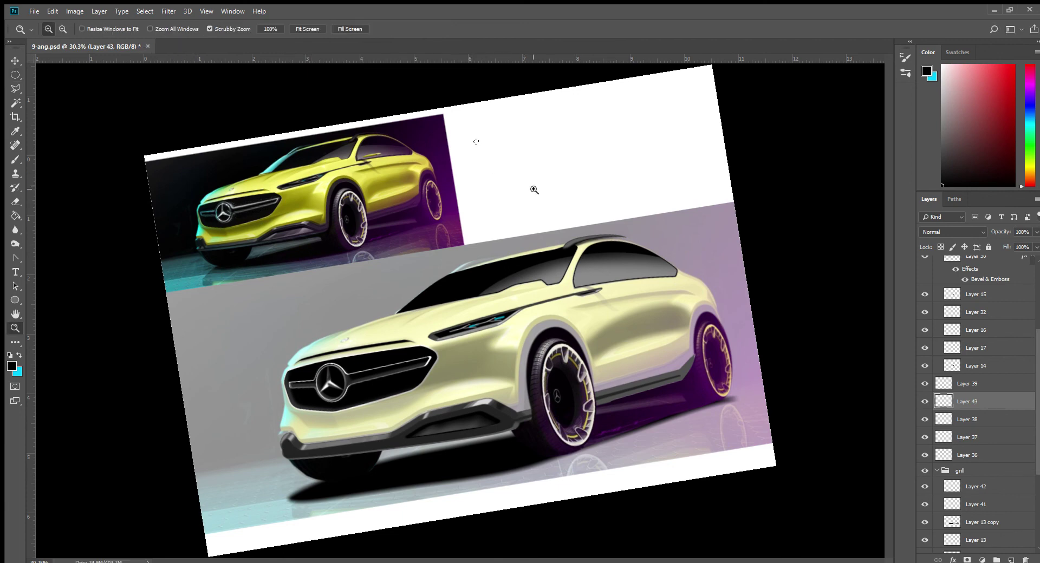
Step: Zoom into the white area above the car and fill a small elliptical dot with black
drag(534, 193, 611, 193)
drag(545, 258, 599, 440)
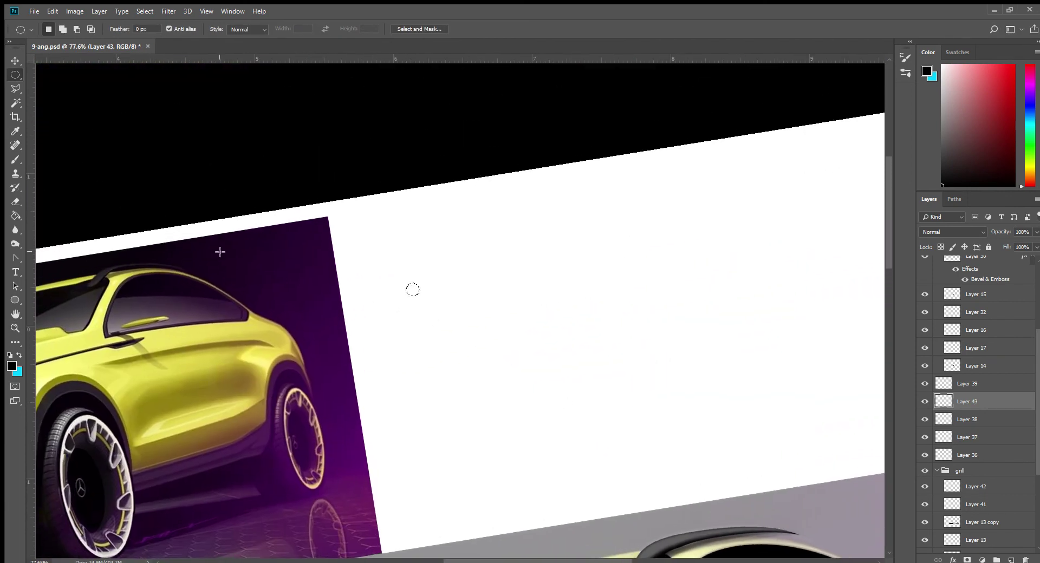
click(16, 216)
click(414, 288)
key(ctrl+t)
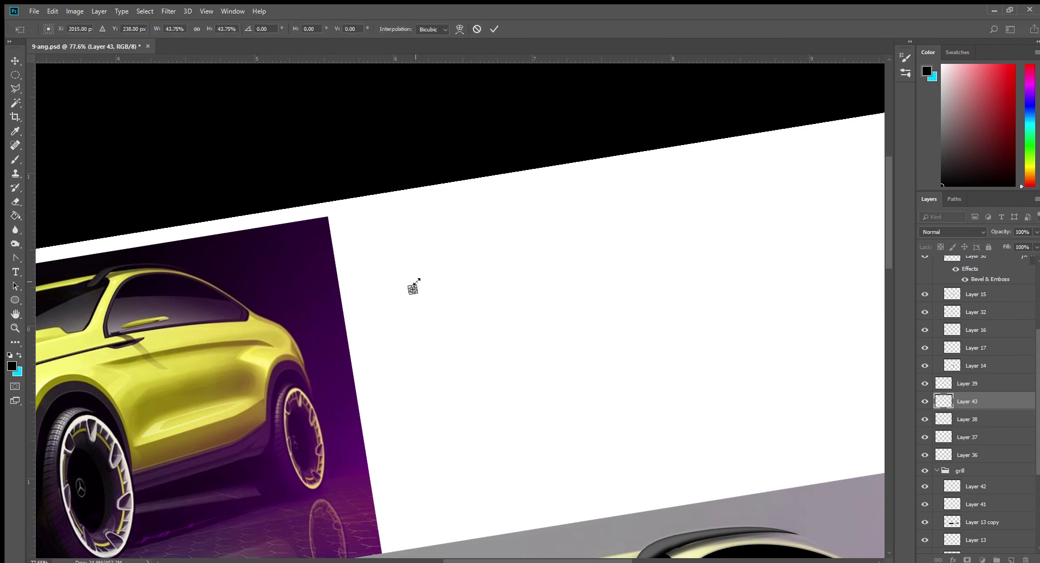
key(Return)
Step: Alt-drag copies of the dot into a row of eight and select all the dot layers
click(15, 61)
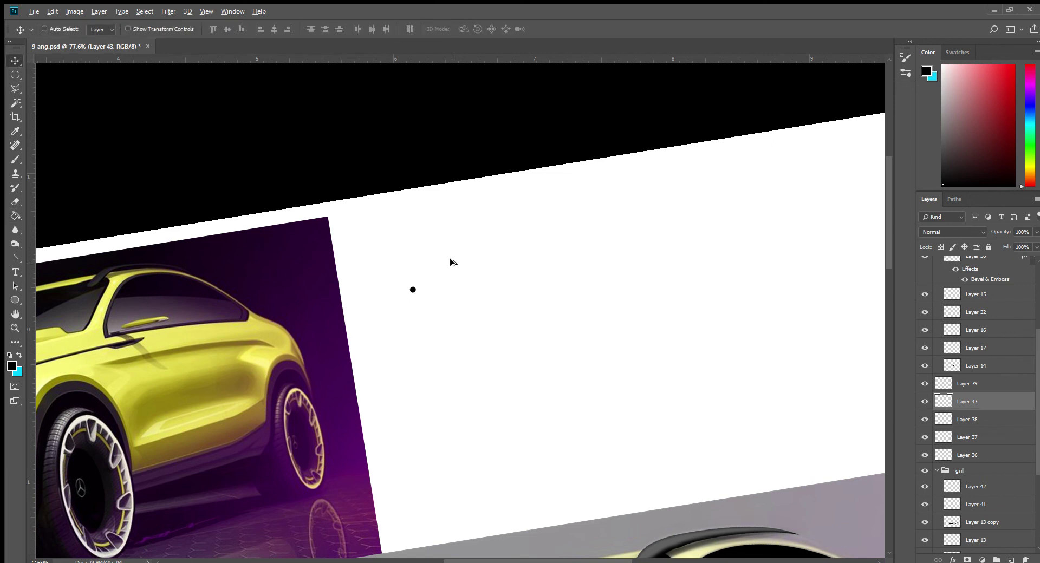
drag(425, 288, 439, 285)
drag(439, 285, 502, 274)
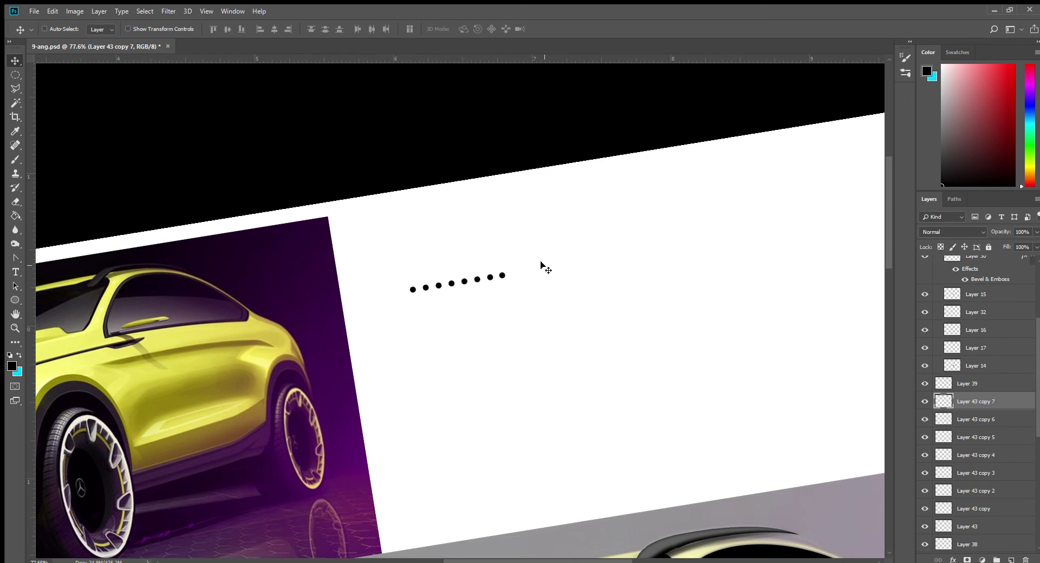
shift+click(995, 521)
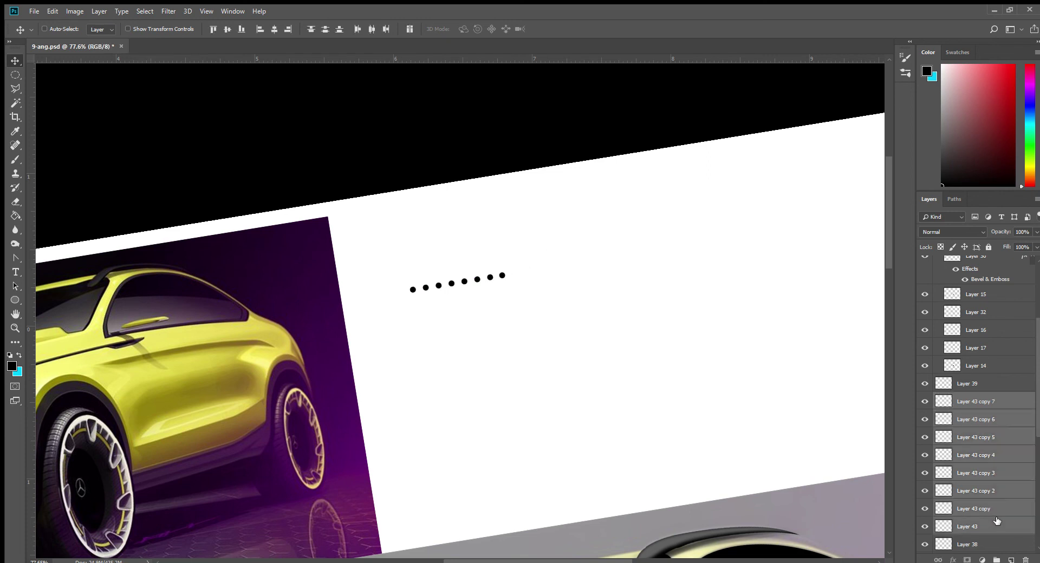
Step: Merge the dots and duplicate the row rightward twice, nudged into line, creating copies 8 and 9
key(ctrl+e)
drag(501, 275, 588, 260)
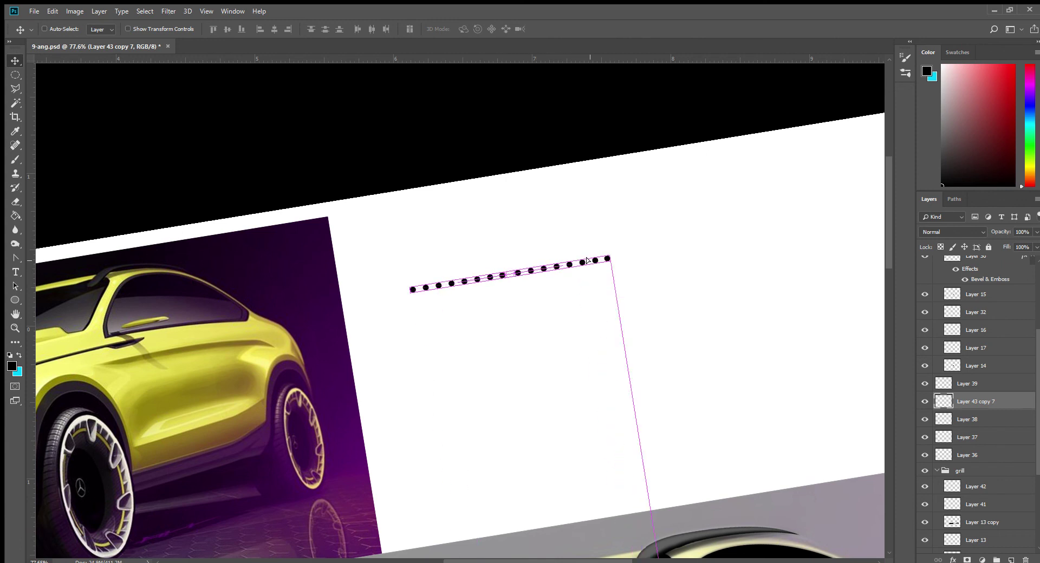
drag(586, 260, 586, 261)
key(Left)
key(Left)
key(Left)
key(Left)
key(Left)
key(Left)
key(Right)
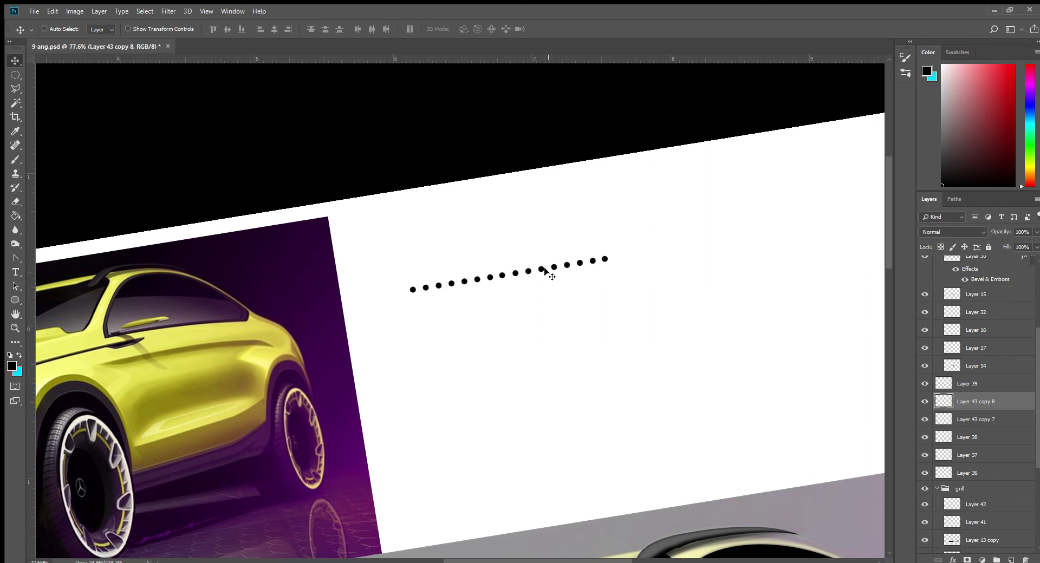
drag(577, 260, 628, 253)
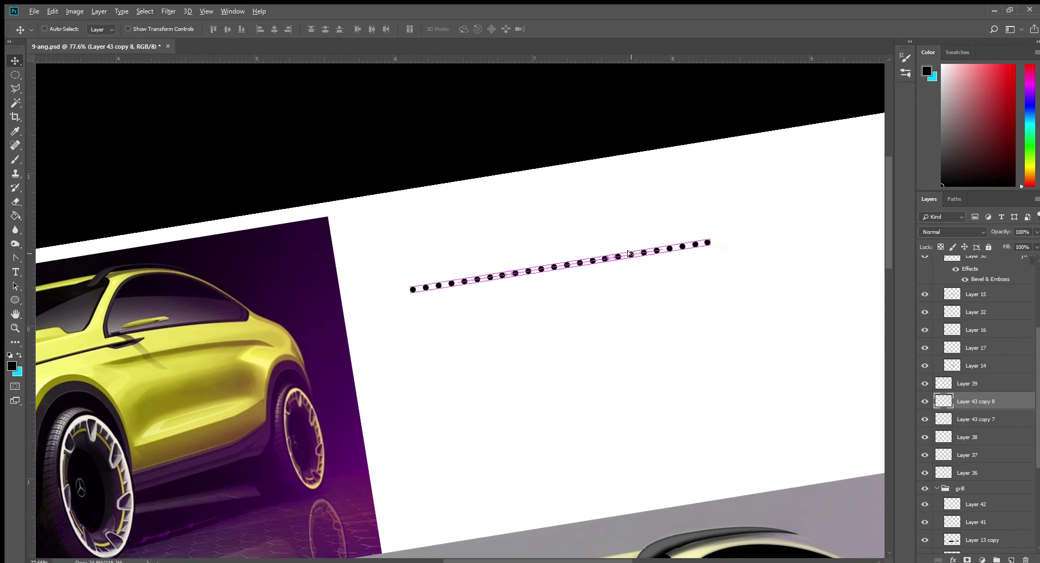
key(ctrl+j)
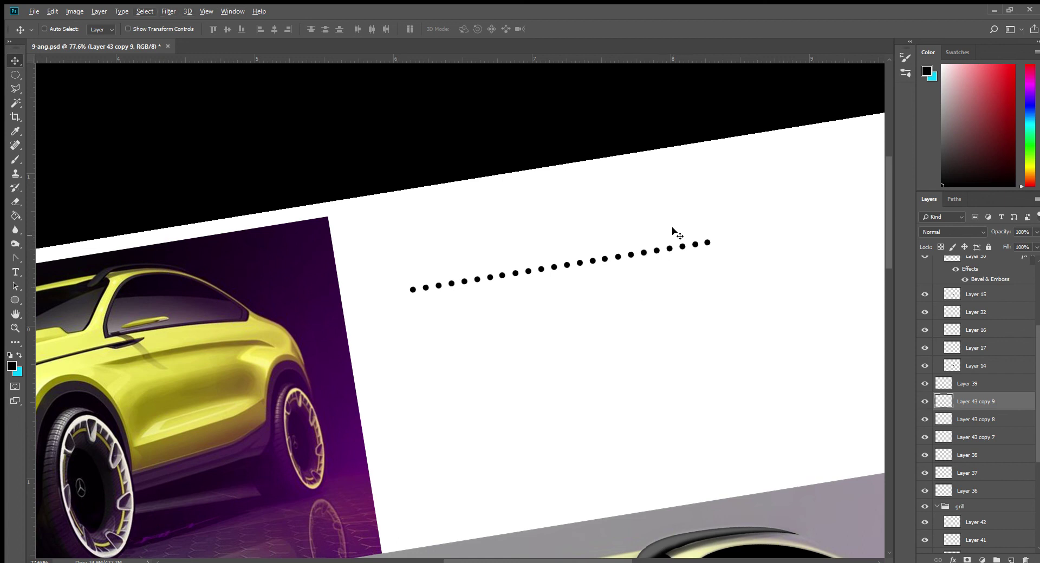
key(ctrl)
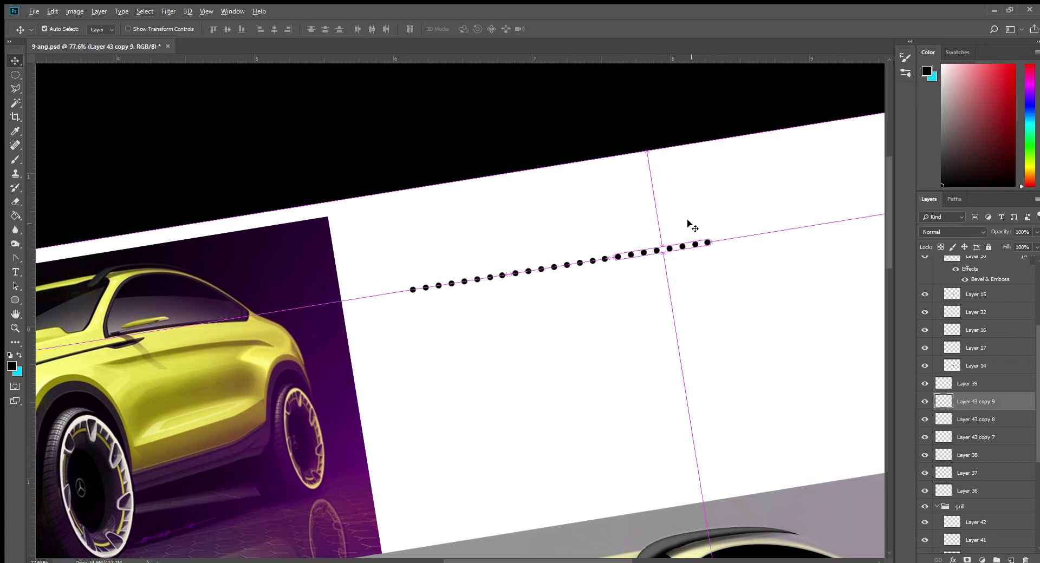
Step: Duplicate the dot row downward, offsetting alternate rows right to form staggered double rows
key(Delete)
key(Delete)
mouse_move(476, 280)
mouse_down()
mouse_move(477, 291)
mouse_move(458, 276)
mouse_up()
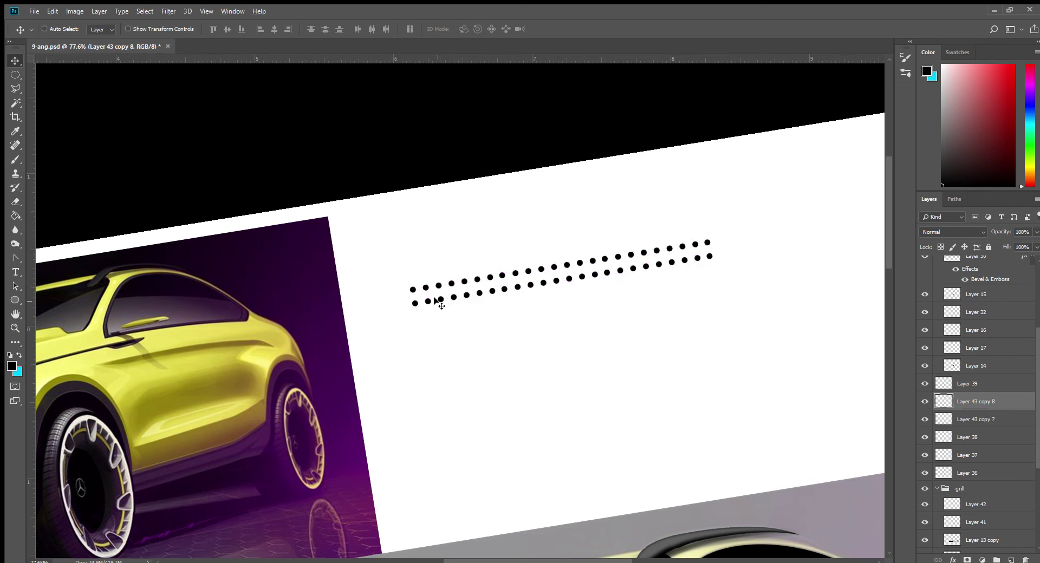
key(Right)
key(Right)
key(Right)
key(Right)
key(ctrl+e)
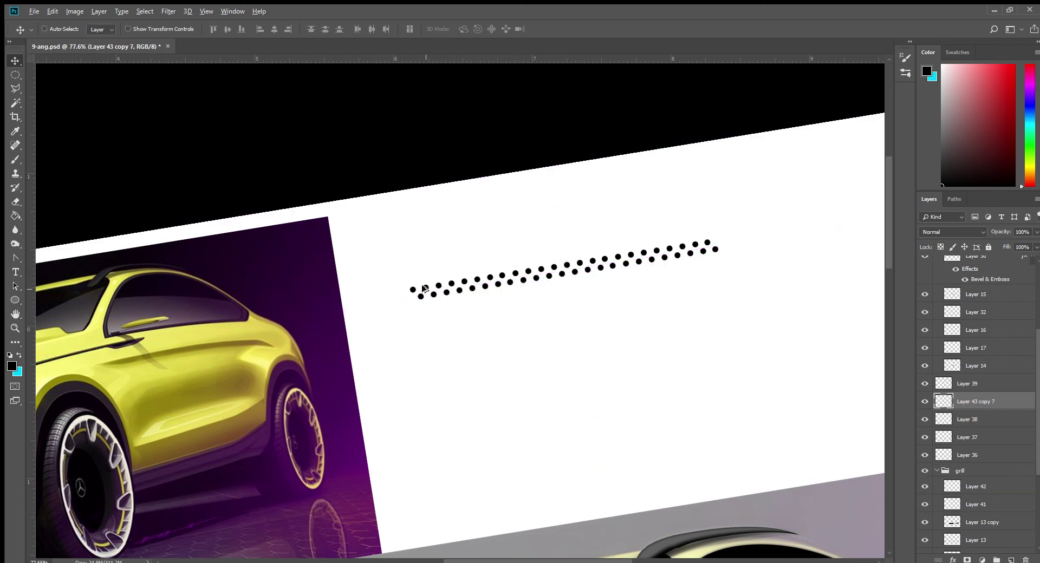
drag(424, 289, 426, 303)
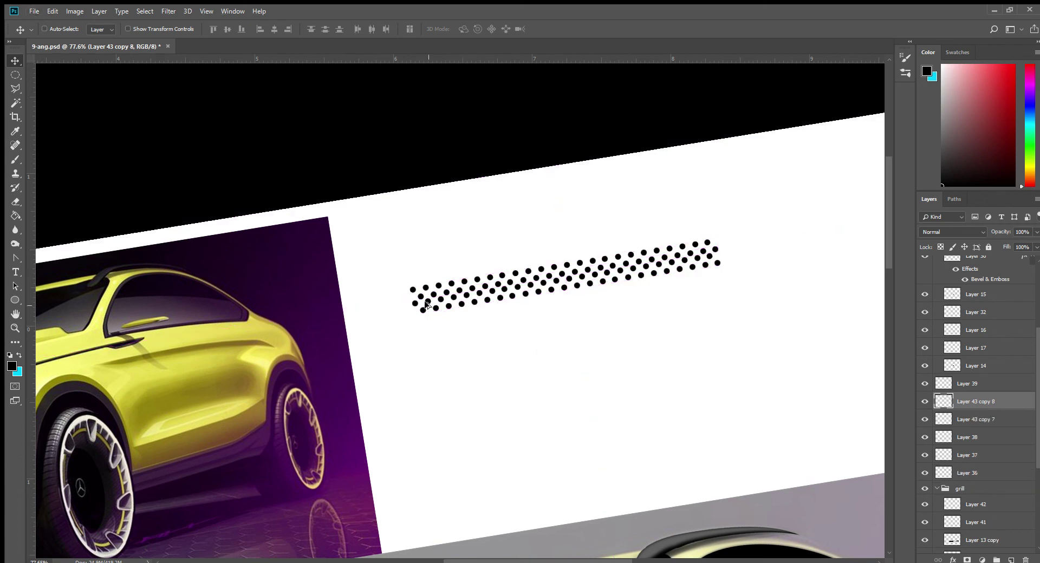
mouse_move(426, 304)
mouse_down()
mouse_move(431, 345)
mouse_move(447, 317)
mouse_up()
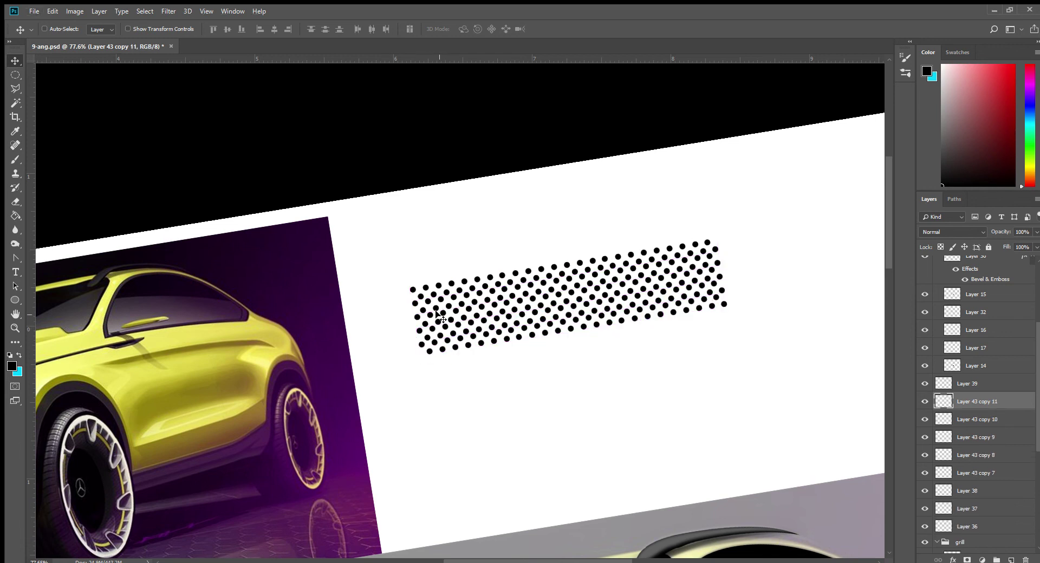
key(Down)
key(Down)
key(Down)
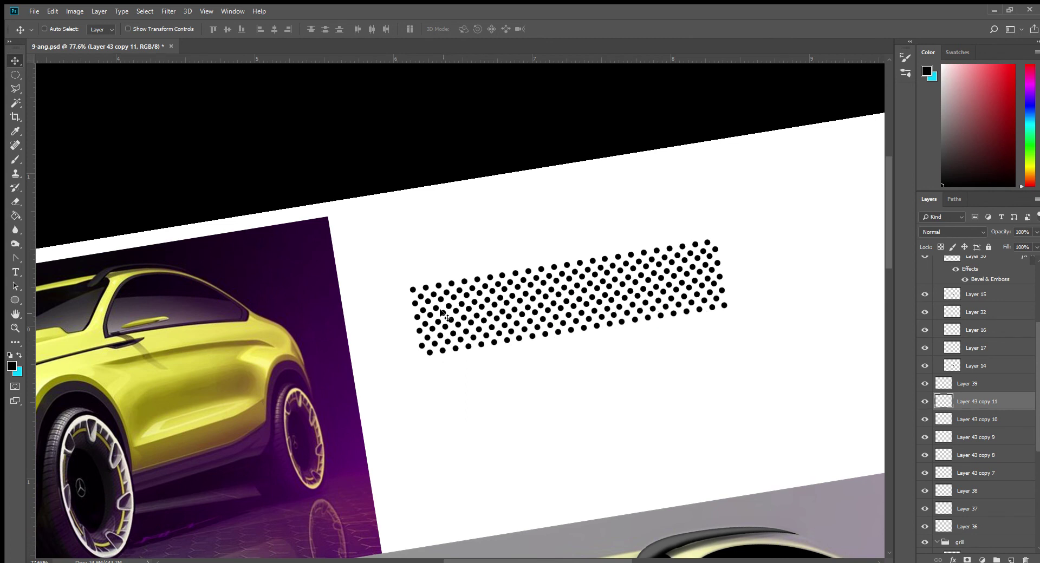
Step: Add one more row set, then merge all dot layers into Layer 43 copy 12
drag(435, 359, 437, 374)
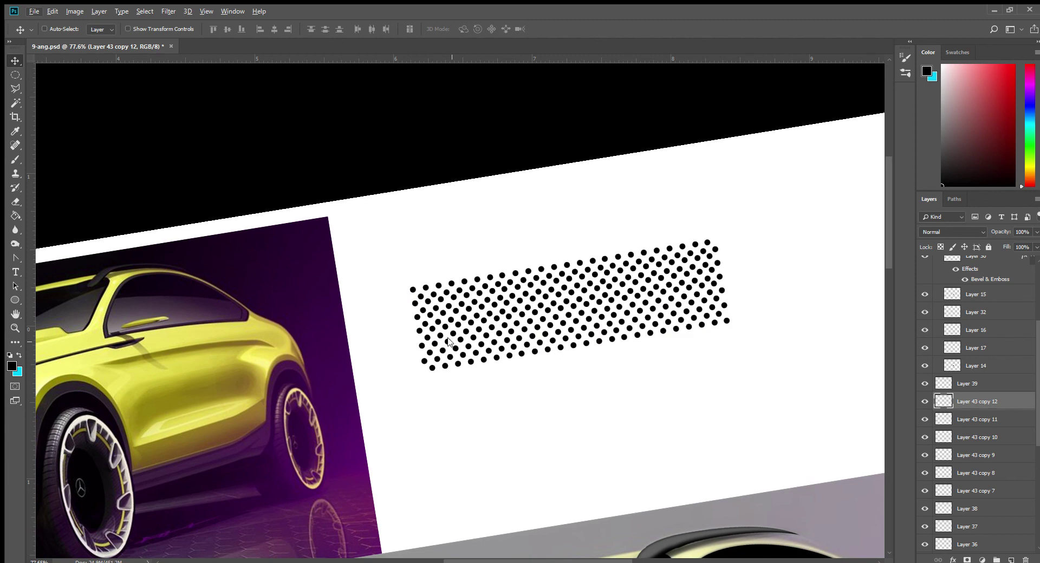
shift+click(977, 506)
shift+click(986, 492)
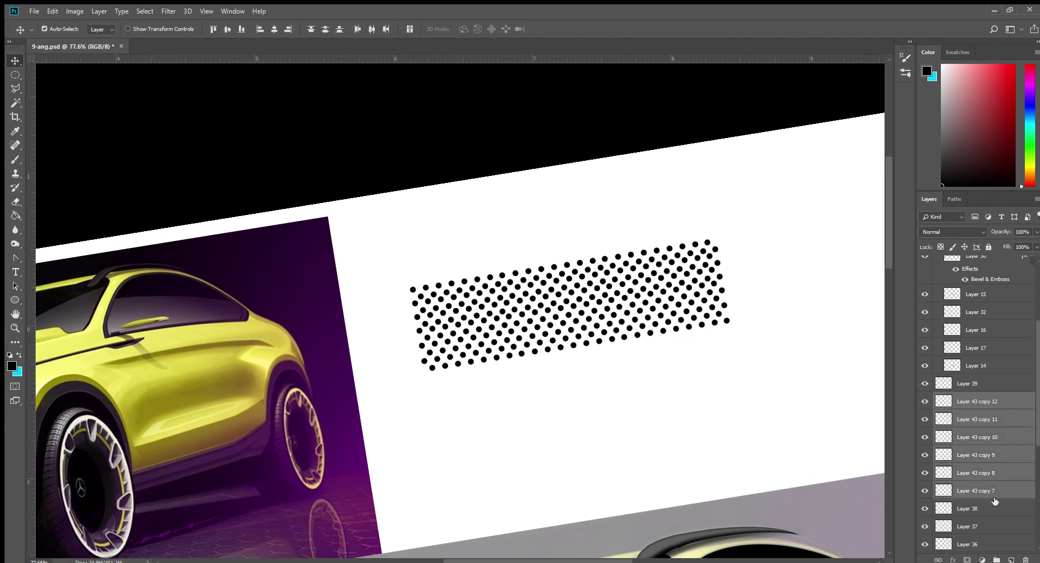
key(ctrl+e)
key(z)
mouse_move(676, 376)
mouse_down()
mouse_move(630, 395)
mouse_move(563, 400)
mouse_move(279, 294)
mouse_up()
Step: Duplicate the dot block to the right and merge it into one wide band
key(v)
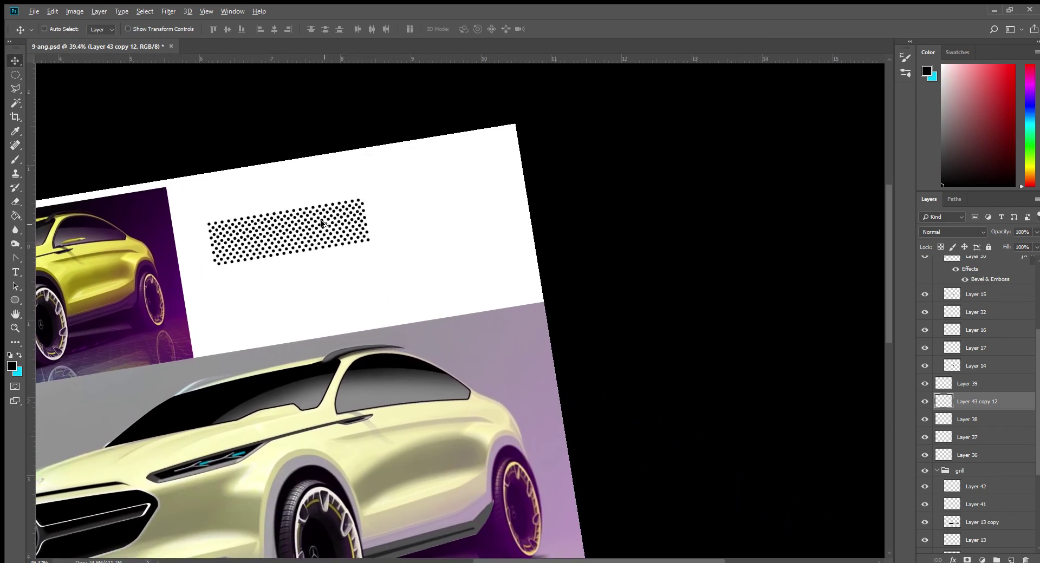
drag(331, 222, 506, 186)
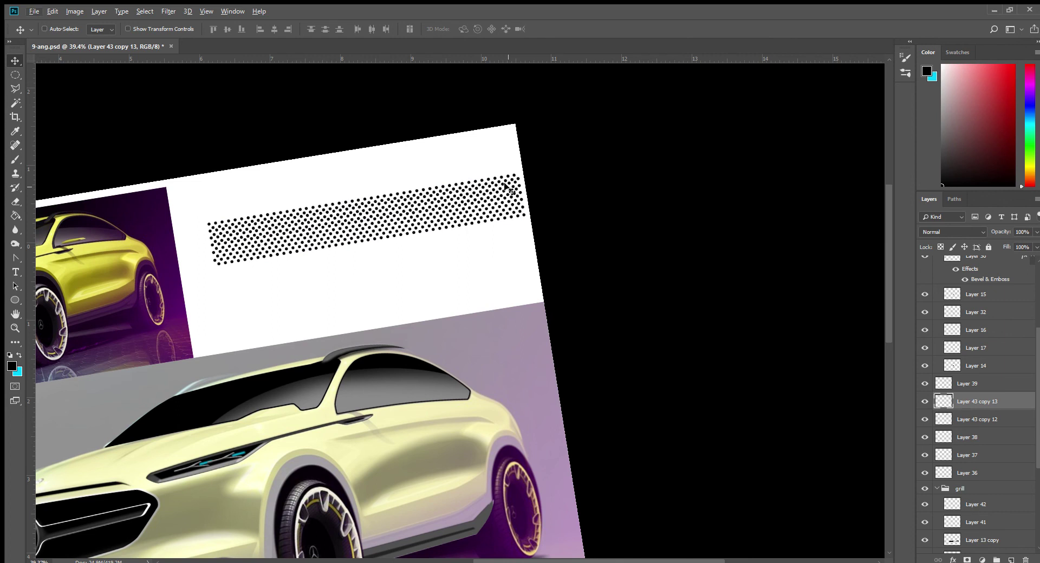
key(ctrl+e)
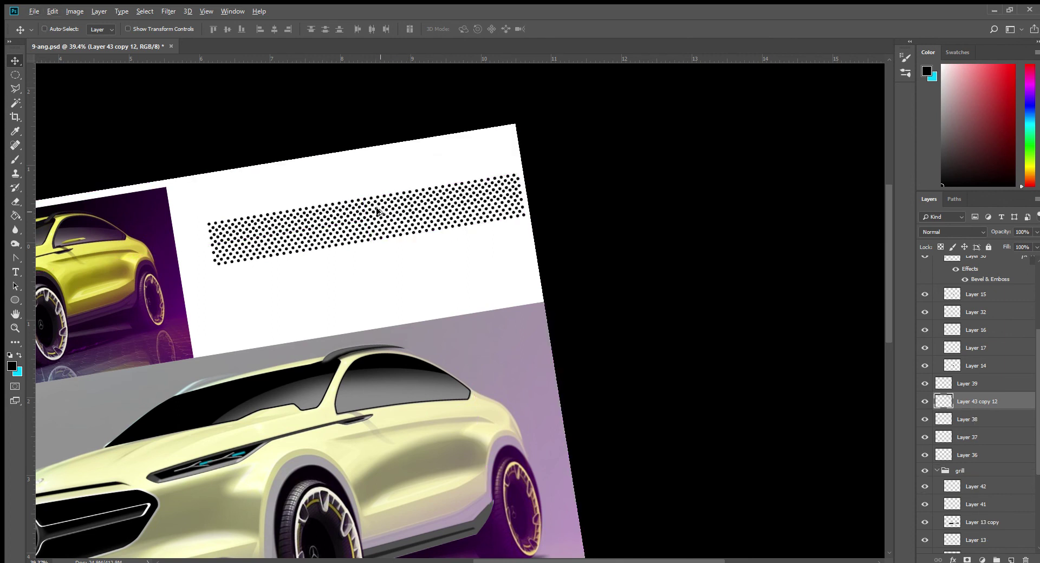
Step: Test a lower band copy nudged into alignment, then delete it and clear the band off the panel
drag(375, 208, 389, 241)
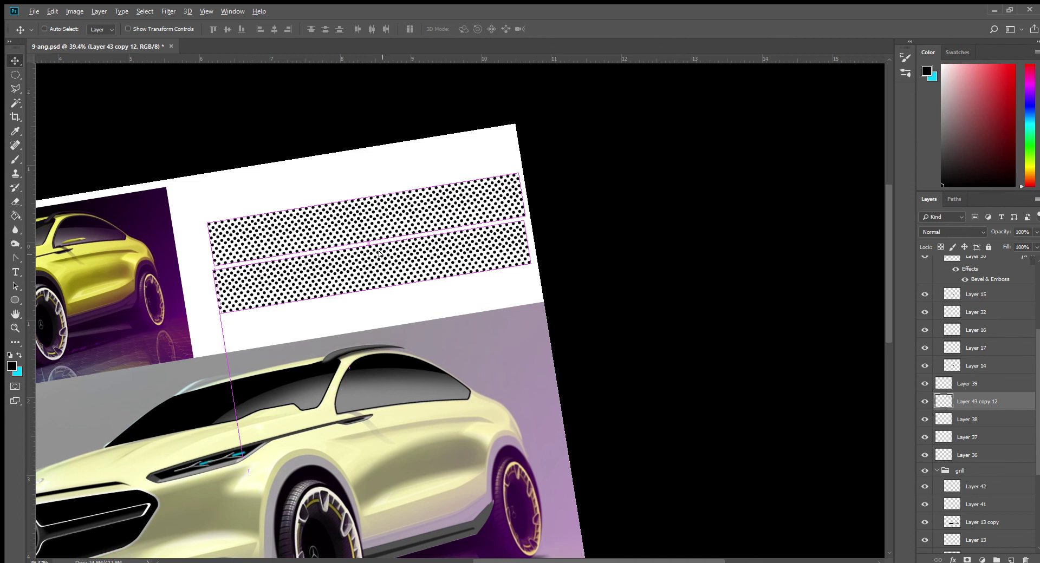
key(Up)
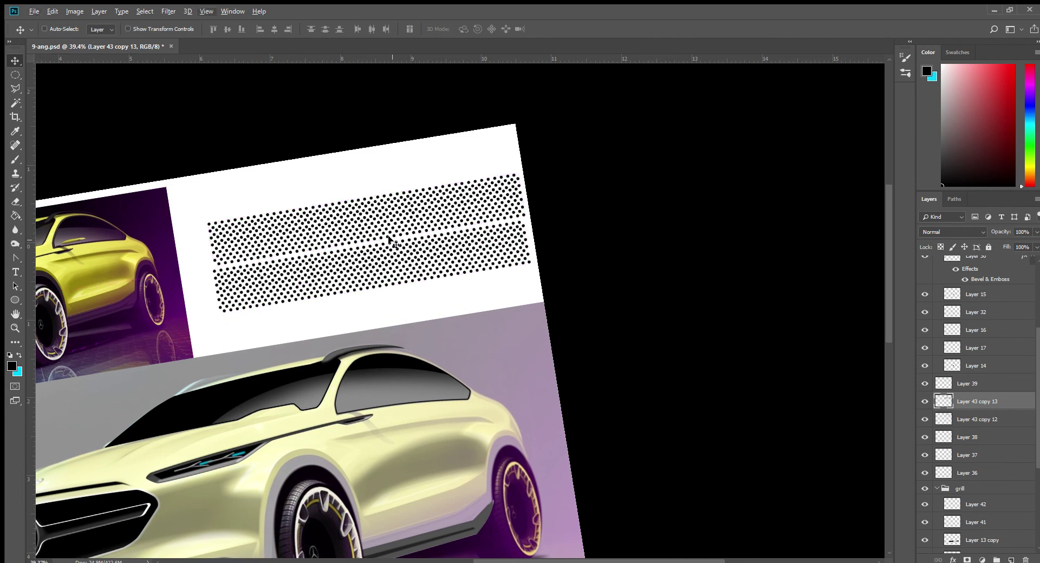
key(Up)
key(Up)
key(Up)
key(Left)
key(Left)
key(Left)
key(Right)
key(Right)
key(Right)
key(Right)
key(Right)
key(Right)
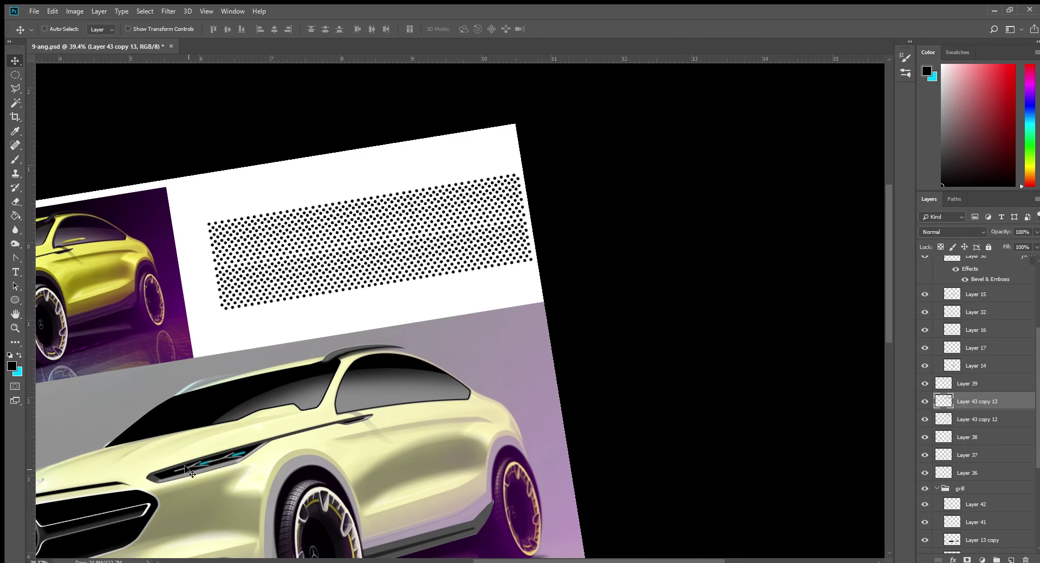
key(Left)
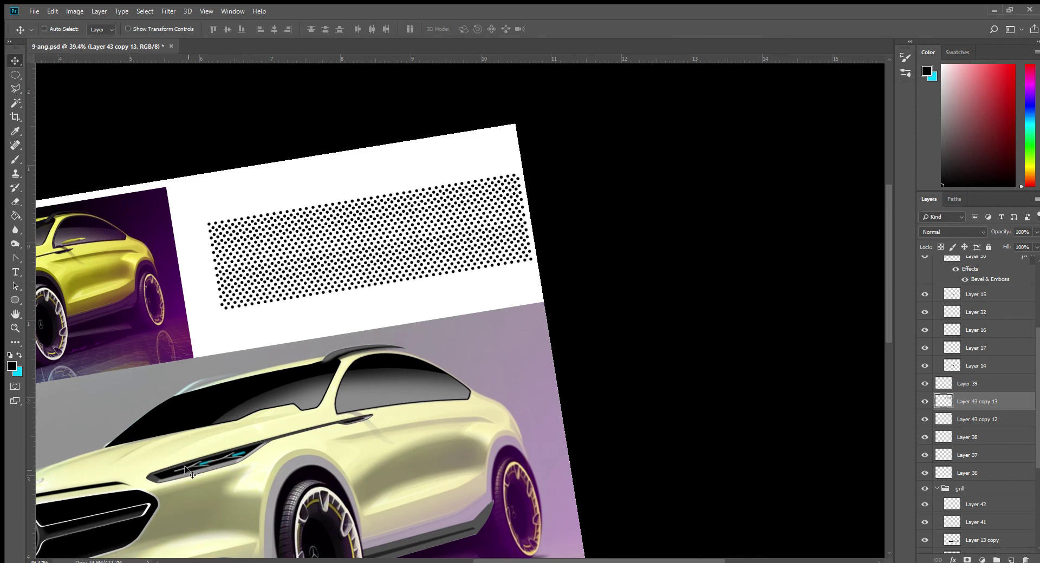
key(Delete)
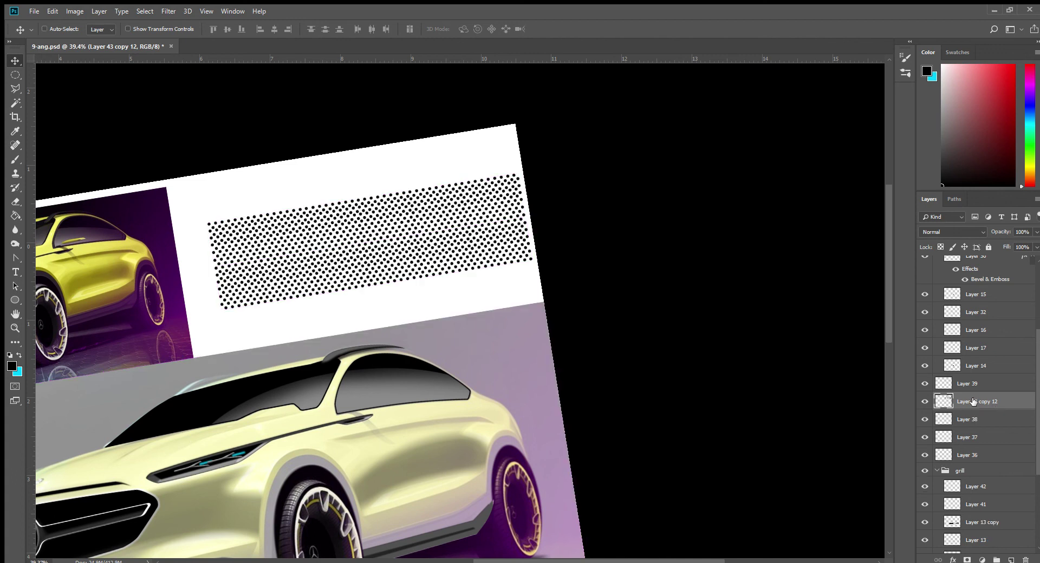
key(Delete)
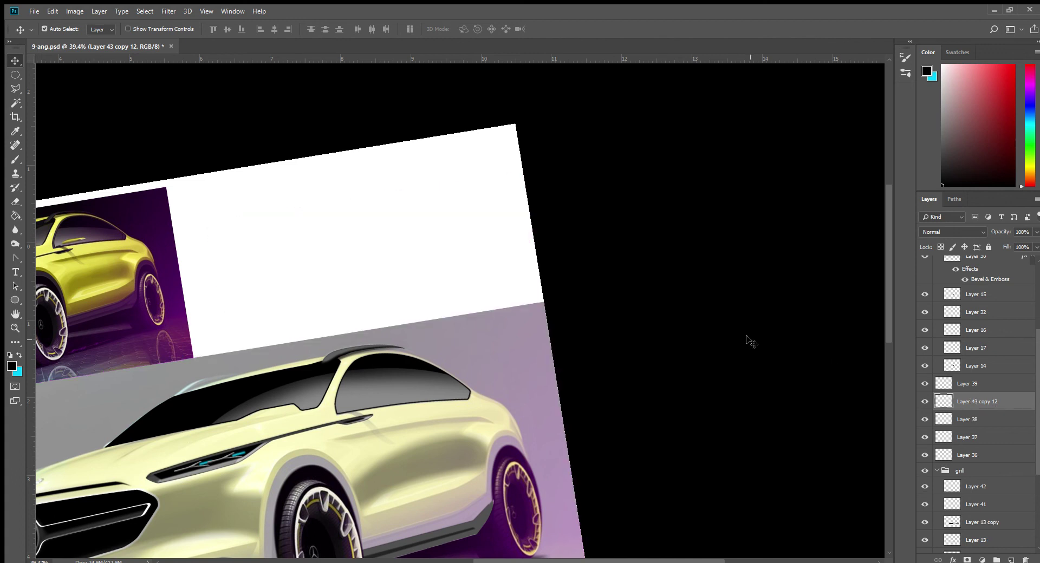
Step: Move the dot mesh onto the front grille and skew and narrow it to the grille's shape
mouse_move(197, 509)
mouse_down()
mouse_move(430, 348)
mouse_move(287, 377)
mouse_up()
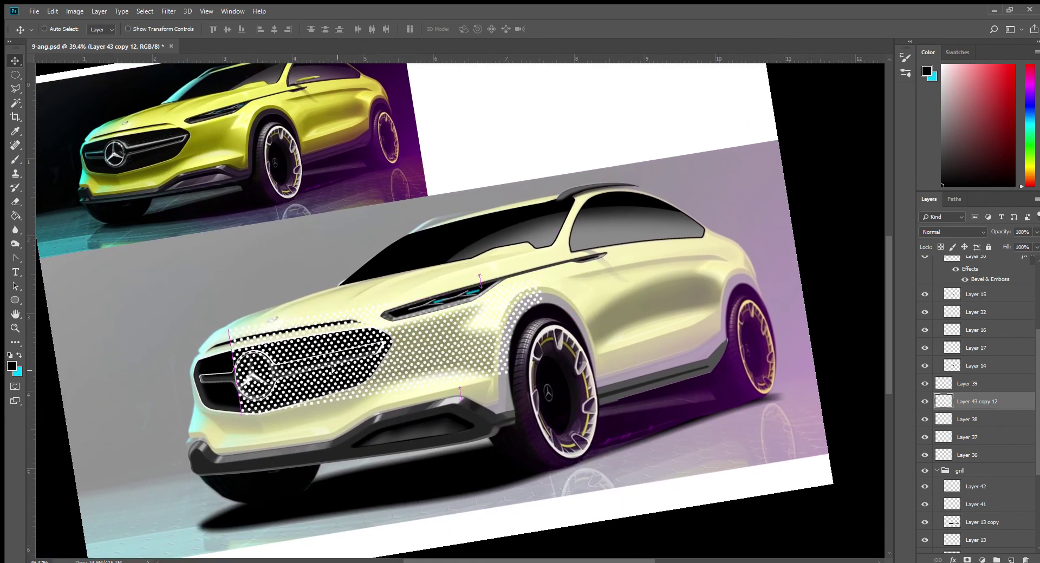
key(ctrl+t)
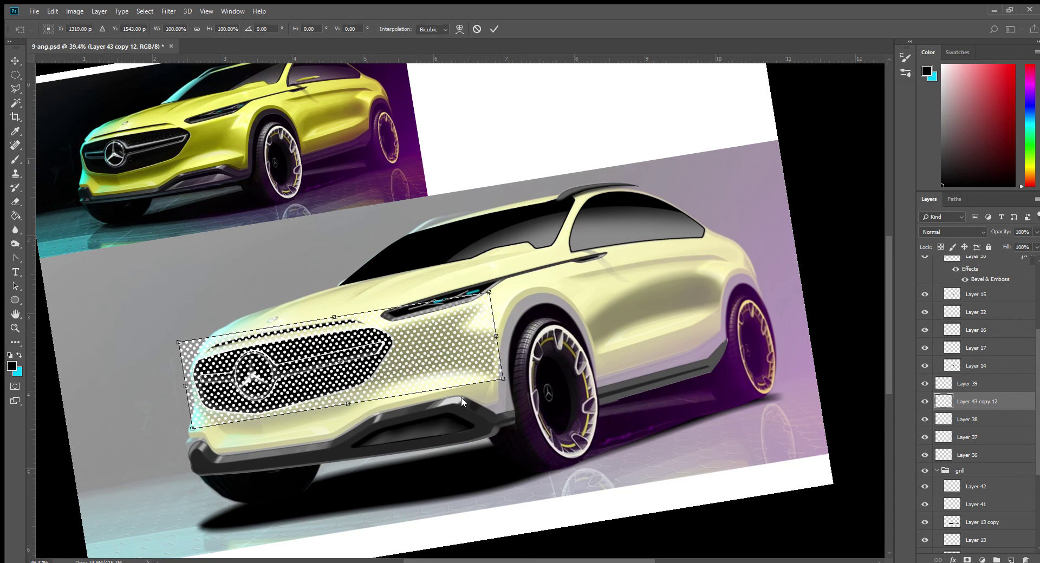
drag(486, 290, 486, 279)
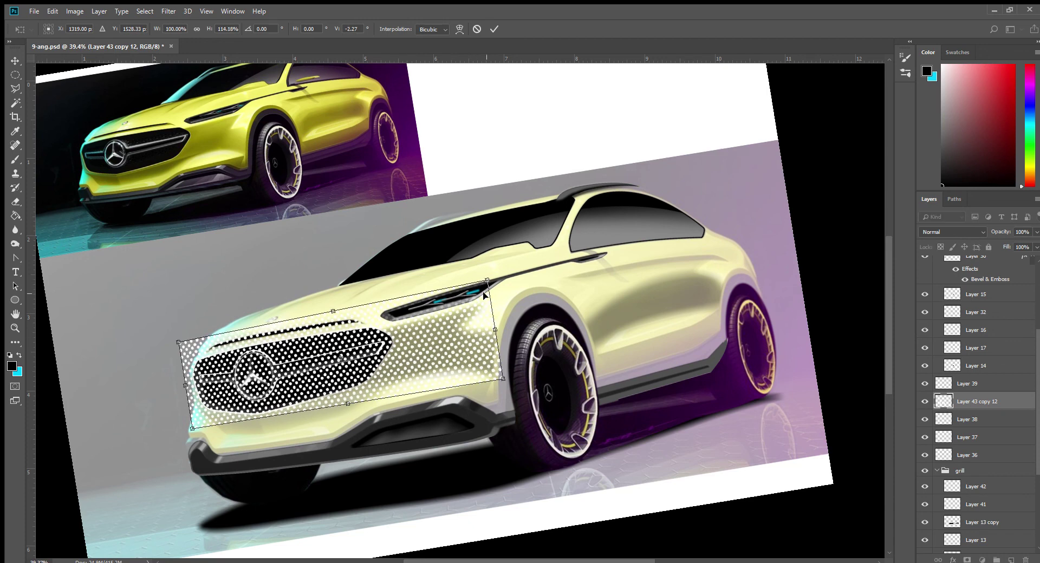
drag(500, 377, 503, 383)
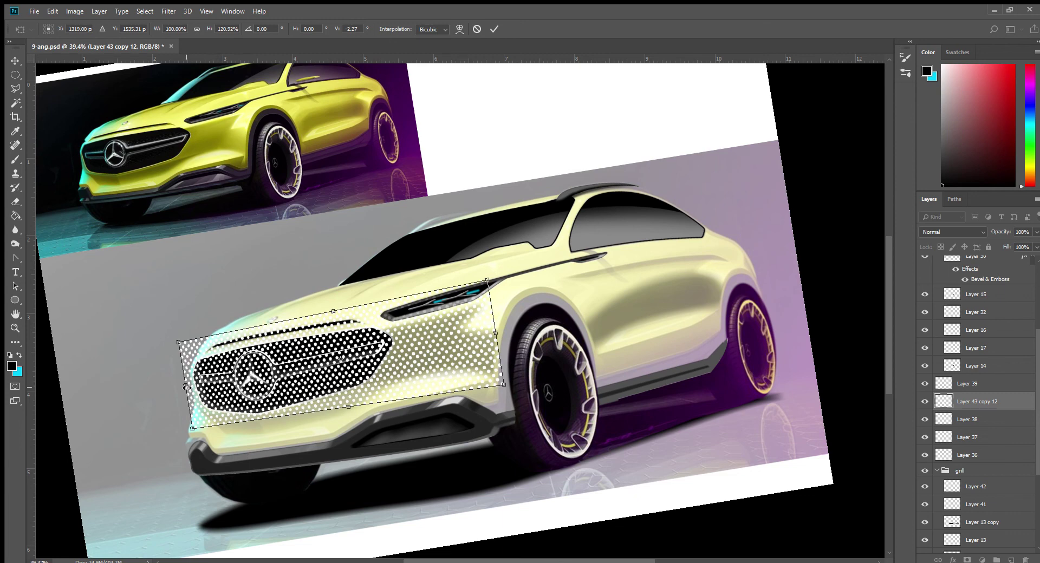
drag(186, 387, 193, 384)
drag(496, 334, 442, 349)
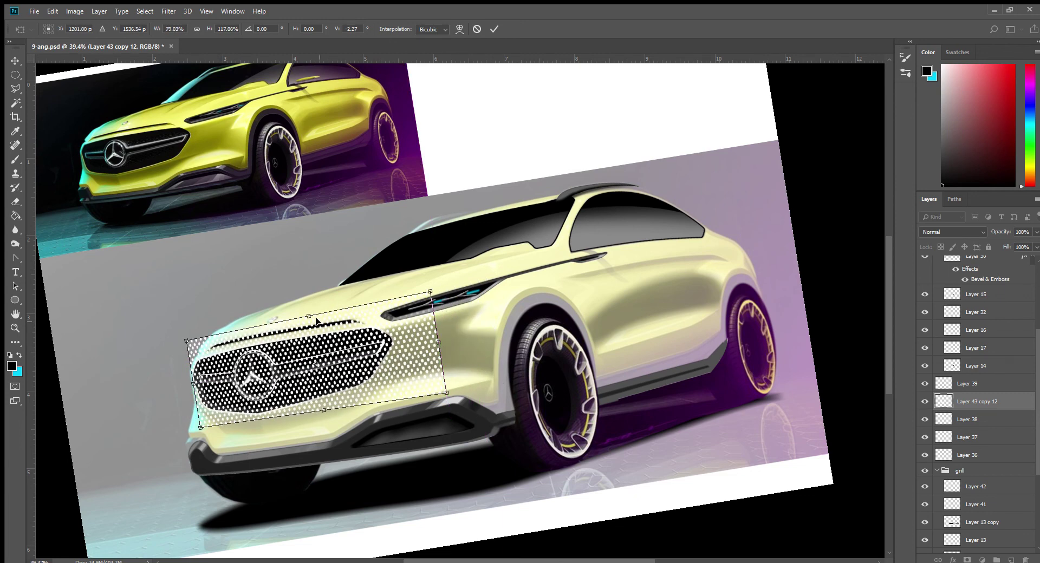
drag(308, 318, 309, 317)
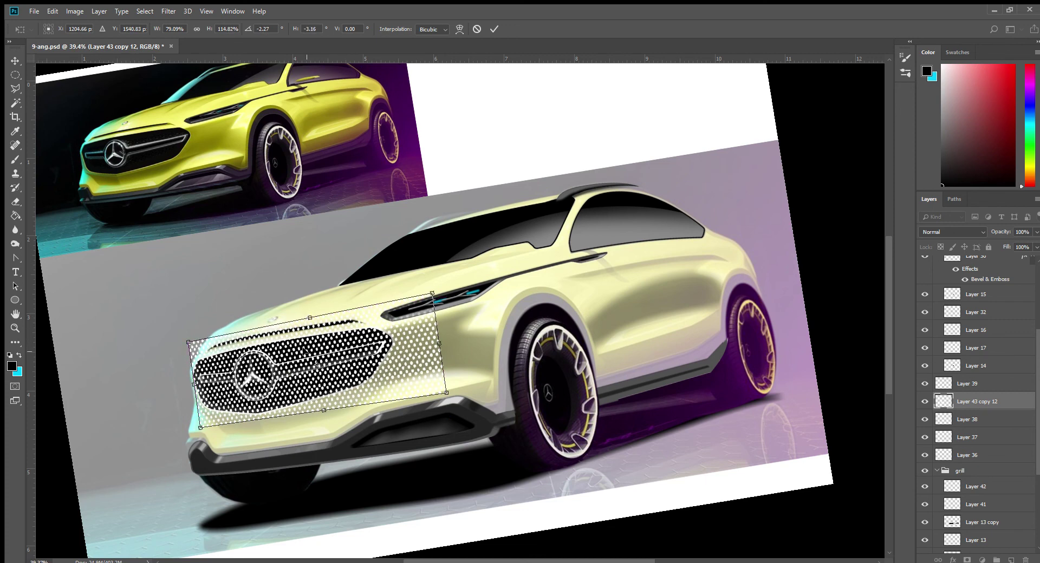
key(Return)
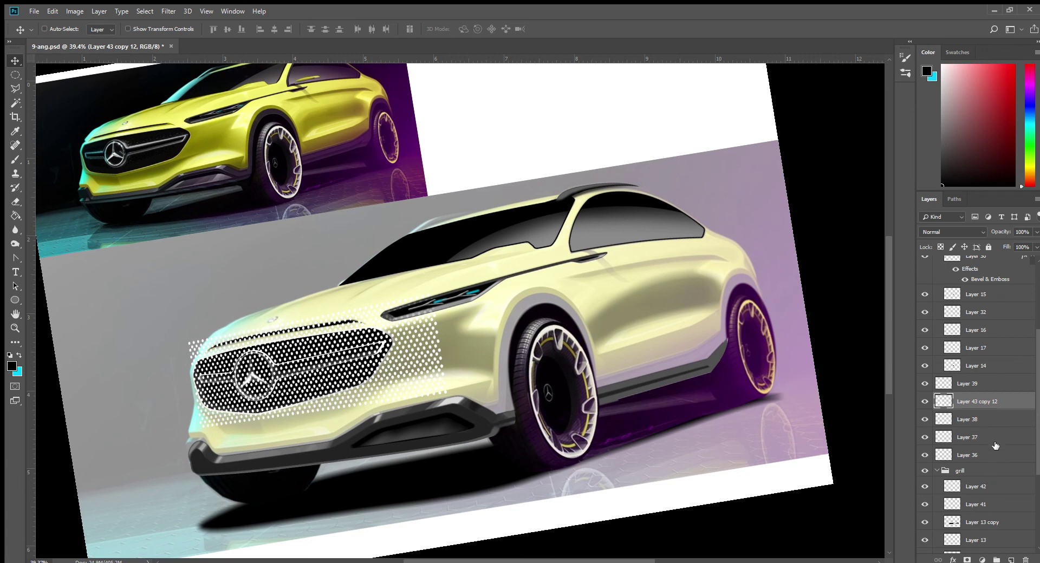
Step: Drag Layer 43 copy 12 into the grill group
drag(978, 409, 981, 466)
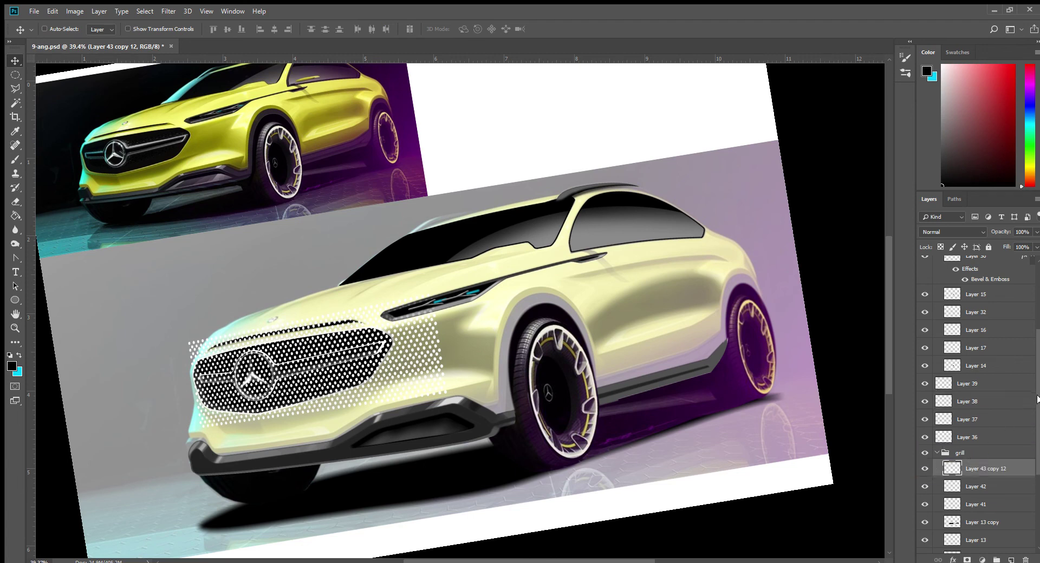
scroll(1037, 398, down, 3)
key(ctrl)
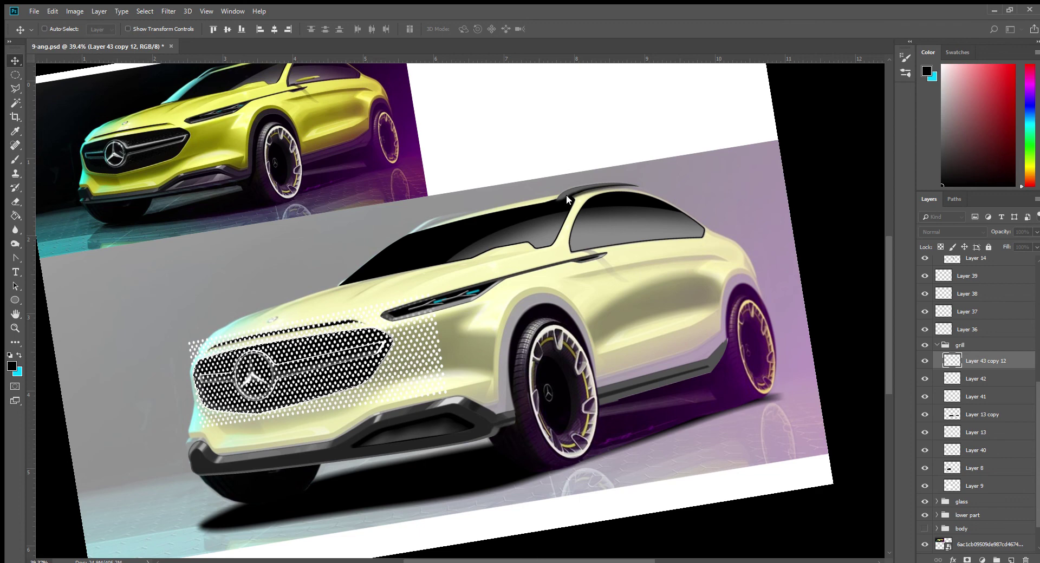
Step: Delete the mesh dots lying outside the grille and drop the selection
key(ctrl+shift+i)
key(Delete)
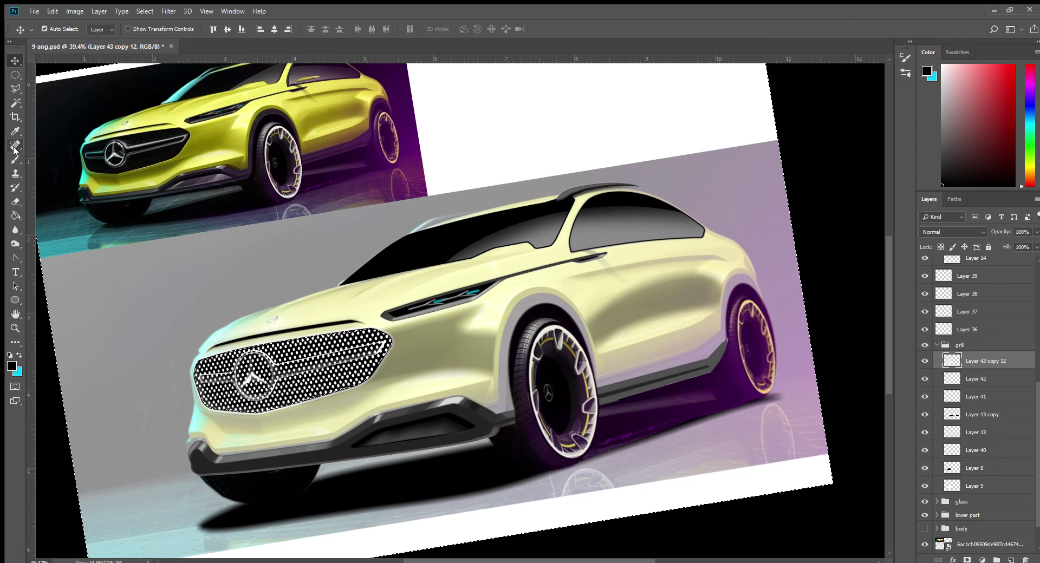
key(ctrl+d)
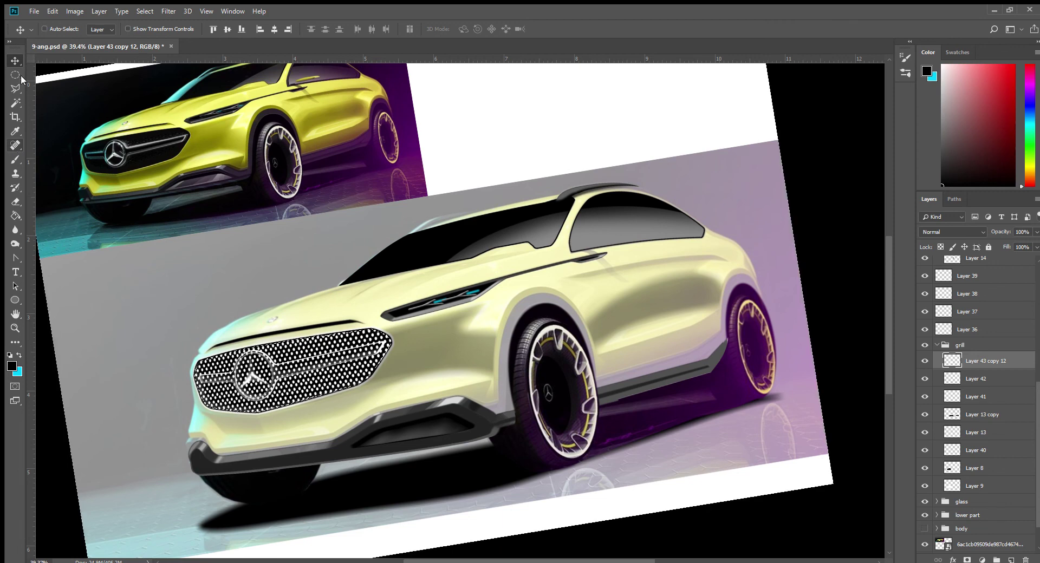
Step: Reselect the grille area, add a new Layer 43, and set the brush to 34% opacity
click(21, 77)
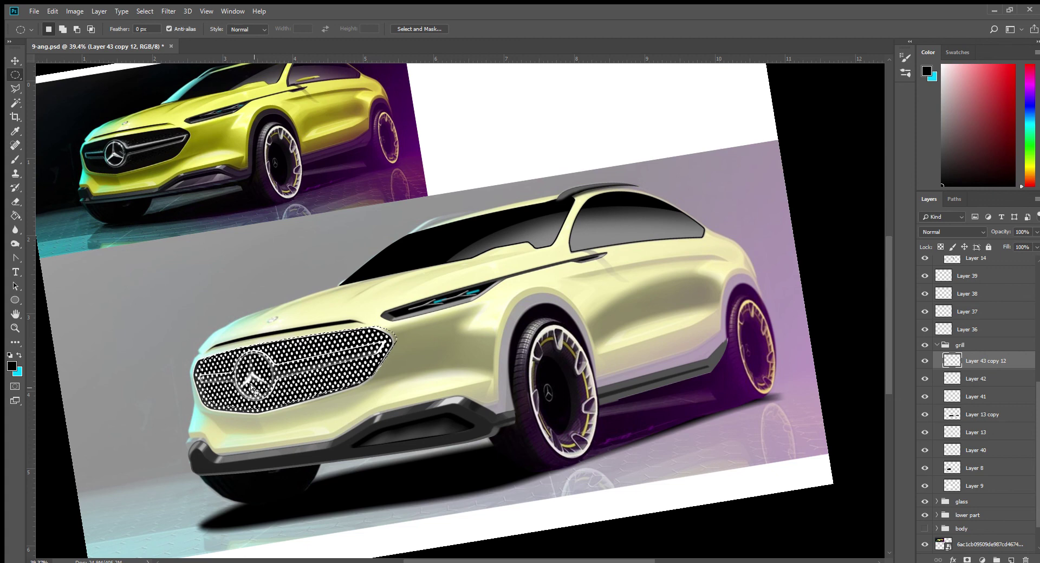
key(ctrl+shift+i)
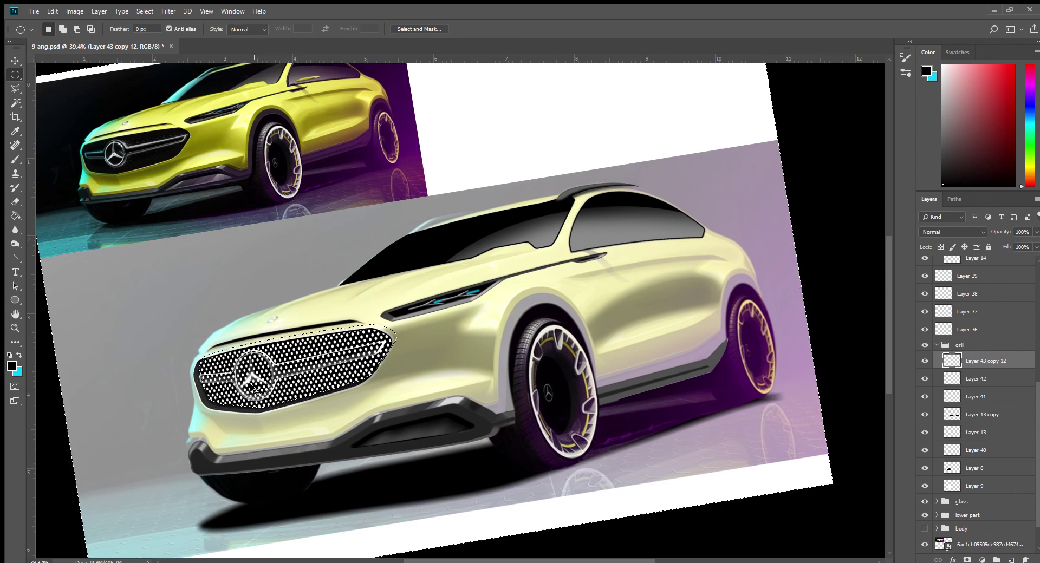
key(ctrl+shift+i)
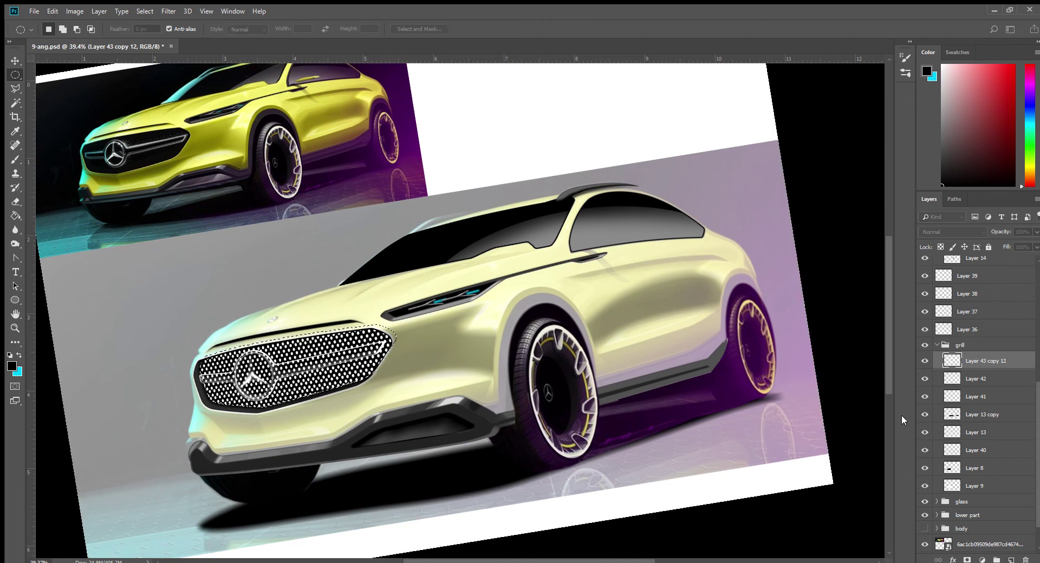
key(ctrl+shift+alt+n)
click(17, 158)
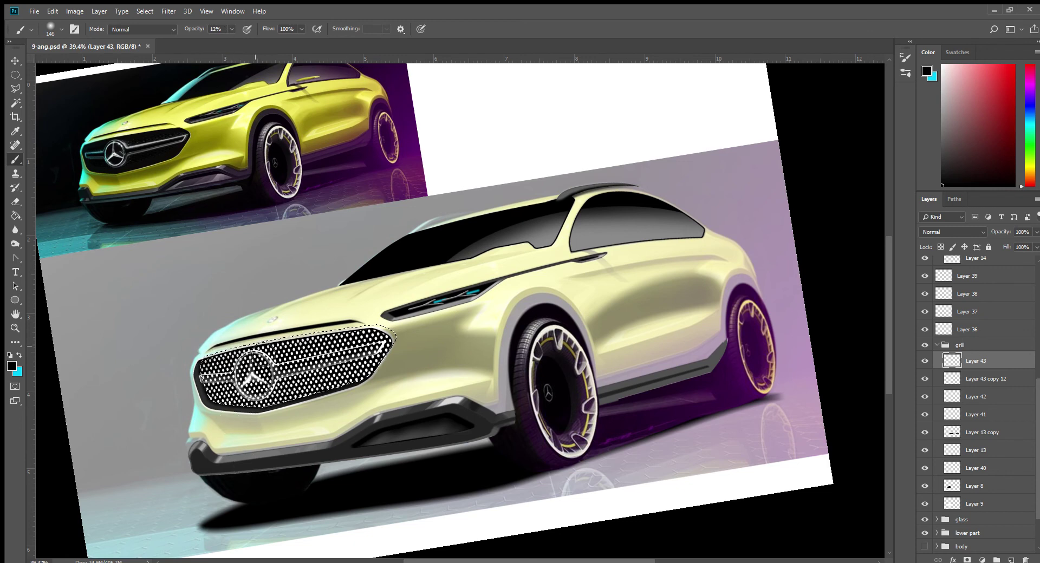
key(3)
key(4)
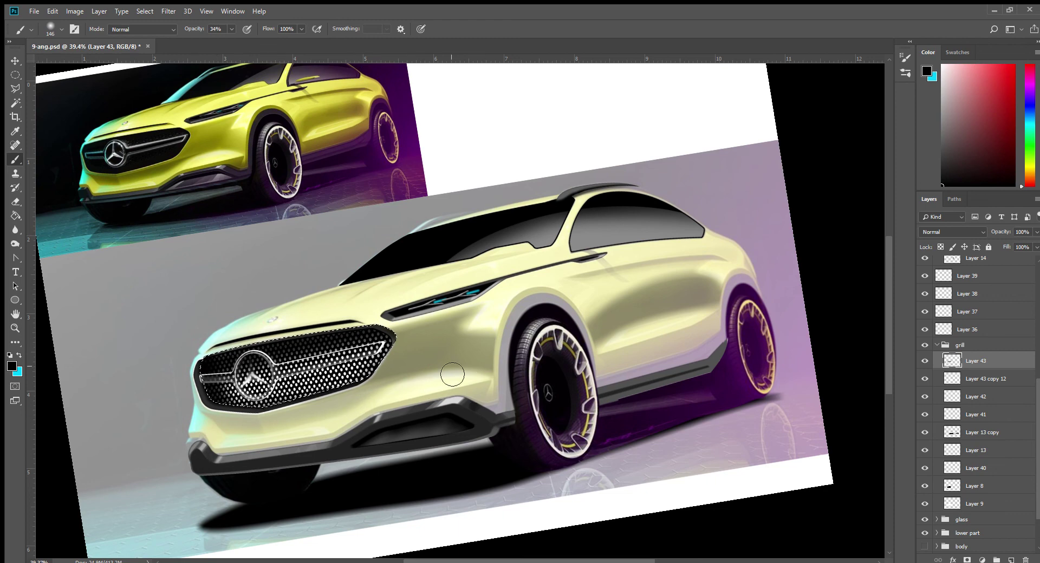
Step: Lower Layer 43 copy 12 to 57% opacity and reselect the Layer 43 shading layer
click(974, 374)
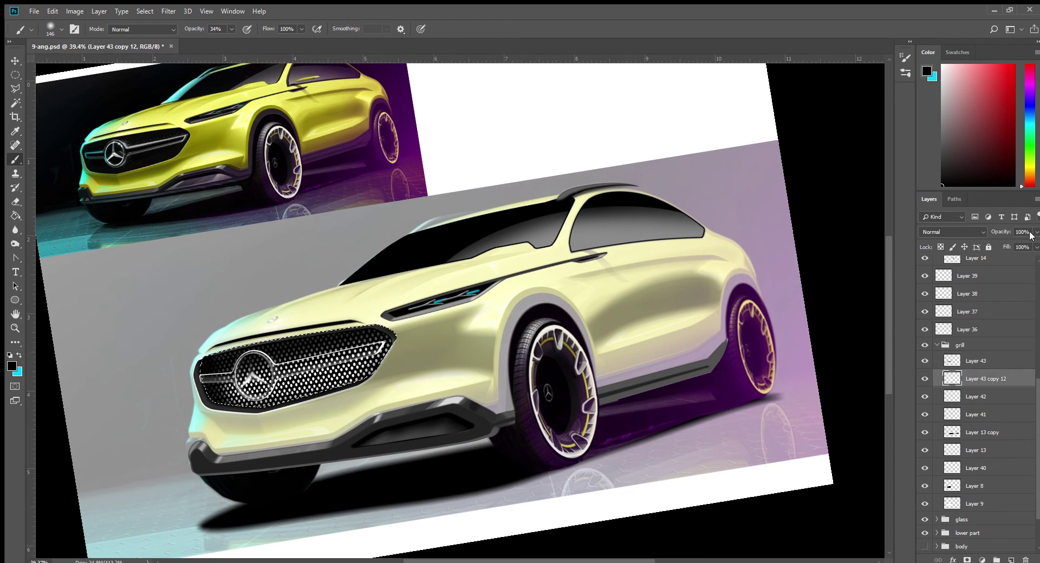
drag(1035, 233, 1013, 247)
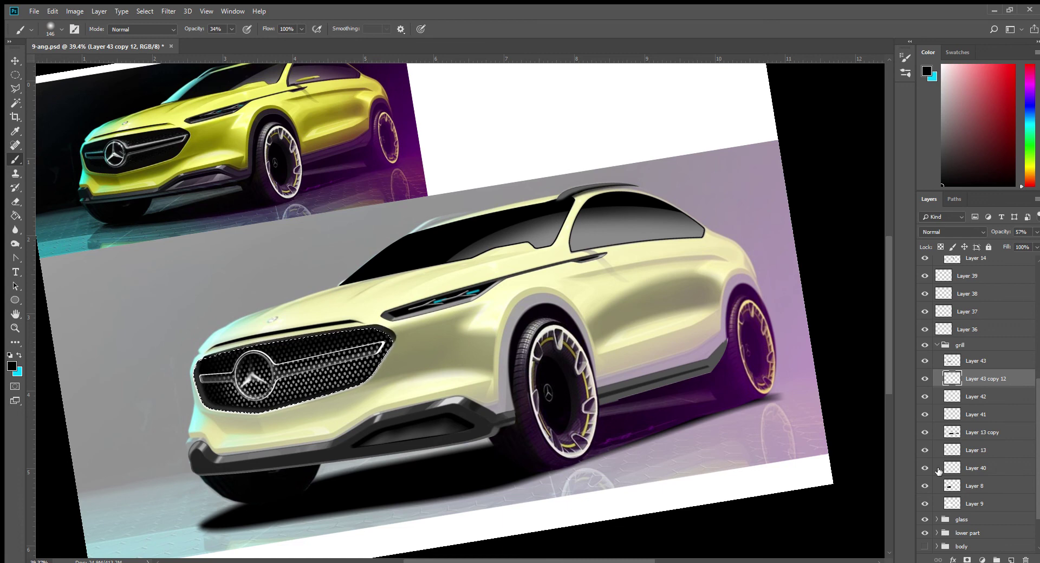
click(973, 363)
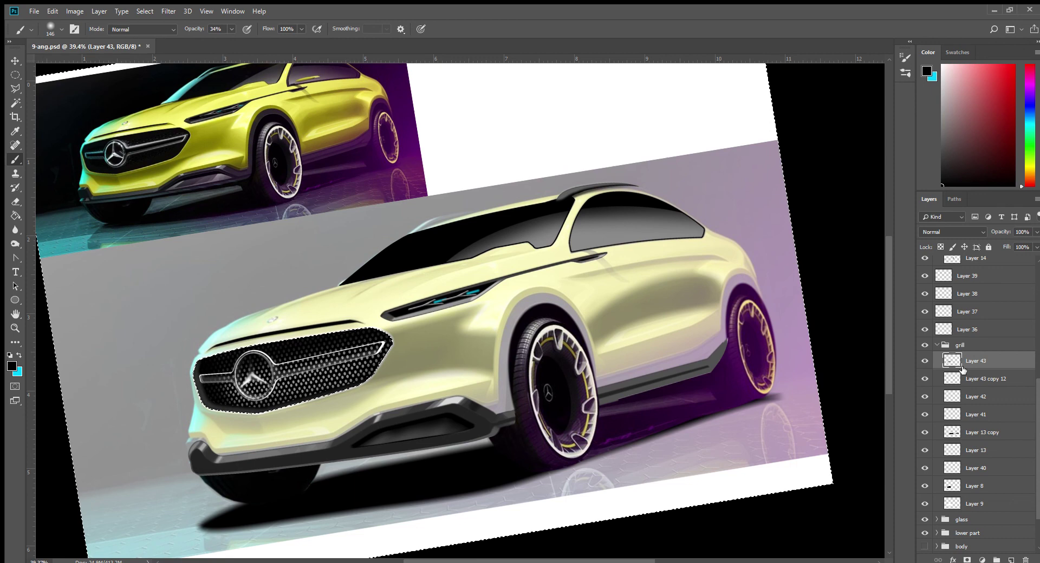
click(952, 199)
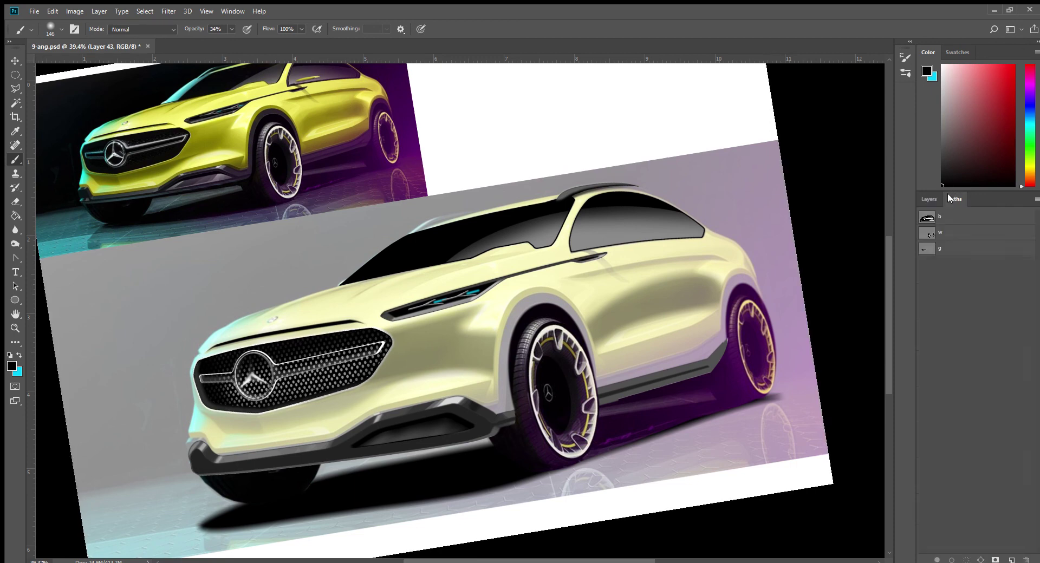
Step: Load grille path g as a selection from the Paths panel
click(926, 248)
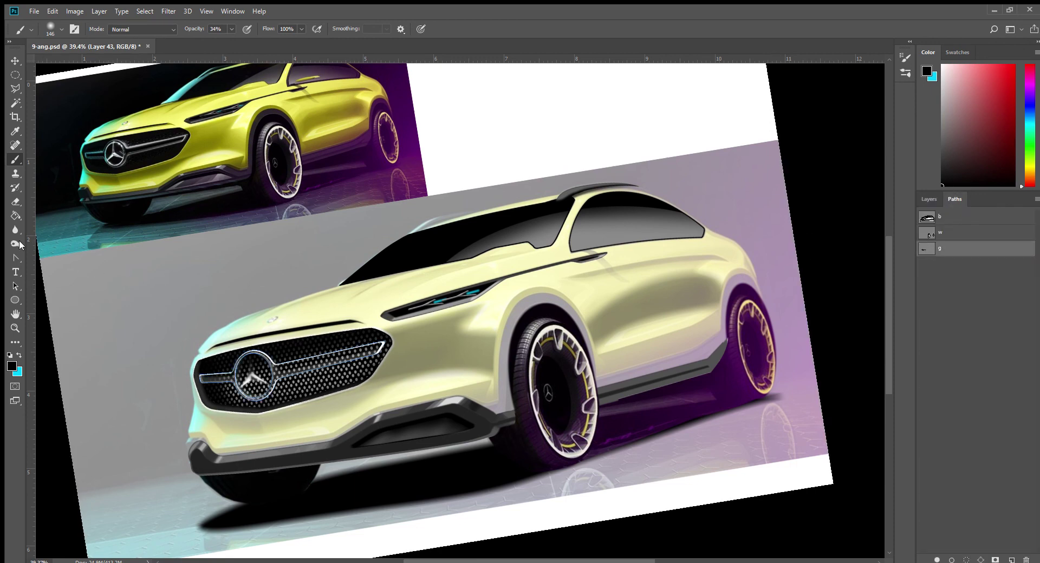
click(15, 257)
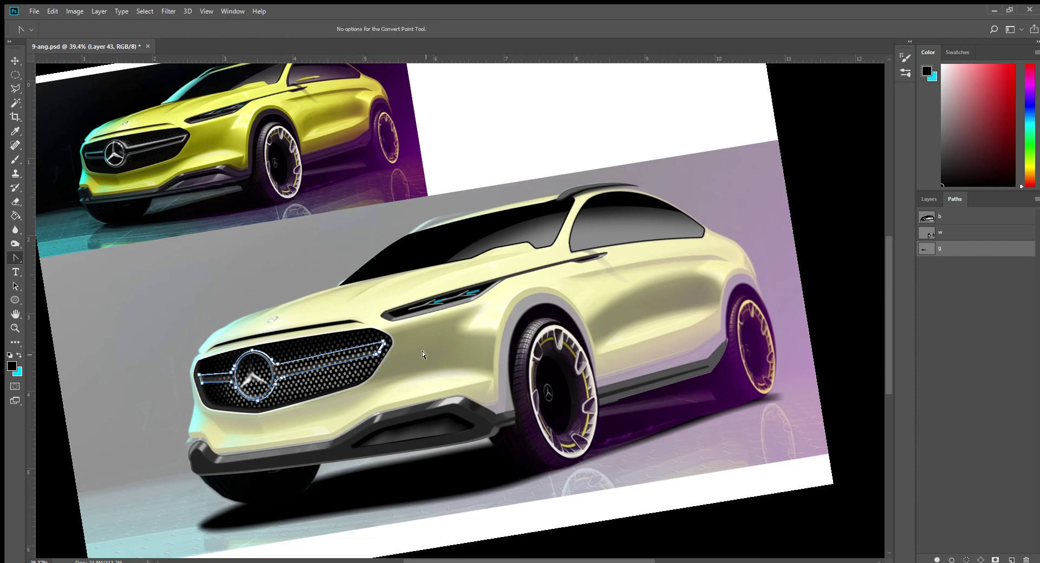
click(966, 559)
click(936, 420)
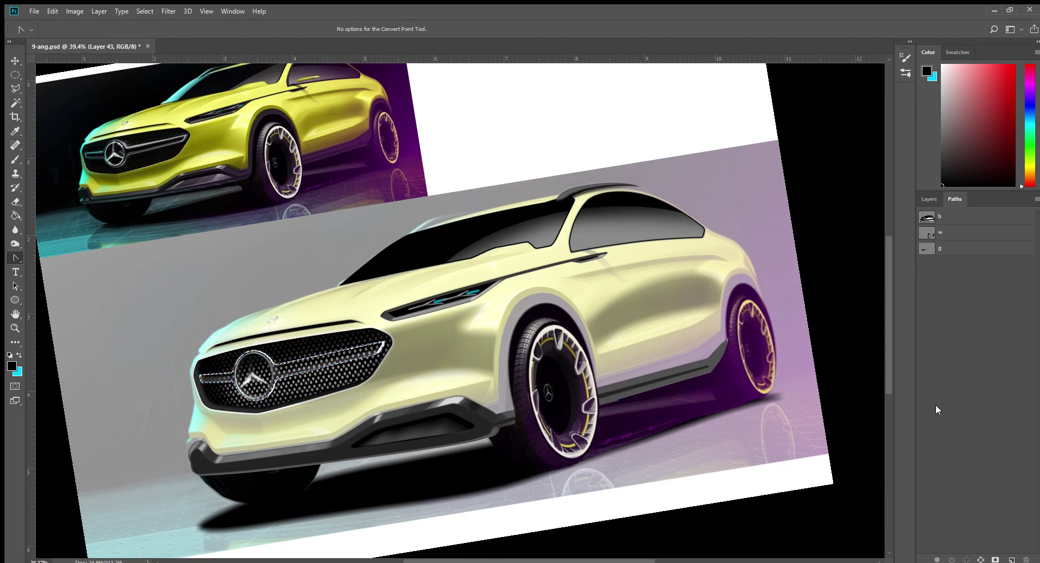
click(928, 198)
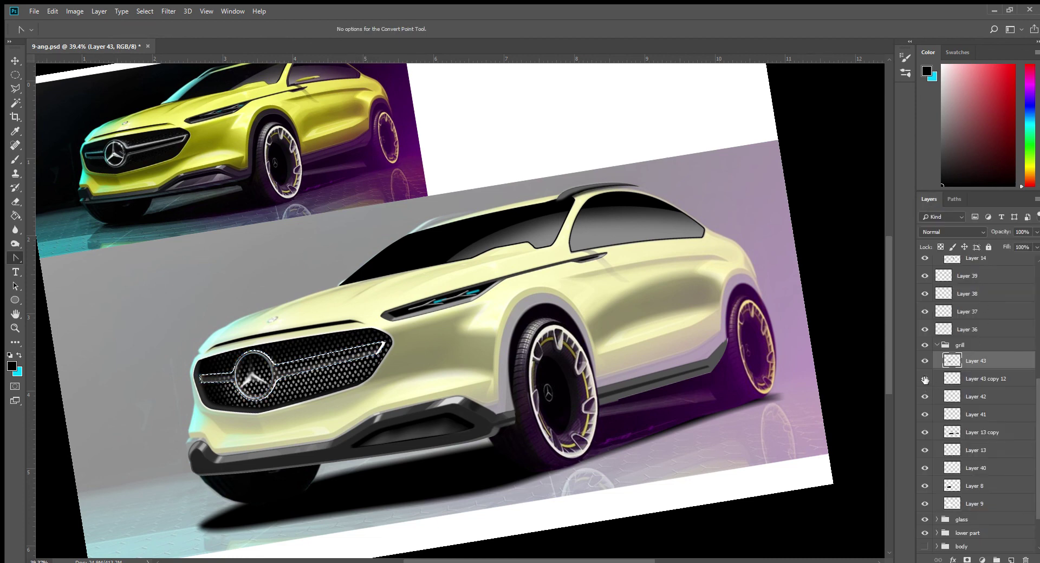
Step: Fill a new Layer 44 with black, place it directly below Layer 43, and hide it
click(967, 379)
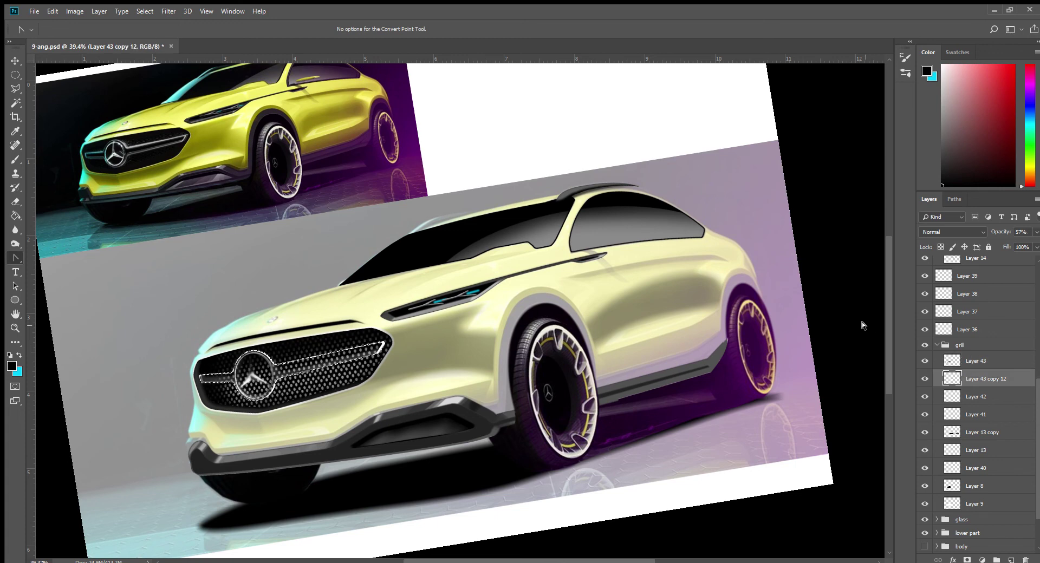
key(ctrl+shift+alt+n)
key(alt+BackSpace)
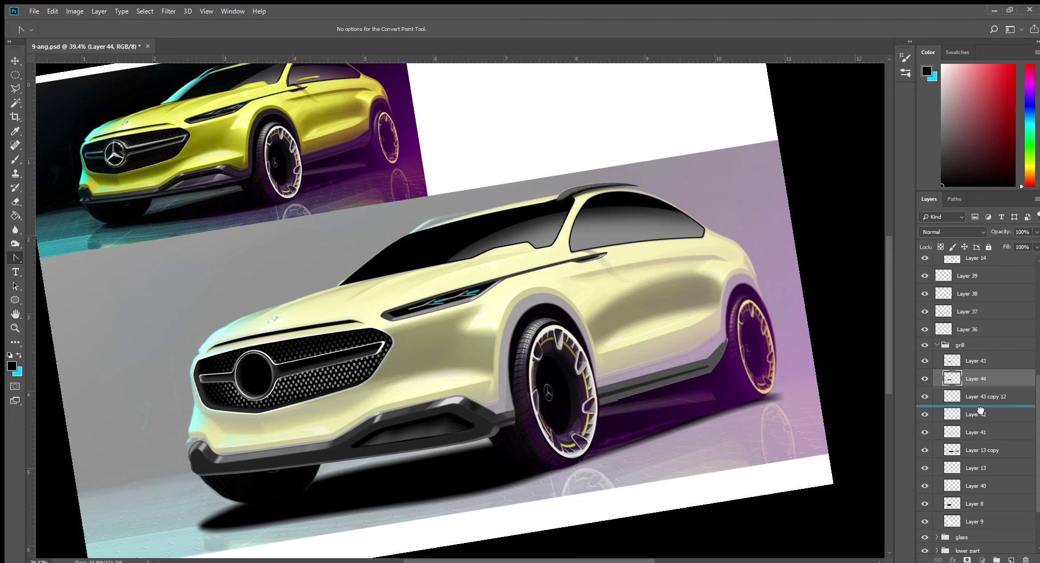
mouse_move(976, 383)
mouse_down()
mouse_move(968, 434)
mouse_move(973, 405)
mouse_up()
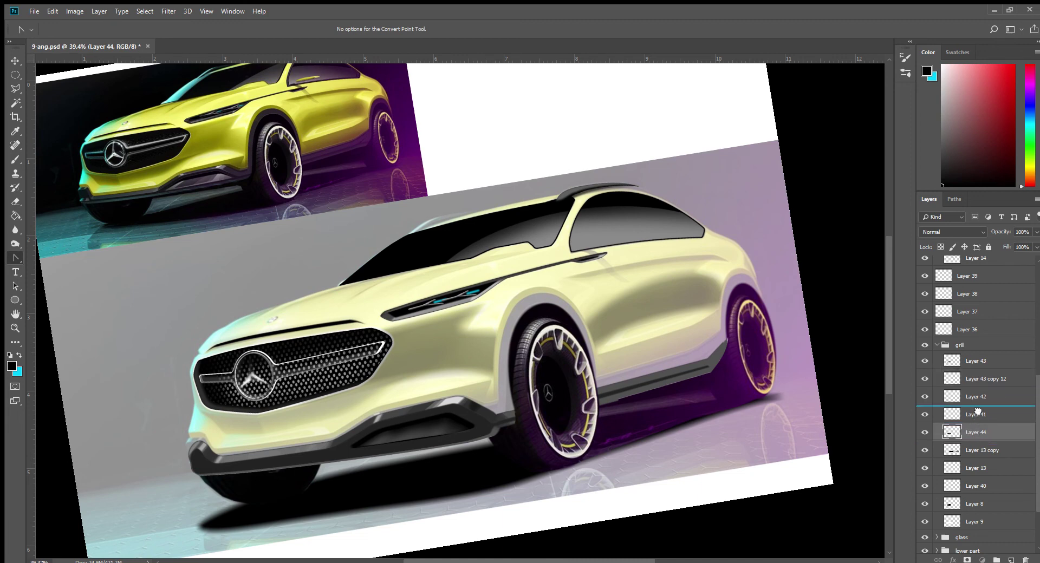
drag(971, 414, 978, 350)
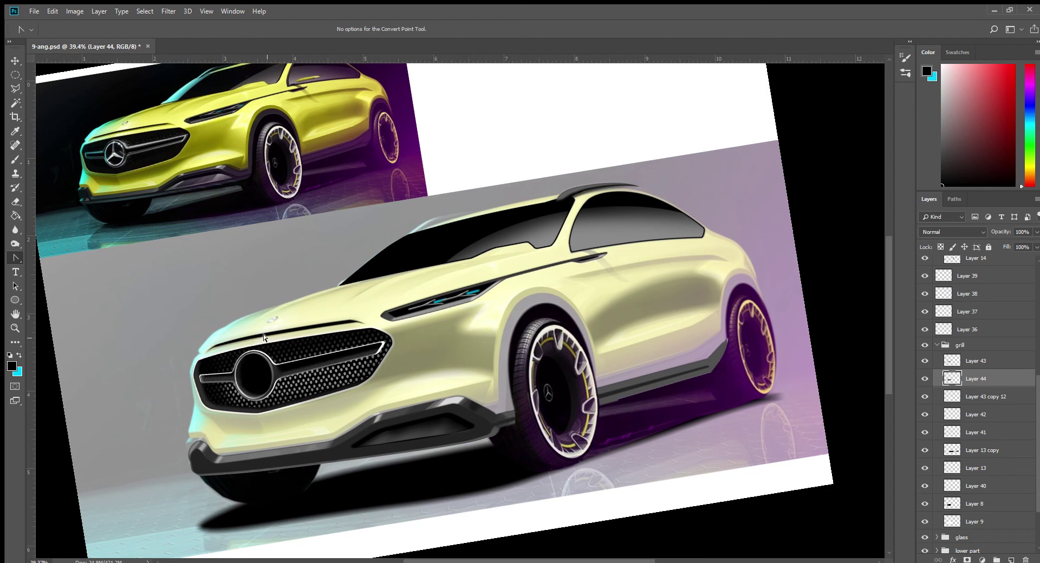
click(925, 379)
Step: Hide the Layer 43 grille shading and move star emblem Layer 41 to the top of the grill group
key(v)
click(254, 379)
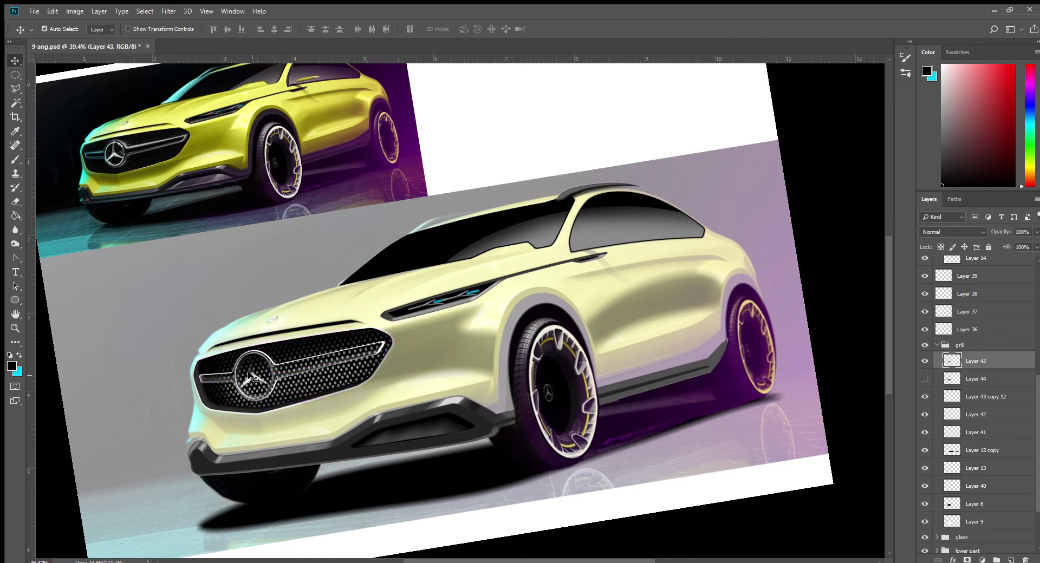
click(925, 361)
click(924, 360)
click(924, 360)
ctrl+click(250, 373)
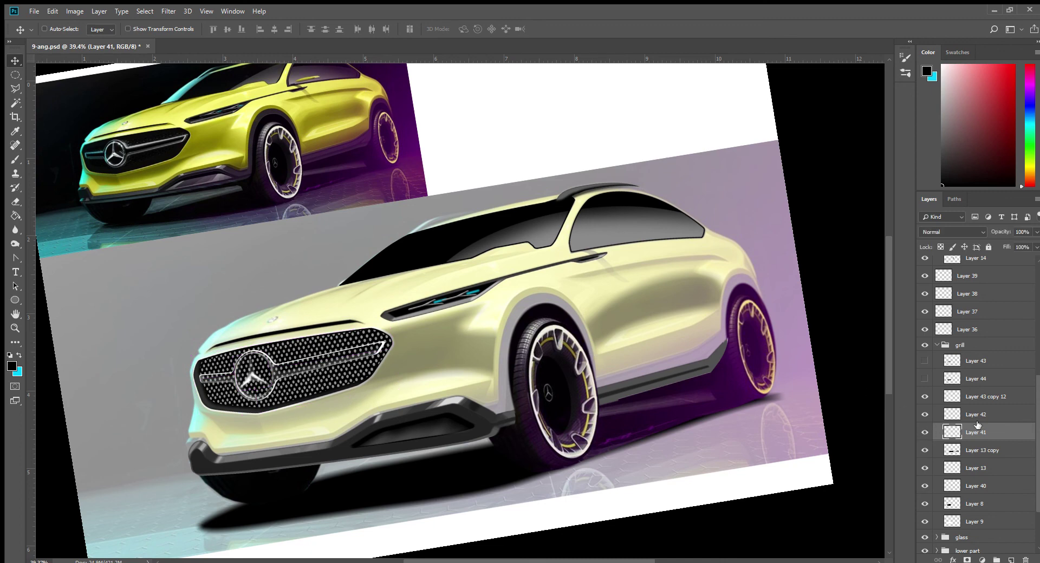
drag(978, 430, 972, 359)
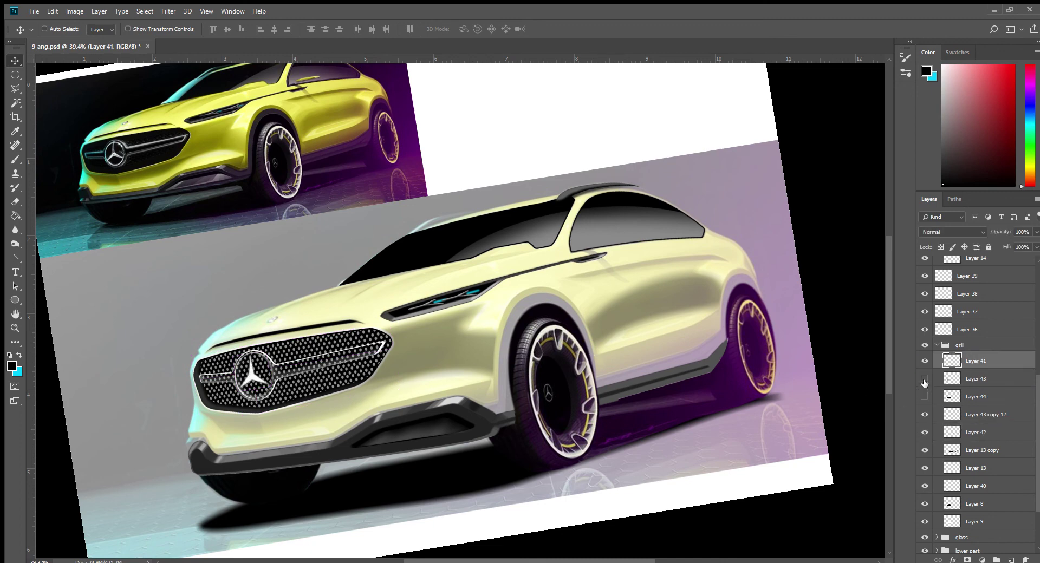
Step: Show Layers 43 and 44 again and lower dot-mesh Layer 43 copy 12 to 37% opacity
click(924, 378)
click(924, 395)
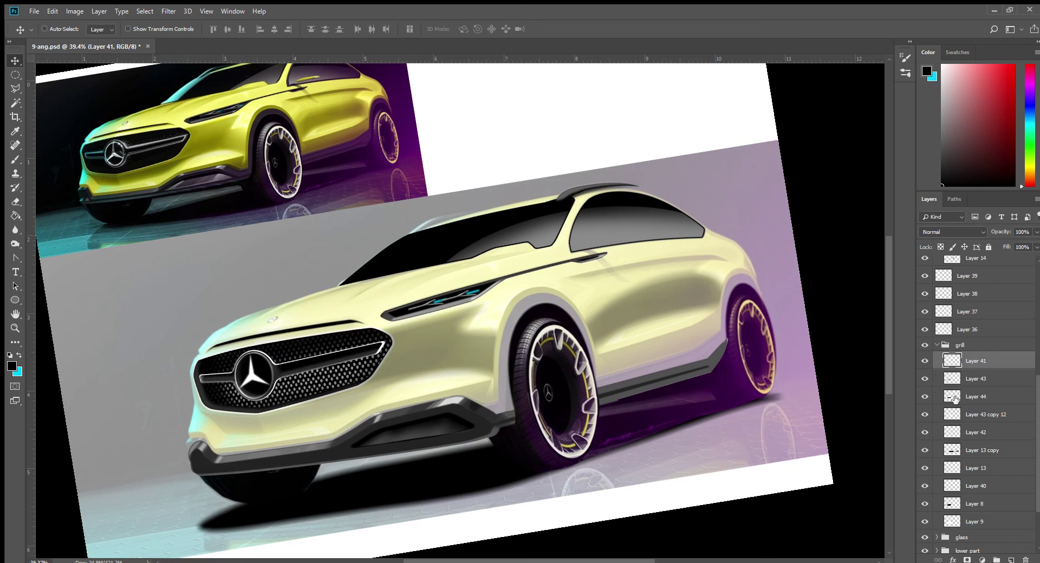
click(962, 414)
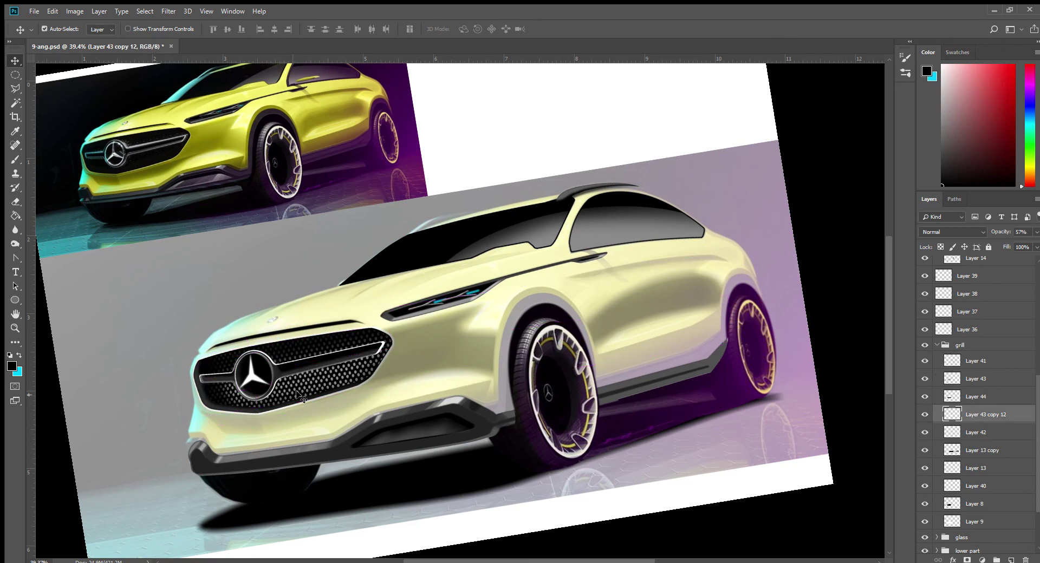
click(924, 414)
click(925, 414)
drag(1031, 241, 999, 238)
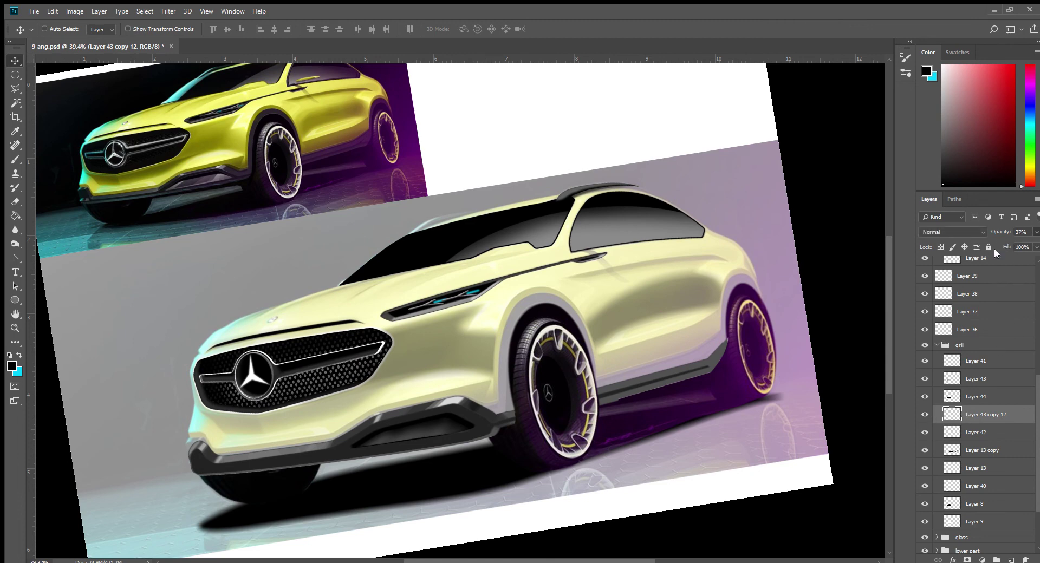
key(space)
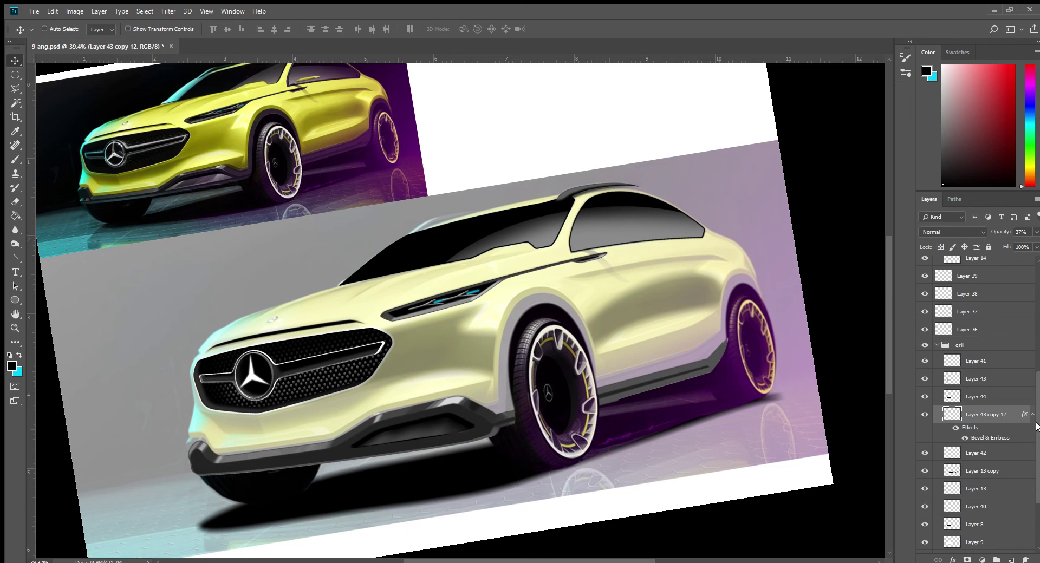
Step: Show the body group so the car turns lime yellow, then save 9-amg.psd
scroll(1035, 427, down, 3)
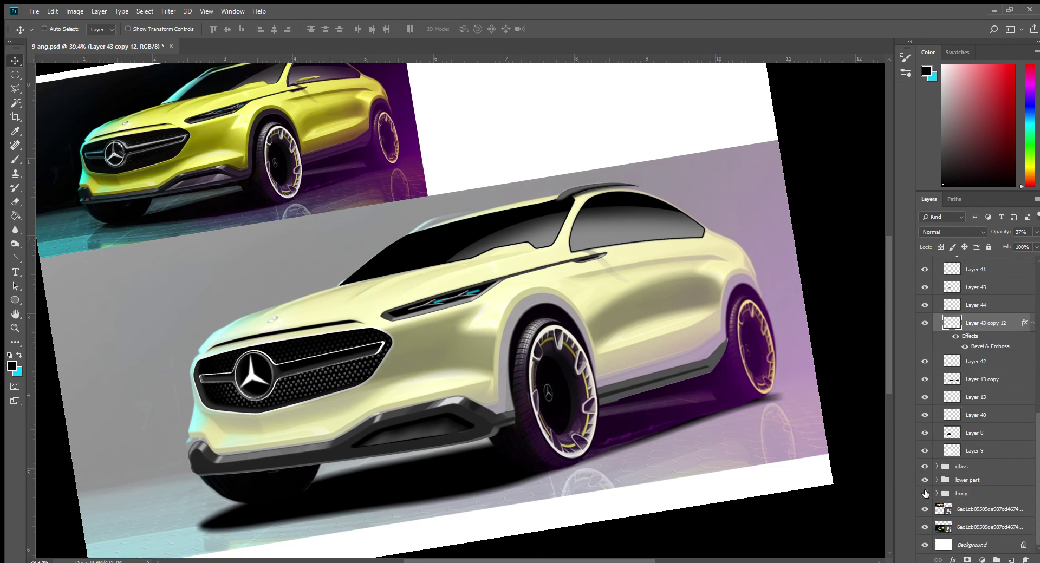
click(925, 493)
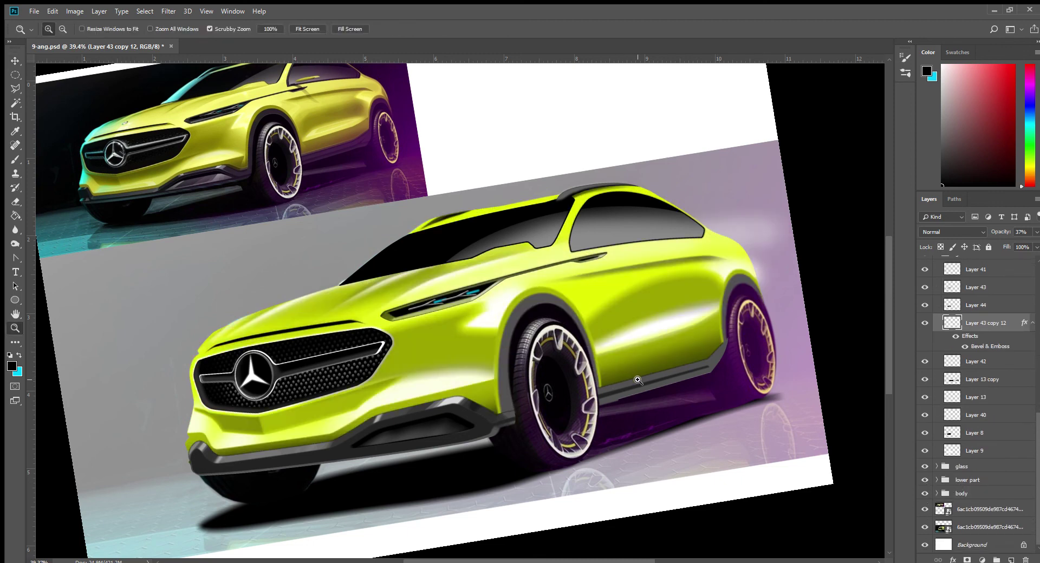
scroll(570, 399, down, 2)
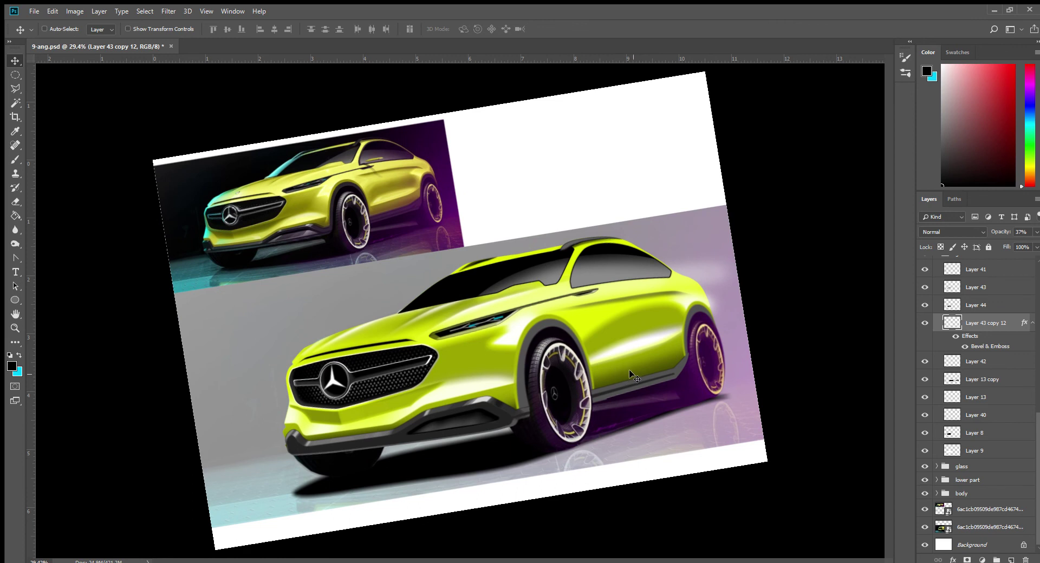
key(ctrl+s)
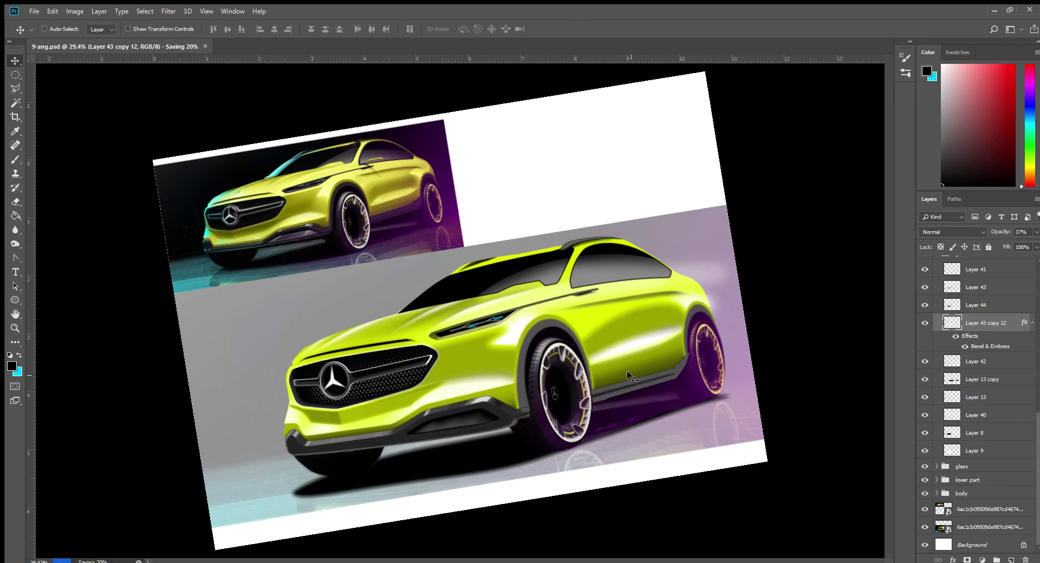